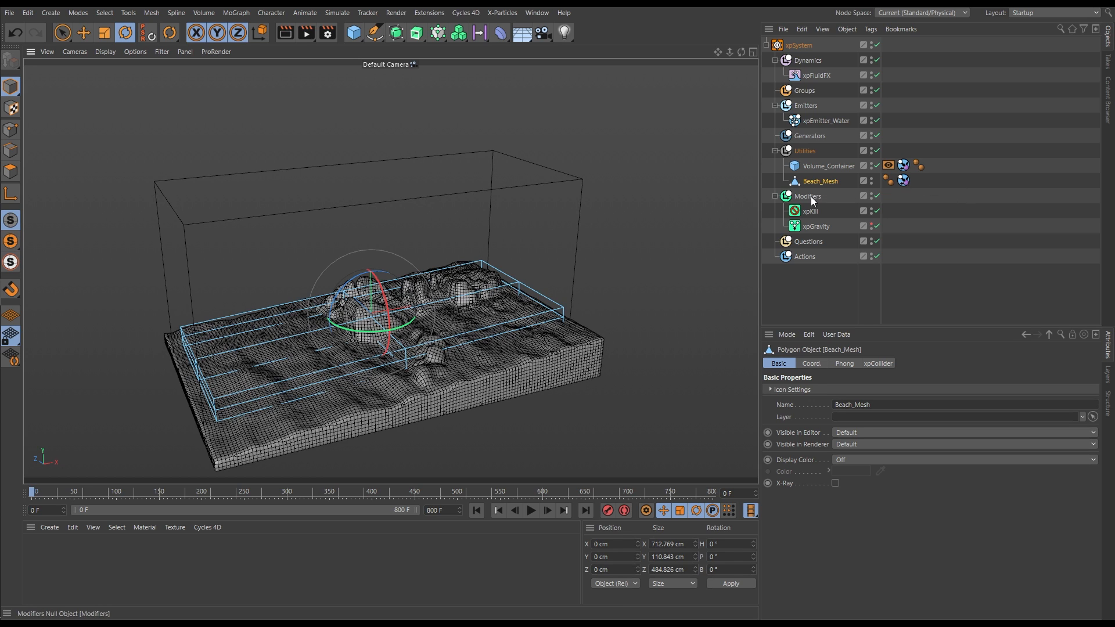
Step: Inspect the Volume_Container cube's size settings and toggle its wireframe display override off and back on
left_click(814, 166)
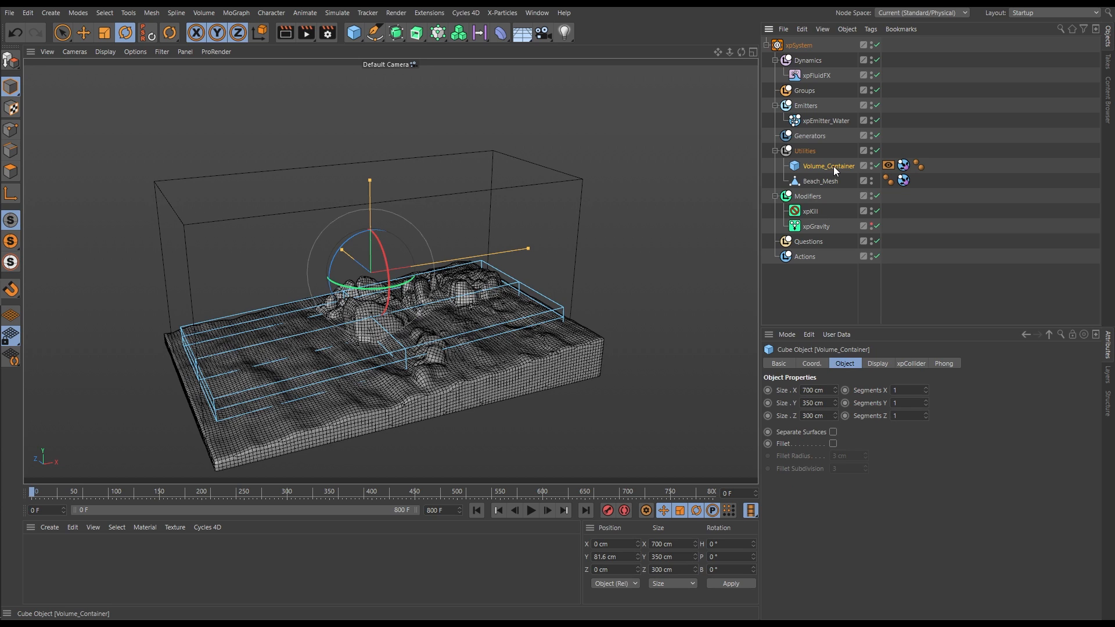
left_click(824, 288)
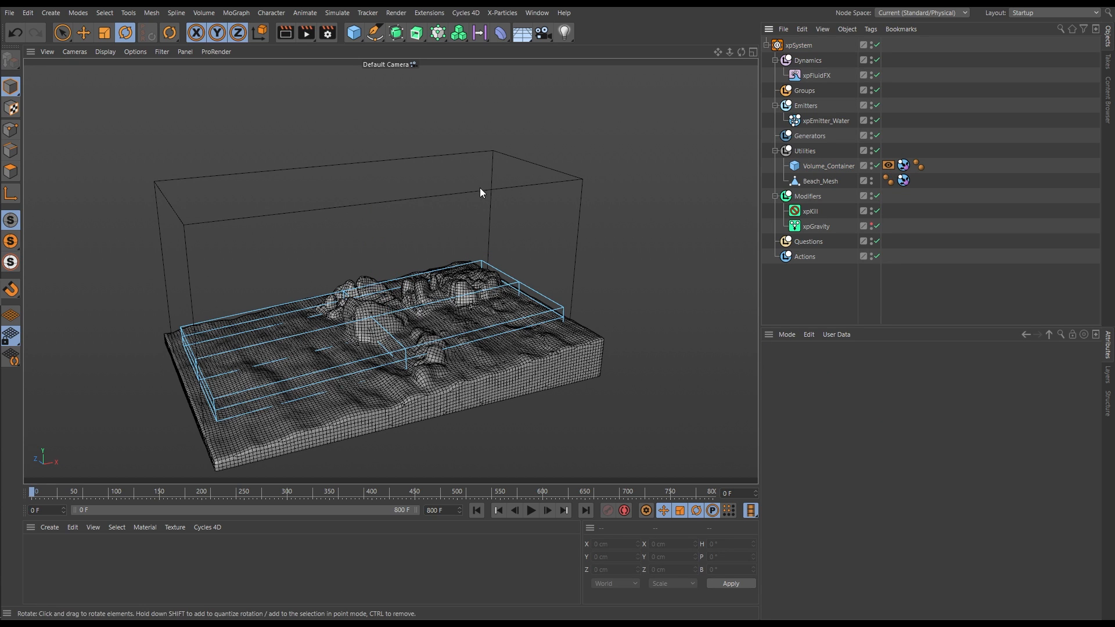
left_click(889, 166)
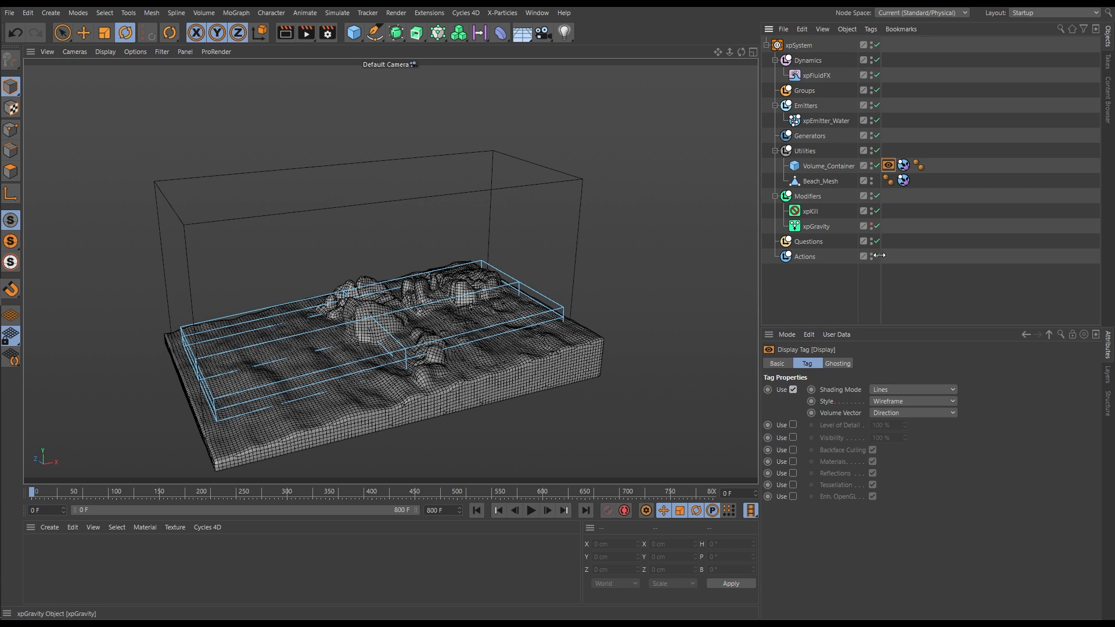
left_click(793, 390)
left_click_drag(312, 244, 407, 239, "alt")
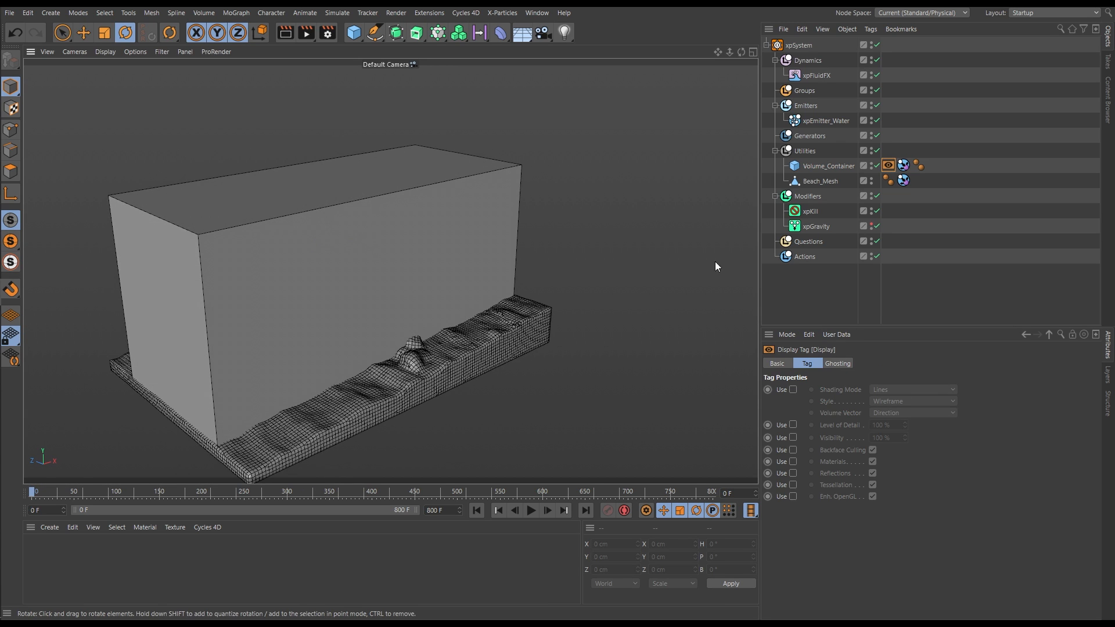
left_click(793, 390)
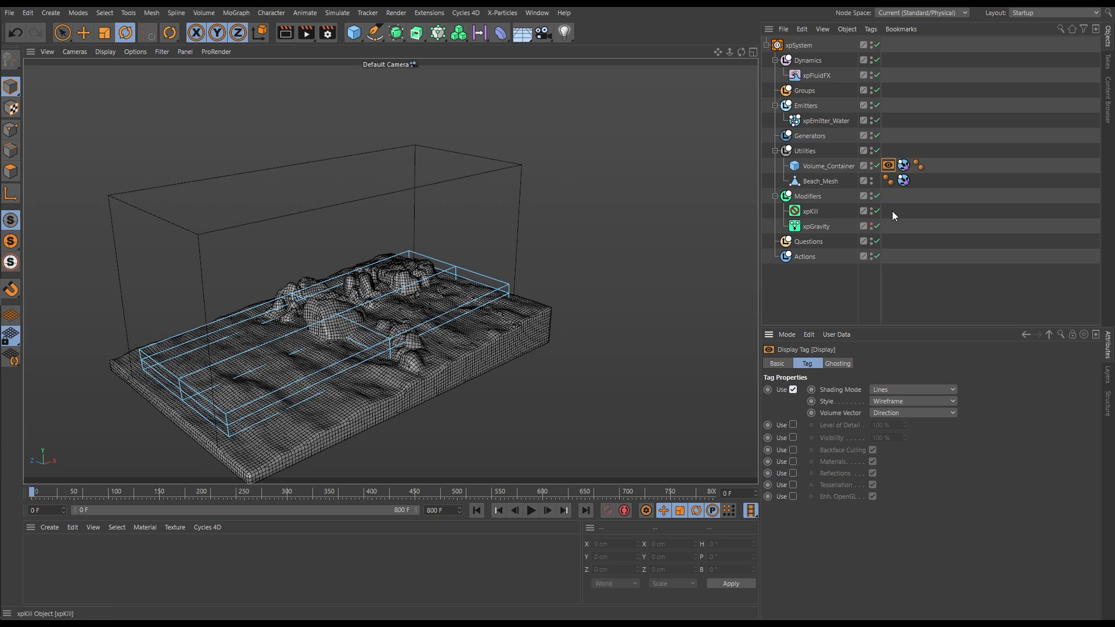
Step: Review the collider tag settings on Volume_Container and the xpFluidFX object's fluid properties
left_click(904, 166)
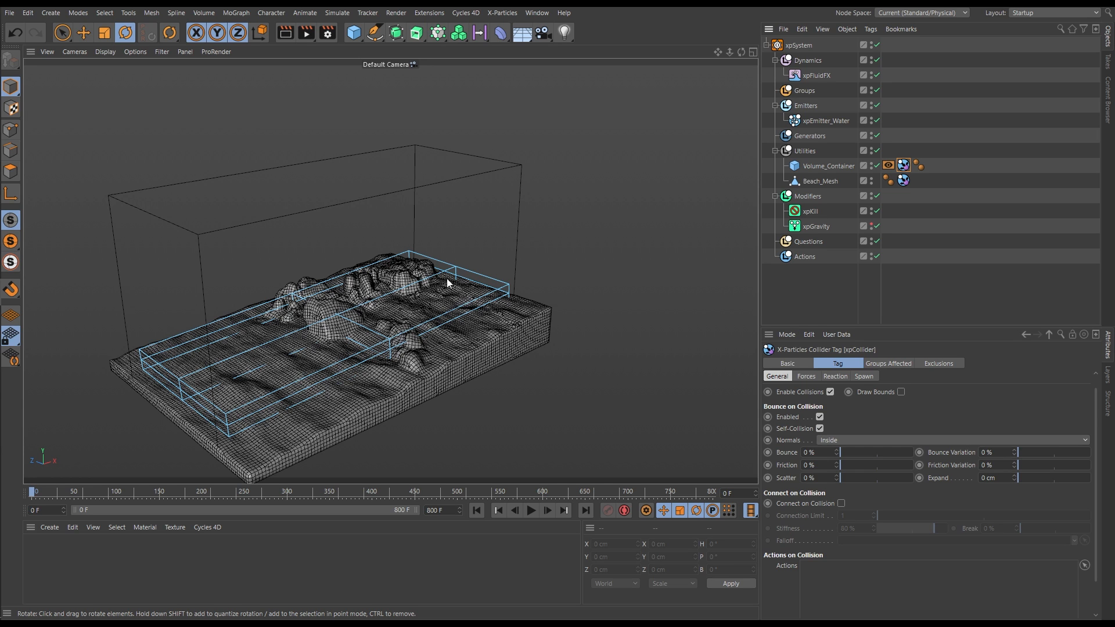
left_click_drag(368, 336, 415, 322, "alt")
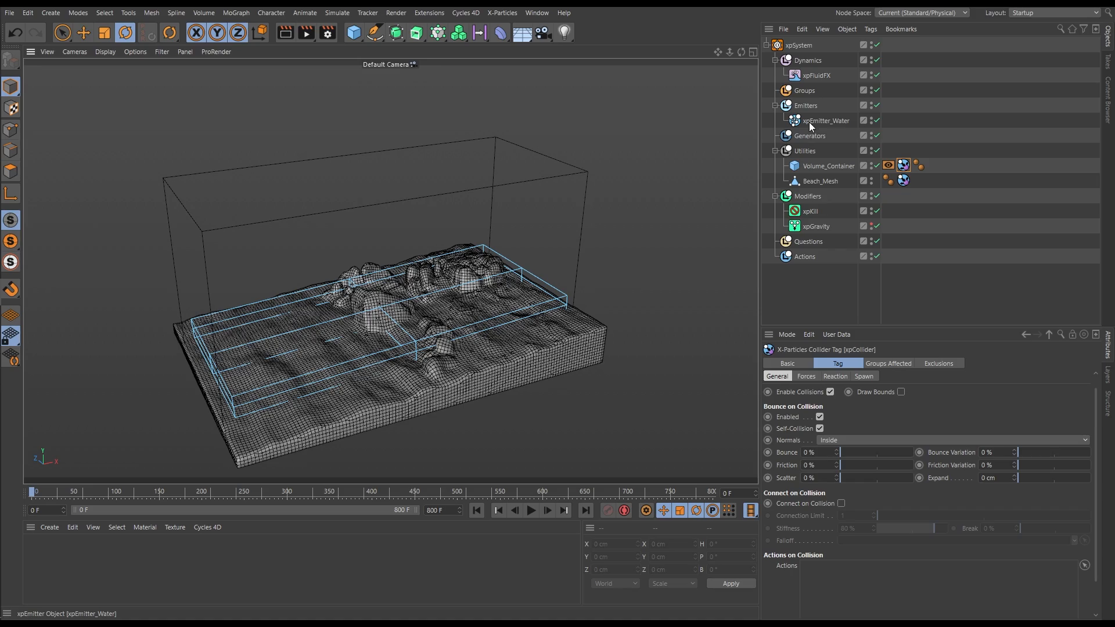
scroll(281, 396, "up", 5)
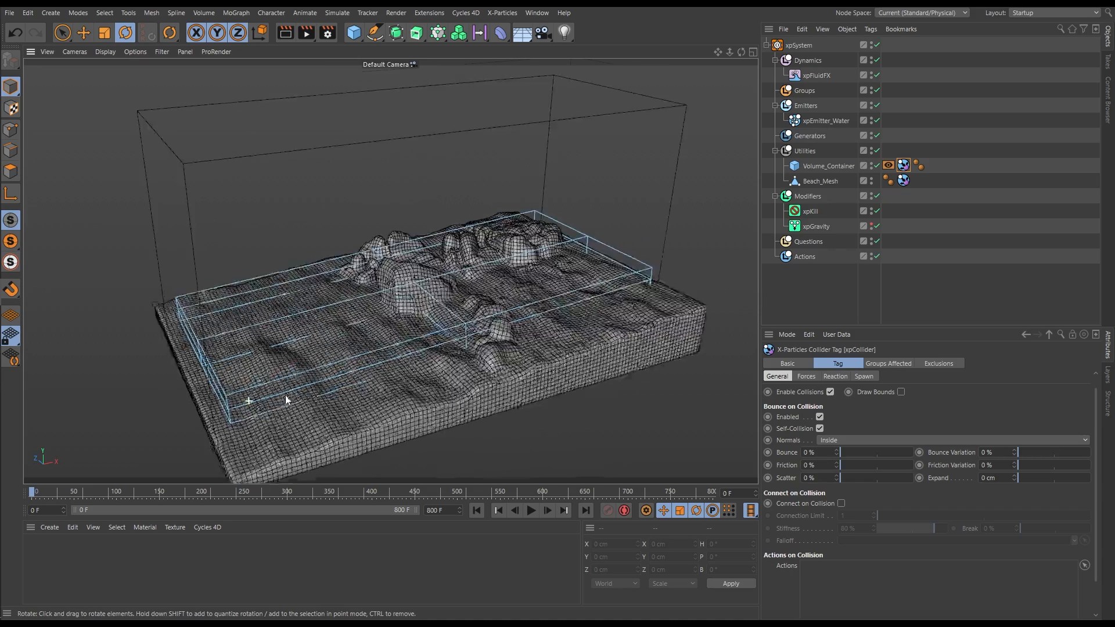
scroll(323, 356, "down", 5)
left_click_drag(308, 372, 731, 220, "alt")
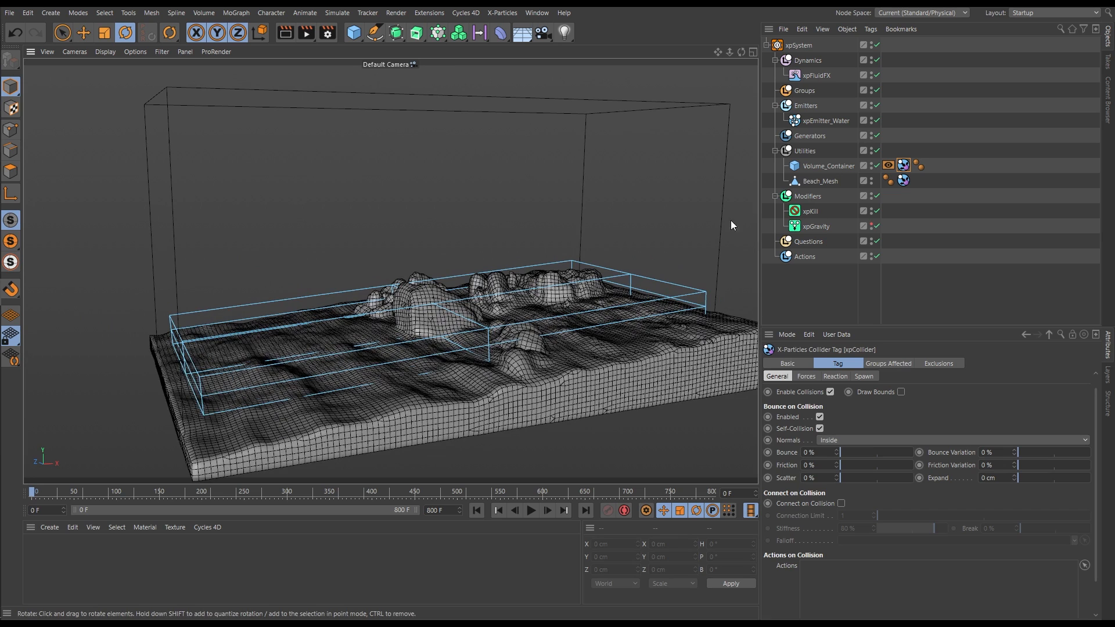
left_click(816, 77)
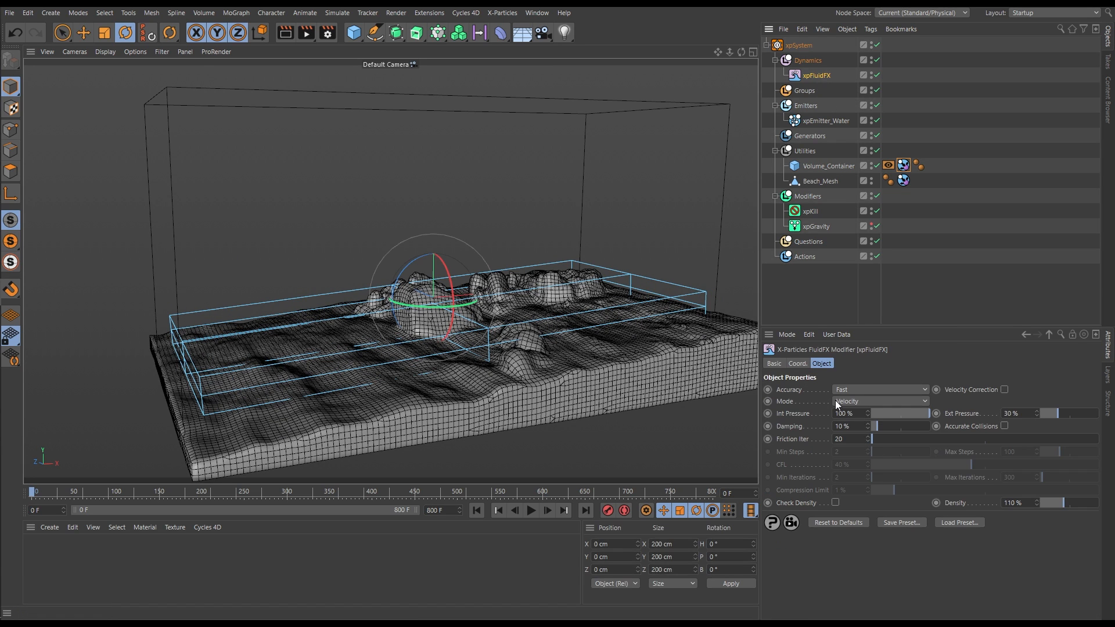
left_click(824, 282)
Step: Play the water simulation to preview the flow over the beach, pause it and return to frame 0
left_click(531, 511)
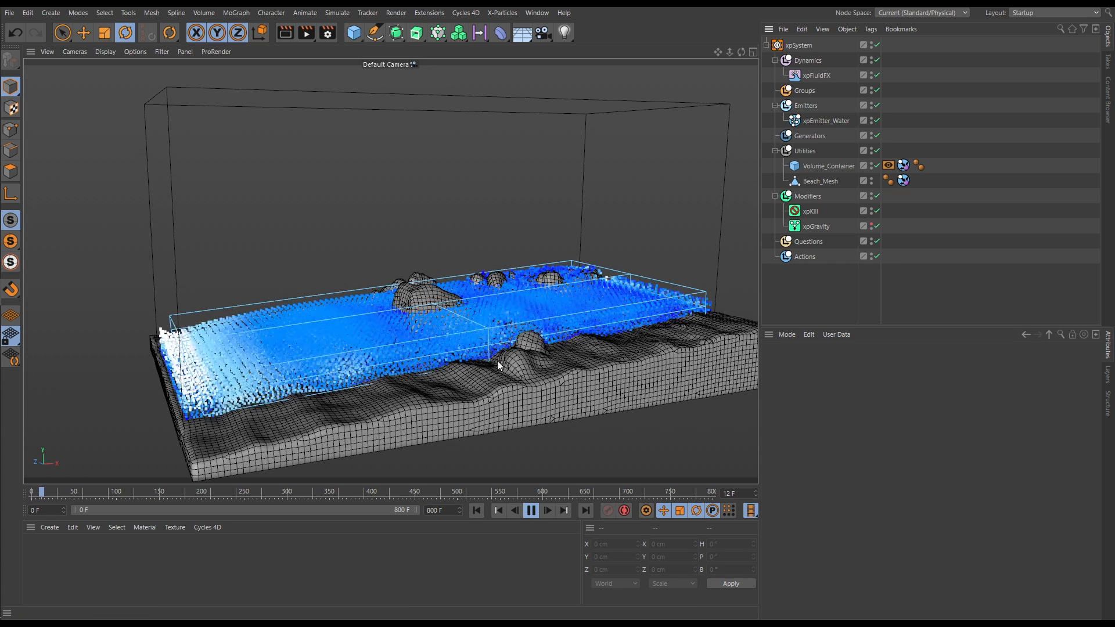
scroll(493, 336, "down", 4)
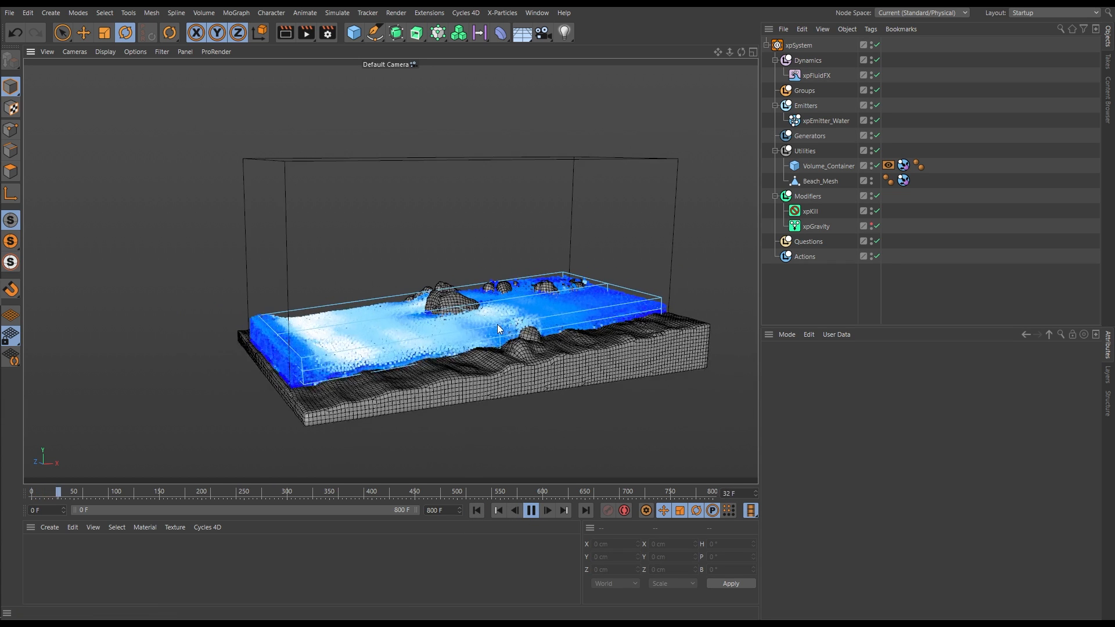
left_click_drag(503, 324, 489, 329, "alt")
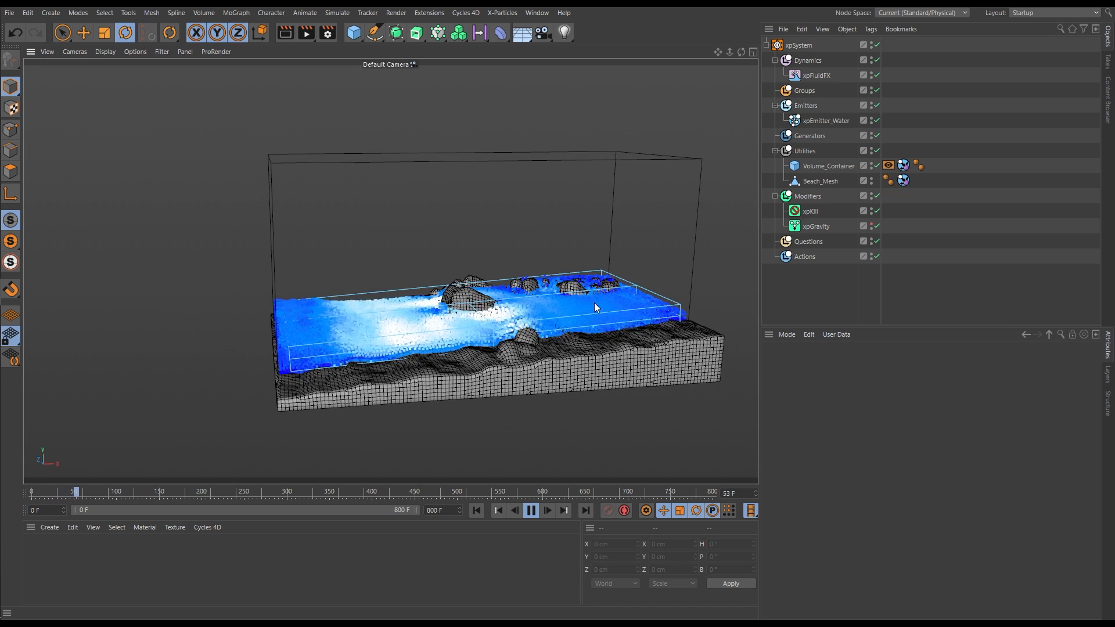
left_click_drag(594, 297, 609, 321, "alt")
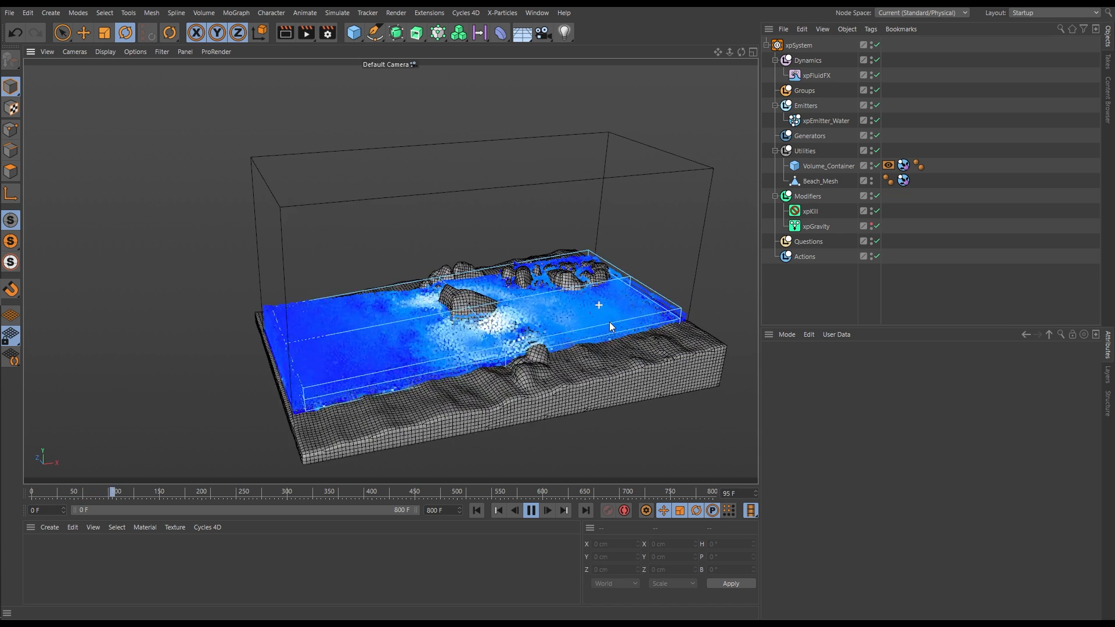
left_click(533, 511)
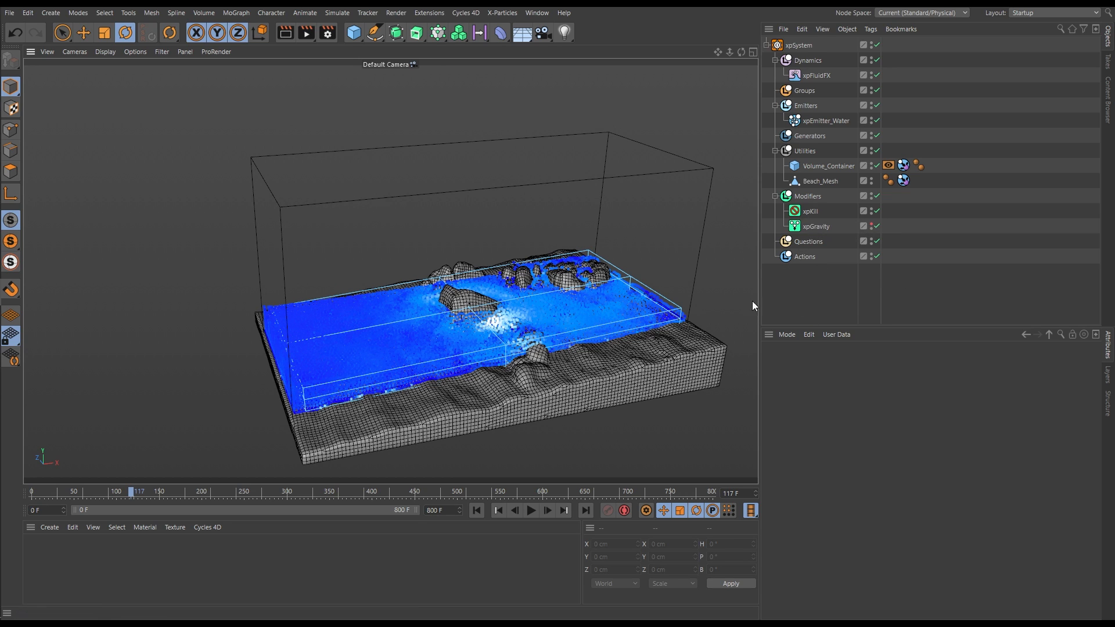
left_click(476, 510)
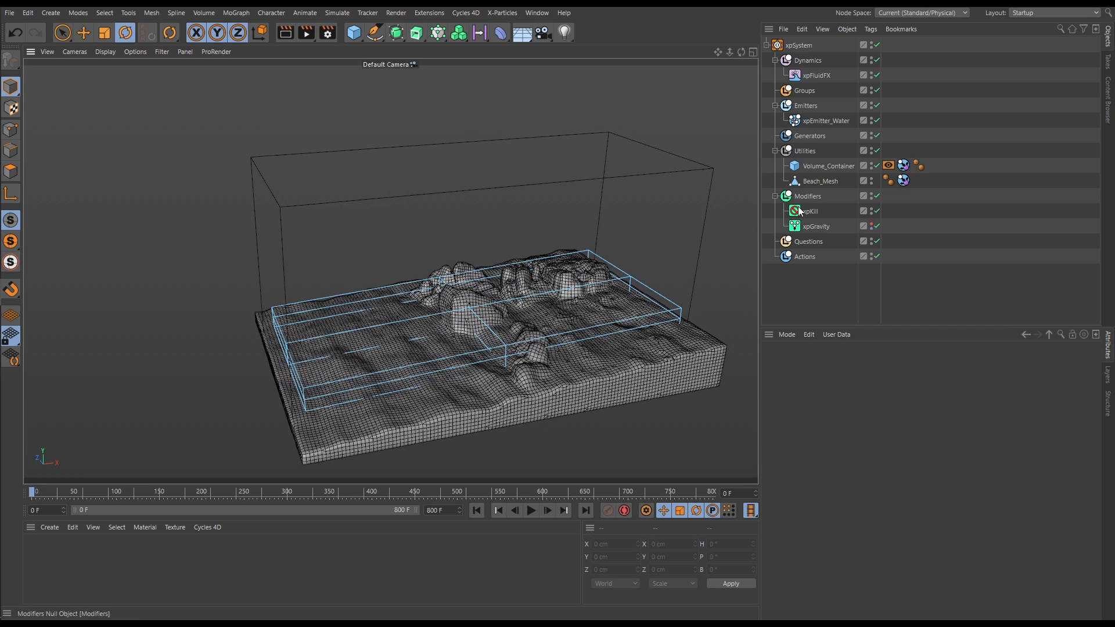
Step: Disable the xpKill modifier and hide Beach_Mesh in the viewport
left_click(877, 211)
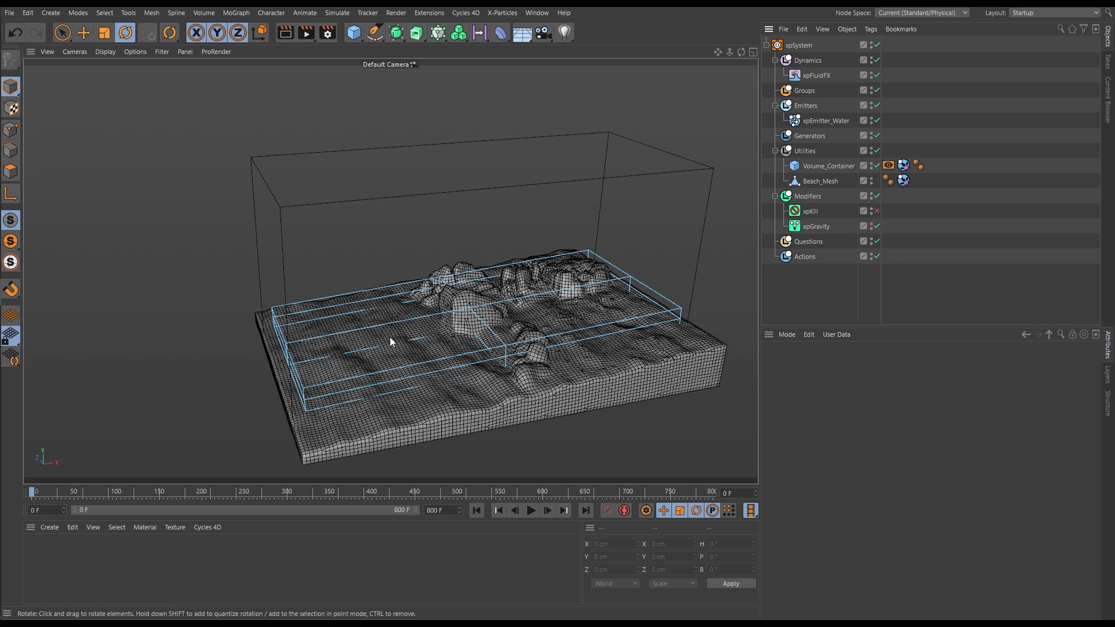
left_click_drag(559, 356, 668, 362, "alt")
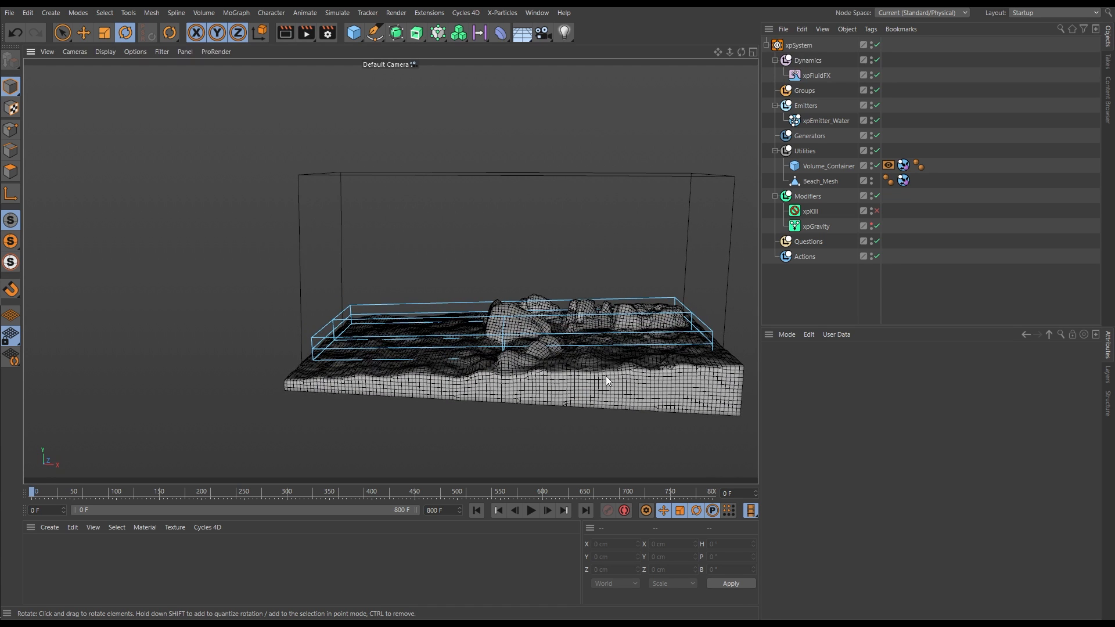
left_click_drag(520, 360, 539, 364, "alt")
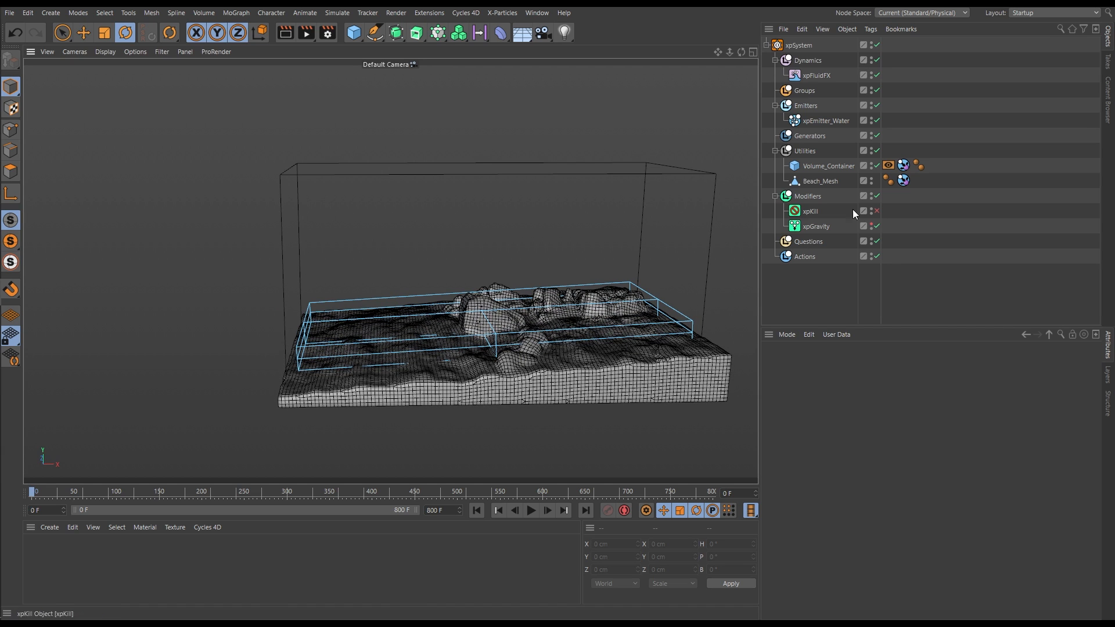
left_click(872, 178)
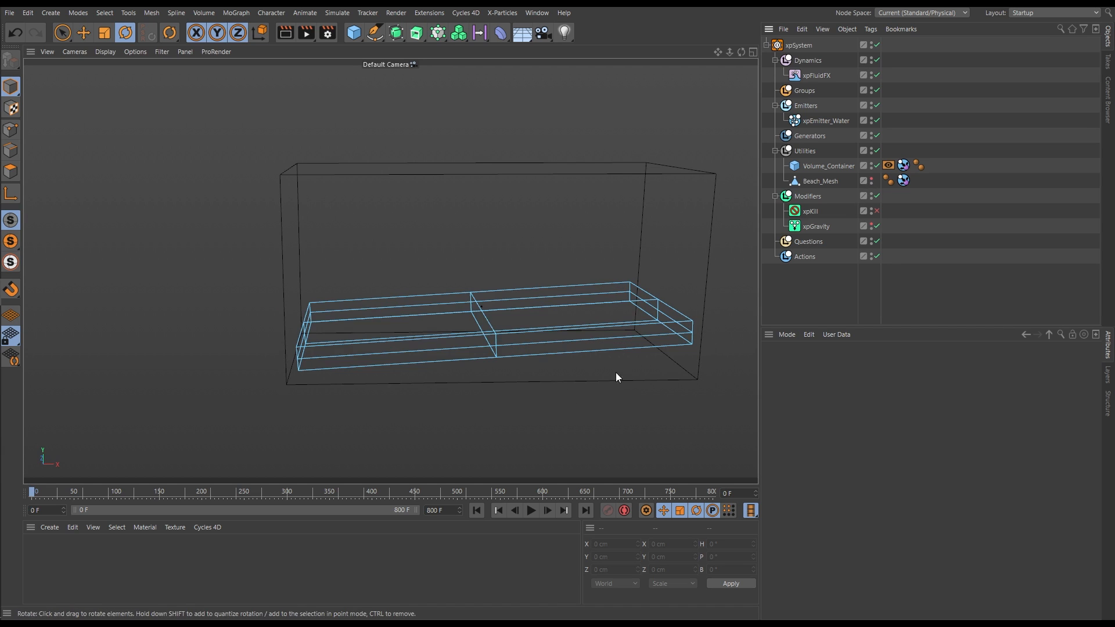
mouse_move(545, 346)
left_mouse_down("alt")
mouse_move(528, 319)
mouse_move(538, 368)
mouse_move(541, 354)
mouse_move(559, 359)
left_mouse_up("alt")
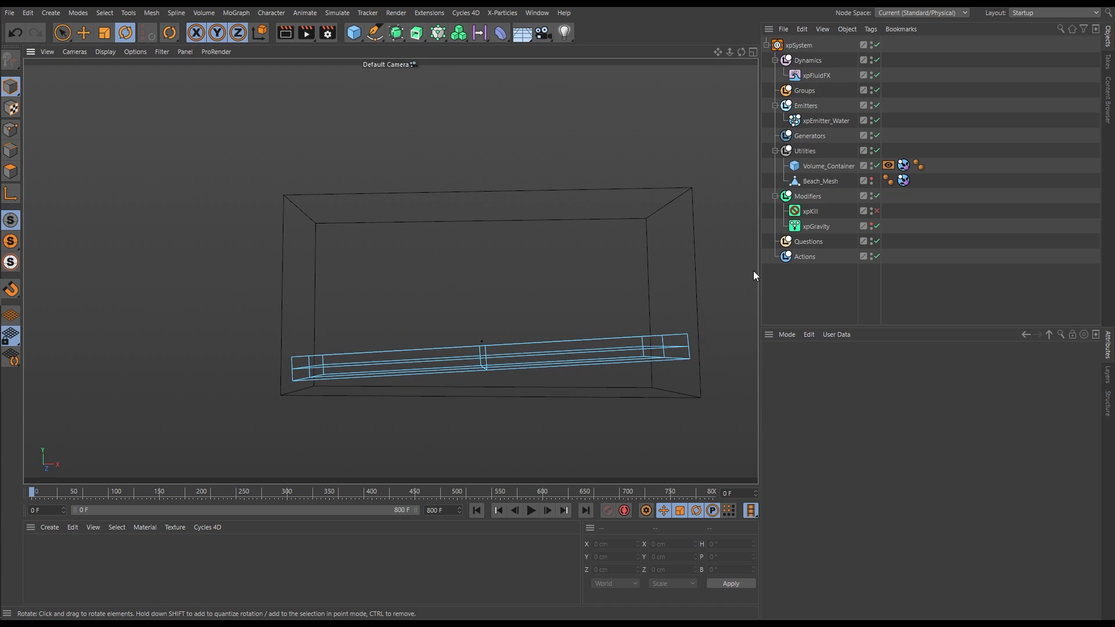
Step: Play the simulation with xpKill disabled, check for particles beneath the hidden beach mesh, and pause it
left_click(531, 511)
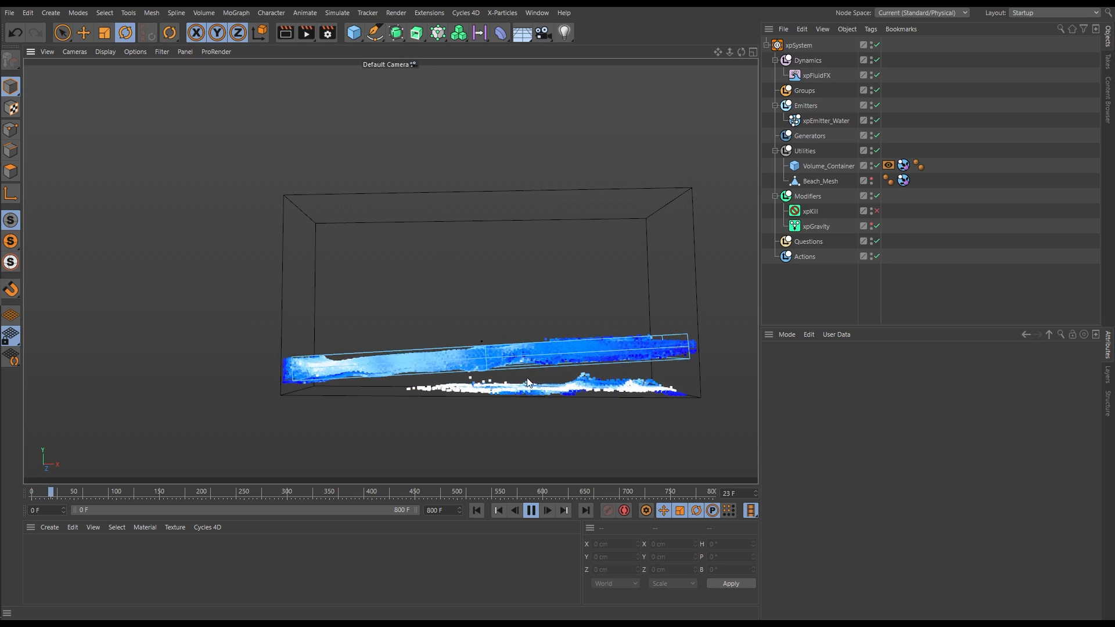
left_click_drag(535, 375, 604, 390, "alt")
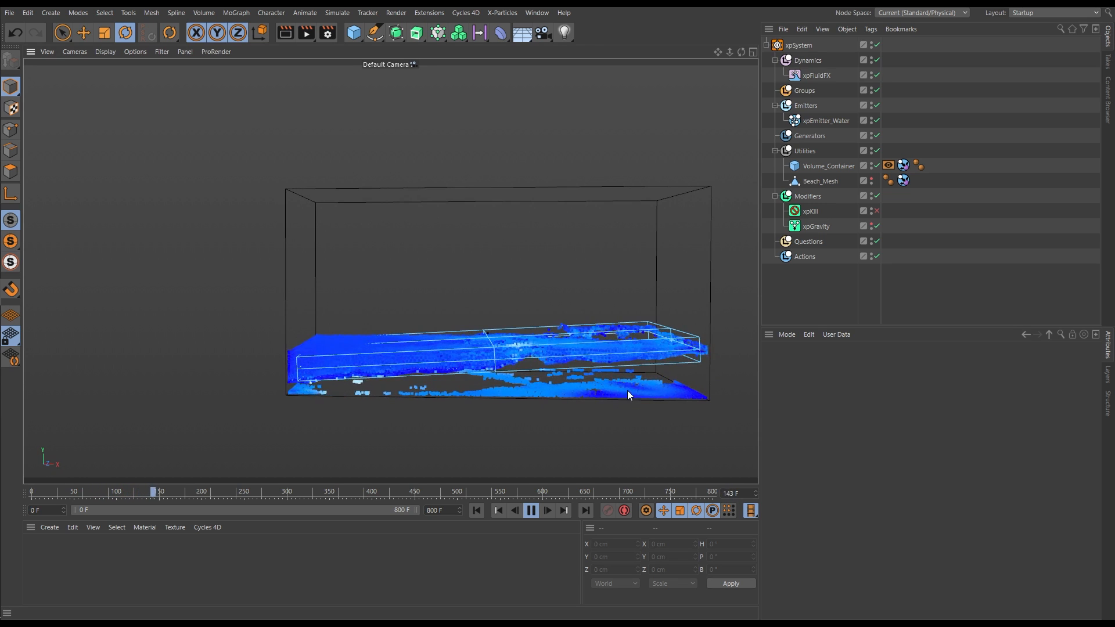
left_click_drag(575, 386, 591, 365, "alt")
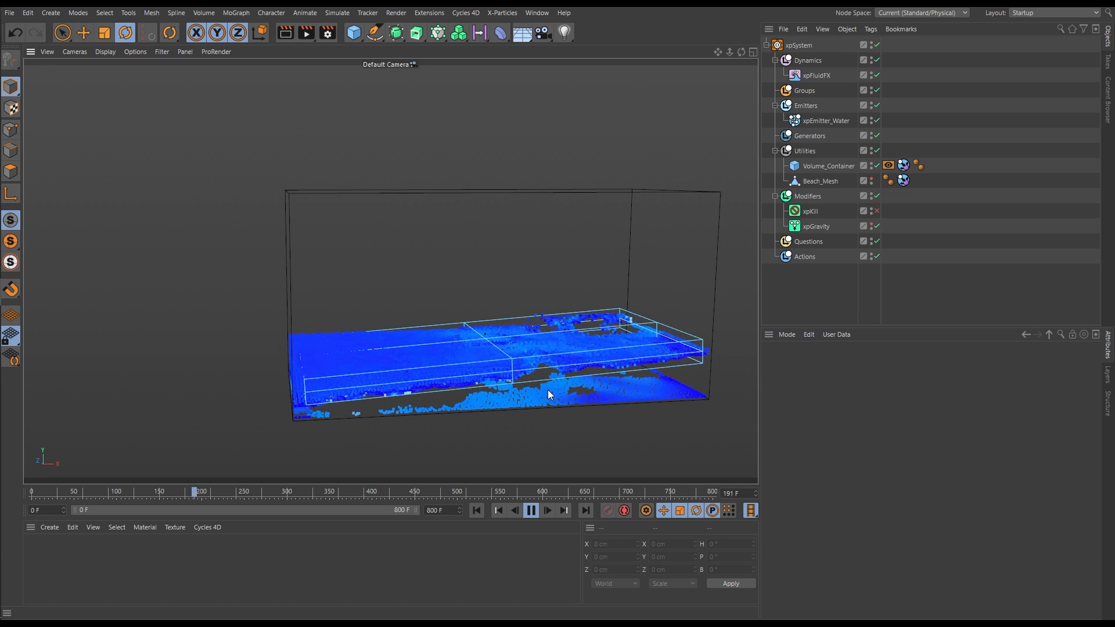
left_click(531, 511)
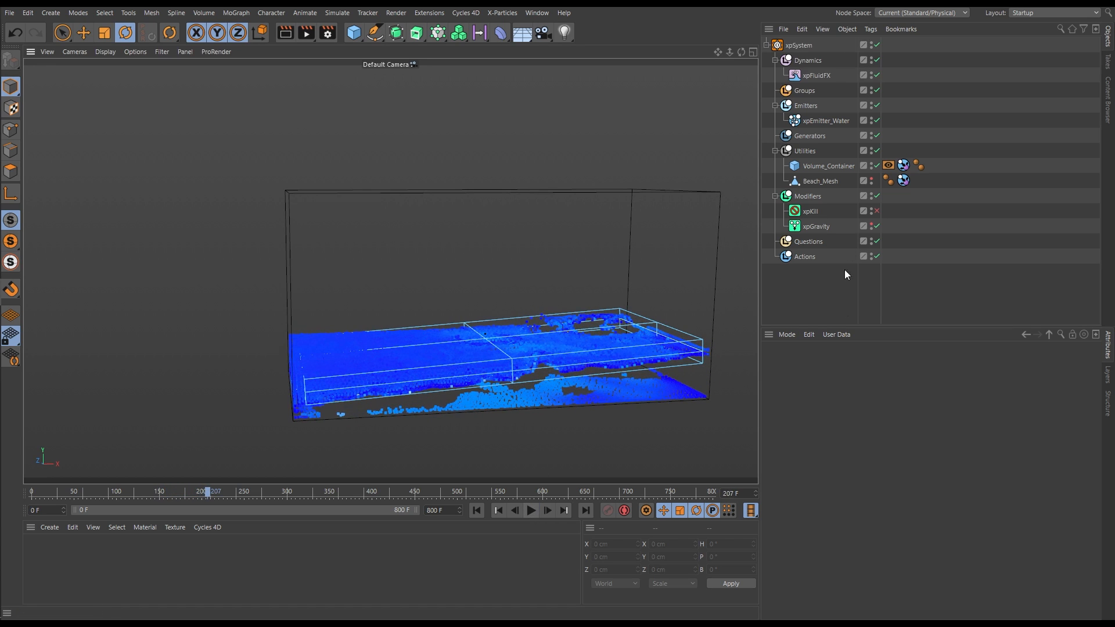
Step: Re-enable the xpKill modifier and show its object properties
left_click(877, 211)
left_click(810, 211)
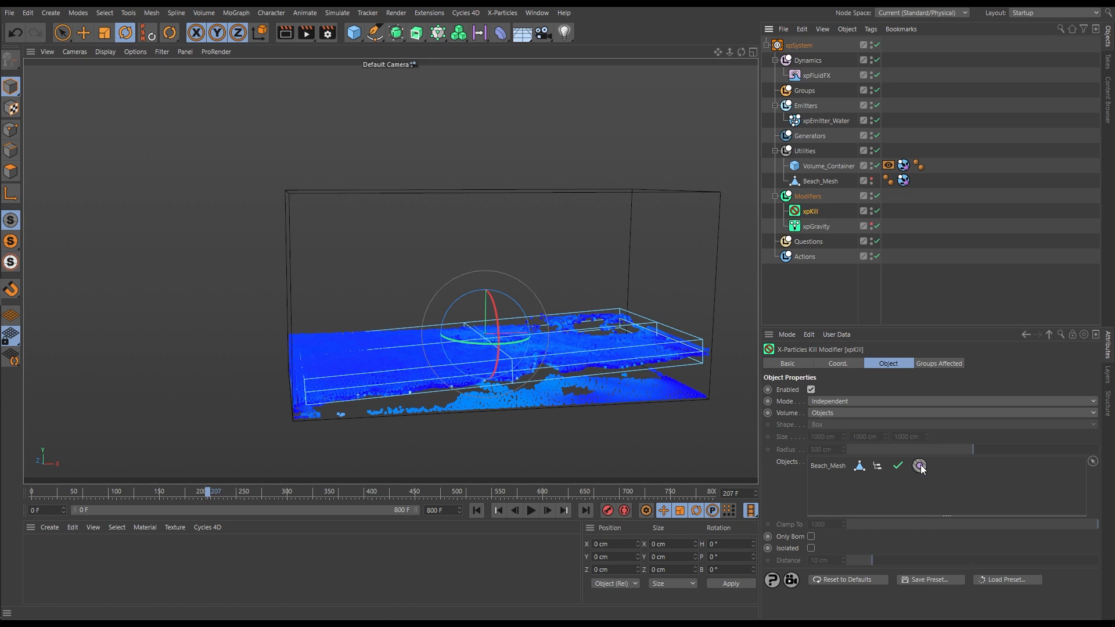
left_click_drag(599, 348, 572, 333, "alt")
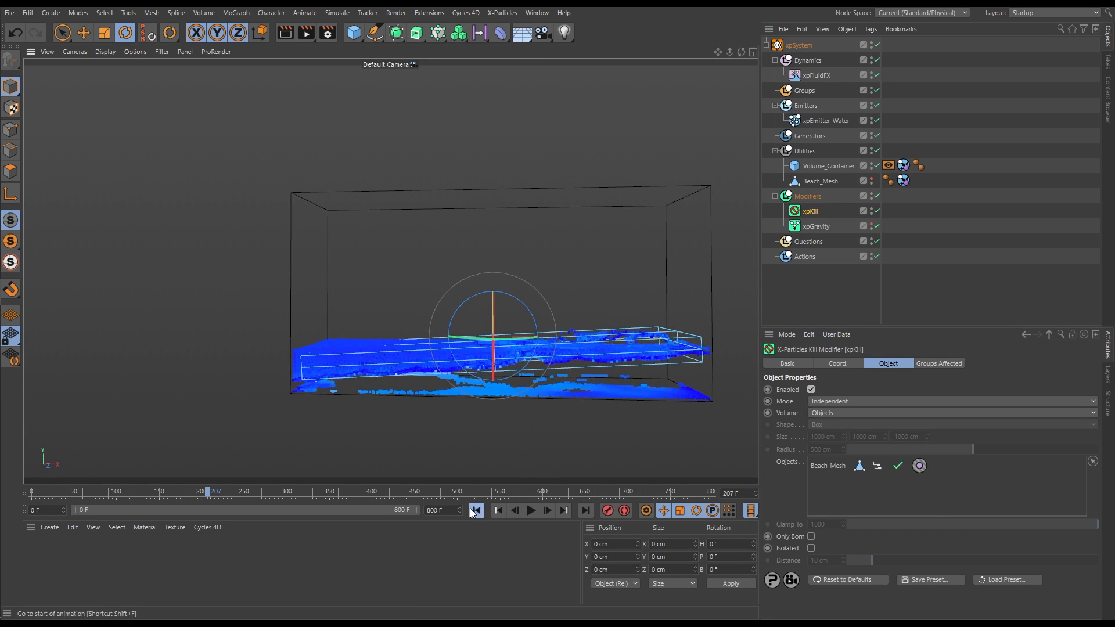
Step: Replay the simulation from frame 0 to check the water with xpKill enabled, then pause it
left_click(475, 511)
left_click(531, 510)
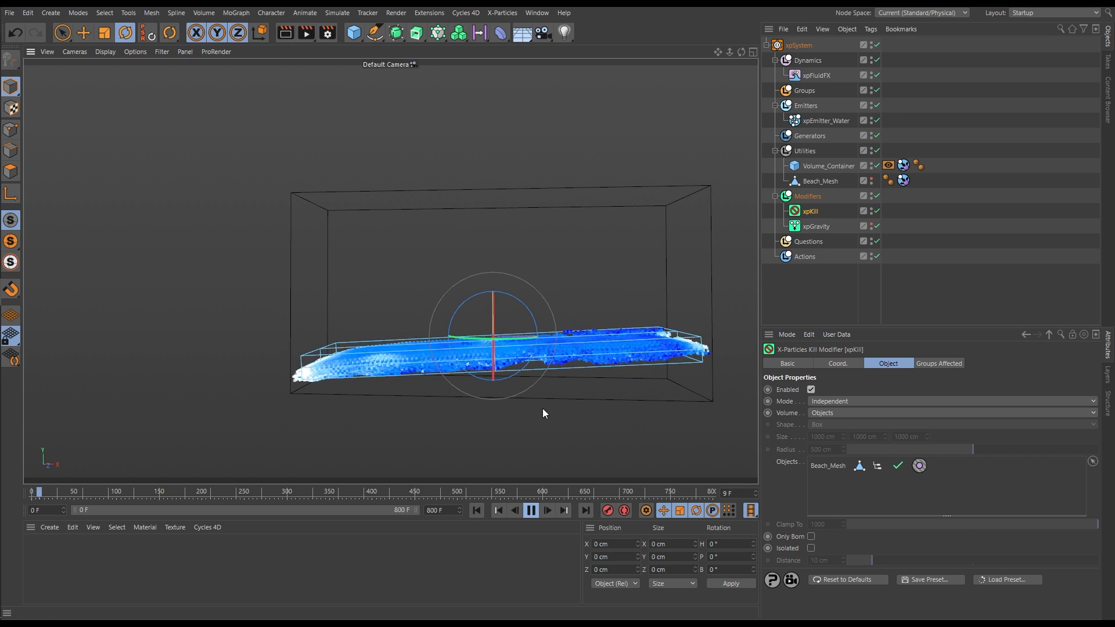
left_click(531, 396)
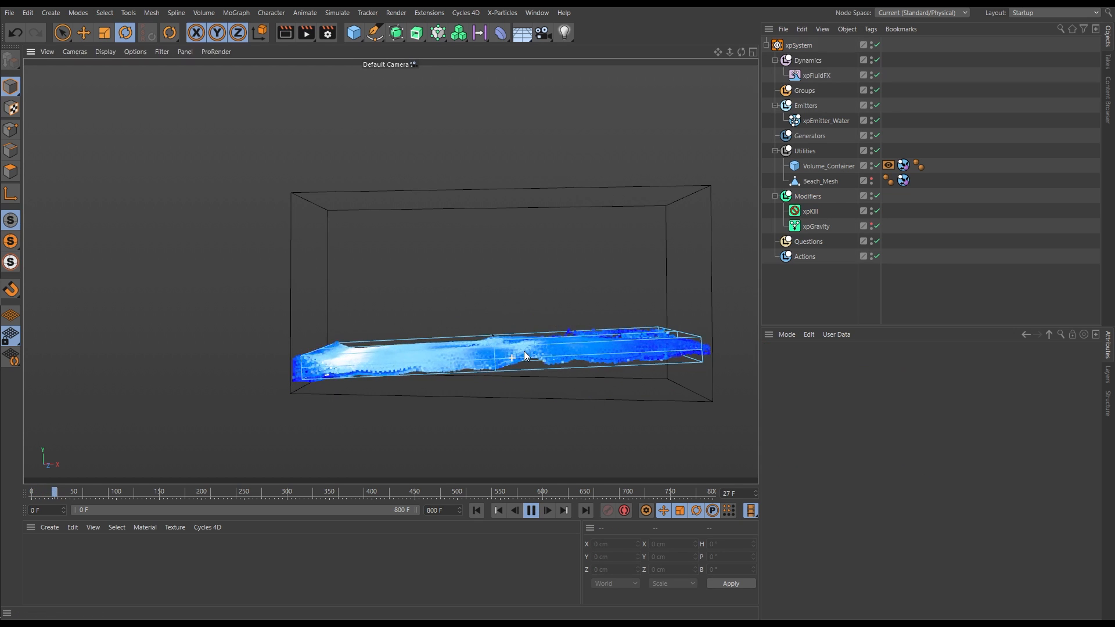
left_click_drag(498, 367, 529, 396, "alt")
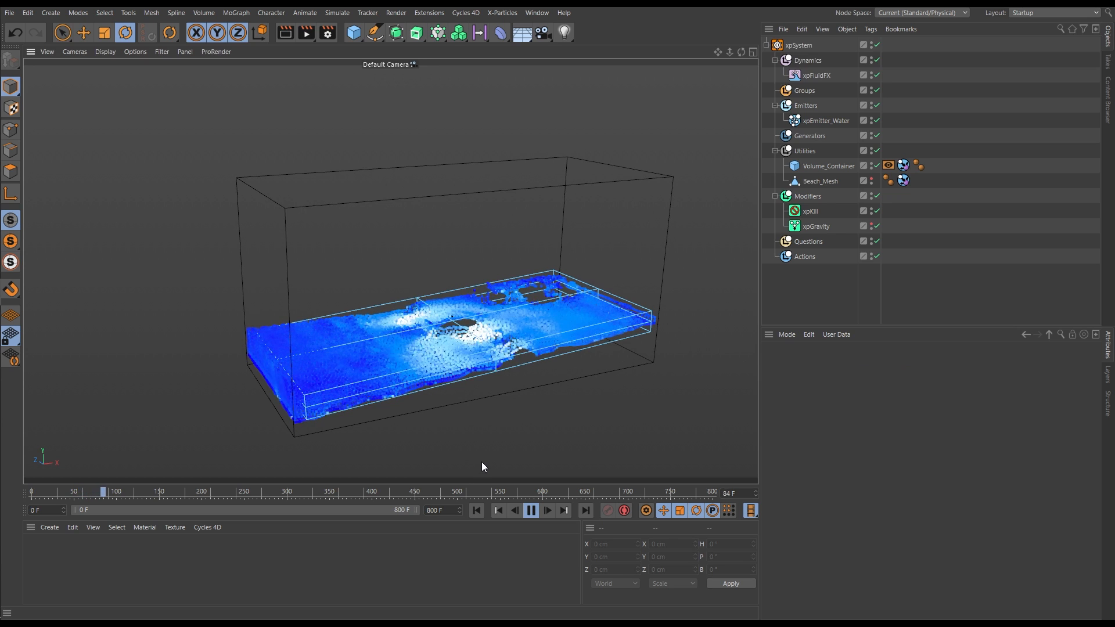
left_click(532, 513)
left_click_drag(407, 343, 435, 337, "alt")
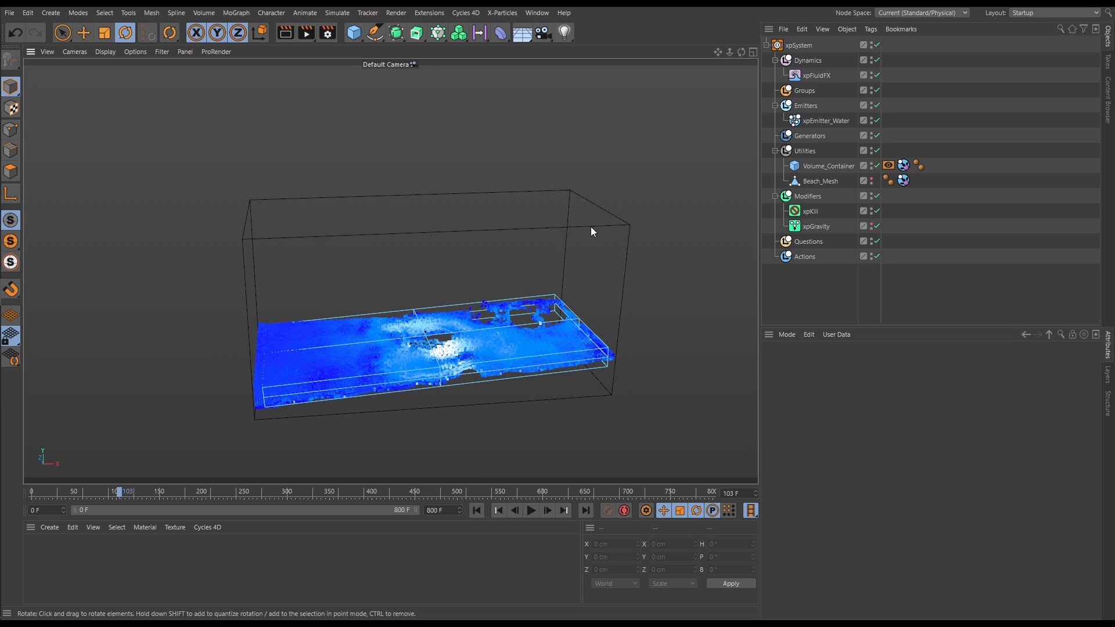
Step: Add an xpWave object to the Dynamics folder of the xpSystem
left_click(807, 59)
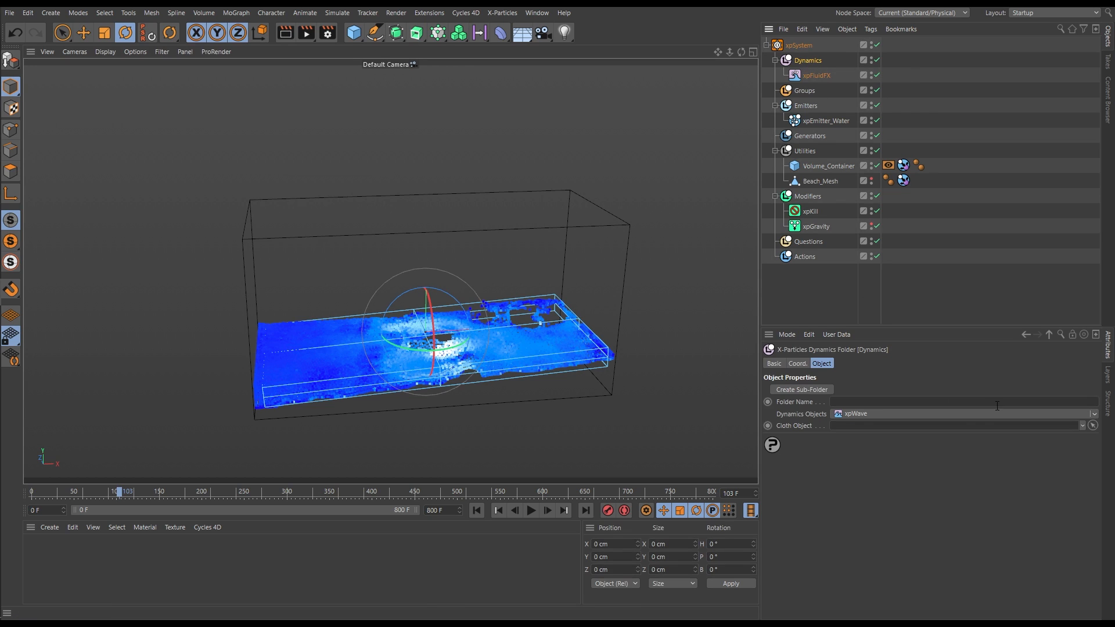
left_click(1094, 414)
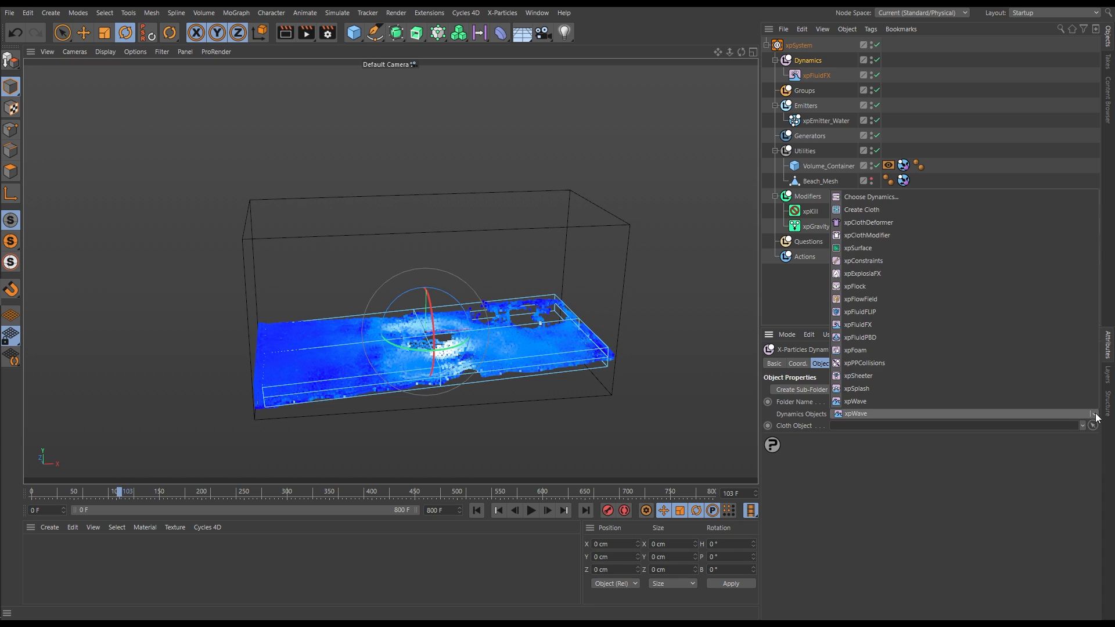
left_click(859, 402)
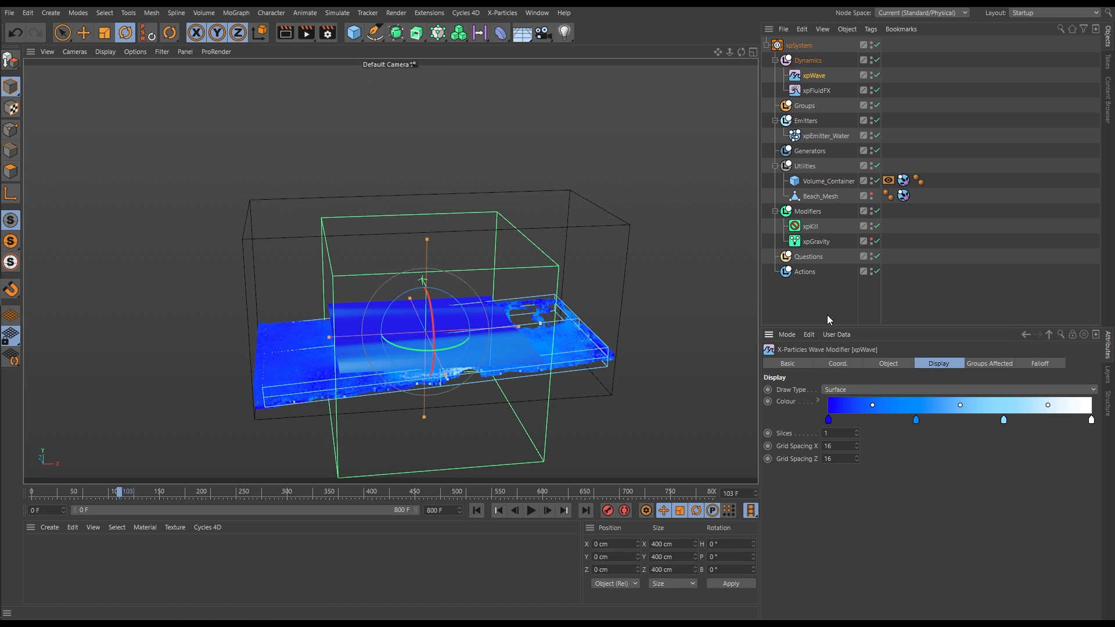
left_click_drag(427, 345, 310, 349, "alt")
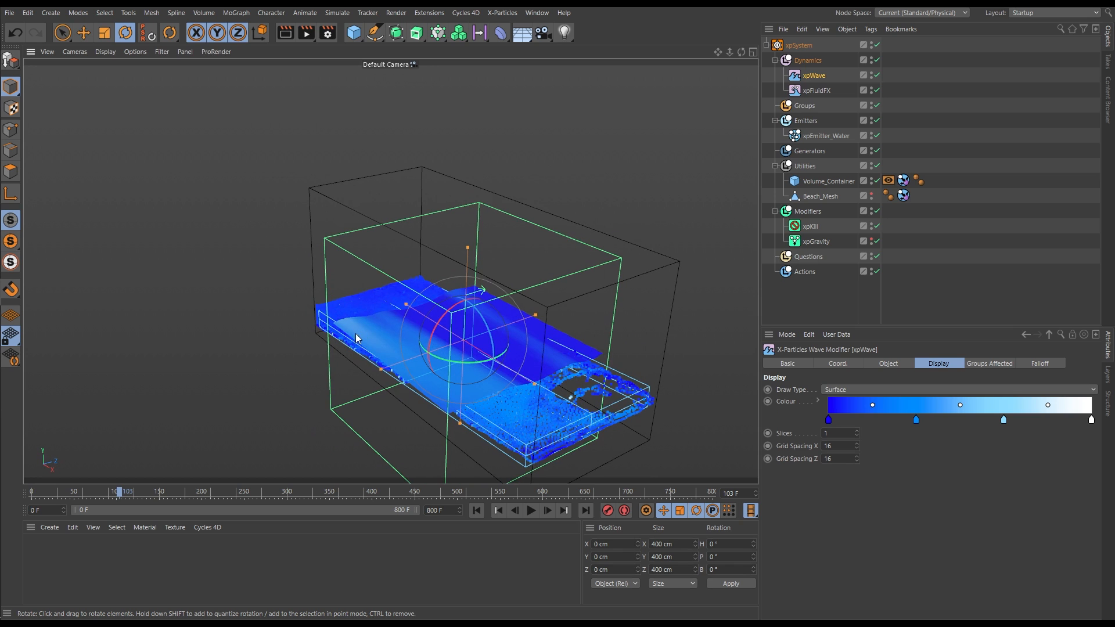
Step: Play the simulation with xpWave enabled and then disabled to compare the water, pause it, and re-enable xpWave
left_click_drag(384, 329, 511, 442, "alt")
left_click(531, 511)
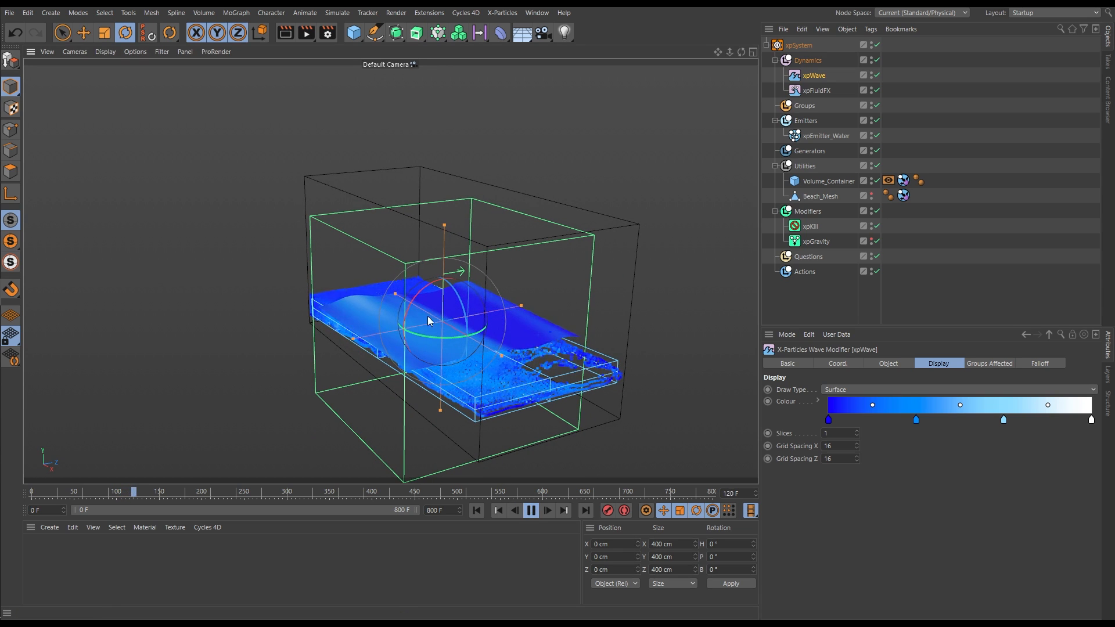
left_click_drag(470, 314, 409, 347, "alt")
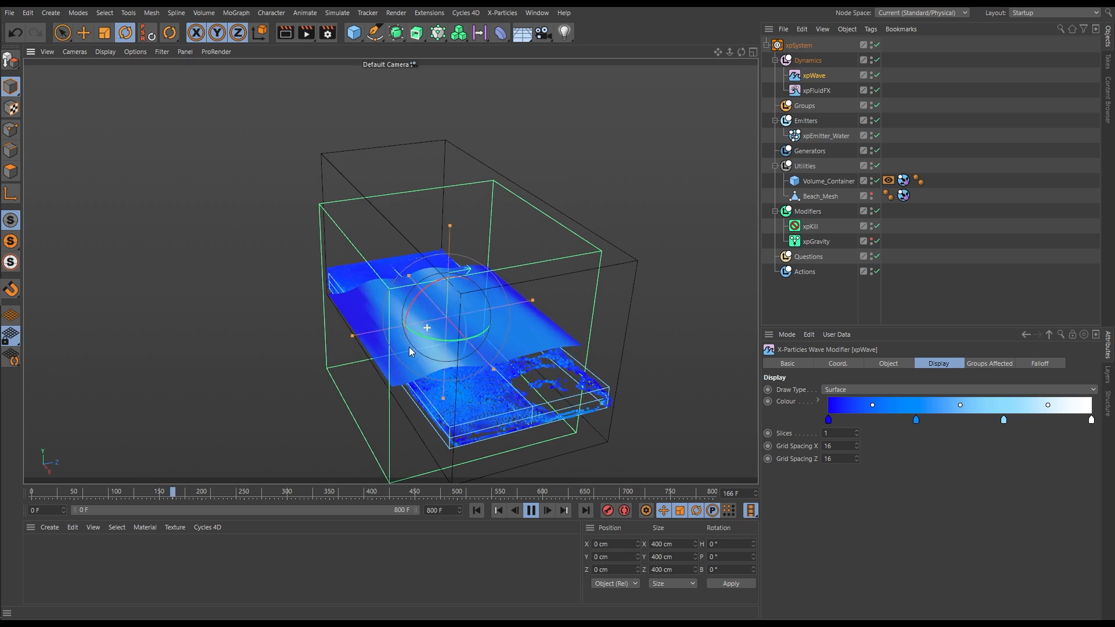
left_click(871, 73)
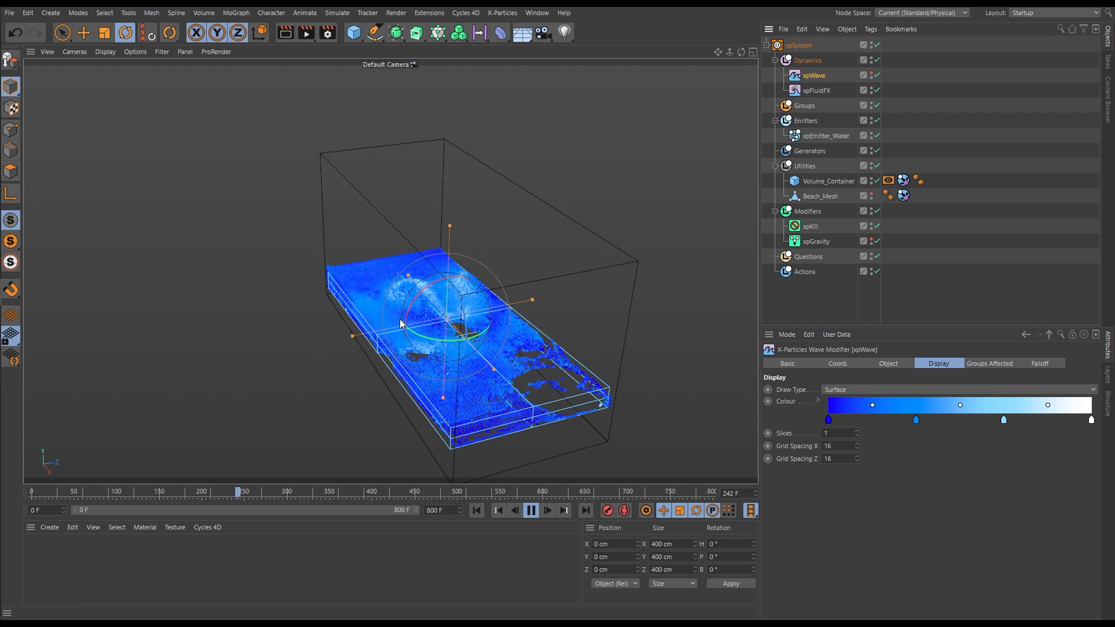
mouse_move(415, 345)
left_mouse_down("alt")
mouse_move(336, 316)
mouse_move(435, 337)
left_mouse_up("alt")
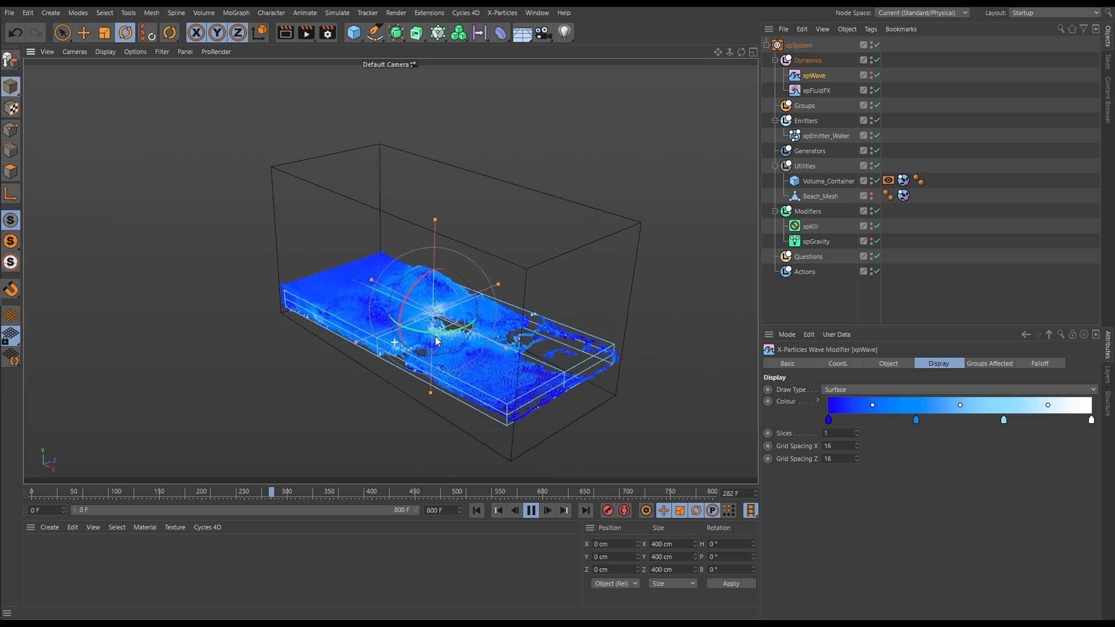
left_click(533, 511)
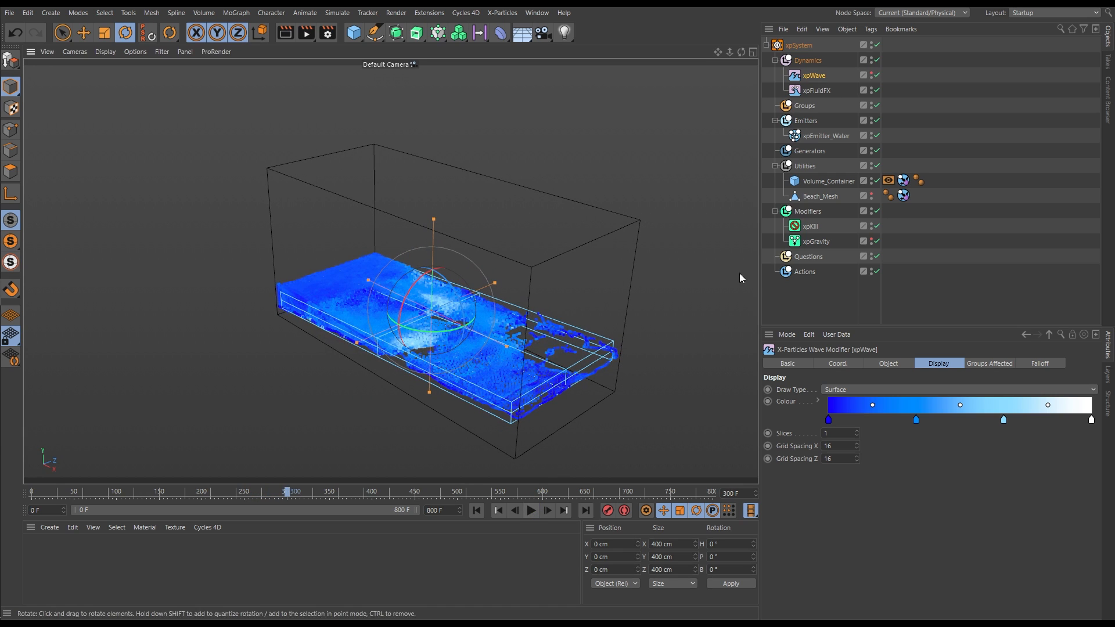
left_click(872, 75)
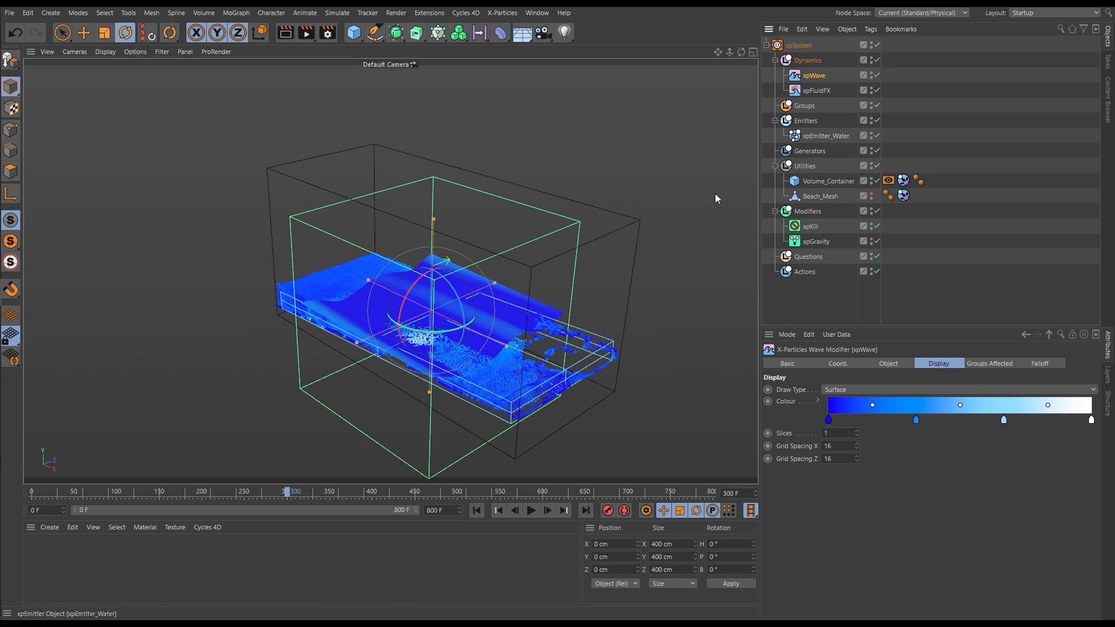
Step: Rotate the xpWave object by -90° in heading so its wave direction runs along the length of the water
scroll(441, 267, "up", 6)
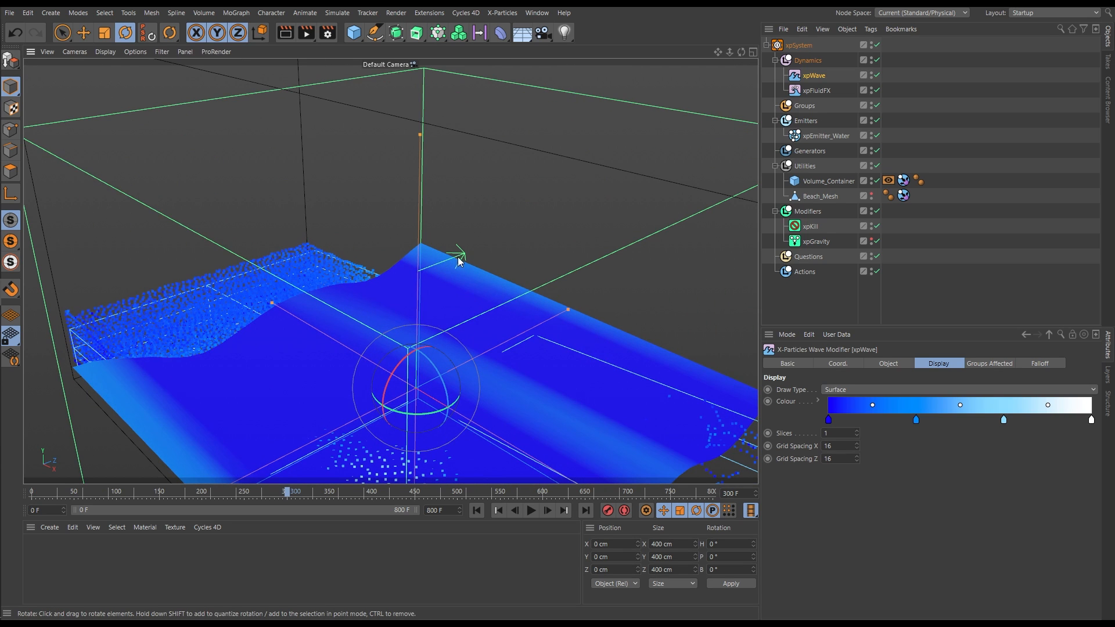
right_click_drag(561, 317, 476, 329, "alt")
mouse_move(524, 344)
left_mouse_down("alt")
mouse_move(462, 325)
mouse_move(440, 343)
left_mouse_up("alt")
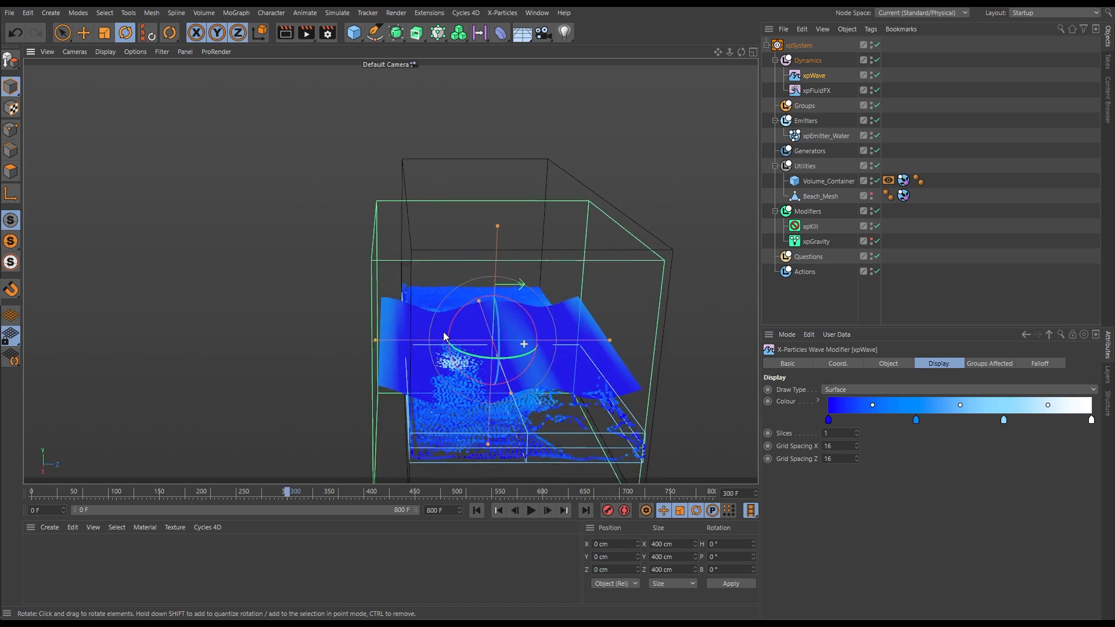
middle_click_drag(500, 306, 476, 305, "alt")
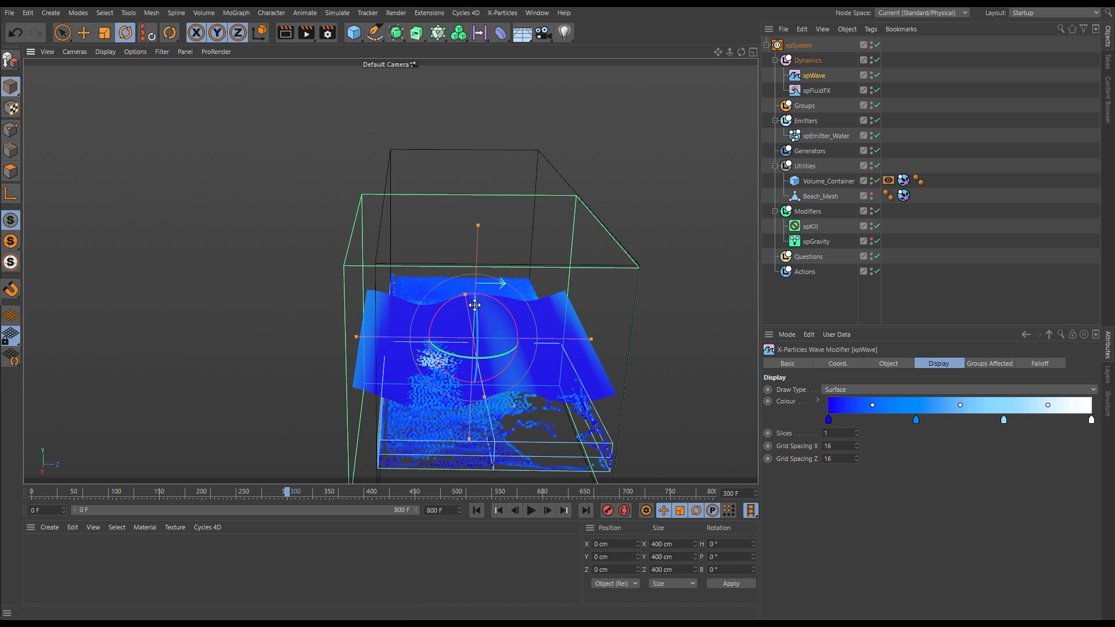
mouse_move(531, 332)
left_mouse_down("alt")
mouse_move(547, 340)
mouse_move(569, 329)
left_mouse_up("alt")
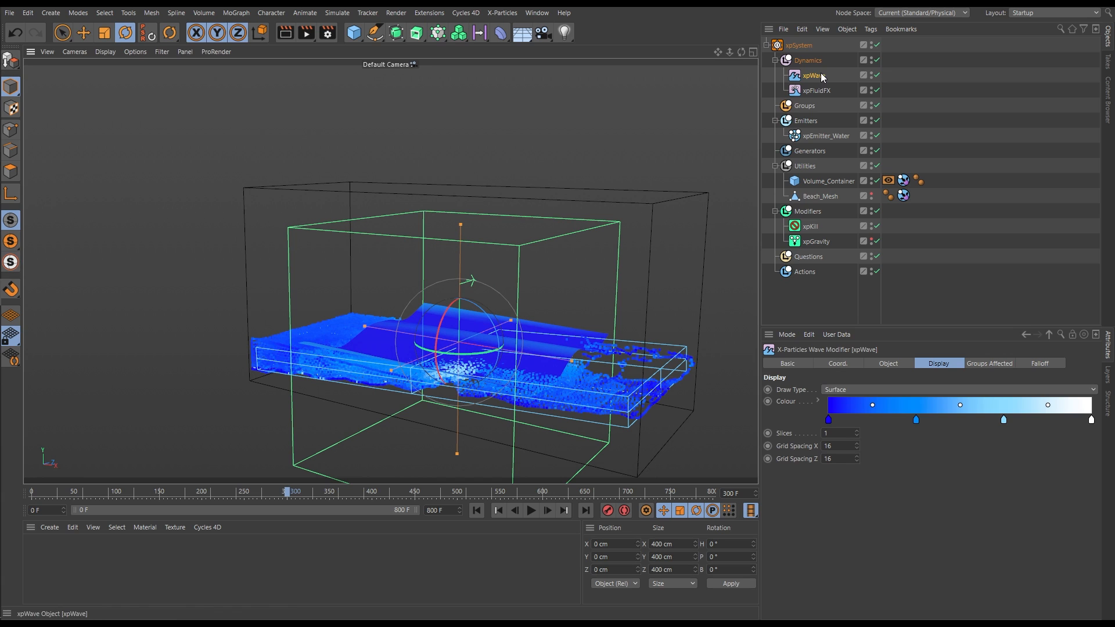
left_click(612, 359)
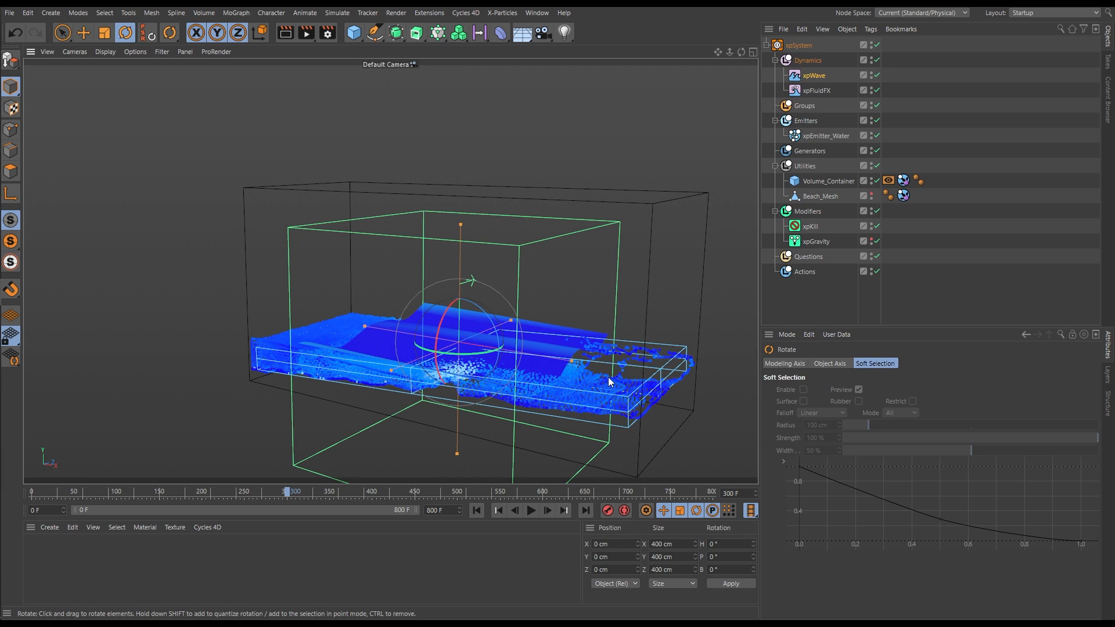
left_click_drag(490, 368, 479, 362, "alt")
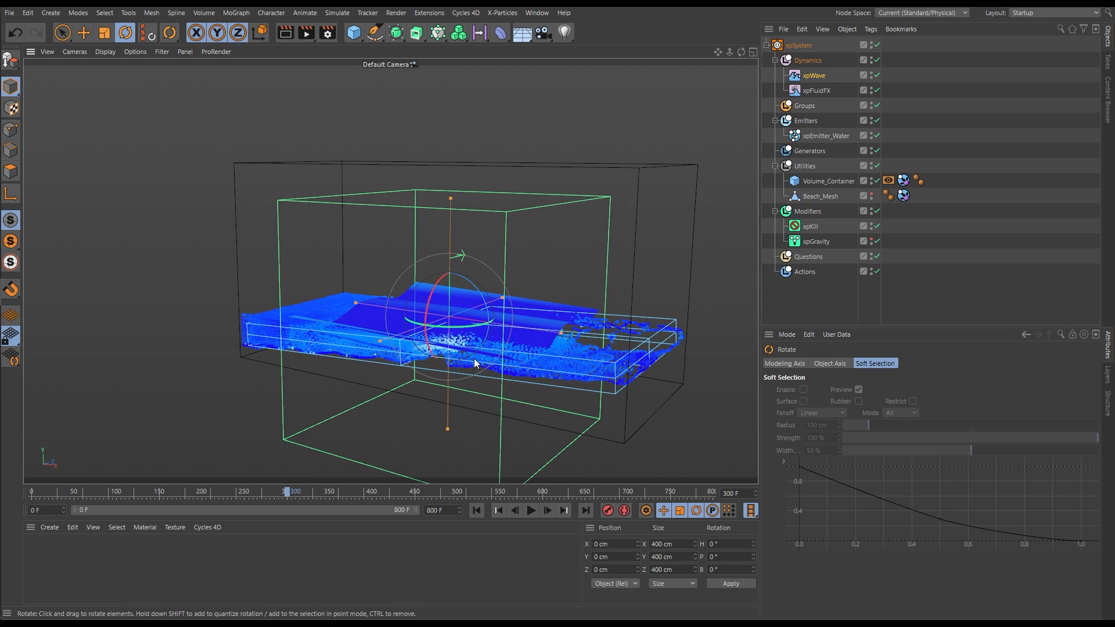
left_click_drag(472, 326, 364, 328)
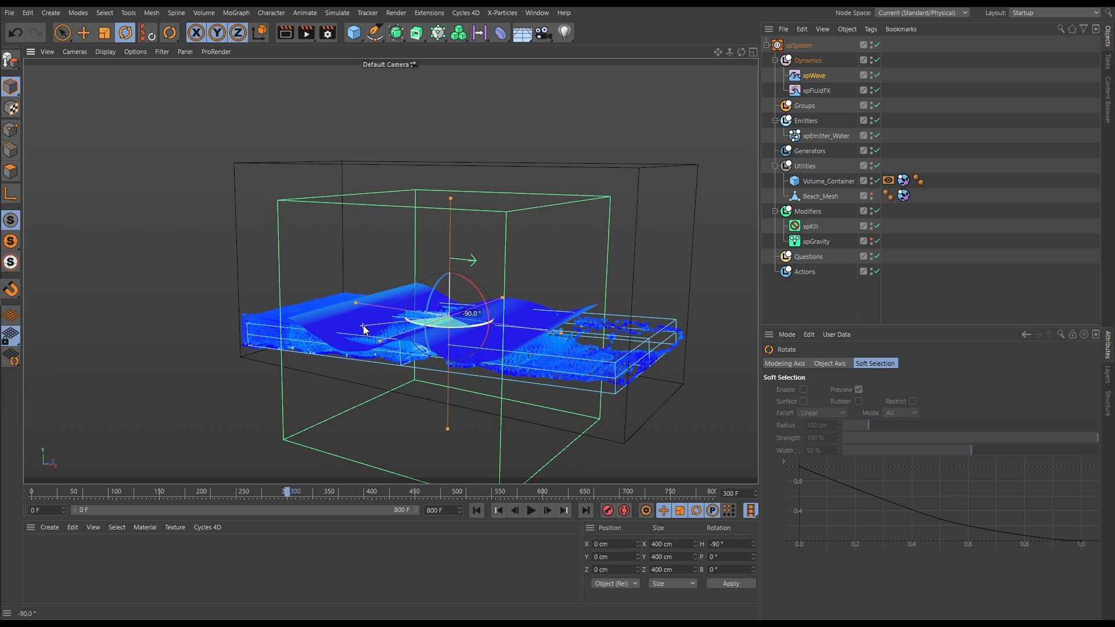
Step: Stretch the xpWave box to about 784 cm in Z and raise it to about 84 cm in Y above the water
left_click_drag(494, 406, 485, 304, "alt")
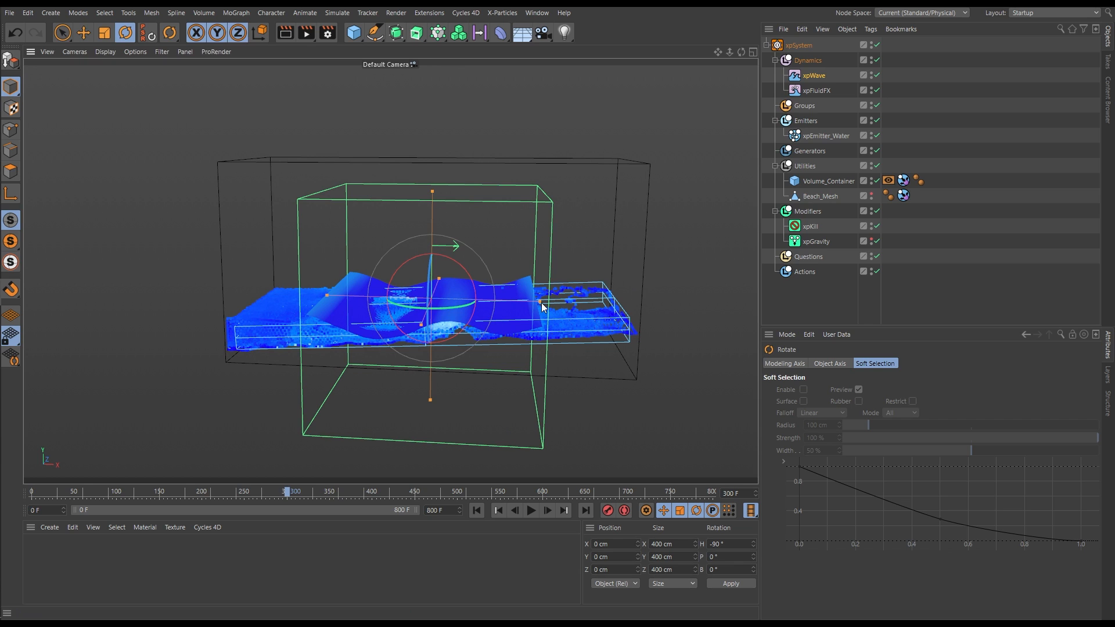
left_click_drag(627, 306, 638, 305)
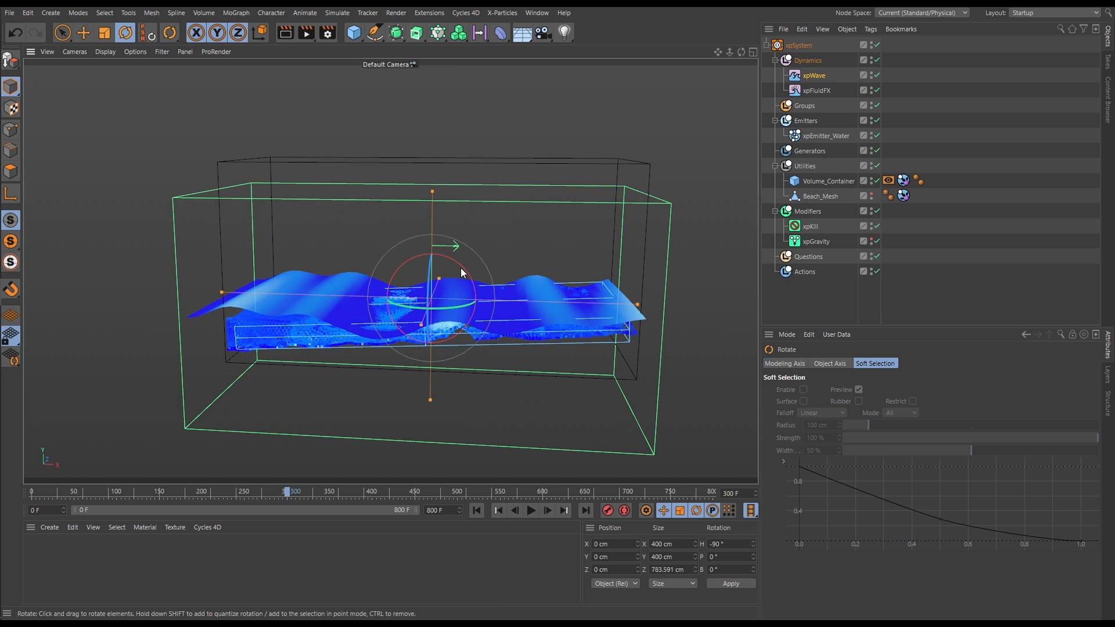
key("e")
left_click_drag(433, 229, 465, 323)
Step: Replay the simulation from frame 0, compare the raised wave surface with the water particles, and pause around frame 209
left_click(477, 510)
left_click(531, 511)
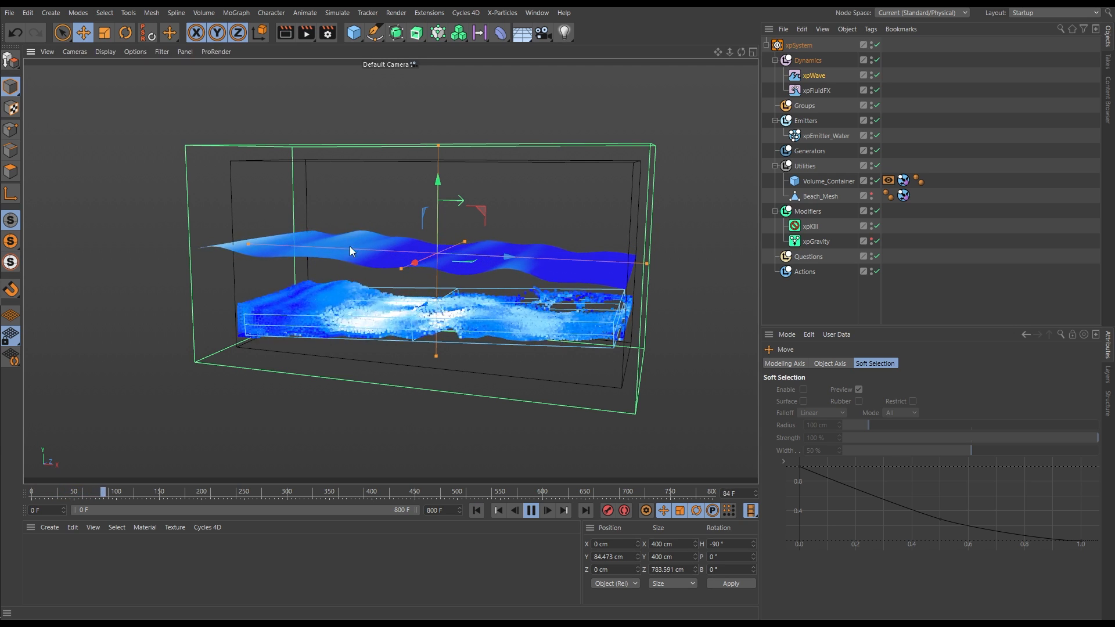
left_click_drag(428, 258, 317, 266, "alt")
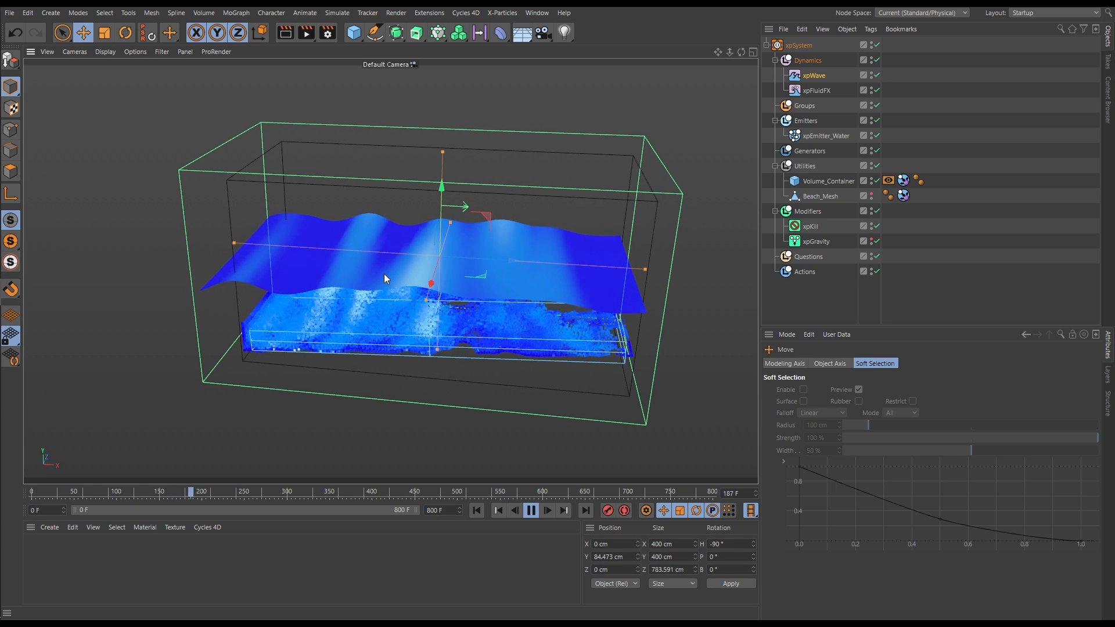
left_click(531, 510)
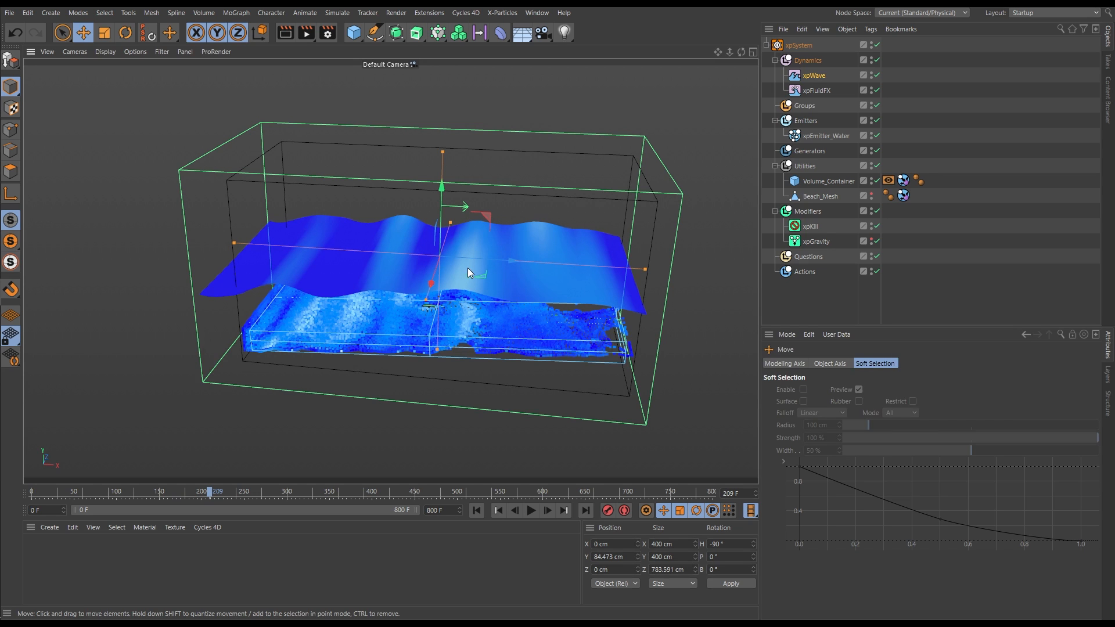
mouse_move(487, 301)
left_mouse_down("alt")
mouse_move(493, 261)
mouse_move(468, 304)
left_mouse_up("alt")
left_click_drag(345, 251, 395, 230, "alt")
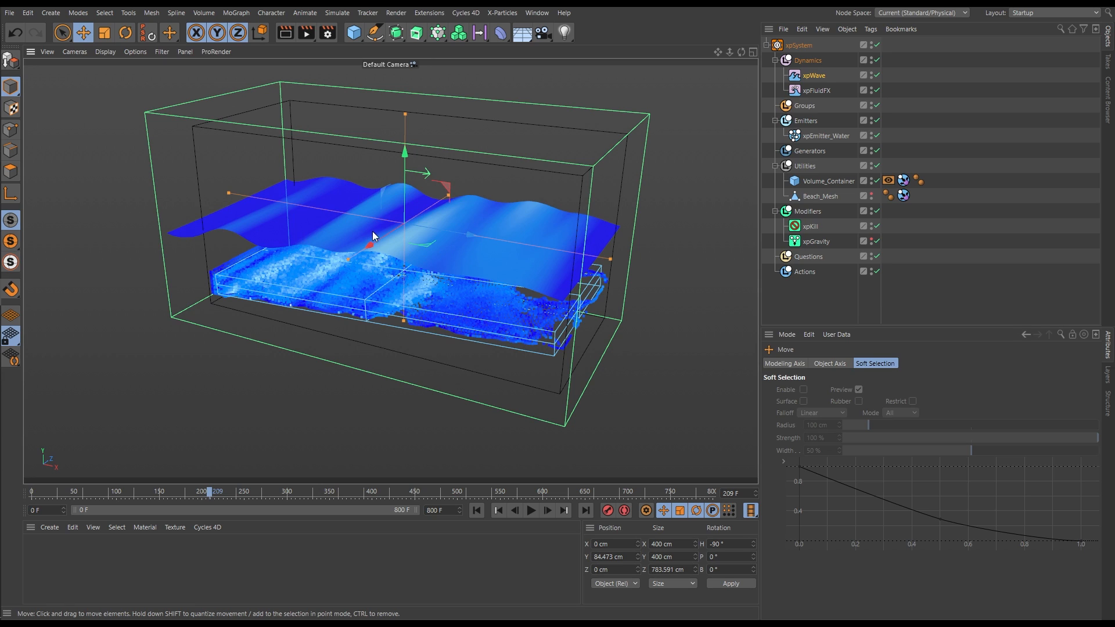
Step: Set the xpWave display draw type to Line and play the simulation briefly to examine the line display
left_click(813, 76)
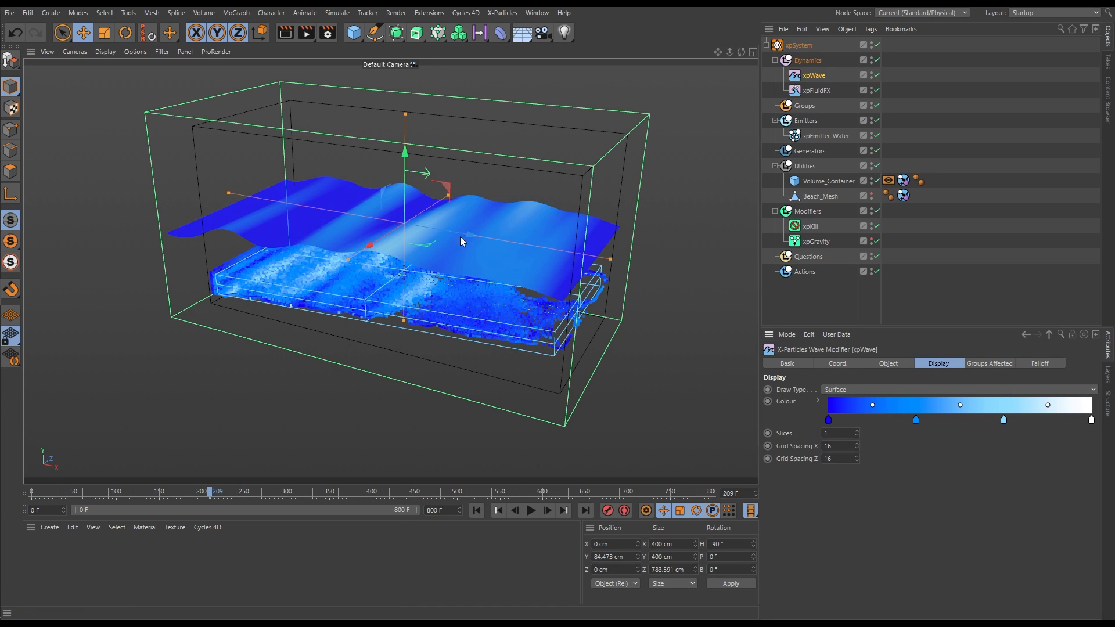
left_click(829, 390)
left_click(833, 413)
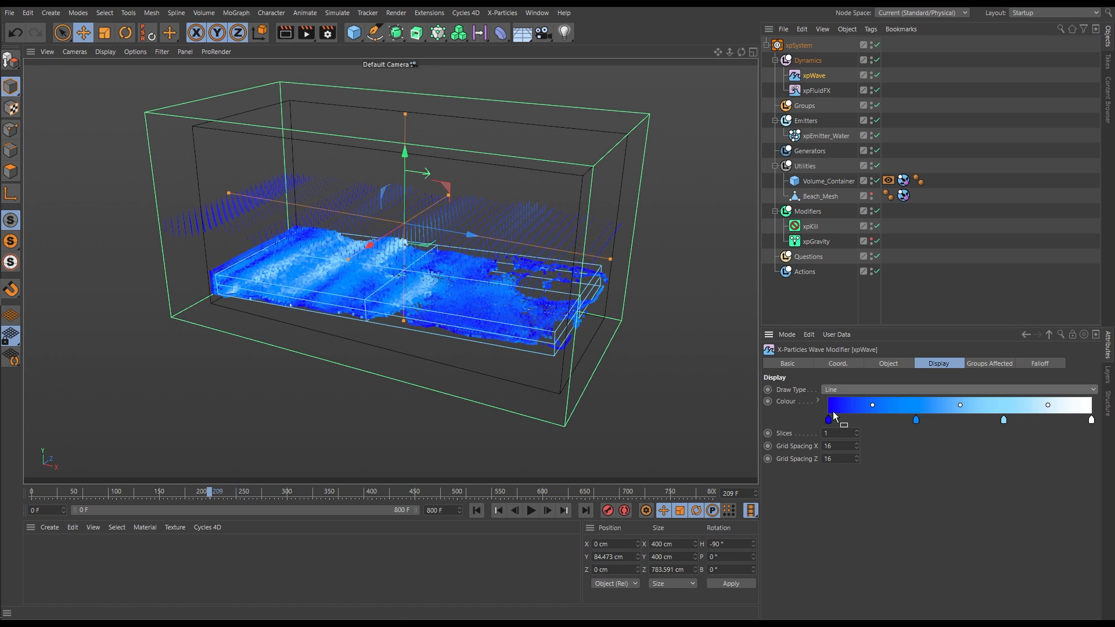
left_click_drag(436, 226, 503, 256, "alt")
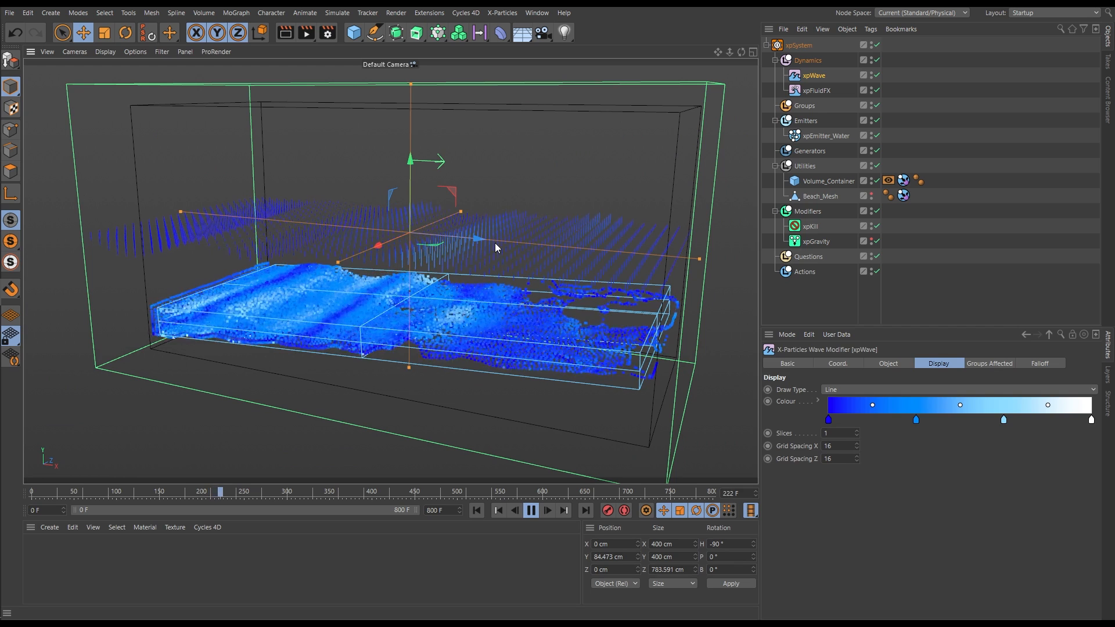
left_click(531, 513)
Step: Set the xpWave display draw type to Arrow and examine the arrows above the water
left_click(831, 390)
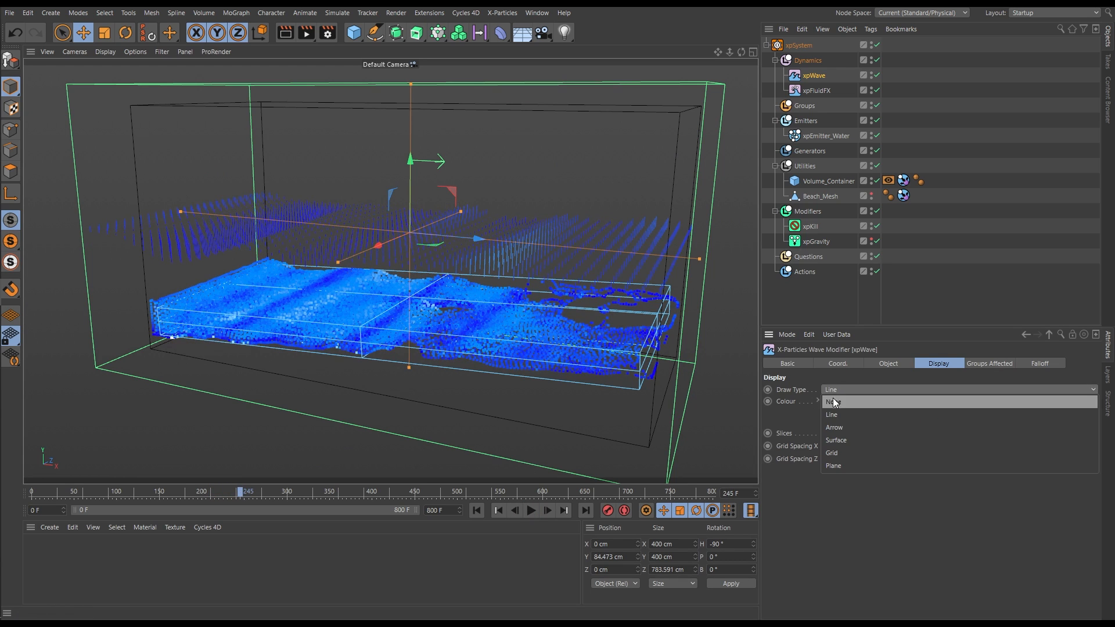
left_click(838, 428)
left_click_drag(471, 258, 528, 250, "alt")
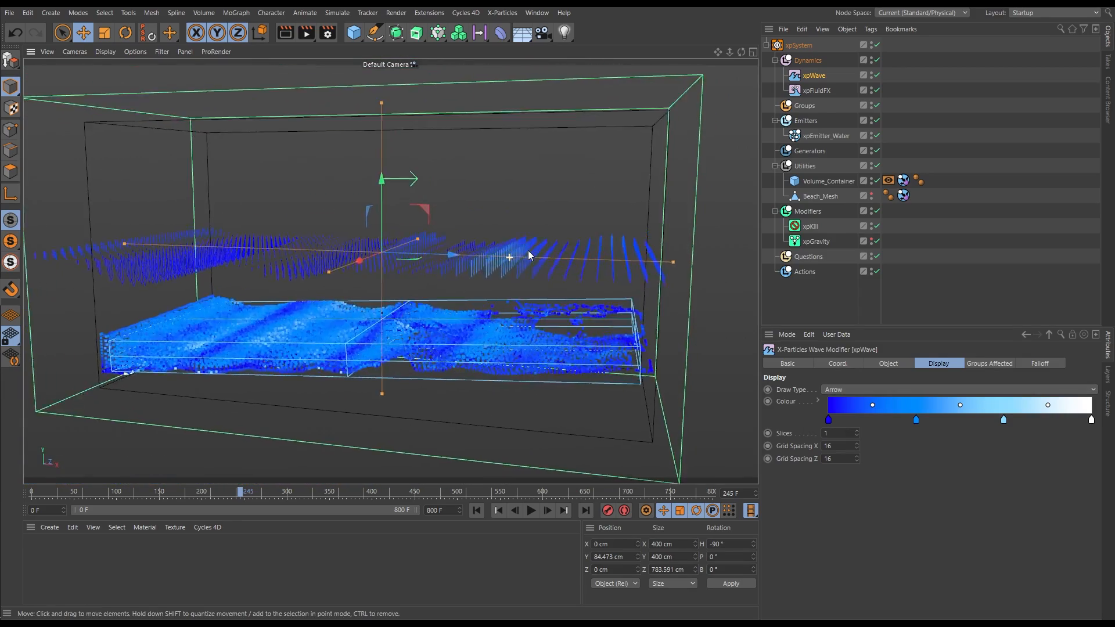
Step: Set the xpWave display draw type to Grid
left_click(839, 391)
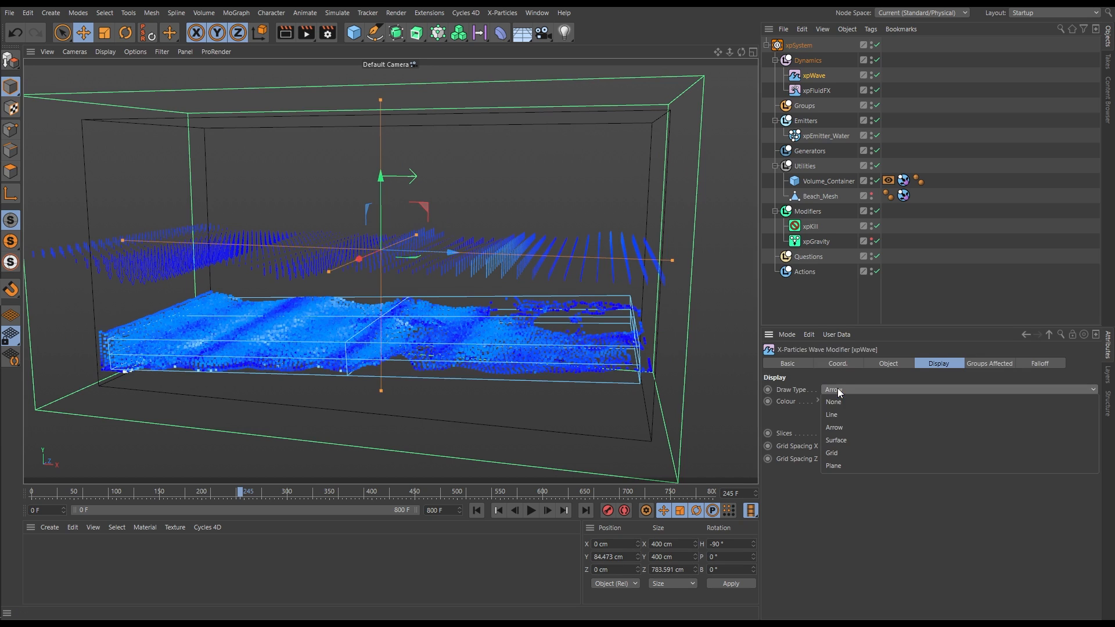
left_click(831, 454)
mouse_move(458, 271)
left_mouse_down("alt")
mouse_move(430, 337)
mouse_move(457, 277)
left_mouse_up("alt")
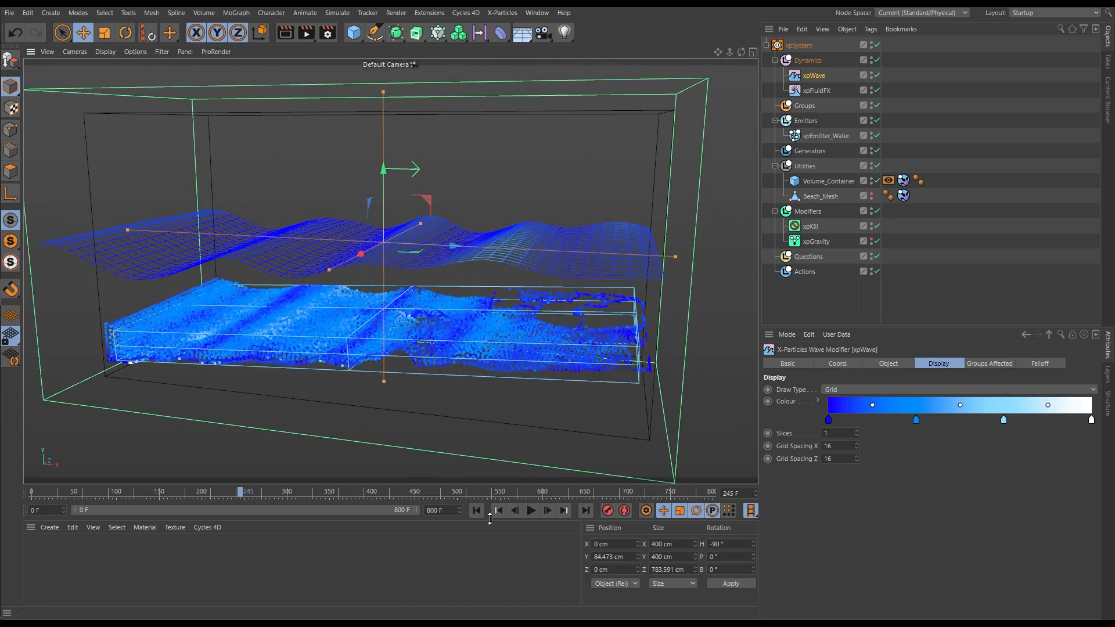
Step: Replay the simulation from frame 0 and raise the xpWave display Slices to 3 during playback
left_click(477, 511)
left_click(531, 511)
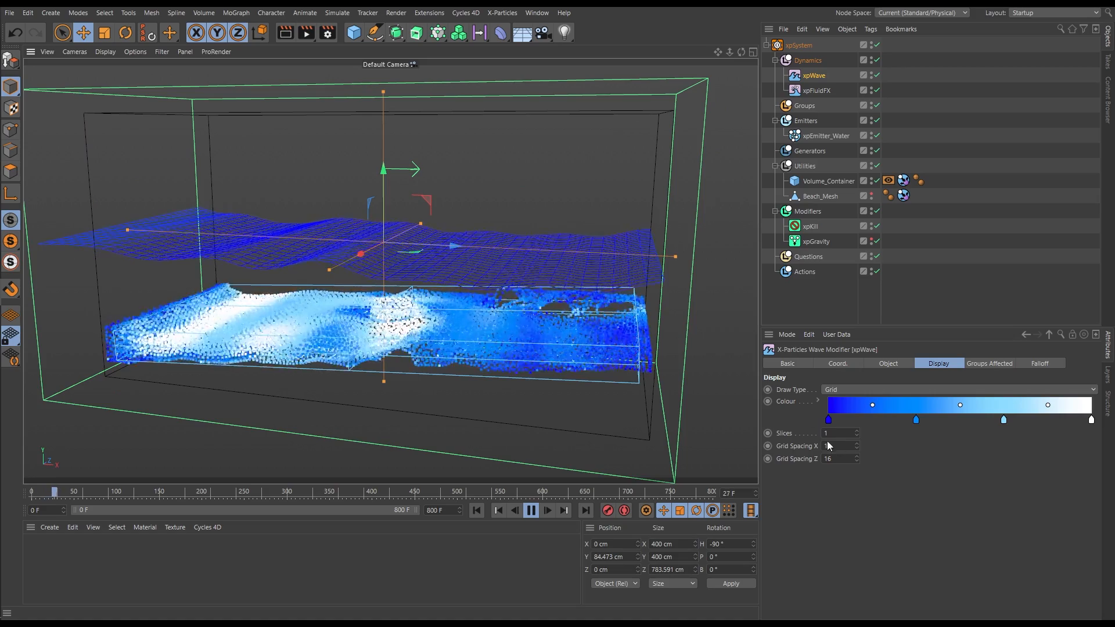
left_click(856, 431)
left_click(856, 430)
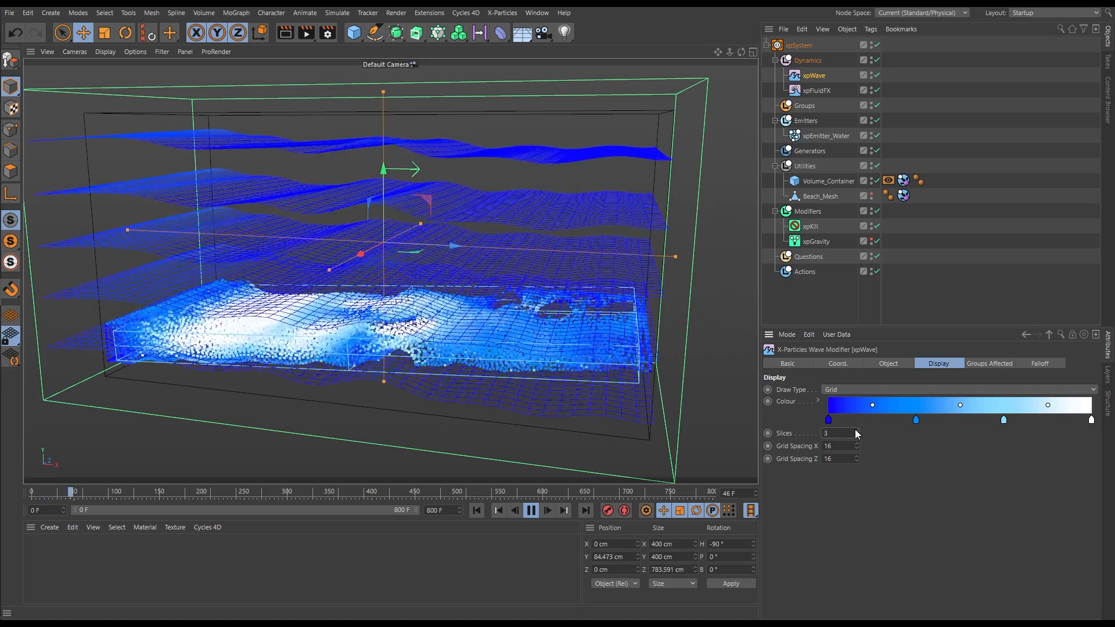
left_click_drag(460, 255, 445, 289, "alt")
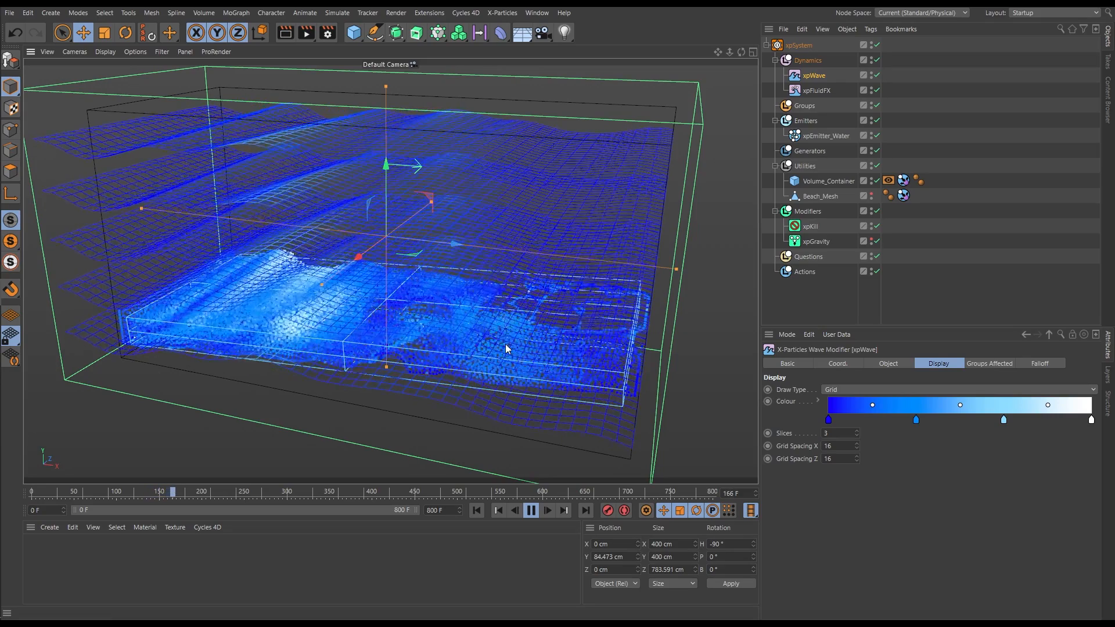
Step: Set the xpWave display Slices to 1 and view the single wave grid from the side
left_click(856, 435)
left_click(856, 436)
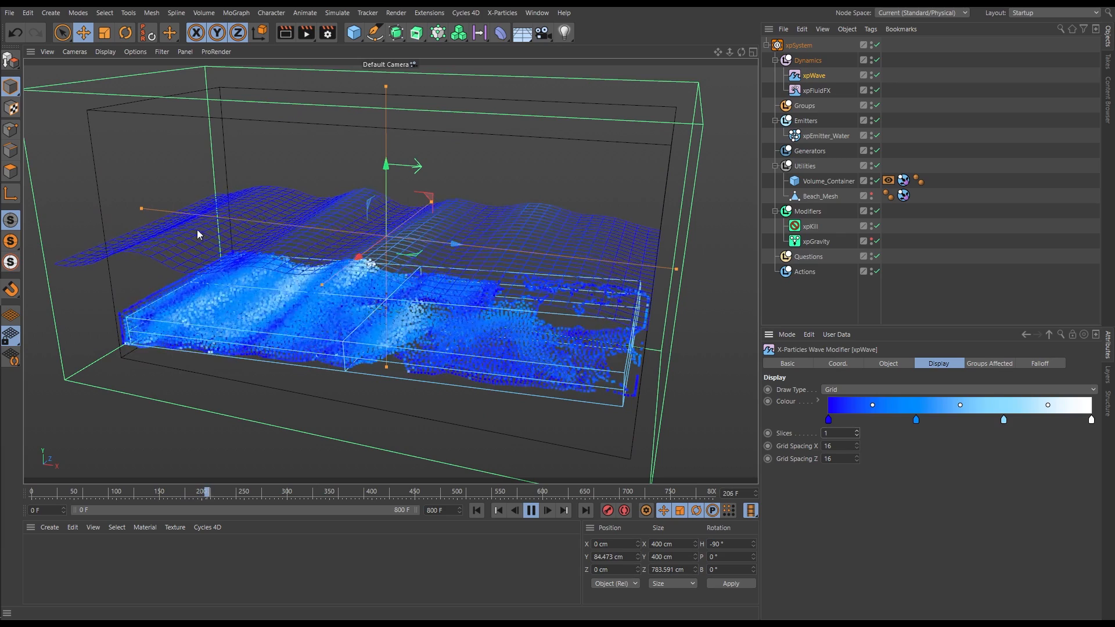
left_click_drag(374, 313, 432, 247, "alt")
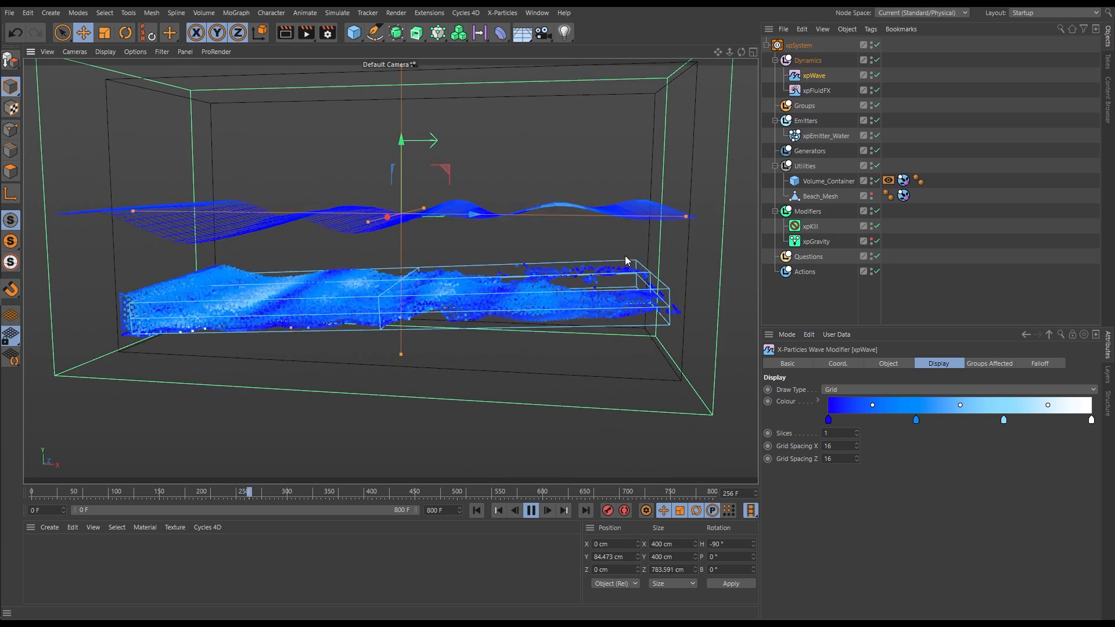
Step: Show all of xpWave's object properties, watch the waves move over the water, and pause the simulation at frame 481
left_click(888, 365)
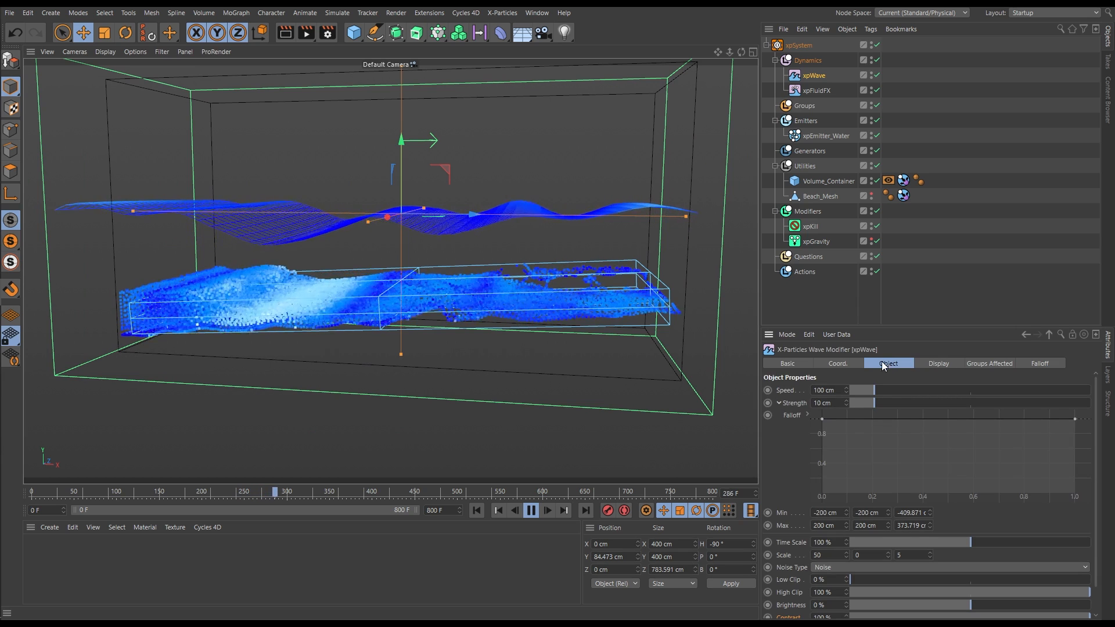
left_click_drag(888, 329, 874, 180)
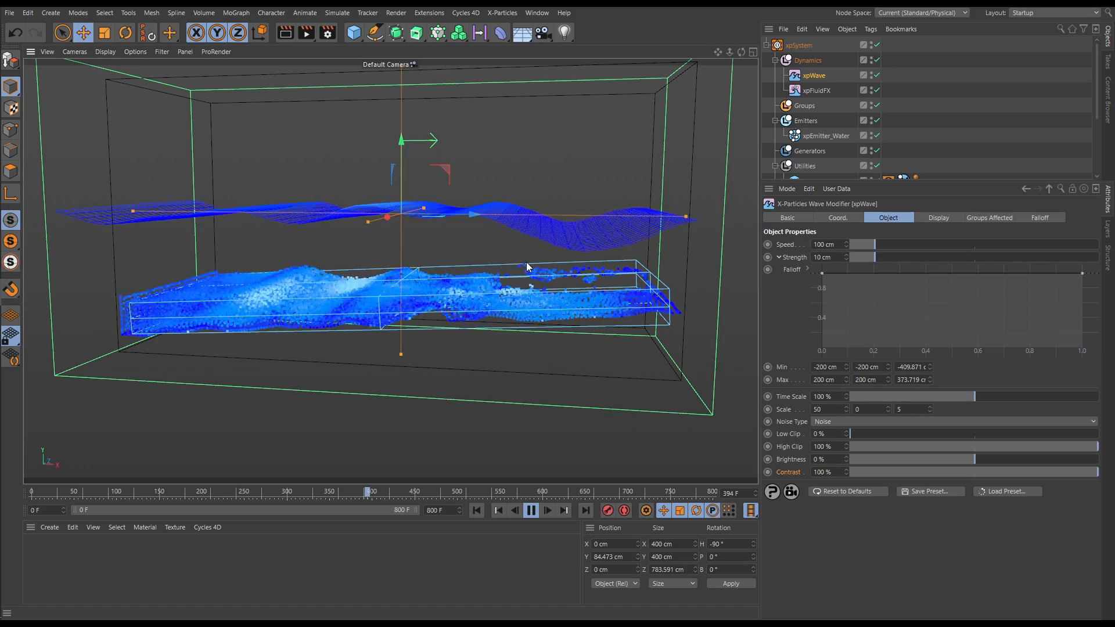
scroll(507, 287, "up", 2)
left_click_drag(509, 288, 490, 348, "alt")
middle_click_drag(490, 347, 477, 310, "alt")
left_click_drag(476, 333, 480, 328, "alt")
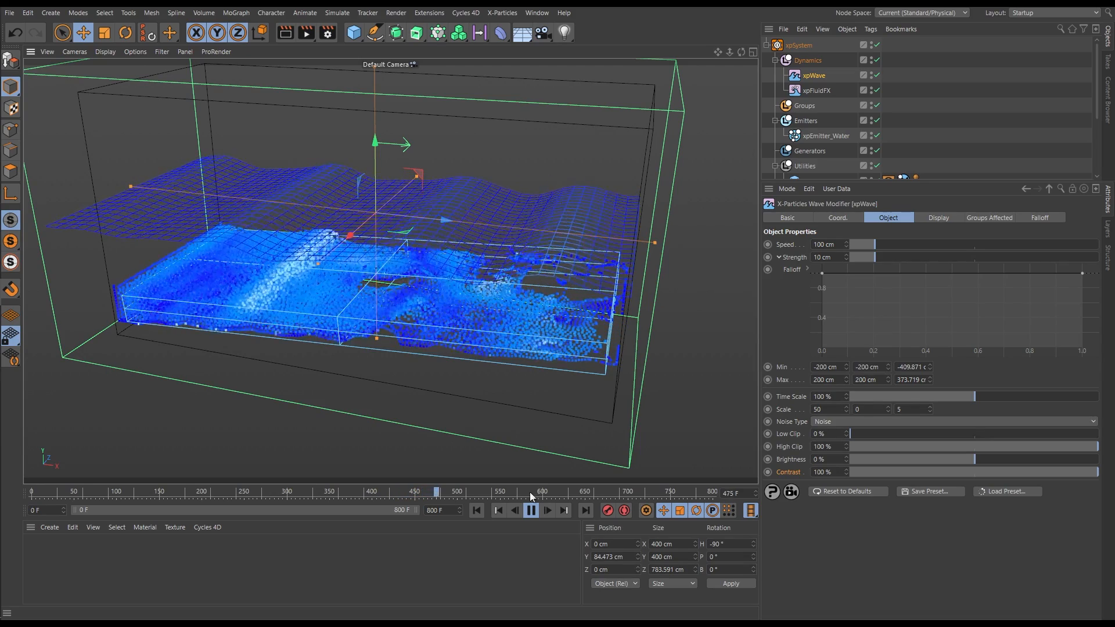
left_click(532, 511)
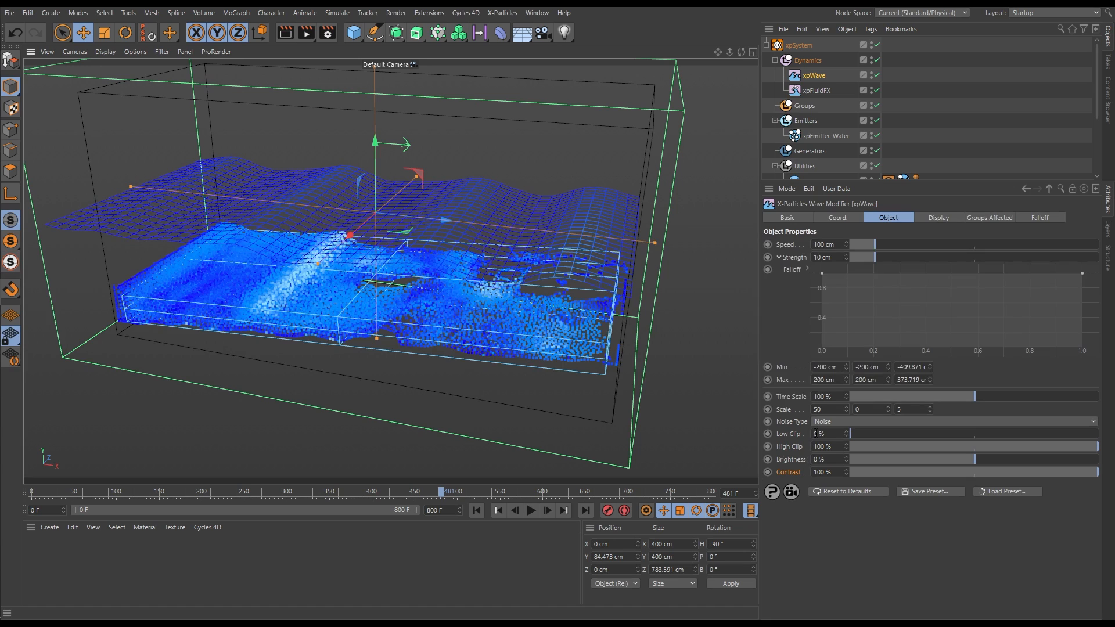
Step: Set the xpWave display draw type to Plane and replay the simulation from frame 0
left_click(927, 217)
left_click(836, 244)
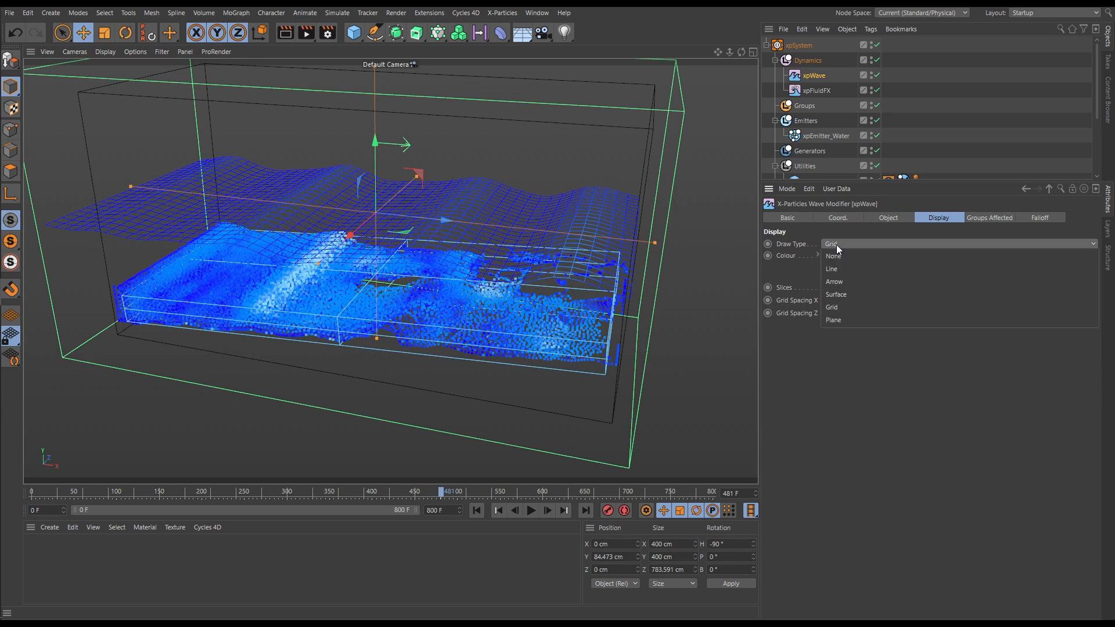
left_click(837, 321)
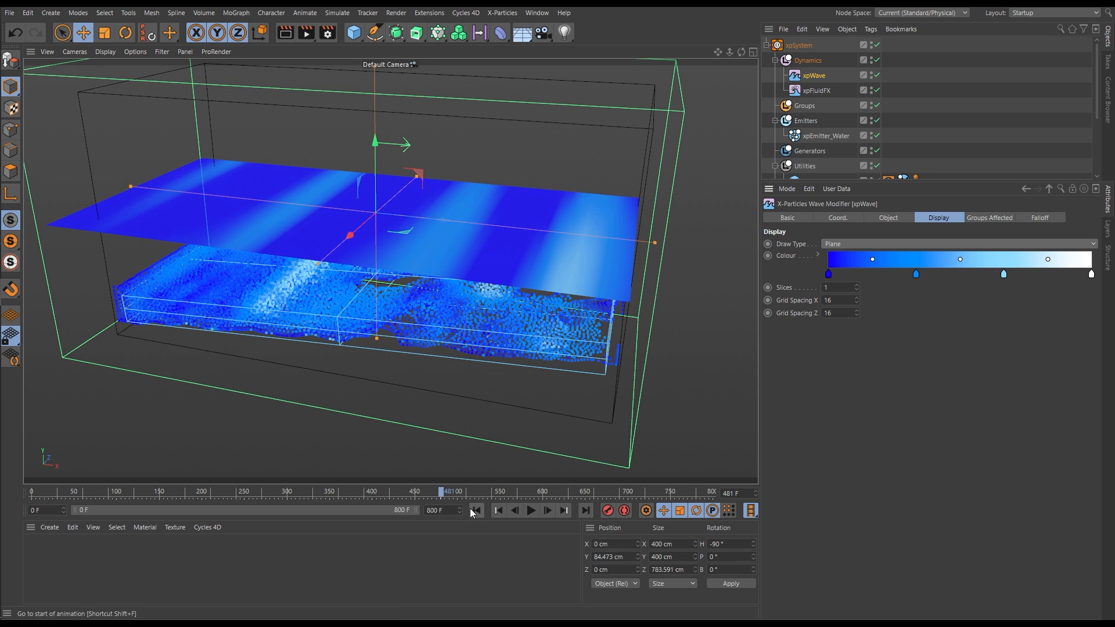
left_click(478, 514)
left_click(531, 510)
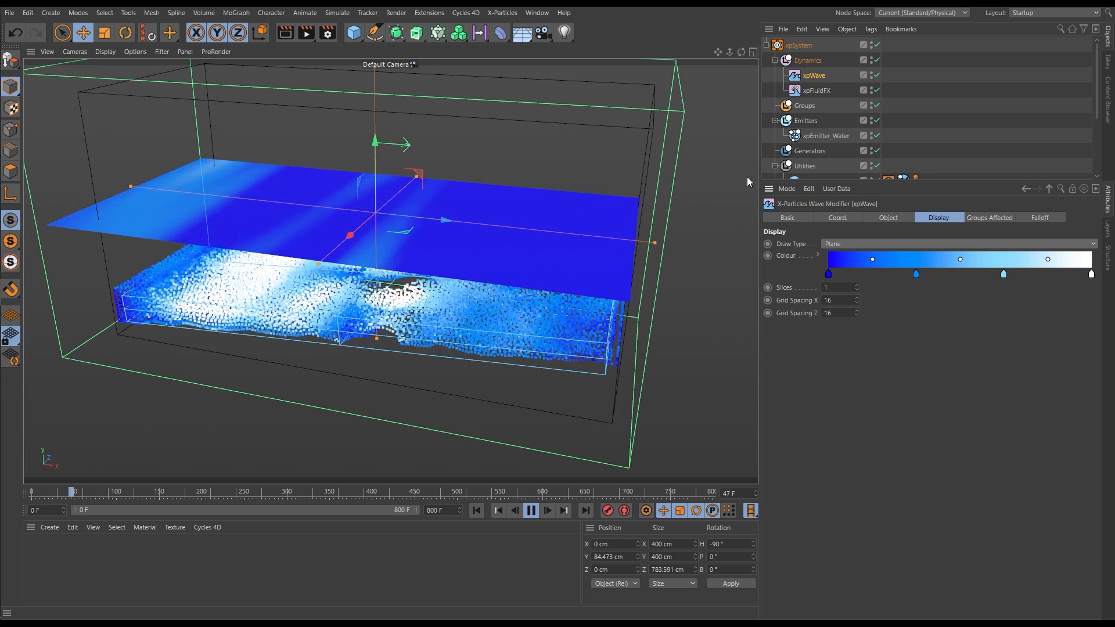
Step: Try xpWave with a Low Clip of 26% and a High Clip of 55.6%, and restore them to 0% and 100%
left_click(900, 216)
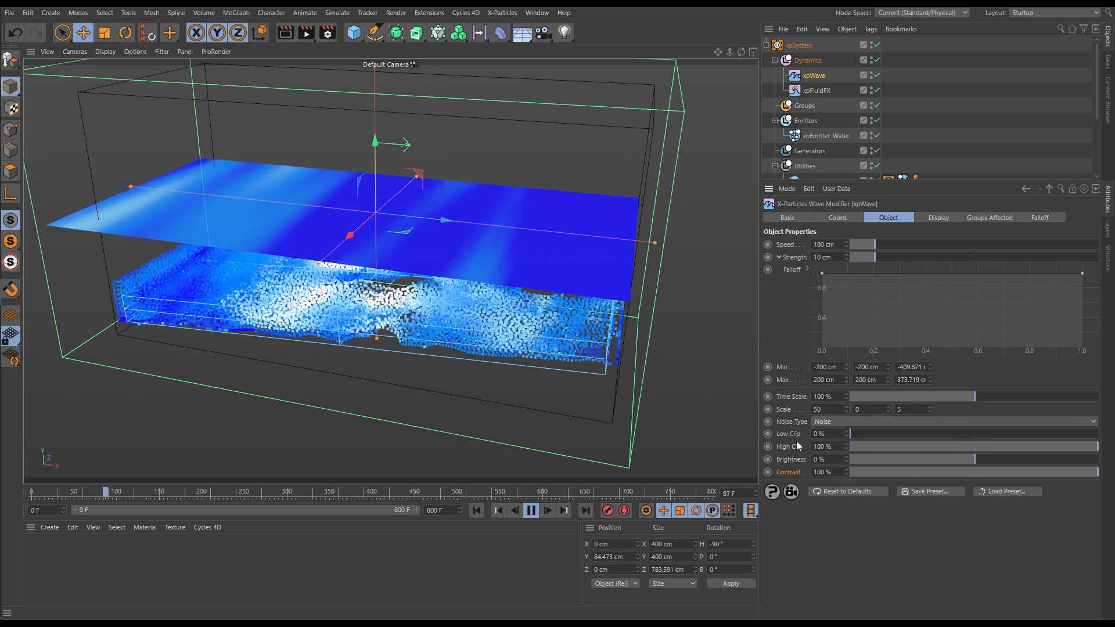
left_click_drag(872, 438, 989, 458)
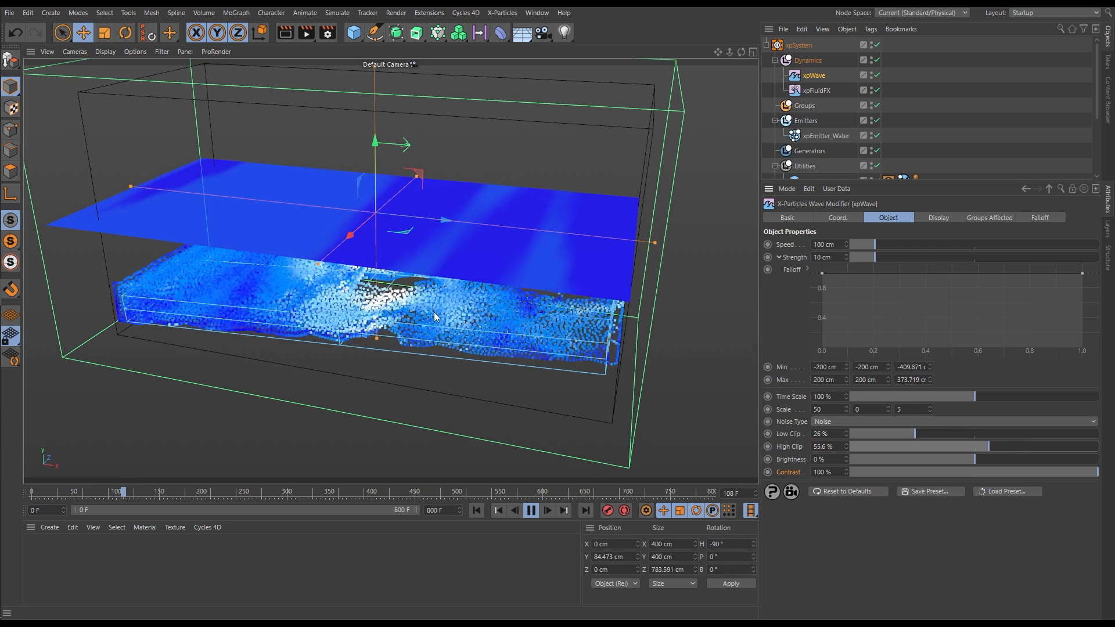
scroll(416, 323, "up", 3)
left_click_drag(951, 435, 901, 437)
left_click_drag(989, 446, 1095, 450)
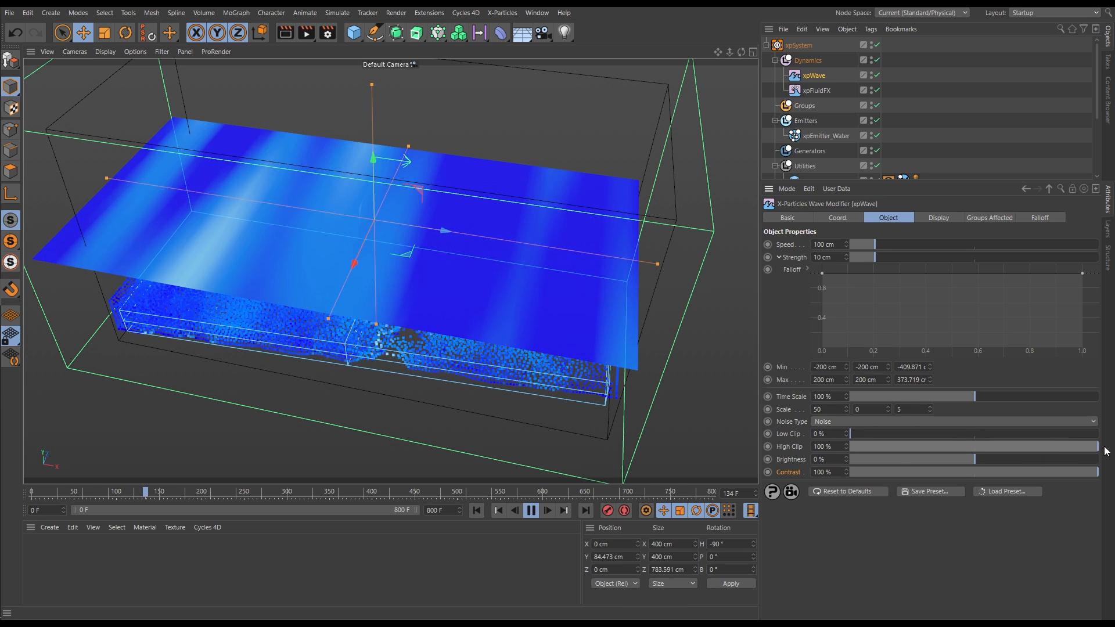
Step: Lower the xpWave Brightness to -5.6% and reset it to its default value
mouse_move(974, 458)
left_mouse_down()
mouse_move(996, 460)
mouse_move(967, 464)
left_mouse_up()
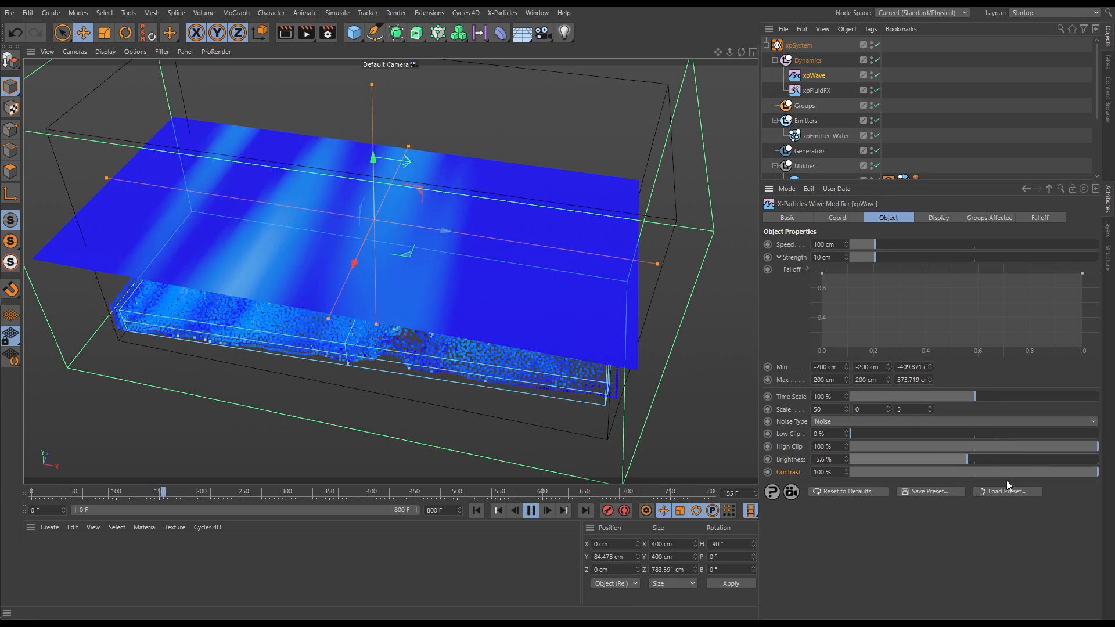
right_click(783, 459)
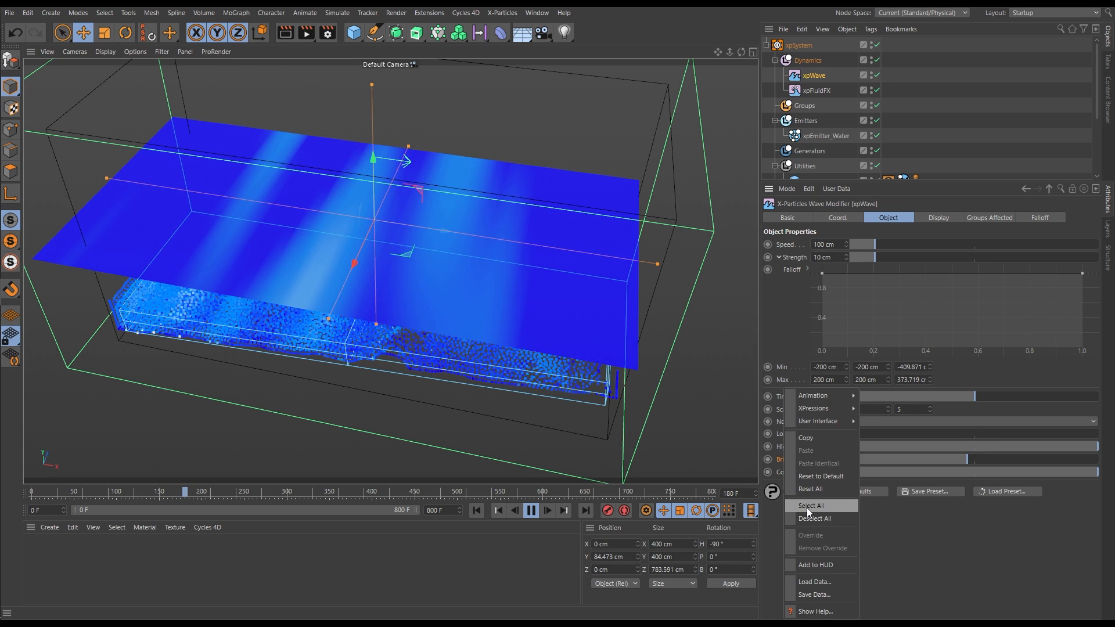
left_click(814, 478)
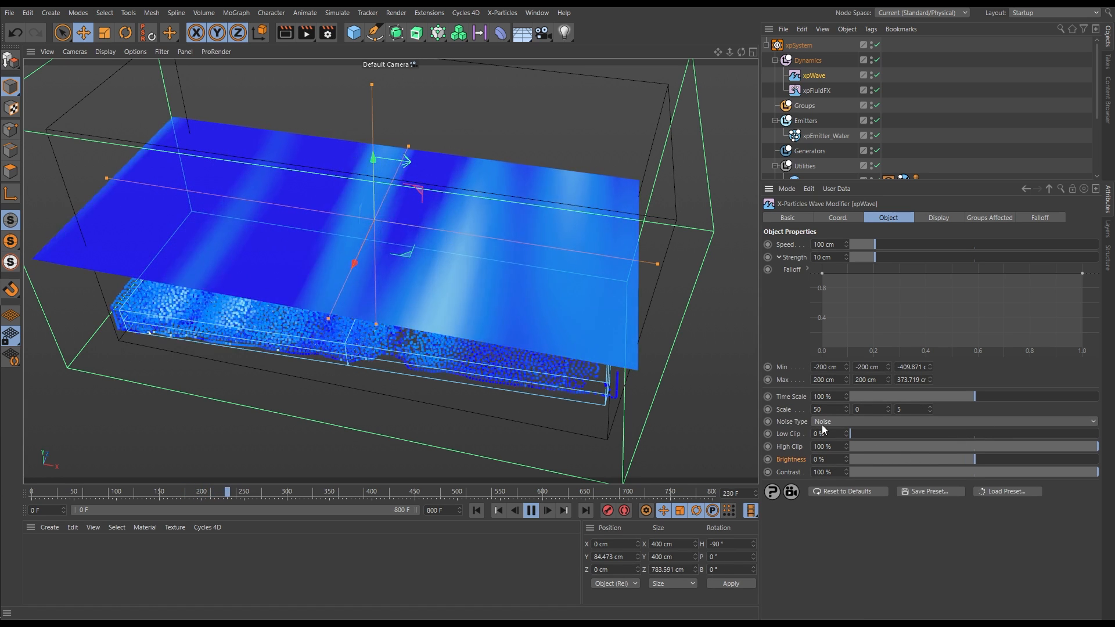
Step: Look over the available xpWave noise types without choosing another one, and replay the simulation from frame 0
left_click(1094, 423)
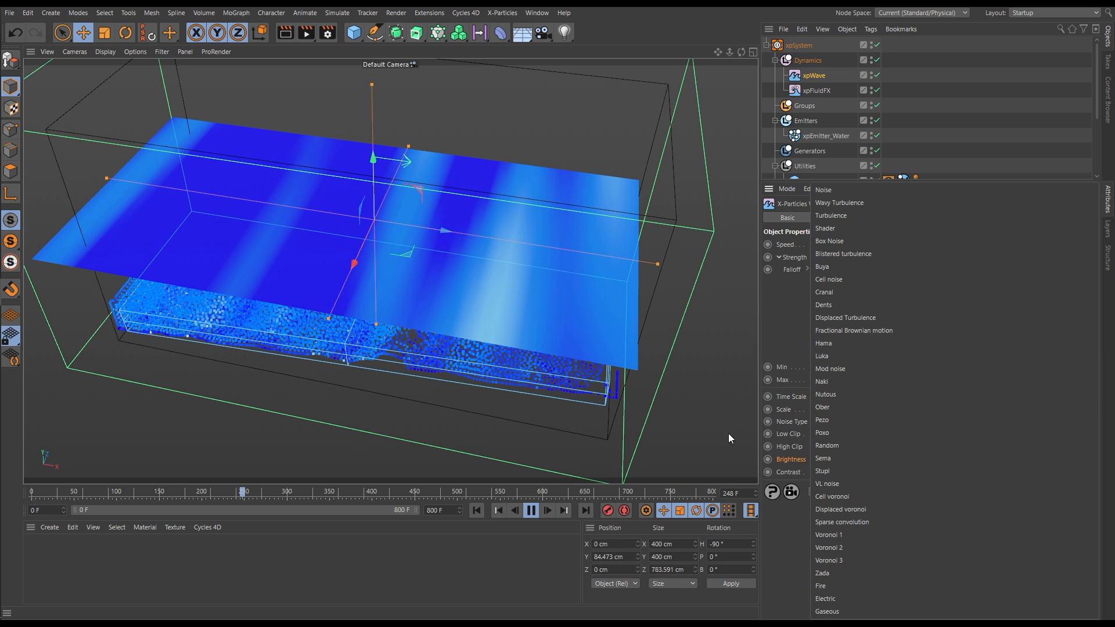
left_click(706, 434)
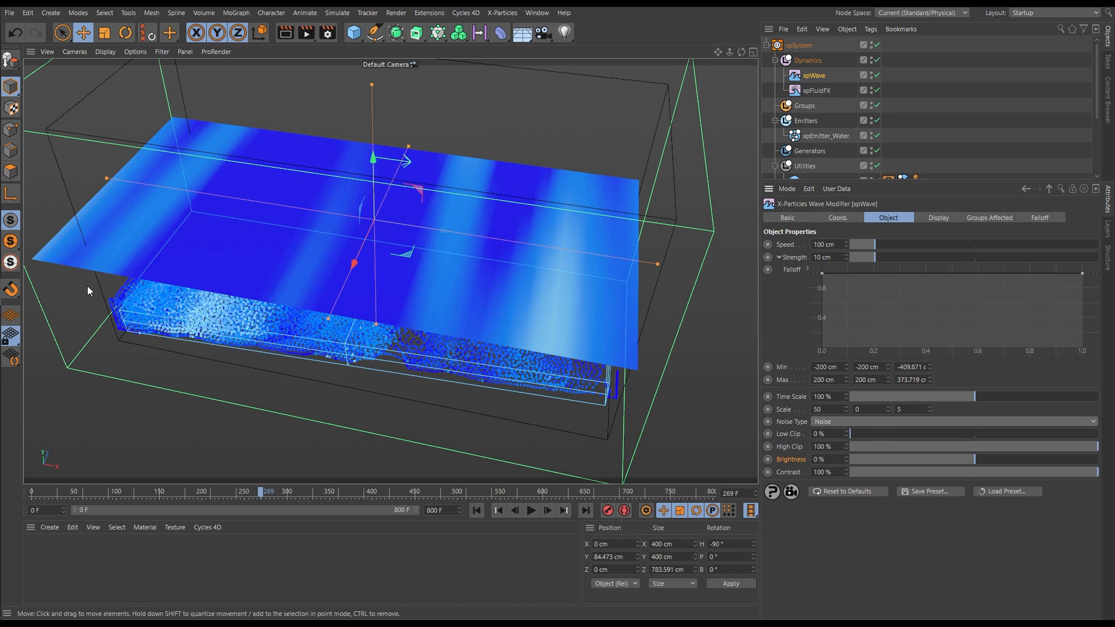
left_click(476, 511)
left_click(531, 511)
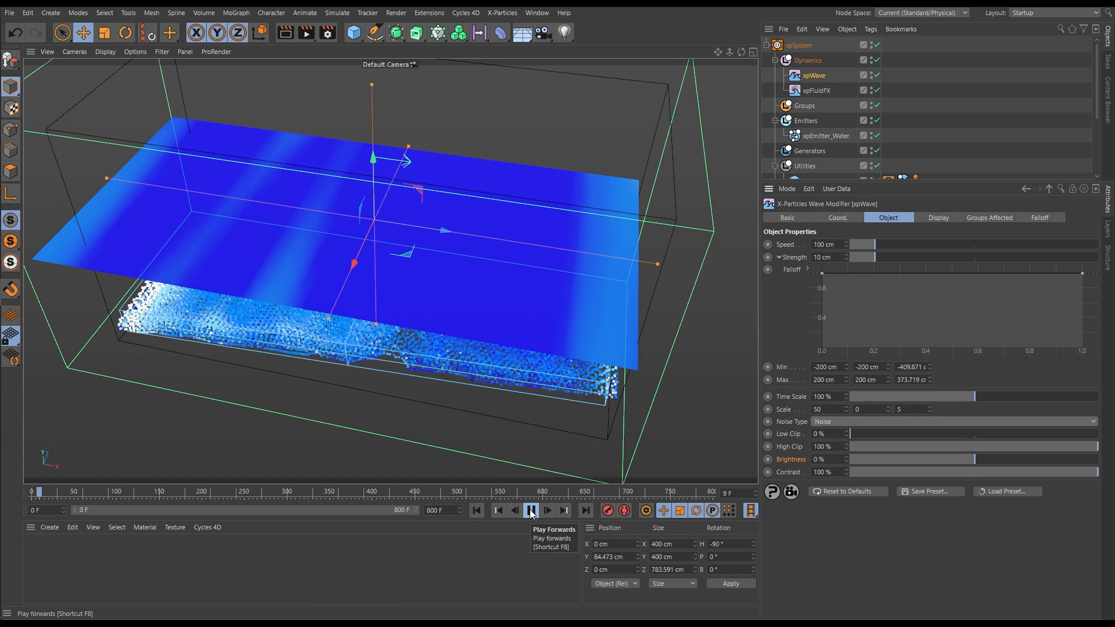
Step: Set the first xpWave Scale value to 5 and replay from frame 0 to examine how the pattern moves the water
left_click(531, 511)
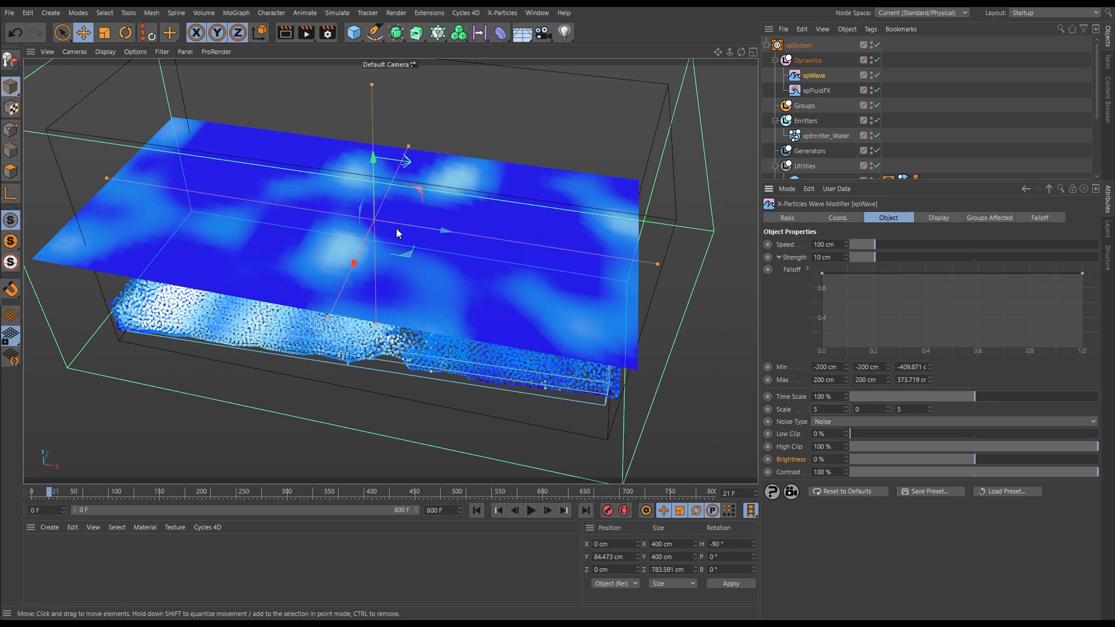
left_click(478, 511)
left_click(531, 511)
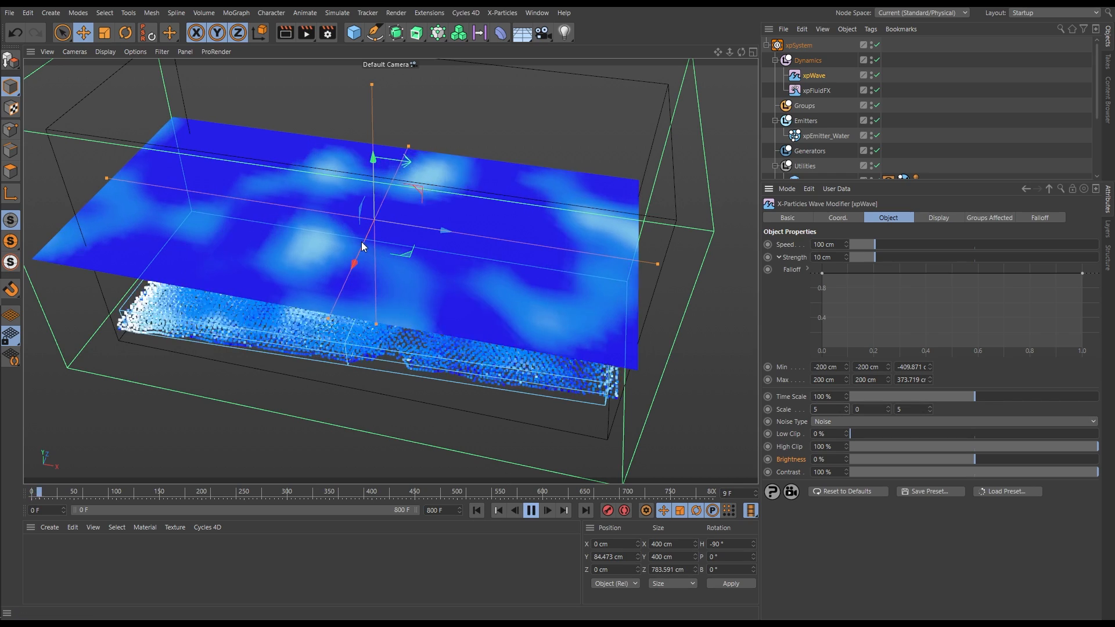
left_click_drag(409, 273, 402, 209, "alt")
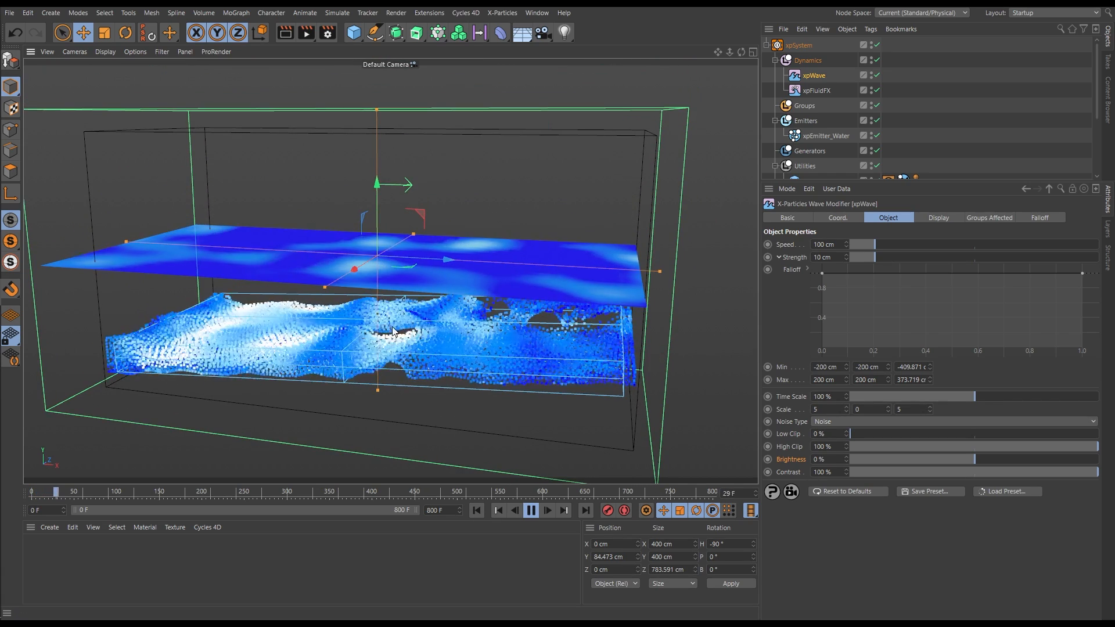
left_click_drag(292, 290, 312, 237, "alt")
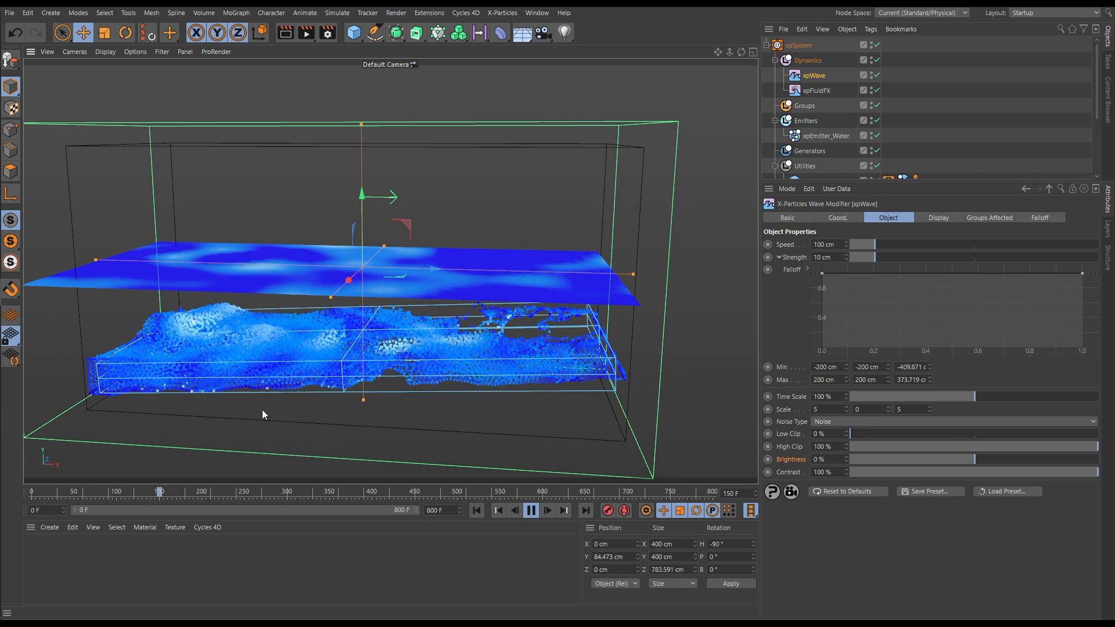
left_click_drag(333, 361, 327, 388, "alt")
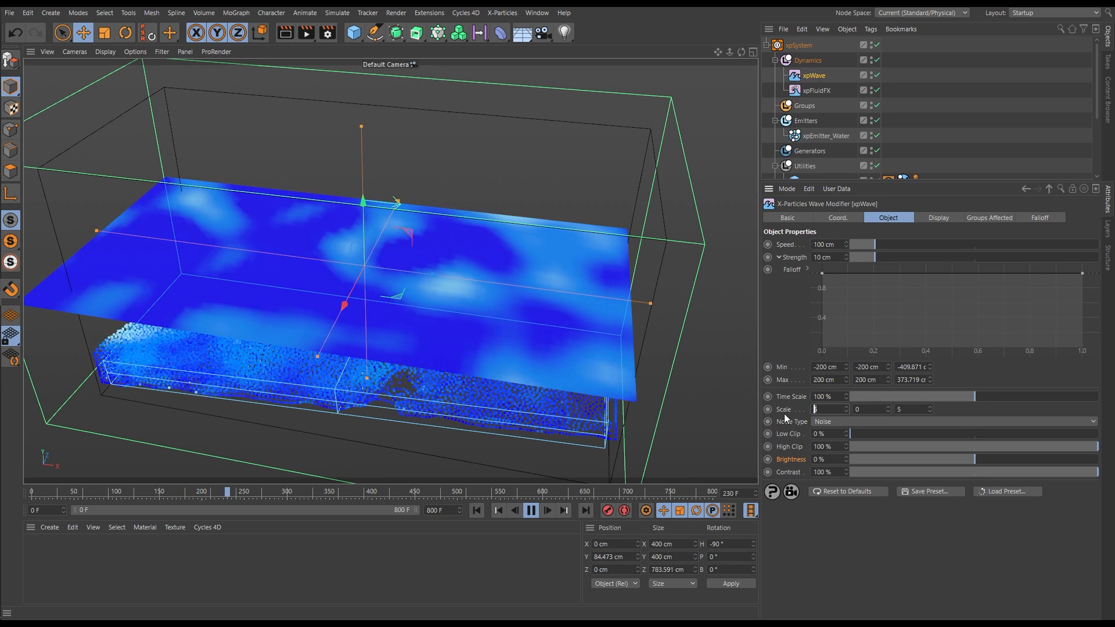
Step: Set the first xpWave Scale value to 50 and examine the wave plane and water from the side and above
type("0")
key("Return")
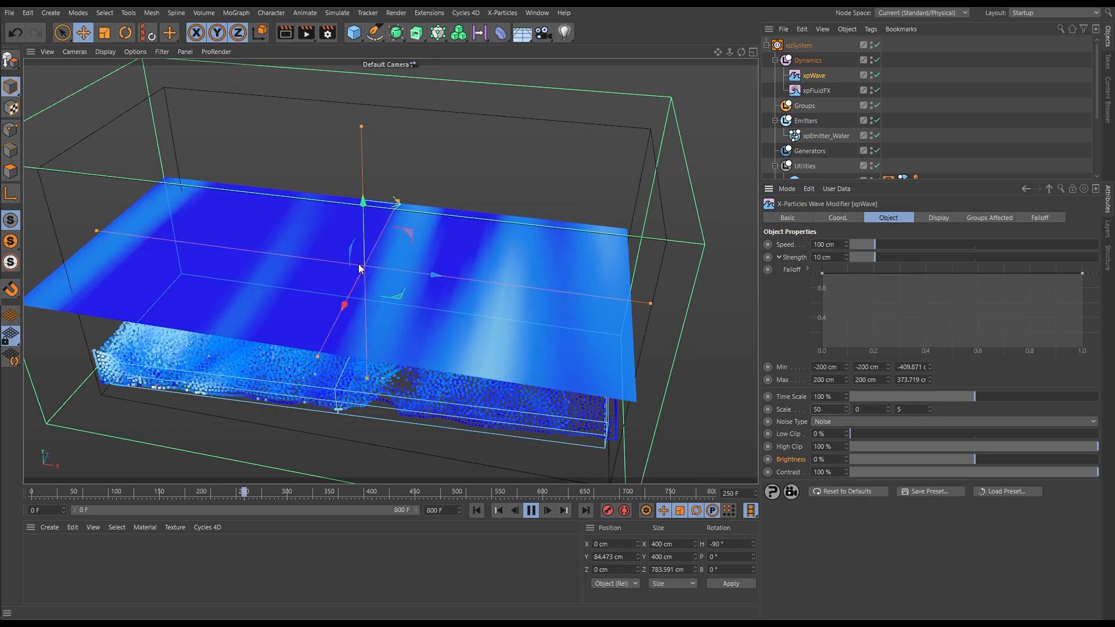
left_click_drag(331, 309, 324, 274, "alt")
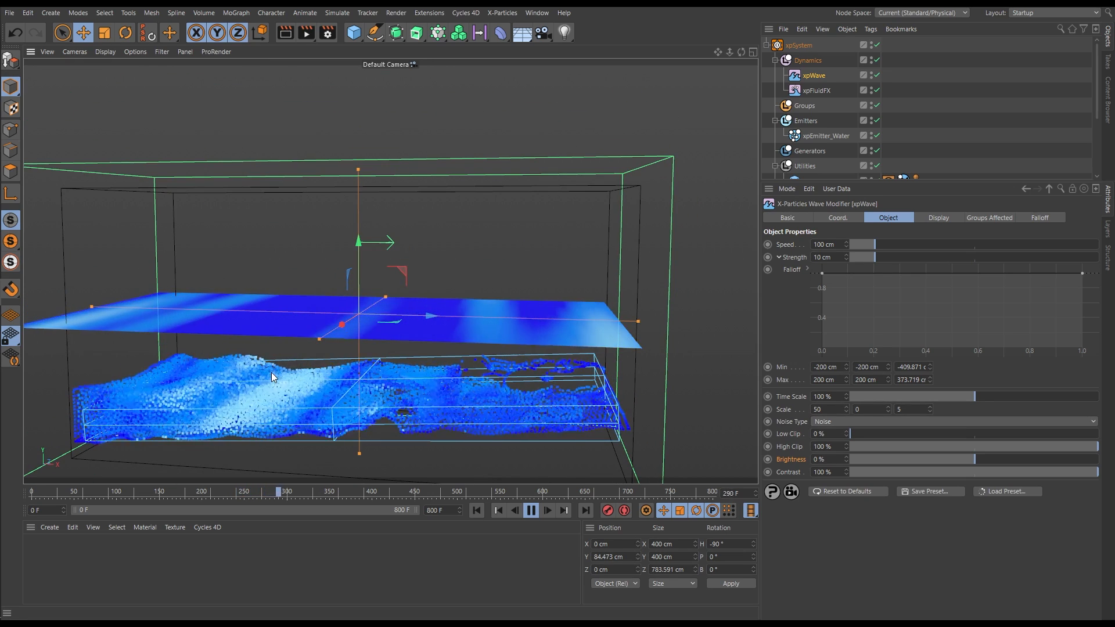
left_click_drag(298, 302, 312, 394, "alt")
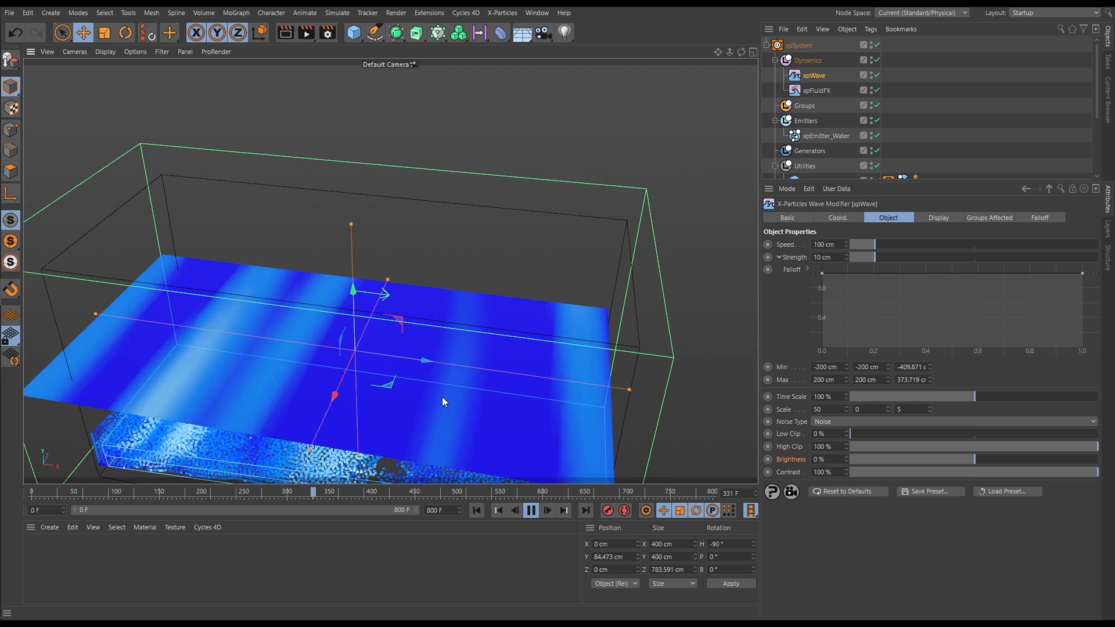
Step: Try a first Scale value of 25 on xpWave and compare the wave plane with the water below it
left_click_drag(823, 410, 764, 415)
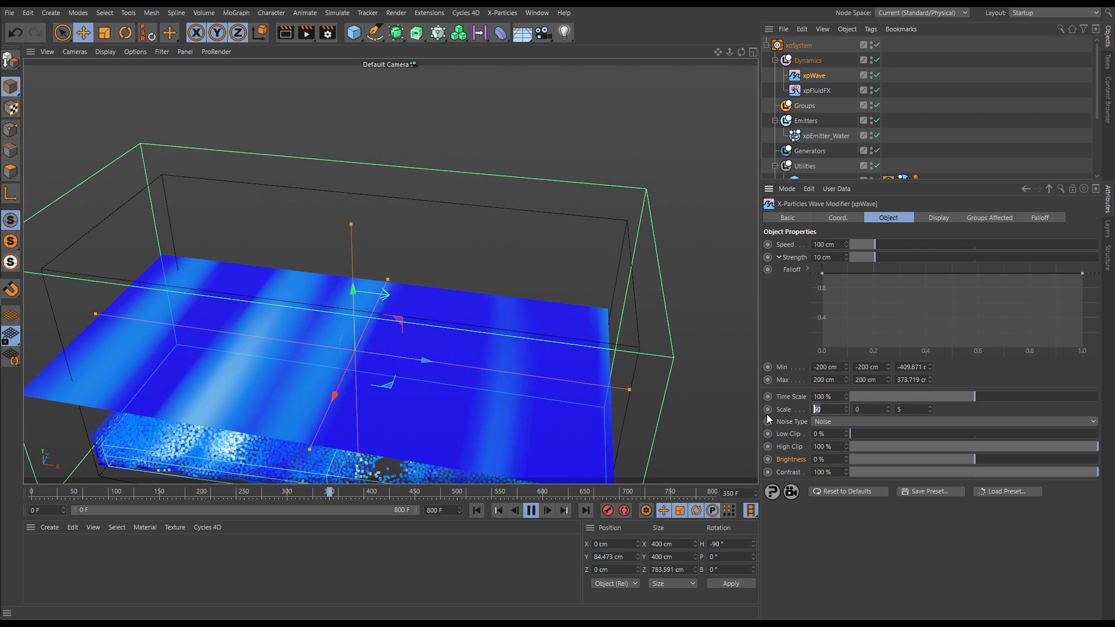
type("25")
key("Return")
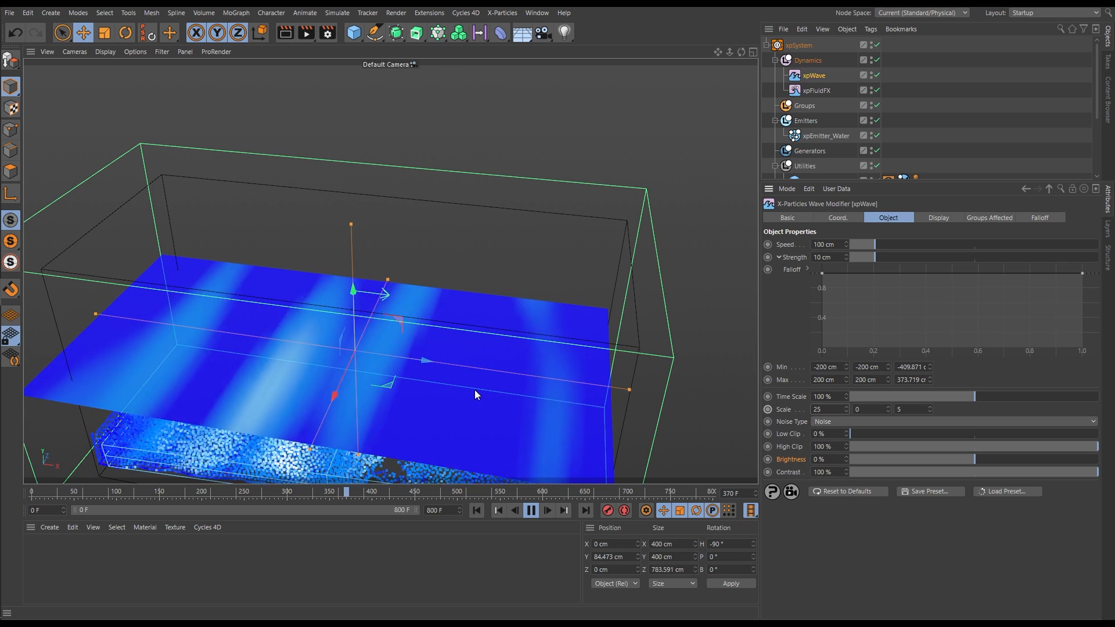
middle_click_drag(439, 368, 410, 309, "alt")
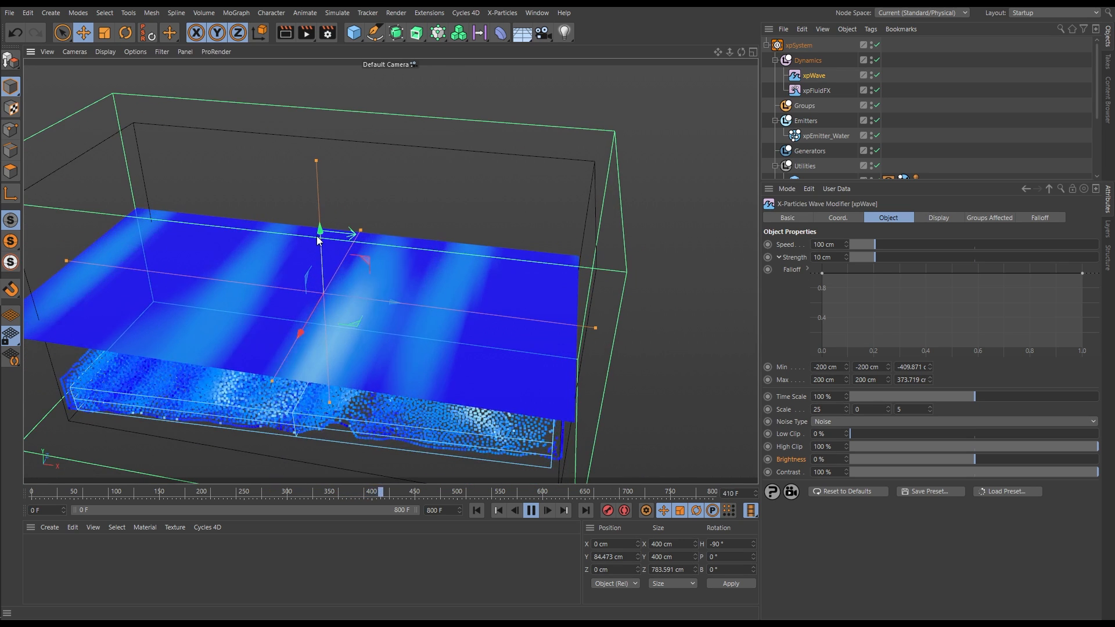
left_click_drag(379, 316, 377, 285, "alt")
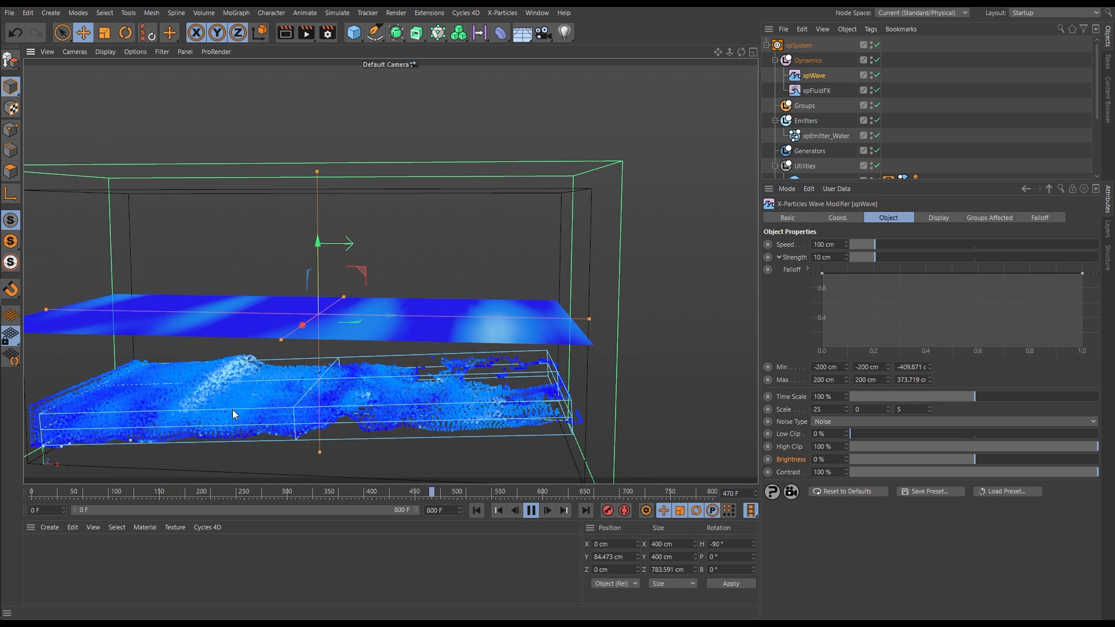
left_click_drag(298, 375, 286, 397, "alt")
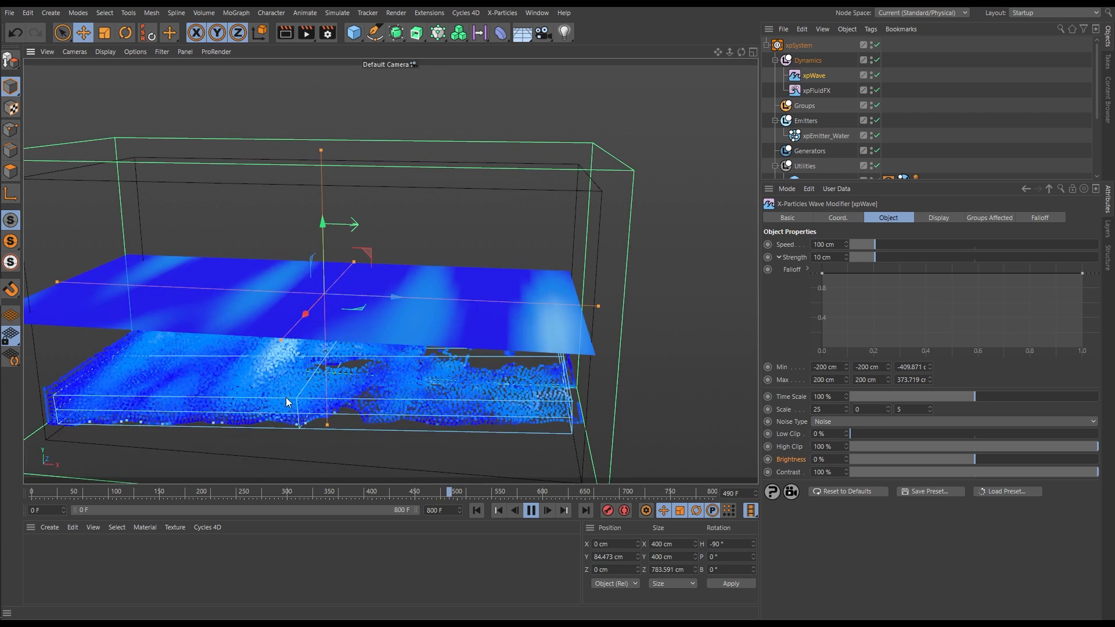
Step: Return the first xpWave Scale value to 50
double_click(825, 410)
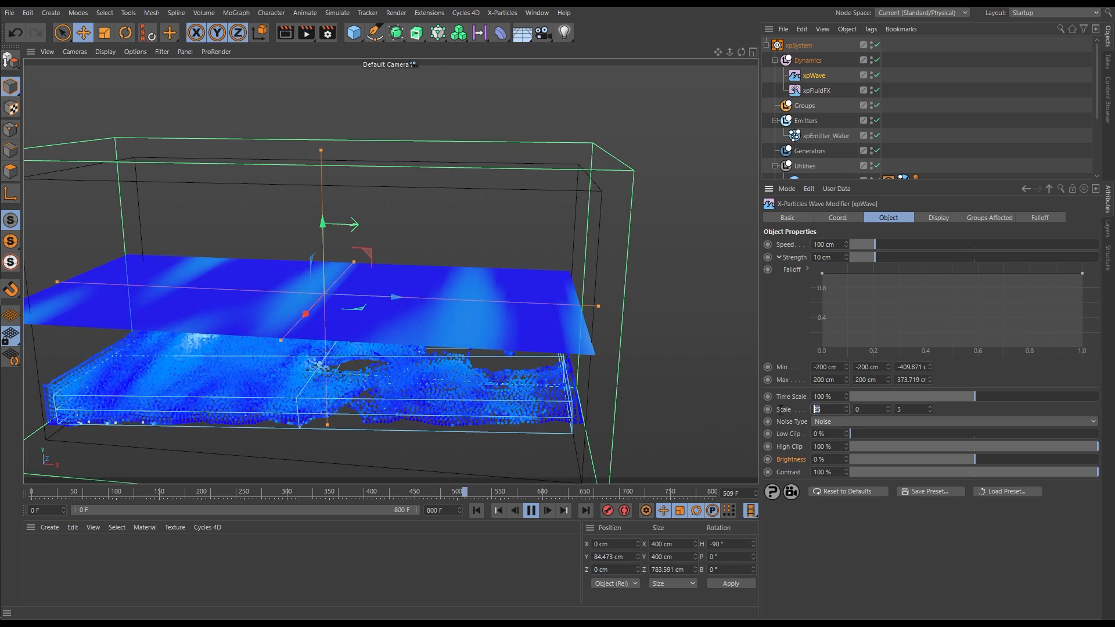
type("50")
key("Return")
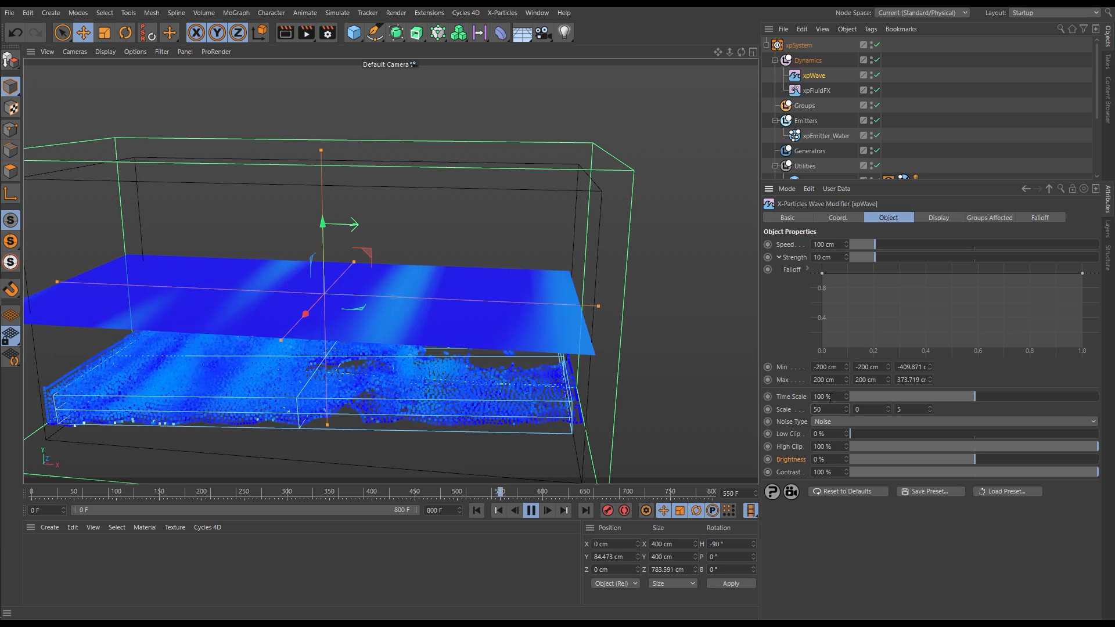
Step: Try an xpWave Time Scale of 128.4%, view the faster waves from the side, and restore it to 100%
left_click_drag(983, 396, 1010, 396)
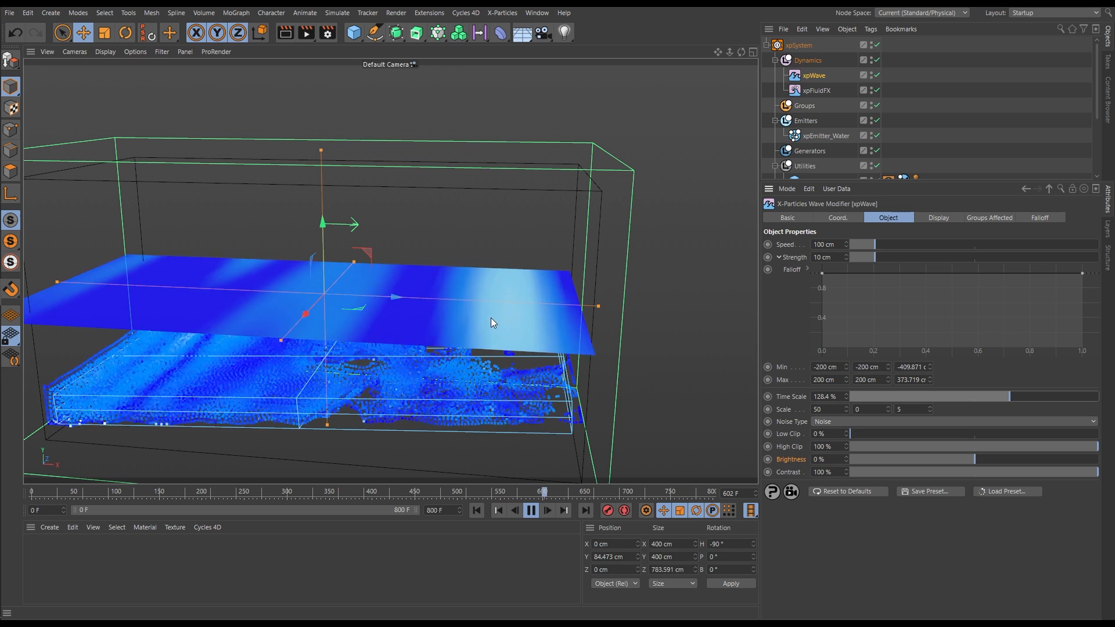
left_click_drag(411, 367, 246, 379, "alt")
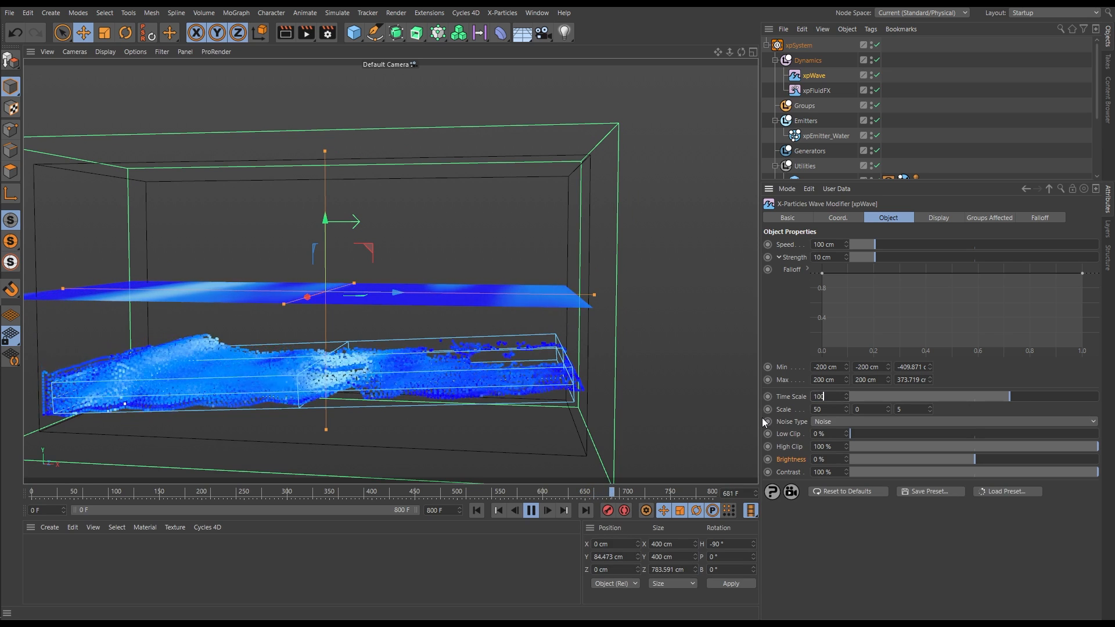
key("Return")
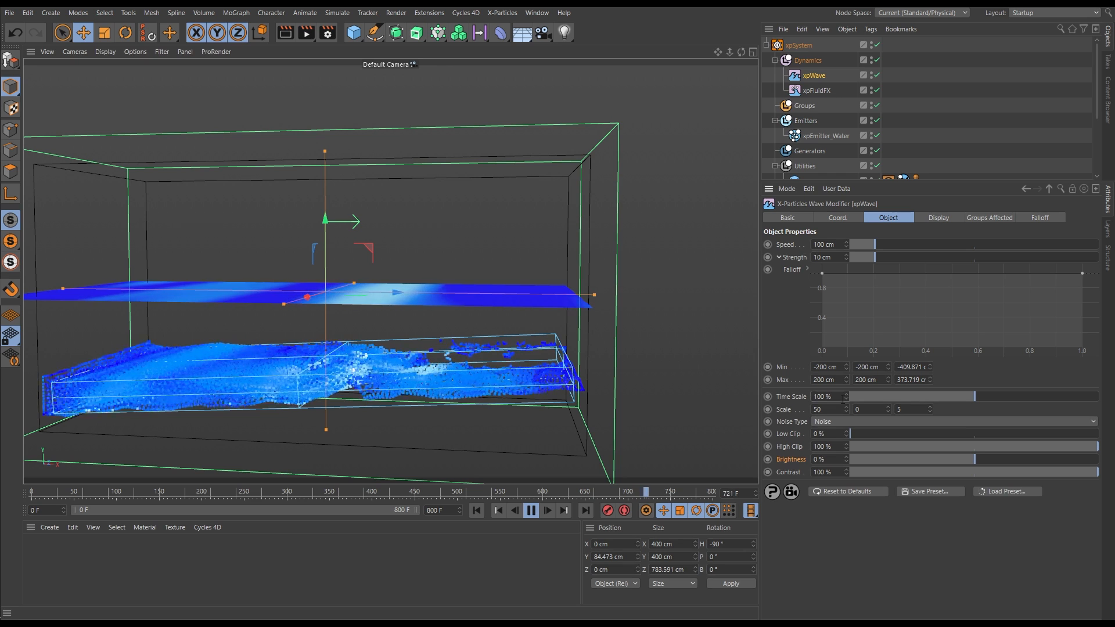
Step: Raise the xpWave Strength to 12 cm, restarting the simulation from frame 0 while adjusting it
mouse_move(416, 345)
left_mouse_down("alt")
mouse_move(415, 372)
mouse_move(426, 361)
left_mouse_up("alt")
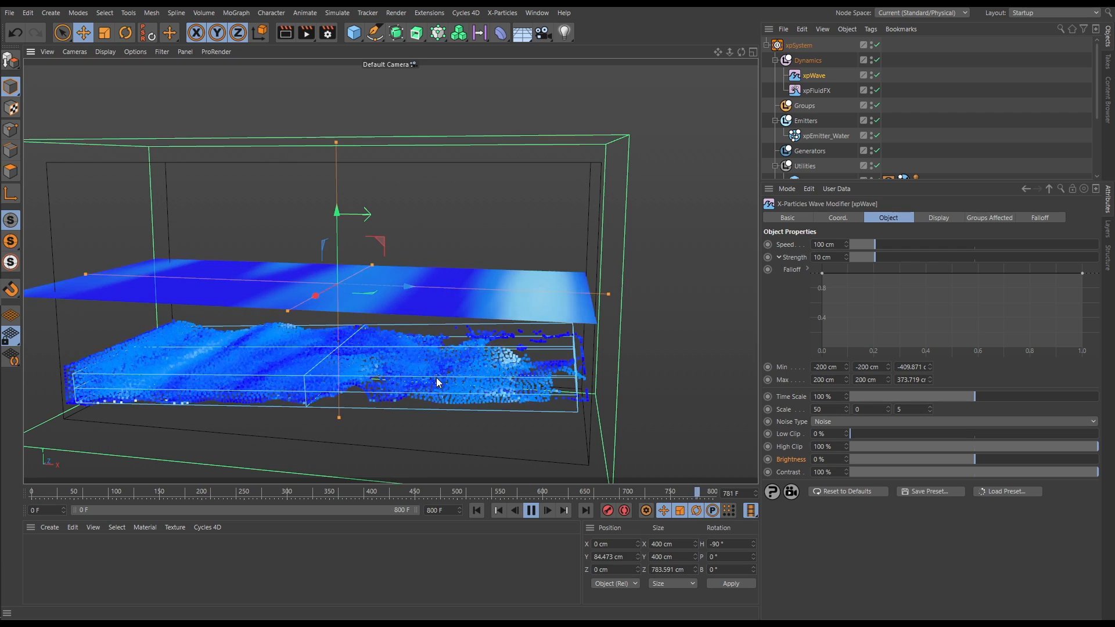
mouse_move(465, 358)
left_mouse_down("alt")
mouse_move(452, 358)
mouse_move(464, 355)
left_mouse_up("alt")
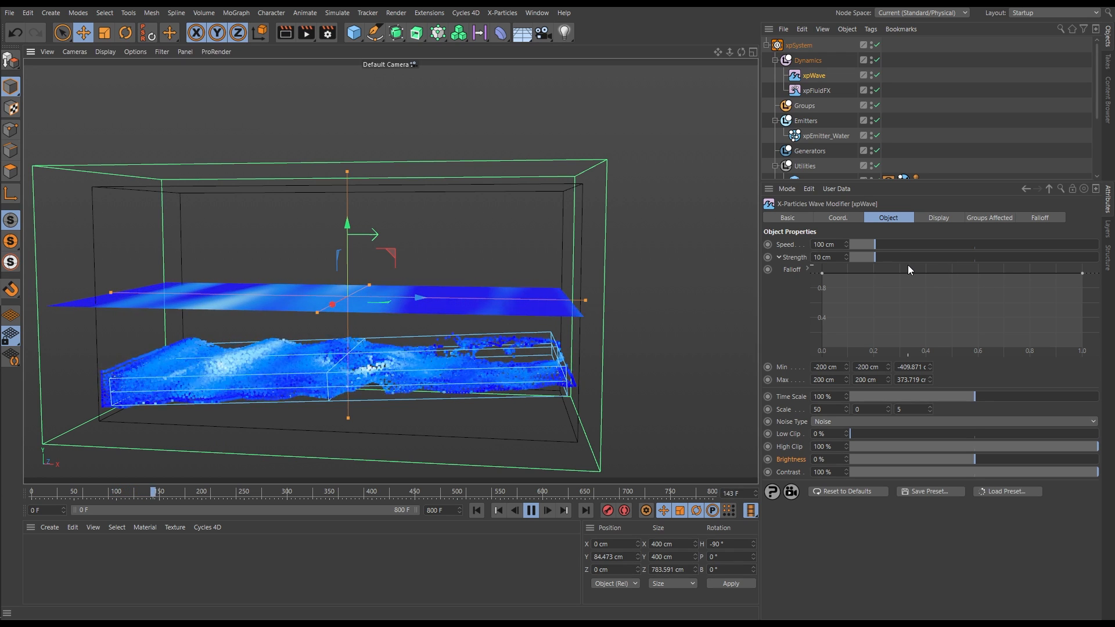
left_click_drag(880, 258, 908, 258)
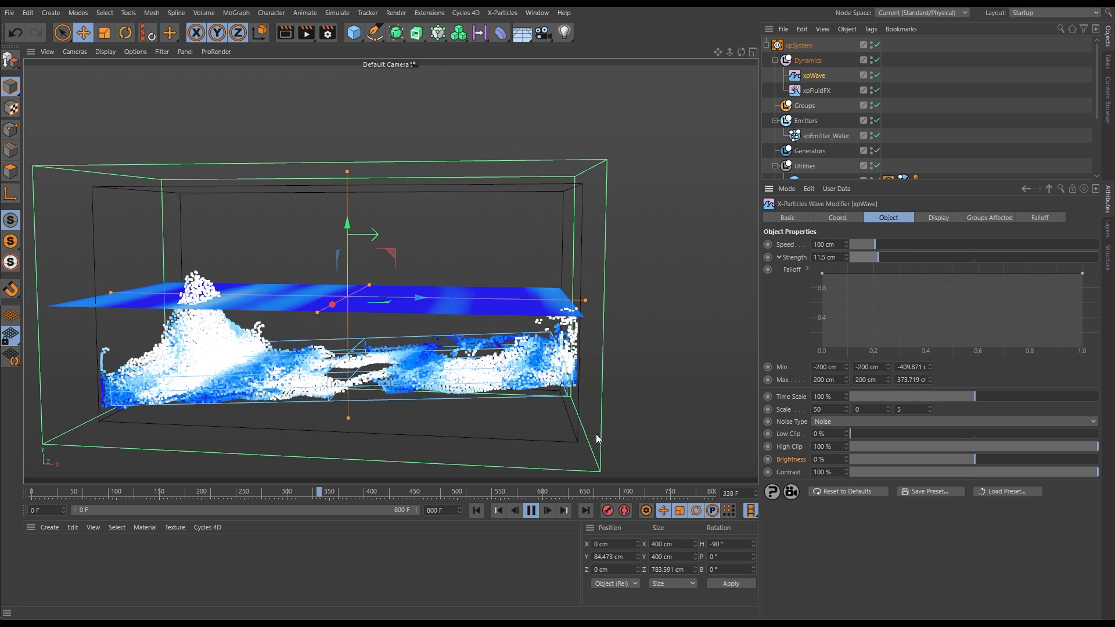
left_click(475, 512)
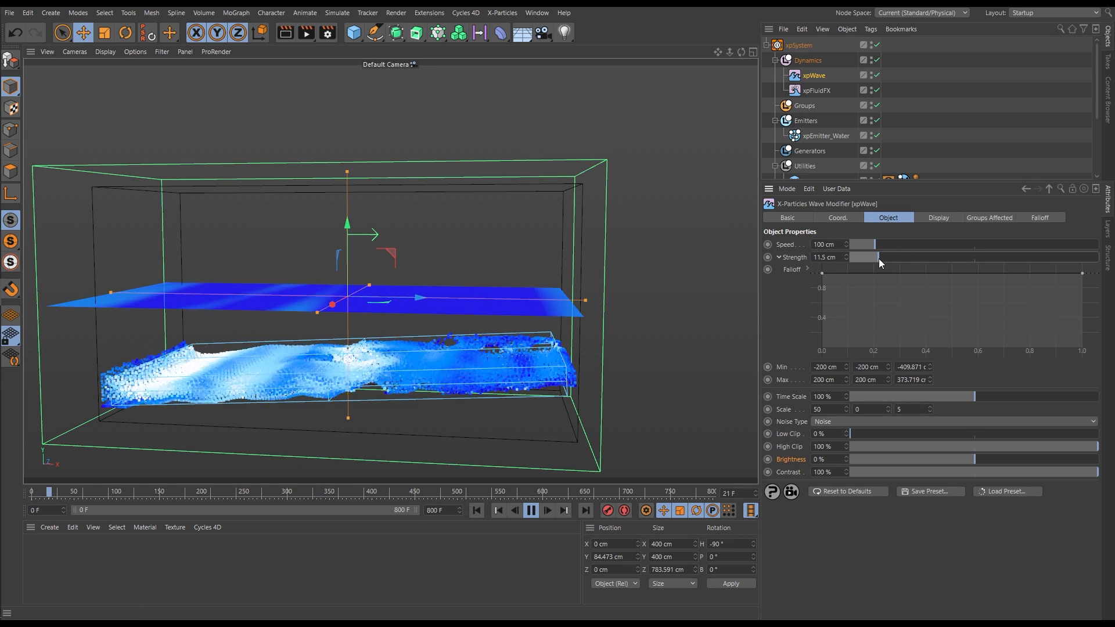
left_click_drag(879, 259, 881, 260)
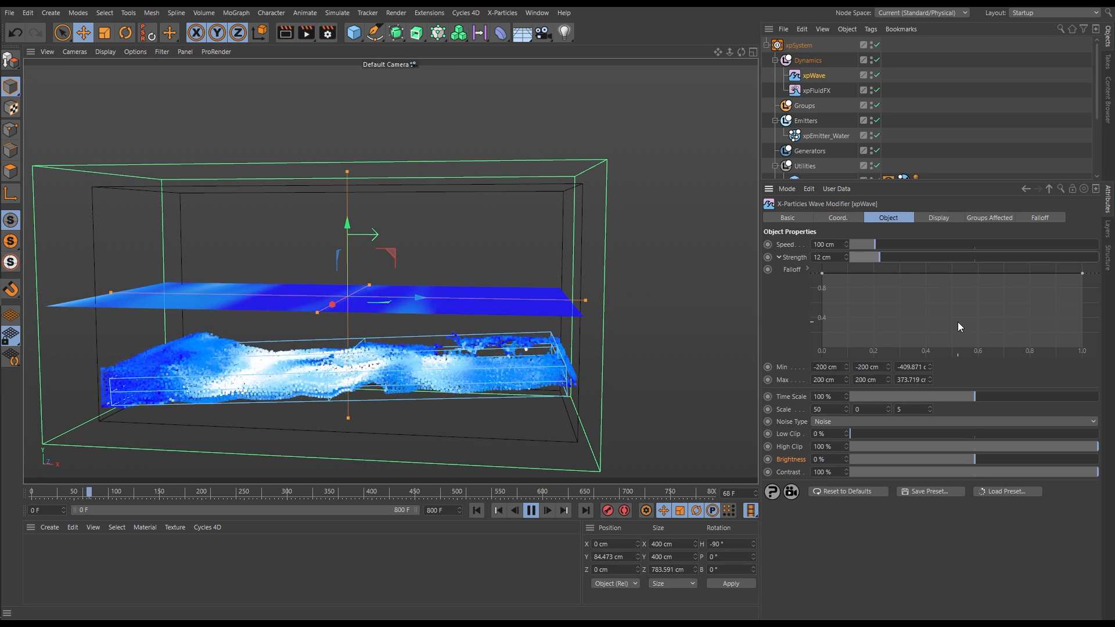
Step: Stop the playback and set xpWave's display Draw Type to Surface, viewing the wave surface from a lower distance angle
key("F8")
left_click(938, 217)
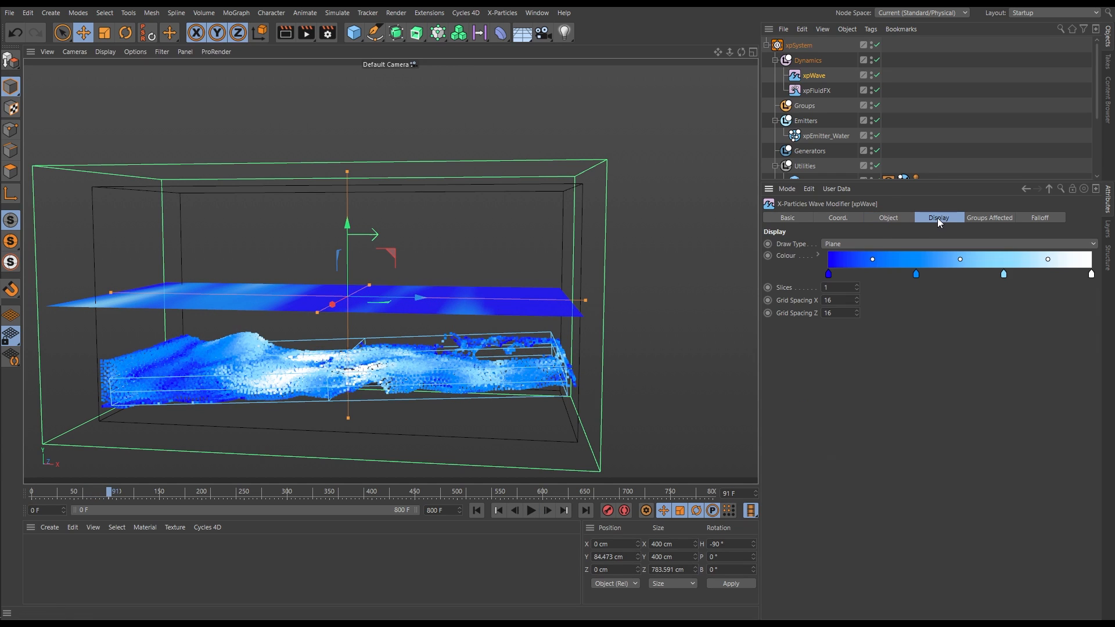
left_click(873, 242)
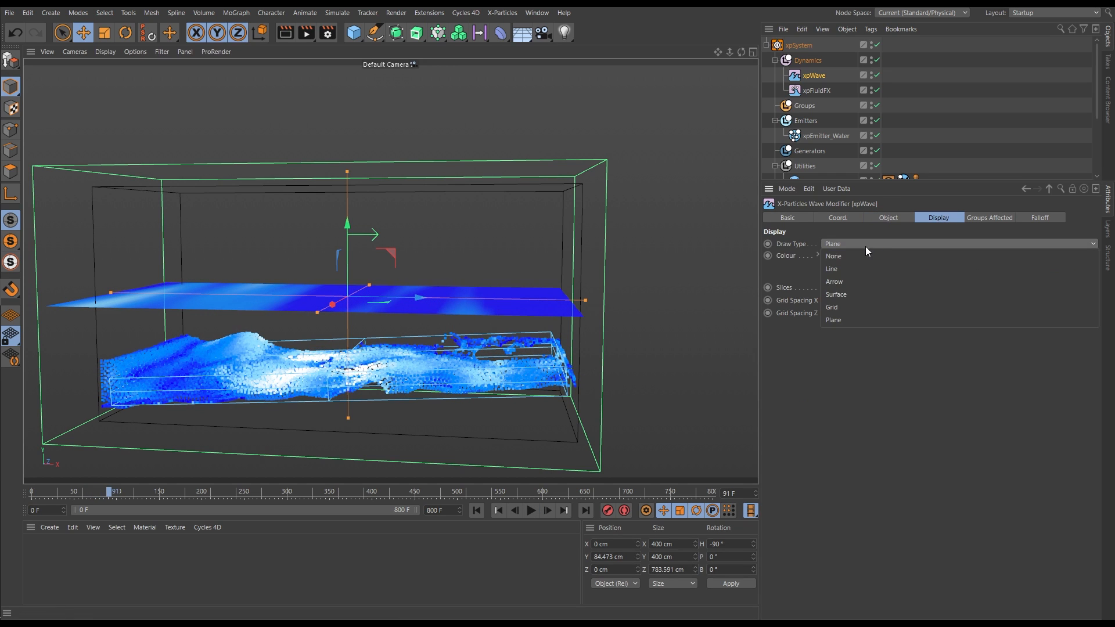
left_click(837, 294)
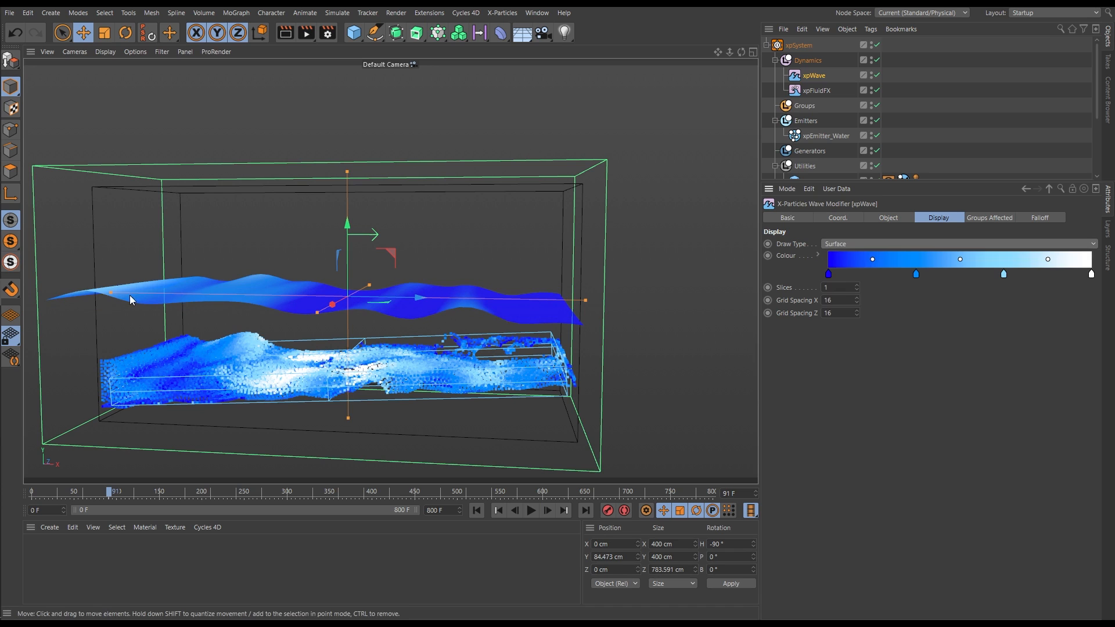
left_click_drag(484, 343, 468, 399, "alt")
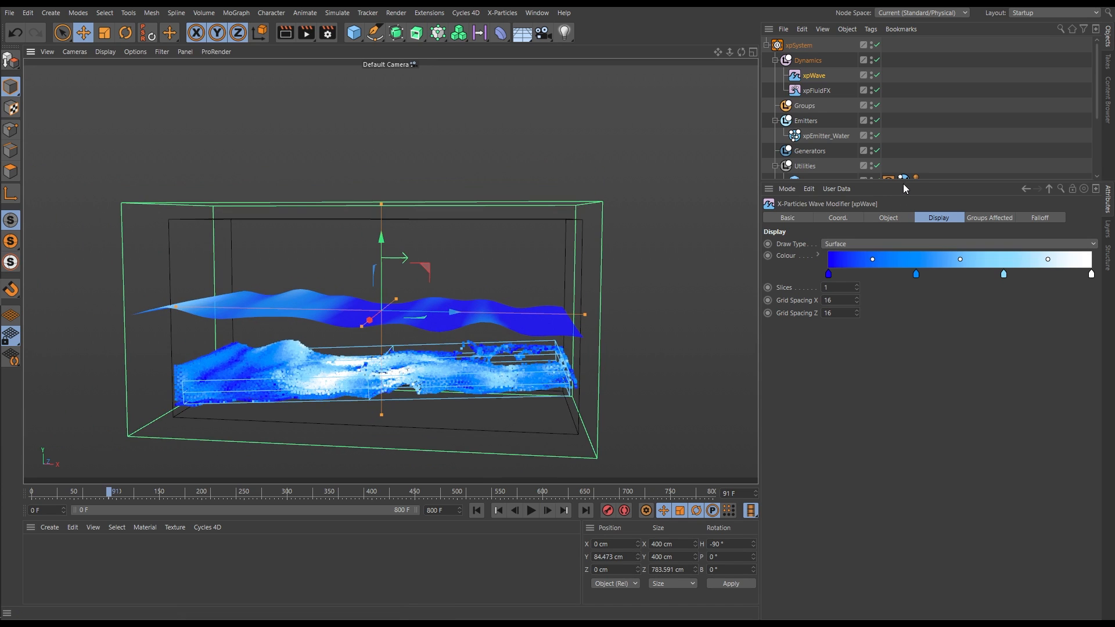
Step: Make Beach_Mesh visible in the viewport to compare the beach and rocks with the wave surface
left_click_drag(904, 184, 888, 258)
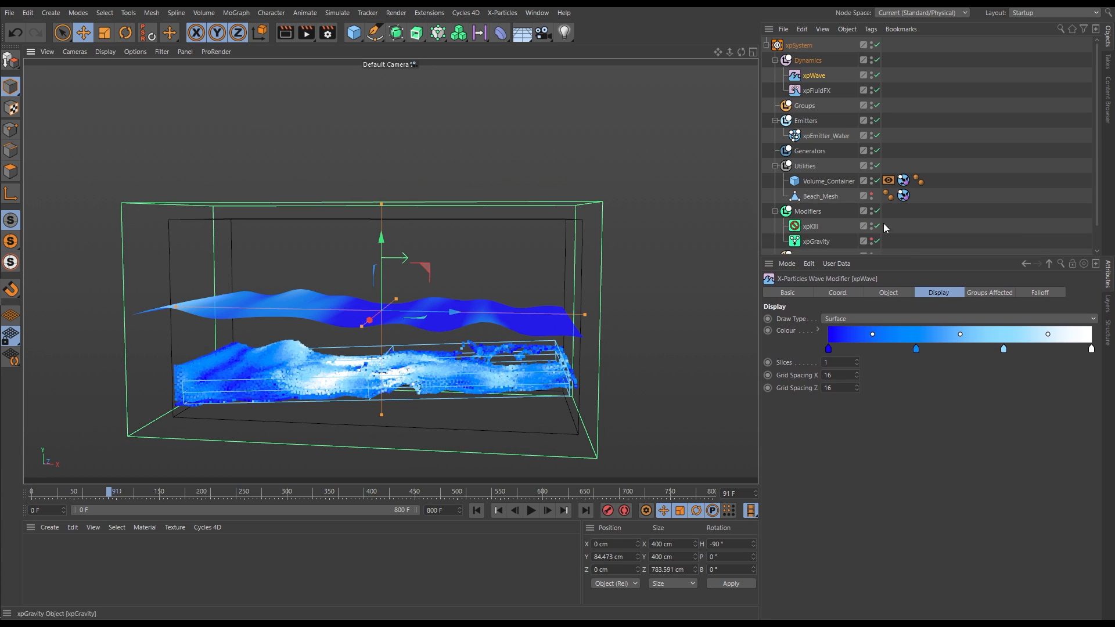
left_click(872, 193)
left_click_drag(479, 357, 479, 365, "alt")
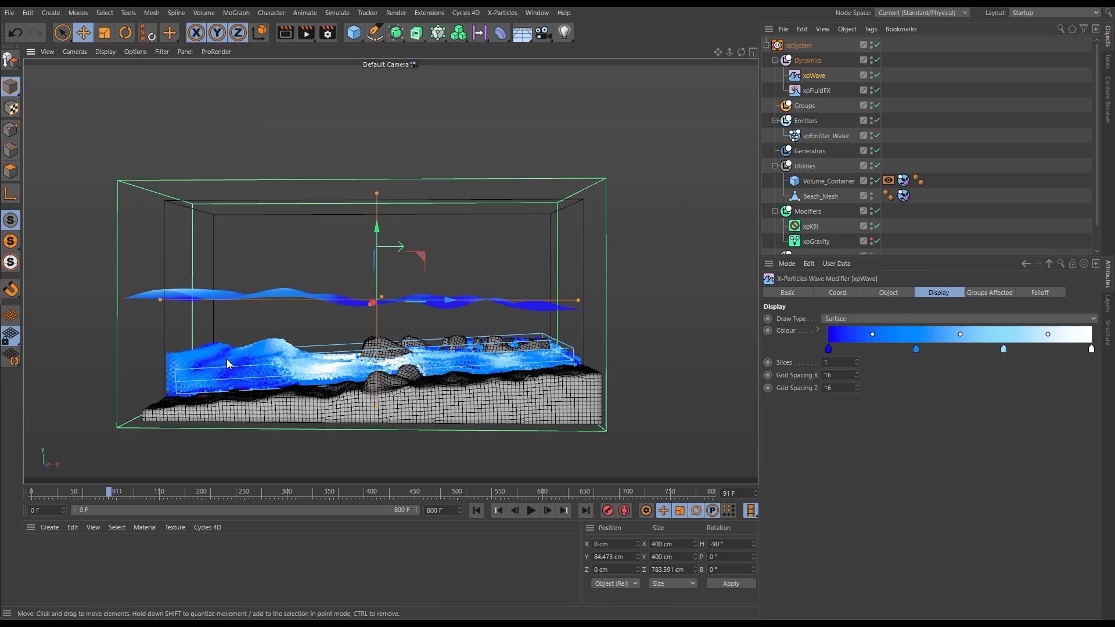
left_click_drag(449, 329, 438, 342, "alt")
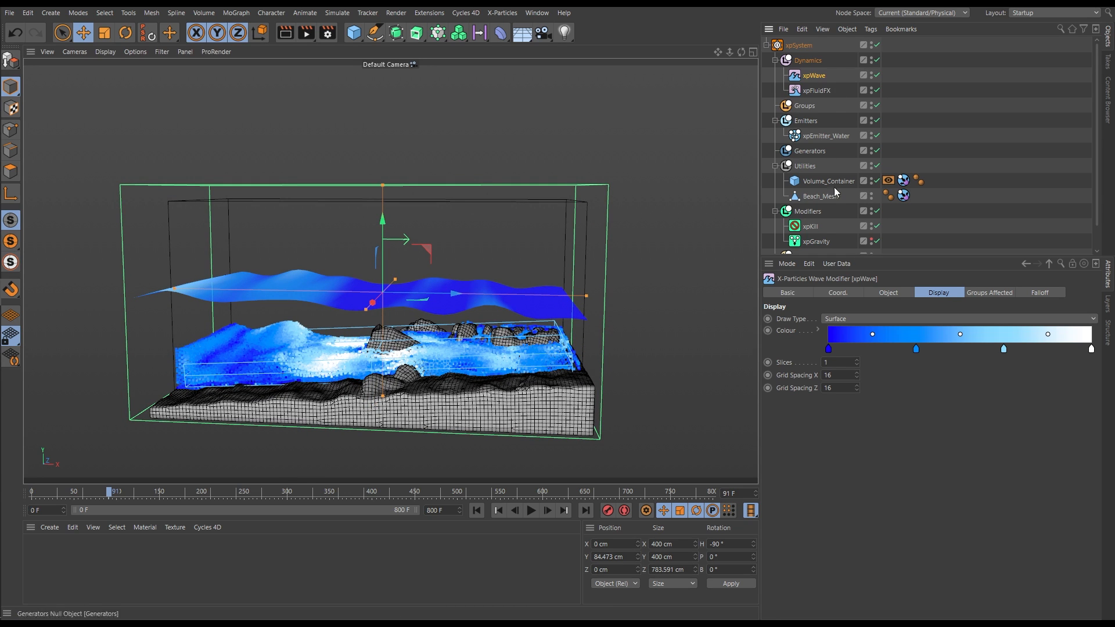
Step: Lower the end point of xpWave's Strength Falloff curve to 0 so the waves flatten toward the beach
left_click(886, 293)
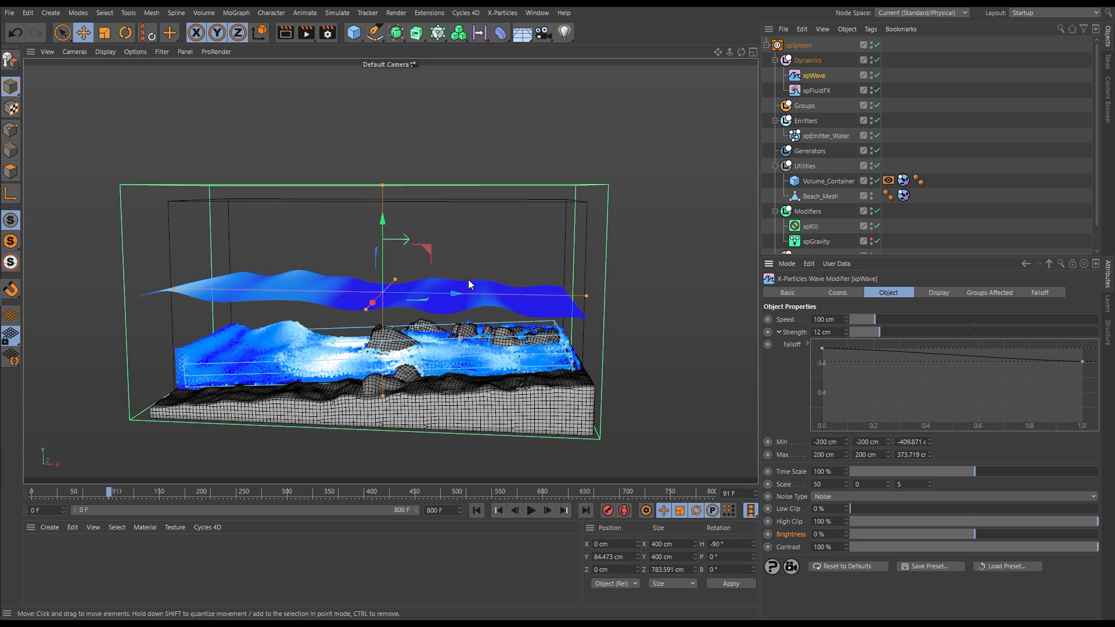
left_click_drag(487, 302, 487, 284, "alt")
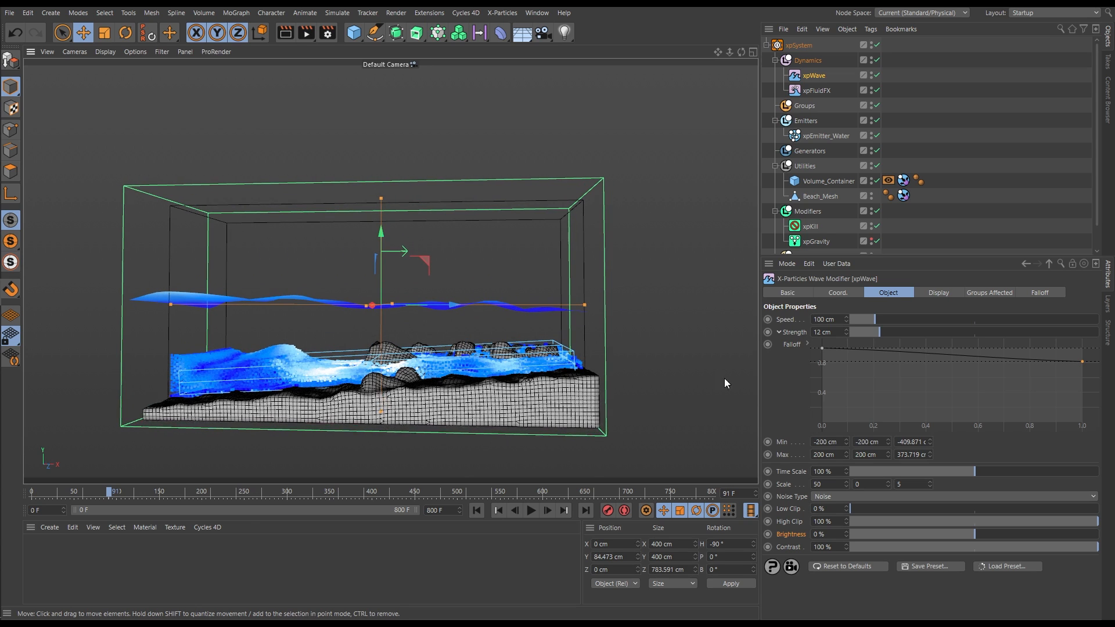
left_click_drag(1084, 363, 1084, 407)
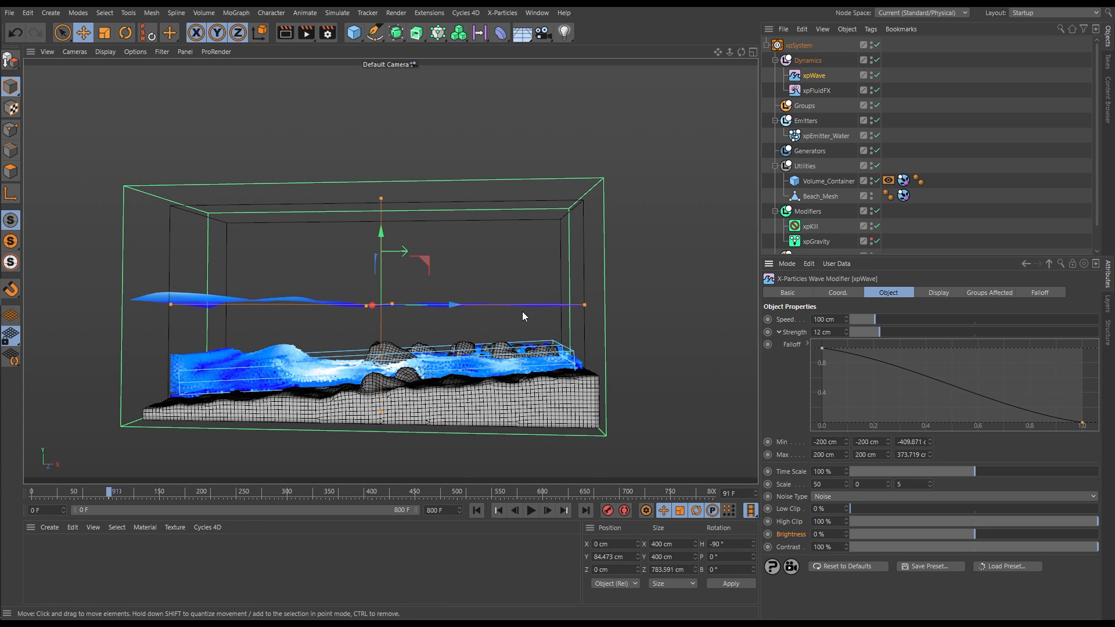
left_click_drag(507, 313, 535, 302, "alt")
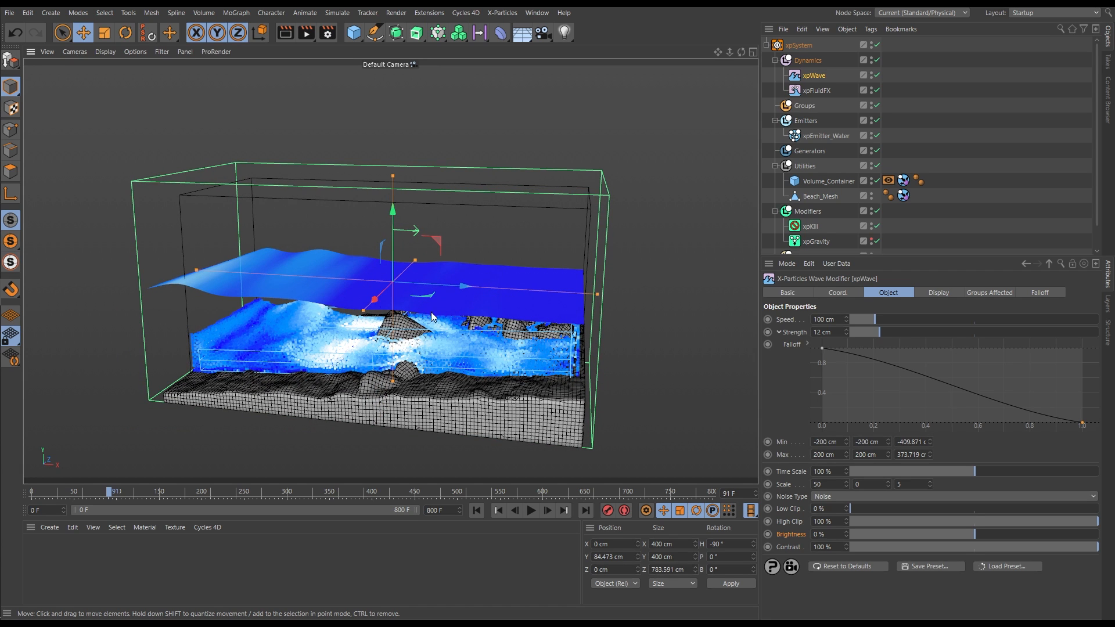
Step: Move the start point of the Strength Falloff curve along full strength to about 0.6 so the waves fade out only near the beach
left_click_drag(822, 348, 842, 348)
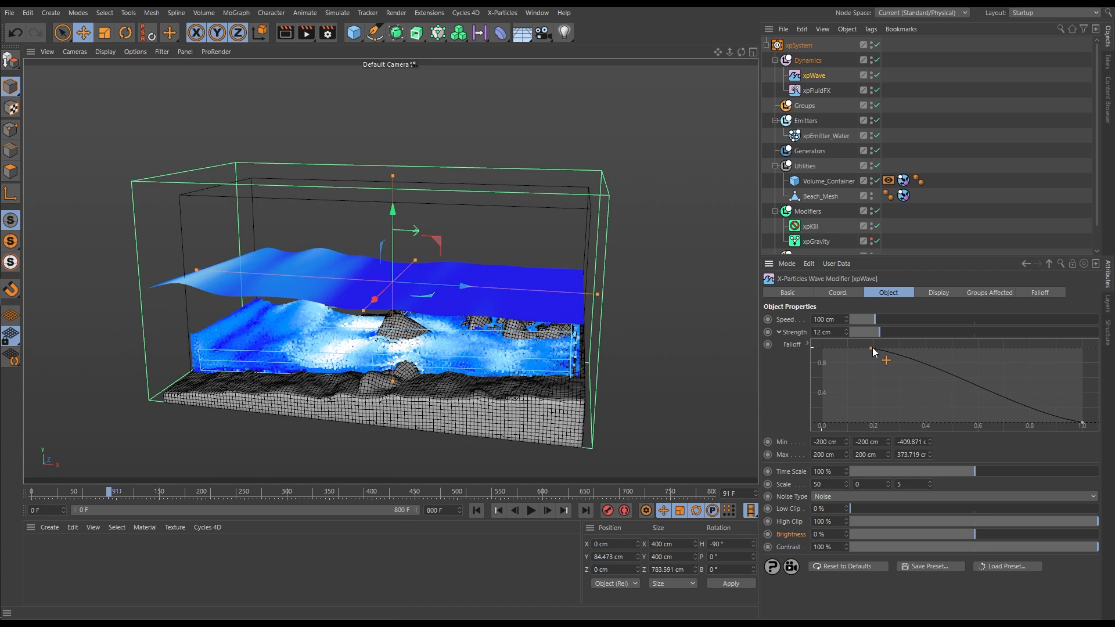
left_click_drag(942, 345, 953, 345)
left_click_drag(385, 299, 749, 361, "alt")
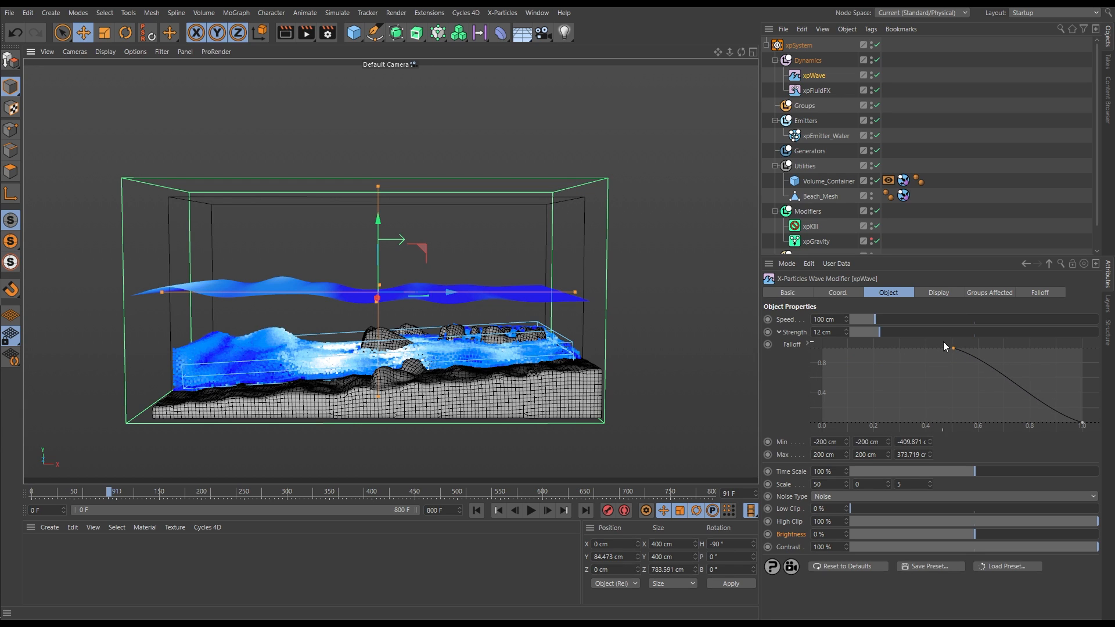
left_click_drag(953, 349, 974, 348)
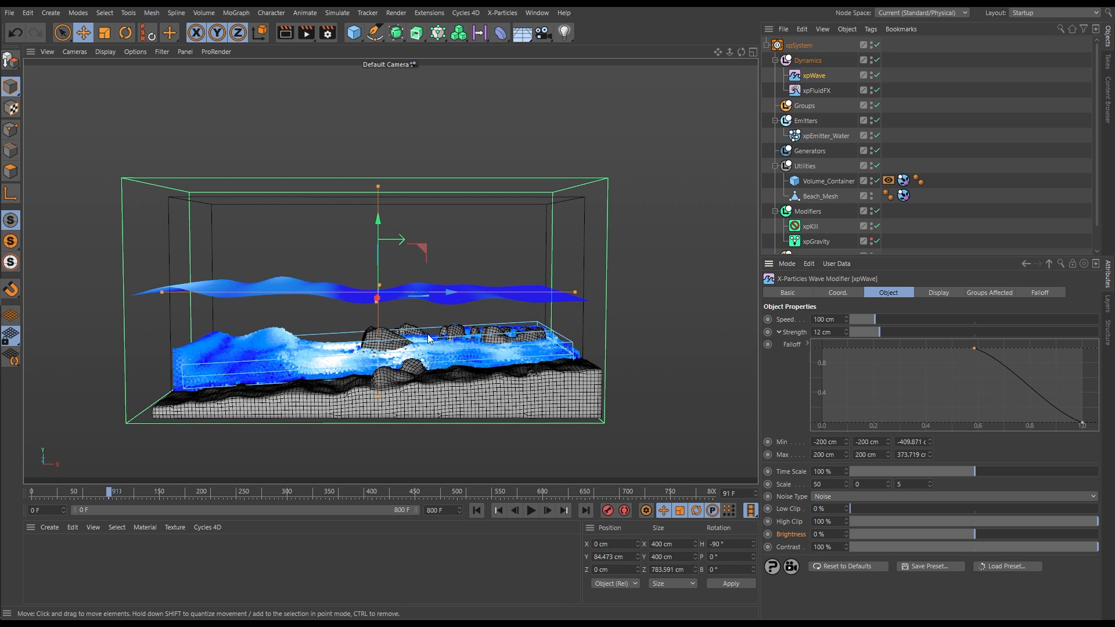
left_click_drag(447, 352, 433, 360, "alt")
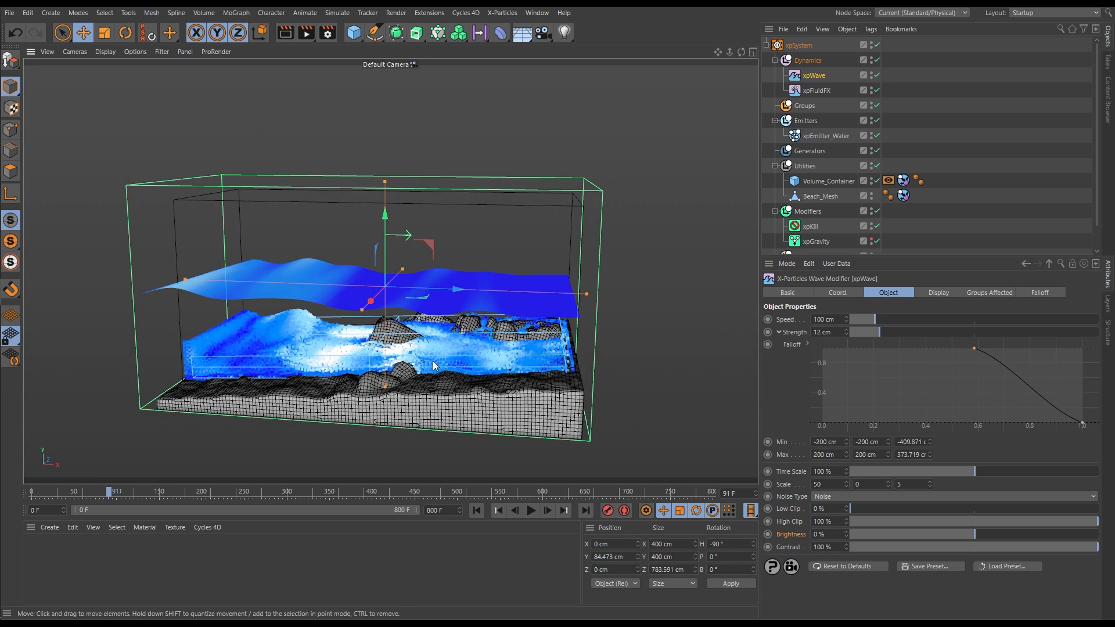
Step: Set xpWave's Draw Type to None and hide the xpWave object in the viewport
left_click(932, 293)
left_click(858, 319)
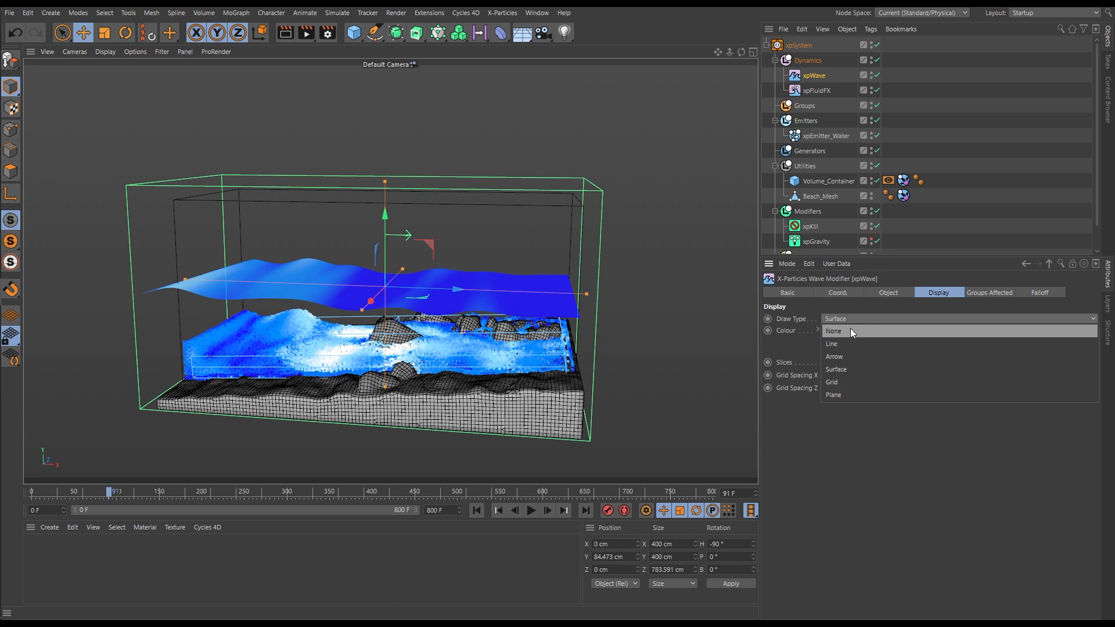
left_click(850, 331)
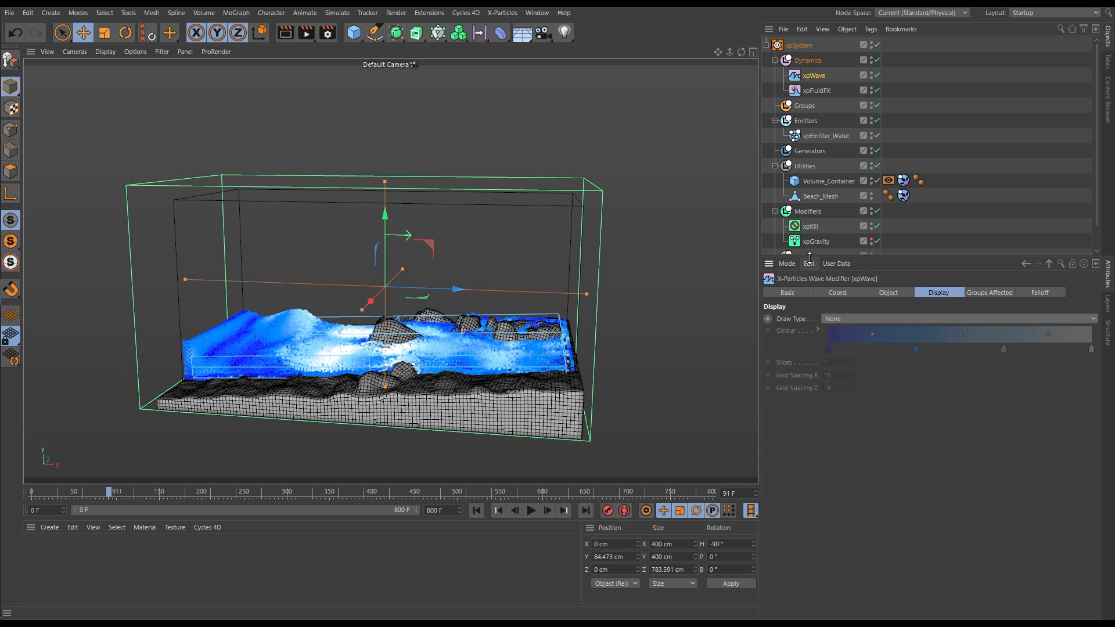
left_click_drag(810, 257, 808, 348)
left_click(804, 295)
left_click_drag(420, 312, 496, 305, "alt")
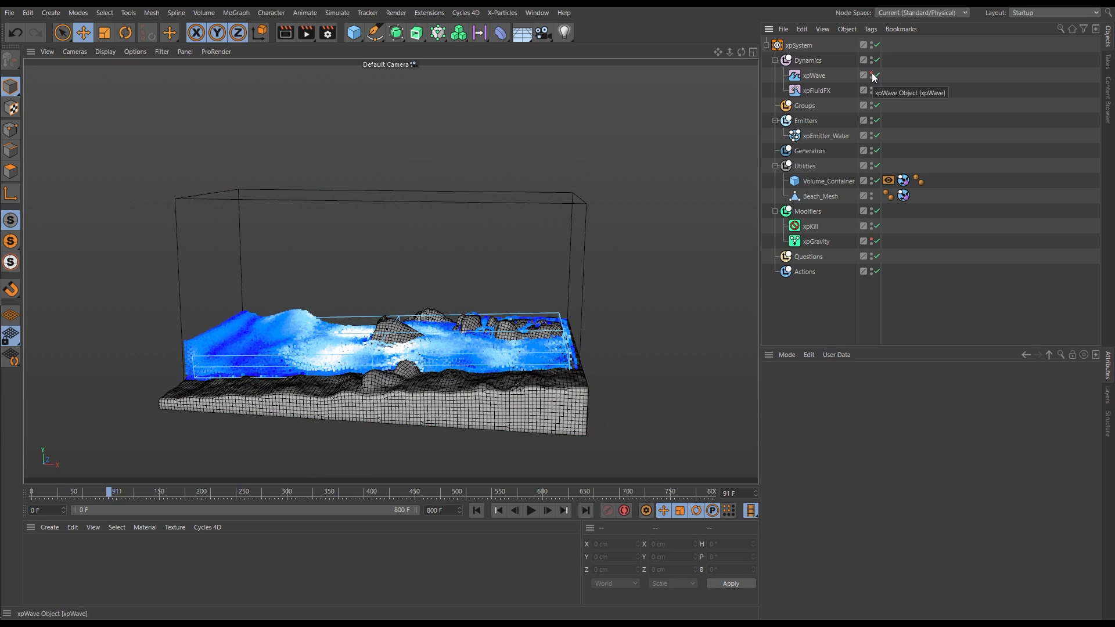
Step: Turn off Draw Emitter in the display settings of xpEmitter_Water and deselect it
left_click_drag(418, 332, 419, 346, "alt")
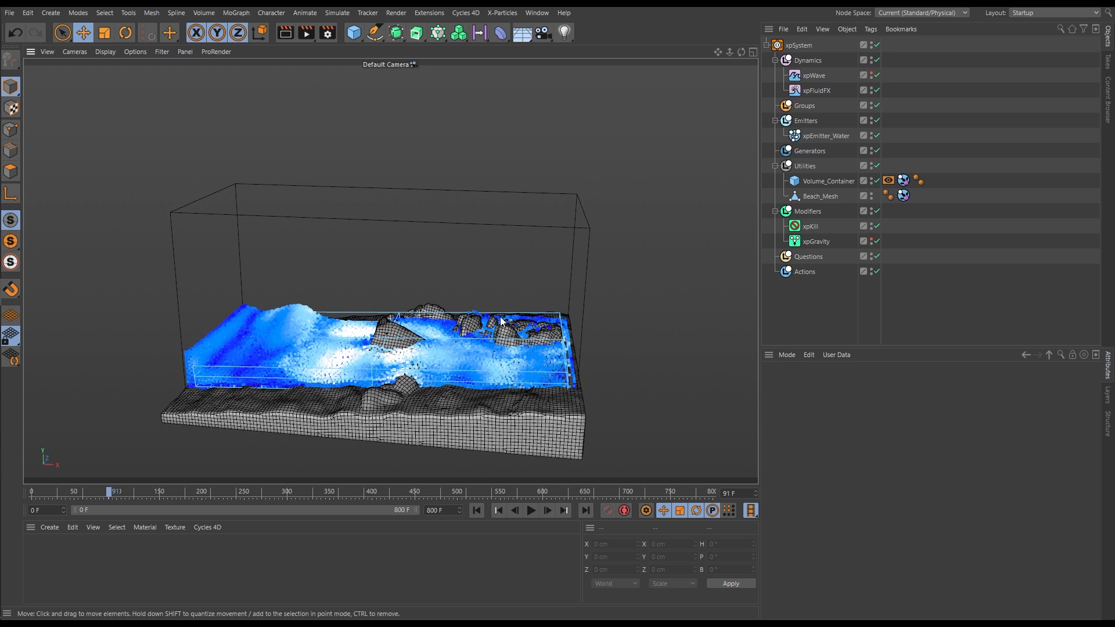
left_click(819, 136)
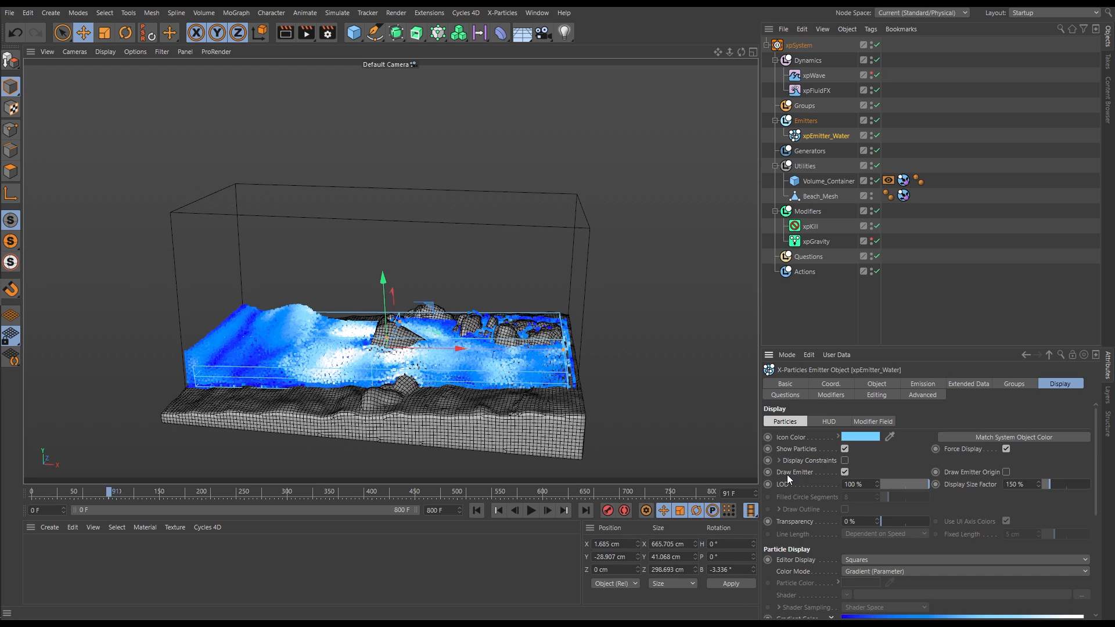
left_click(845, 473)
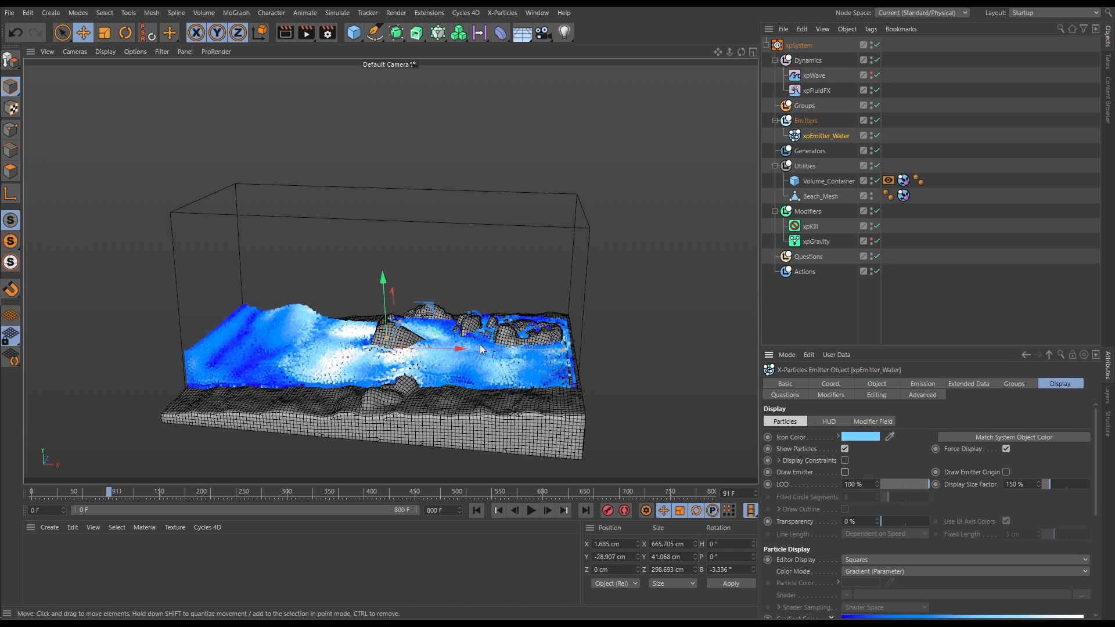
left_click(821, 302)
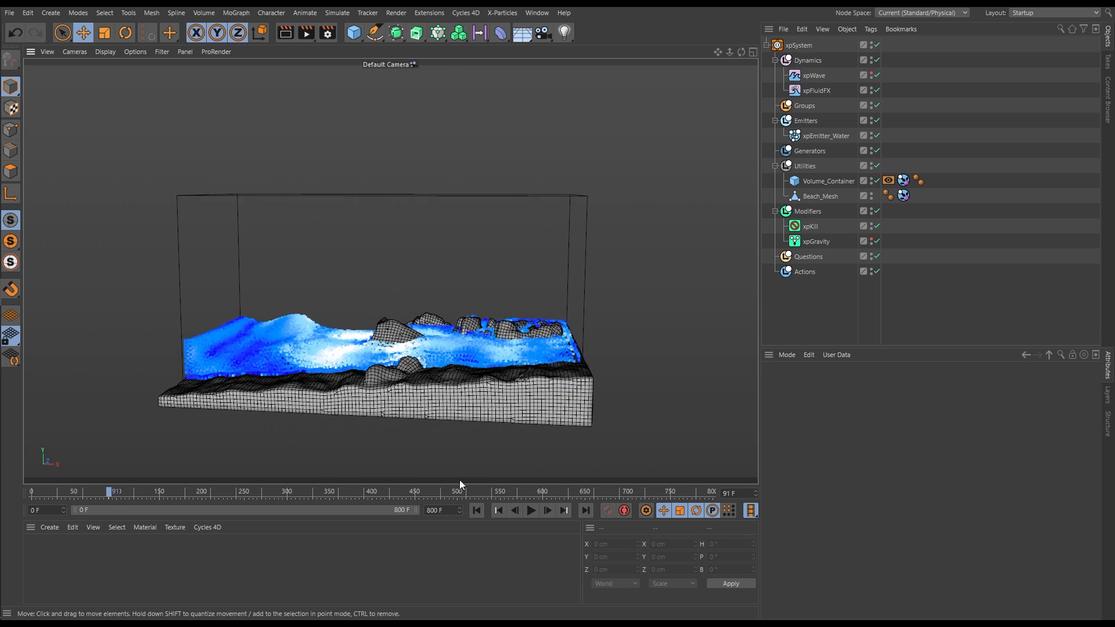
Step: Play the simulation from frame 0, examine the waves hitting the beach from a closer angled view, and stop around frame 405
left_click(477, 510)
left_click(529, 510)
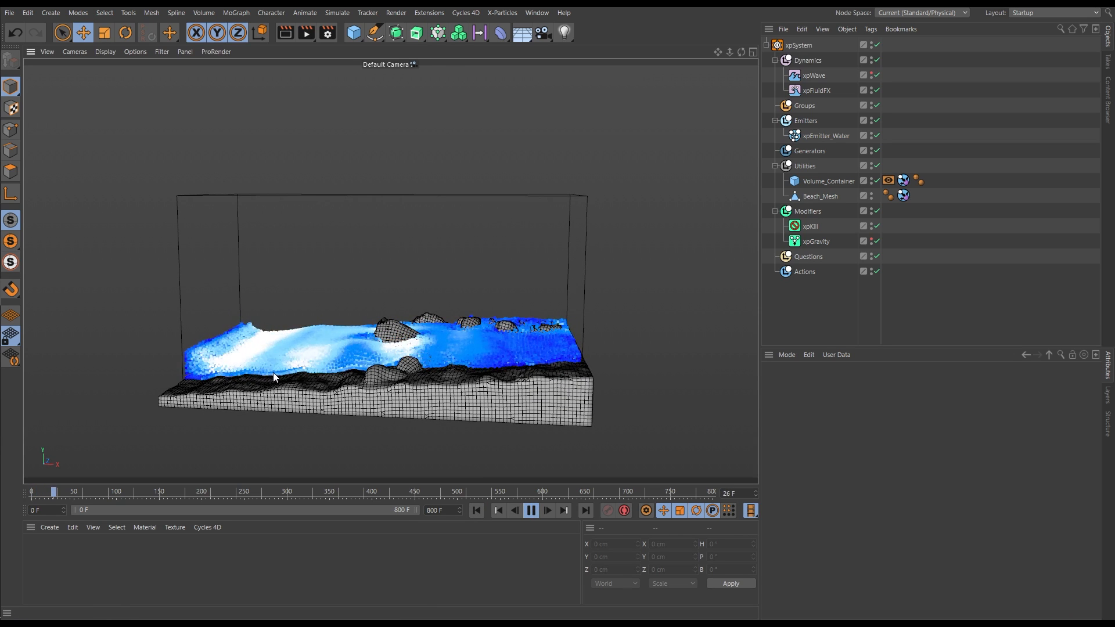
left_click_drag(436, 343, 427, 364, "alt")
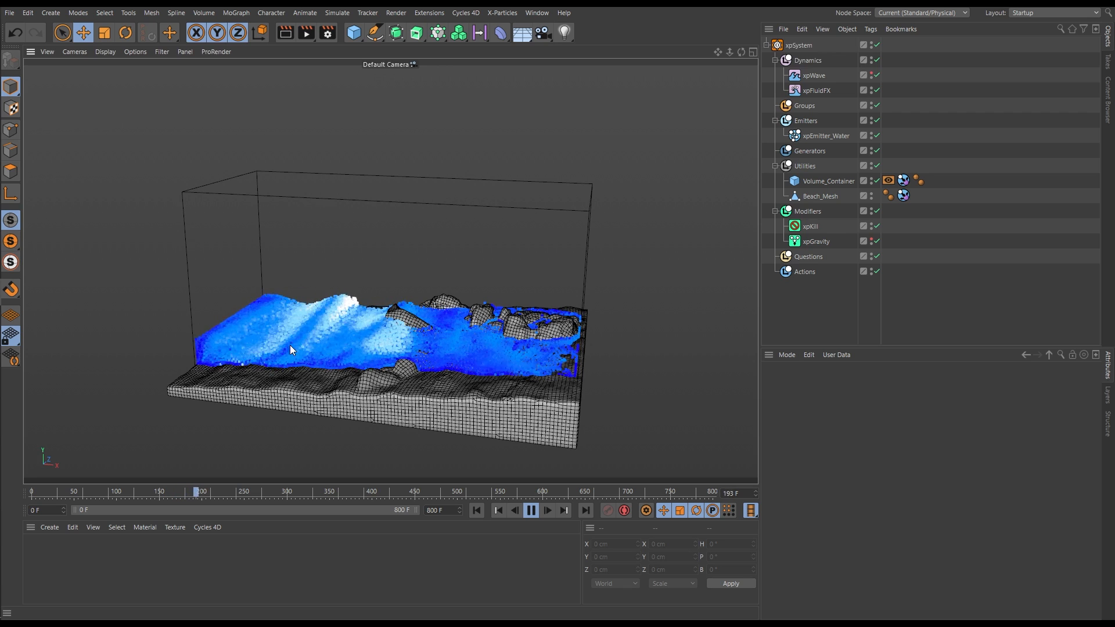
right_click_drag(265, 368, 281, 367, "alt")
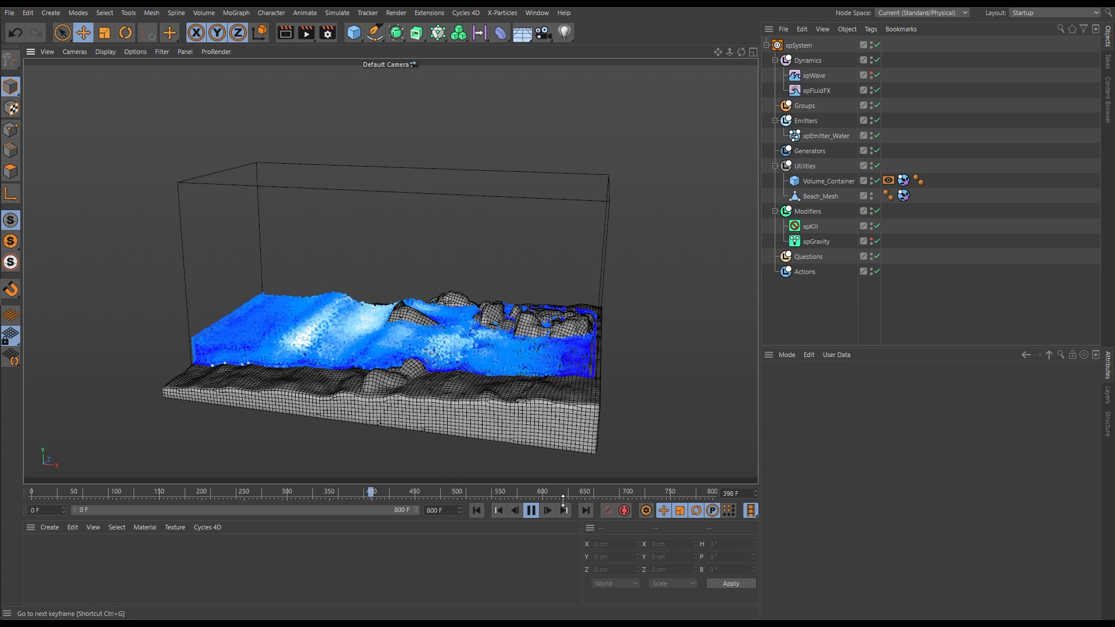
left_click(531, 510)
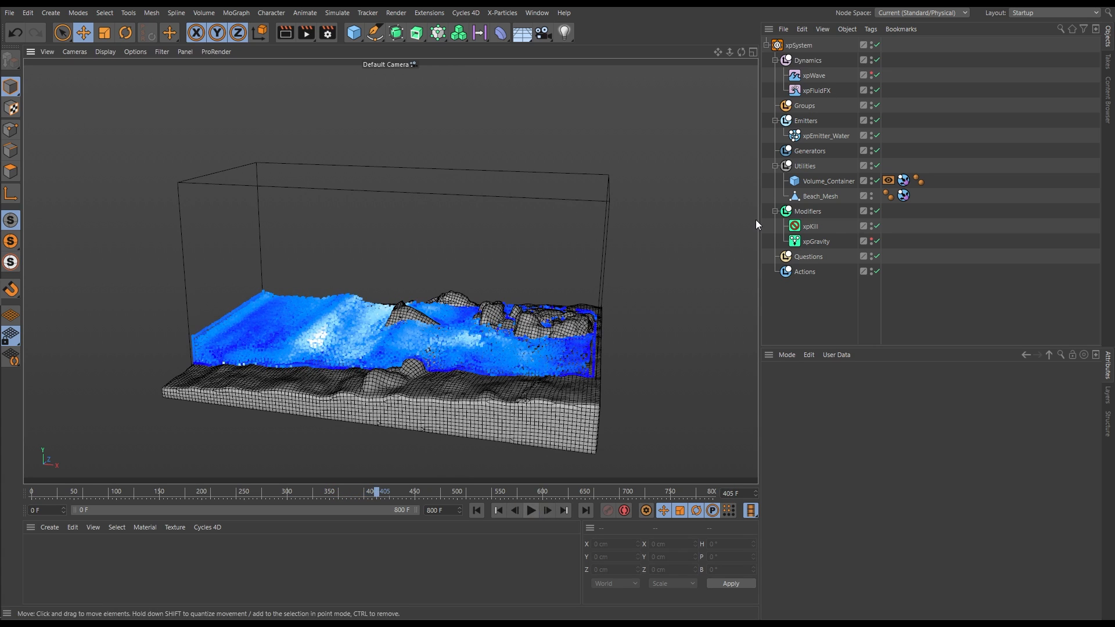
Step: Examine the Accuracy options of the xpFluidFX object, leaving it on Fast
left_click(816, 91)
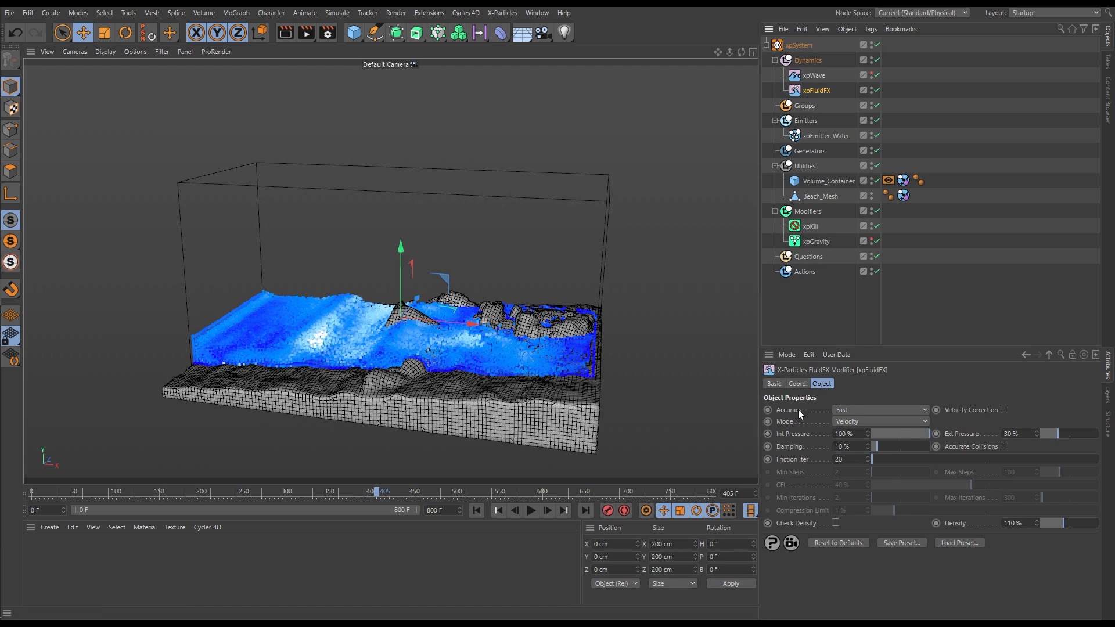
left_click(868, 410)
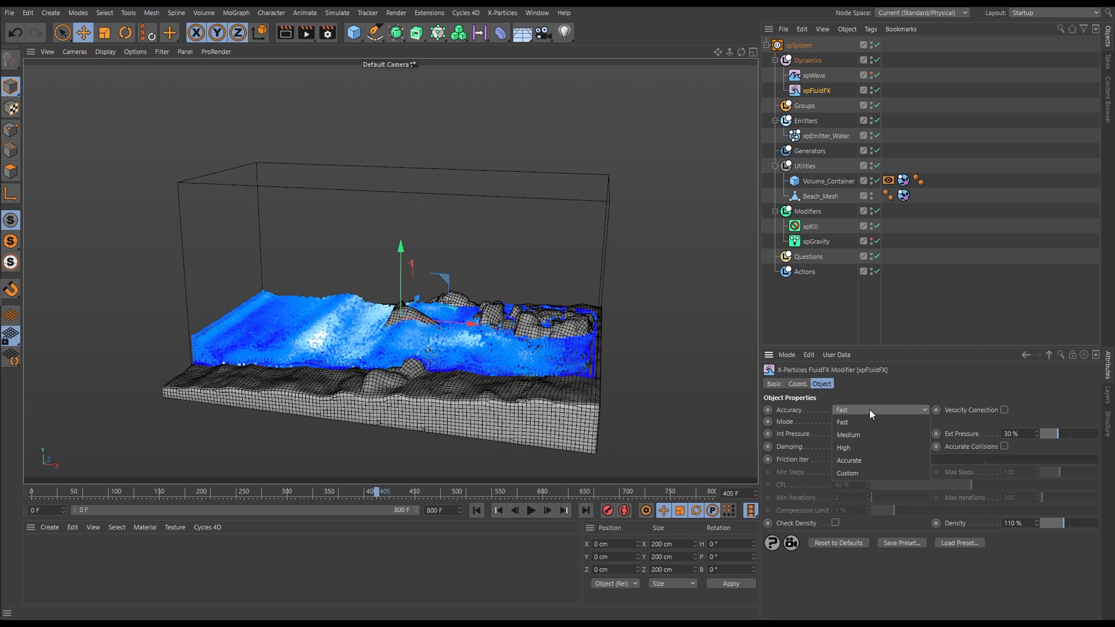
left_click(850, 384)
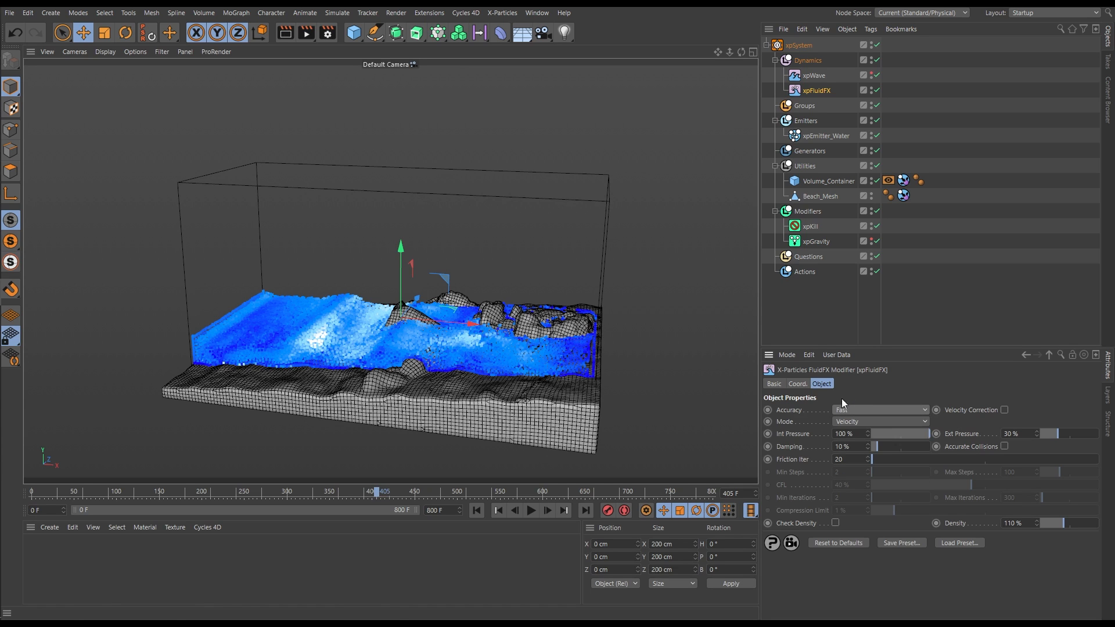
left_click(809, 300)
left_click_drag(454, 328, 440, 334, "alt")
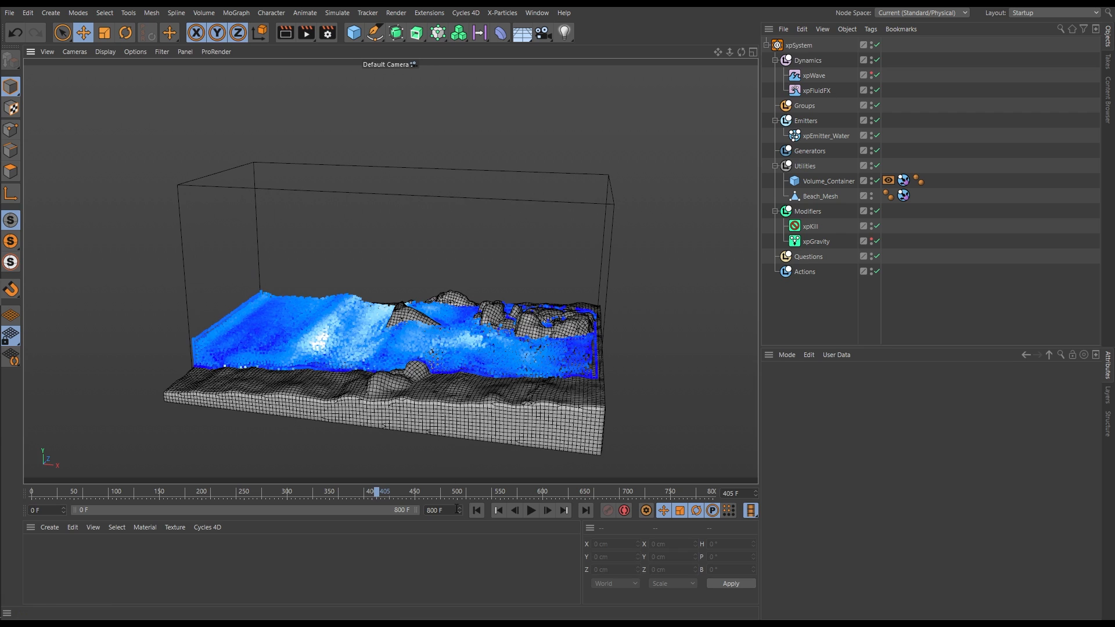
Step: Replay the simulation from frame 0 and examine the wave height from a low side view
left_click(477, 511)
key("F8")
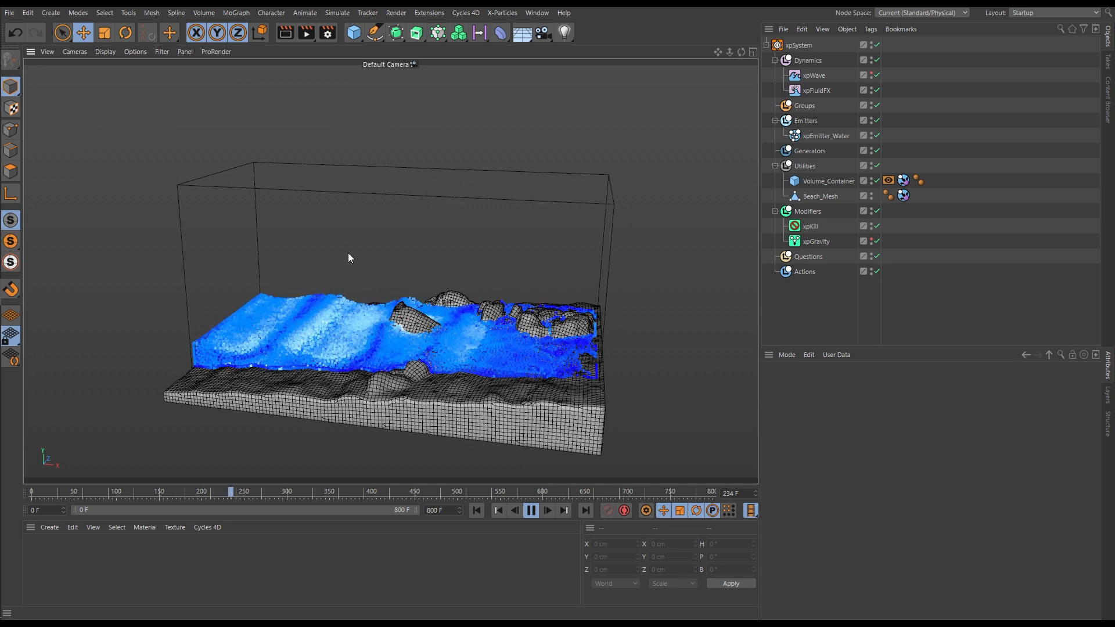
left_click_drag(414, 326, 407, 372, "alt")
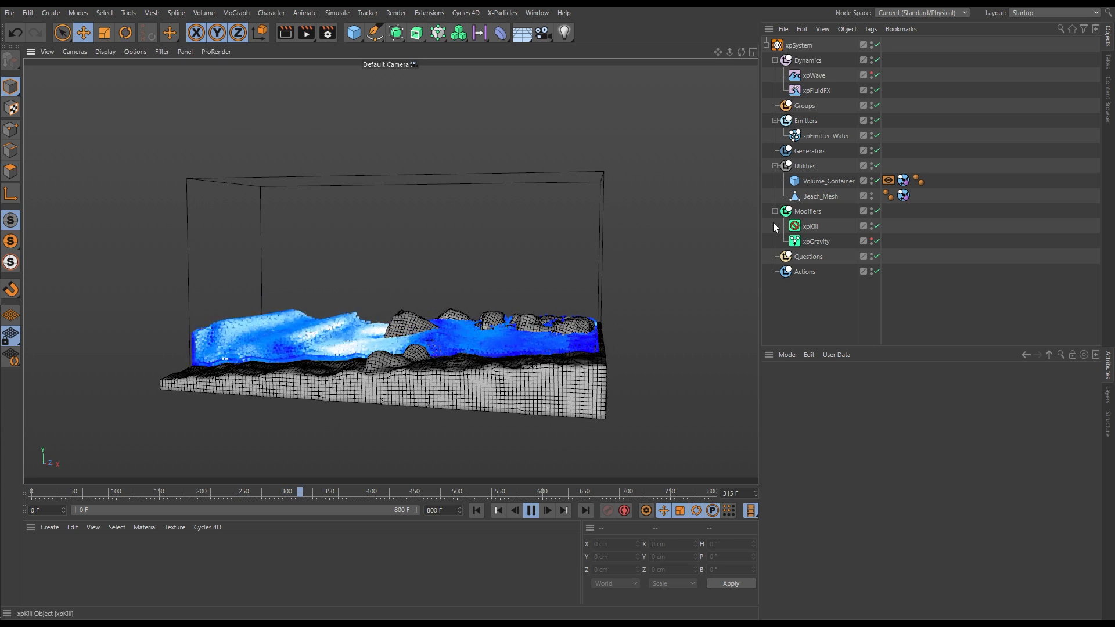
Step: Raise the xpWave Strength to 13.4 cm while the simulation is playing
left_click(819, 75)
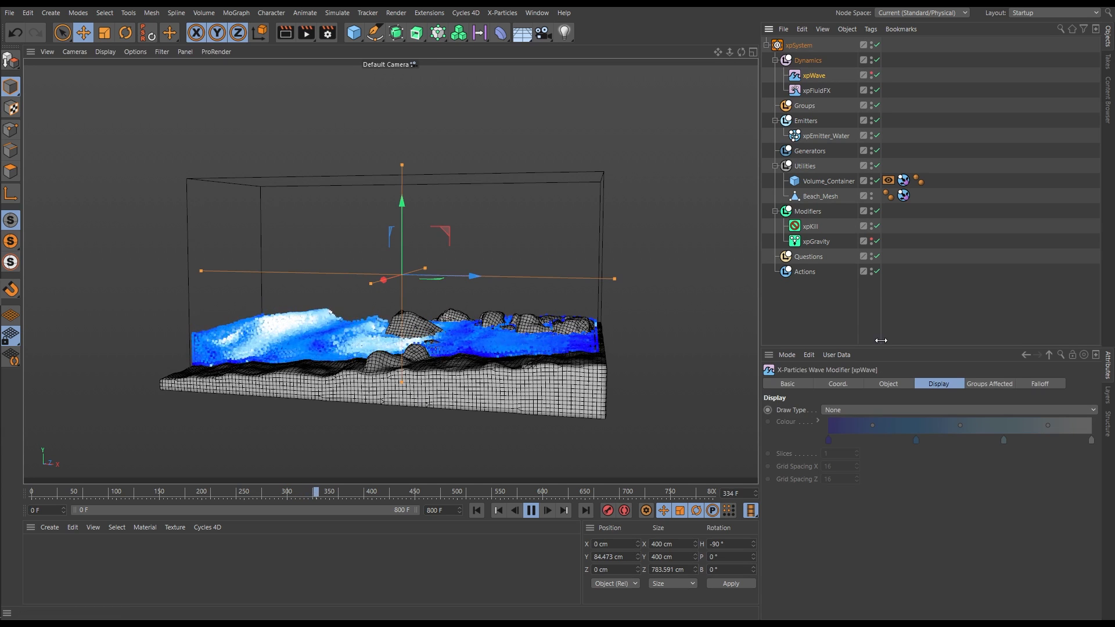
left_click(884, 383)
left_click_drag(869, 348, 870, 279)
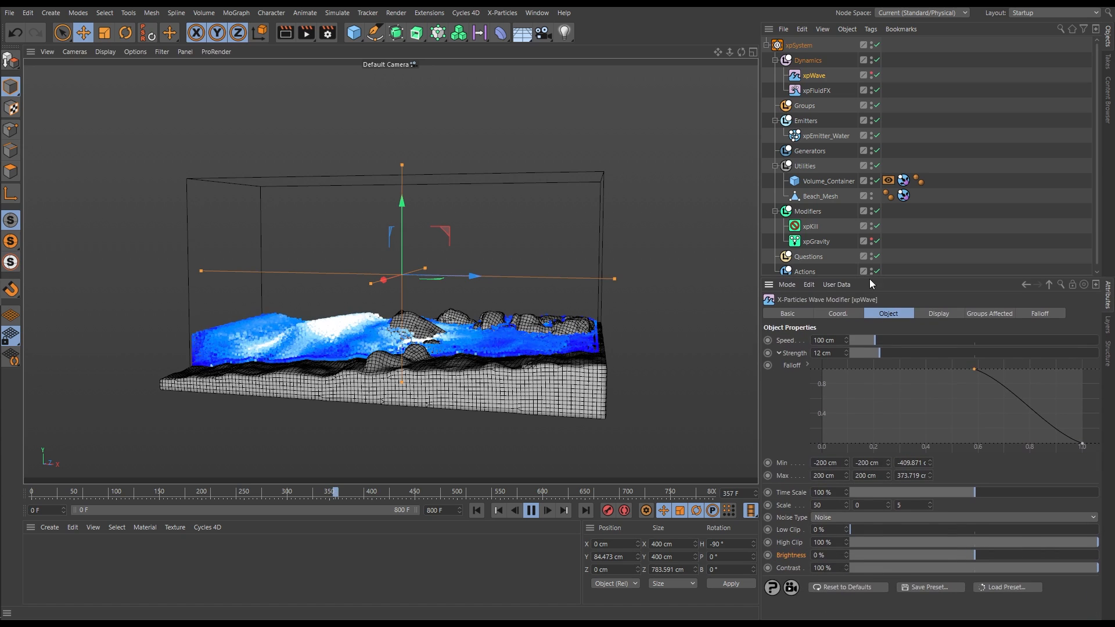
left_click(880, 353)
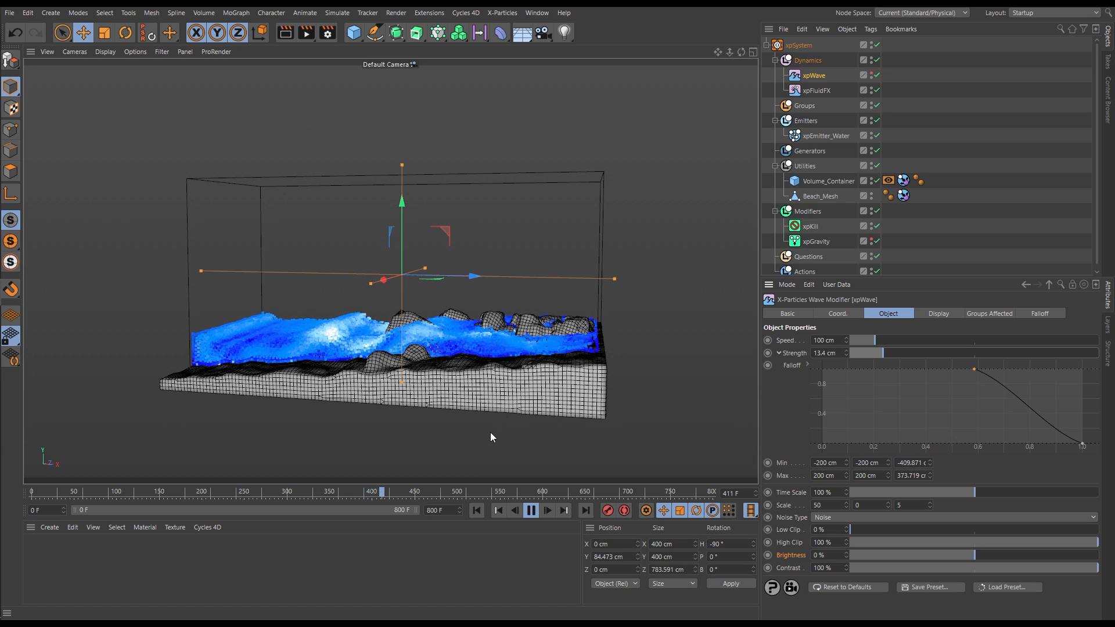
Step: Shift the upper knot of xpWave's Falloff curve to about 0.8, play to frame 679, and examine the wave from the side
left_click_drag(473, 345, 481, 383, "alt")
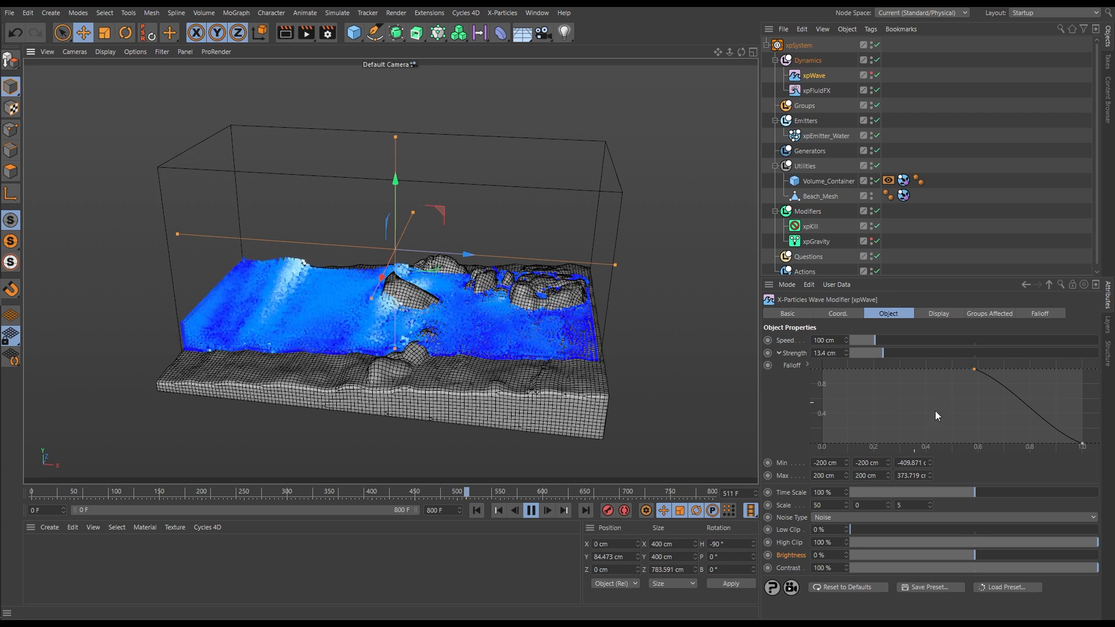
left_click_drag(974, 369, 1032, 370)
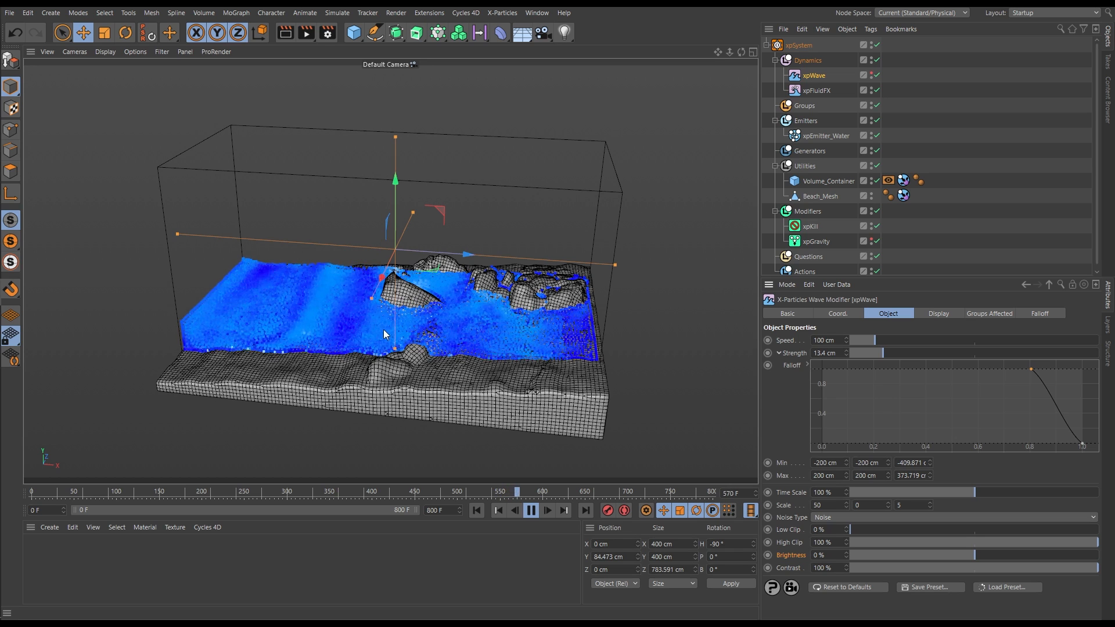
left_click_drag(470, 363, 461, 336, "alt")
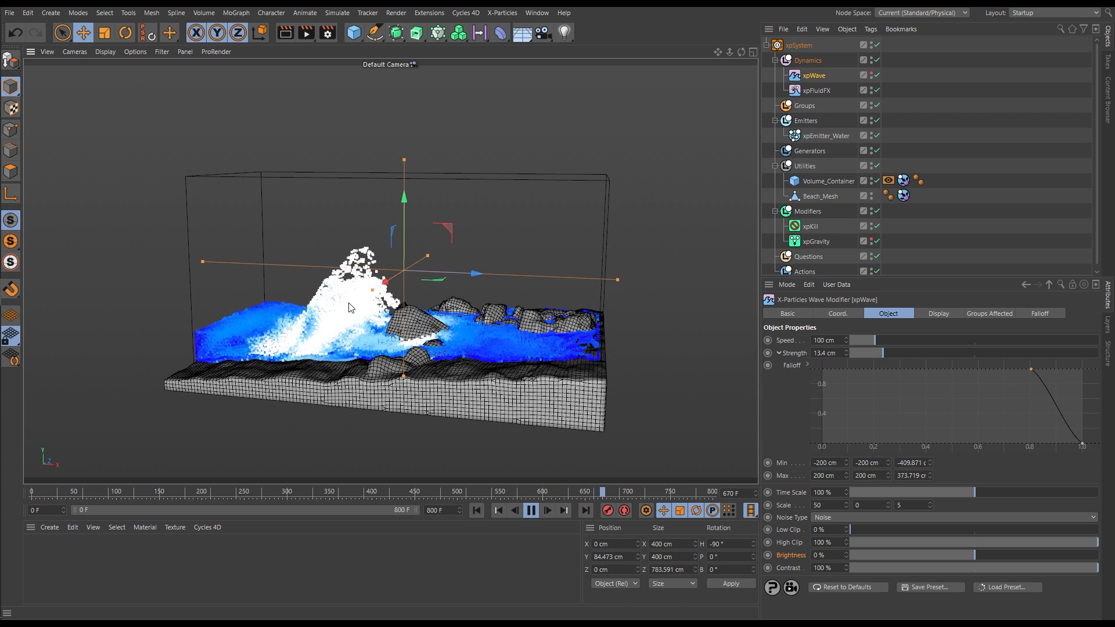
left_click(531, 511)
left_click_drag(376, 334, 247, 334, "alt")
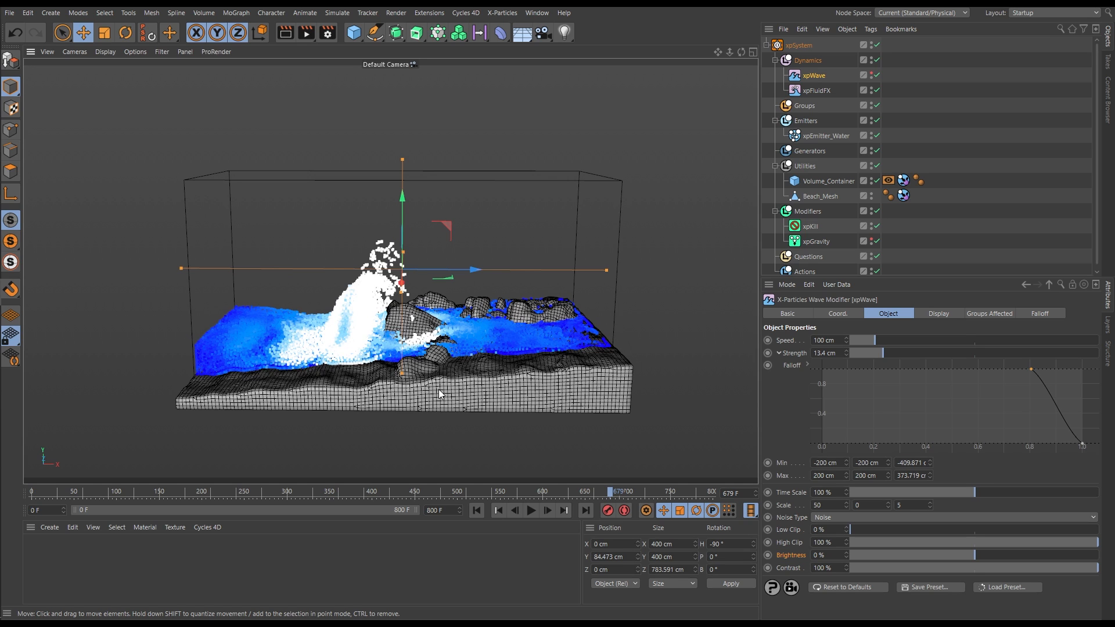
mouse_move(353, 325)
left_mouse_down("alt")
mouse_move(342, 298)
mouse_move(360, 324)
left_mouse_up("alt")
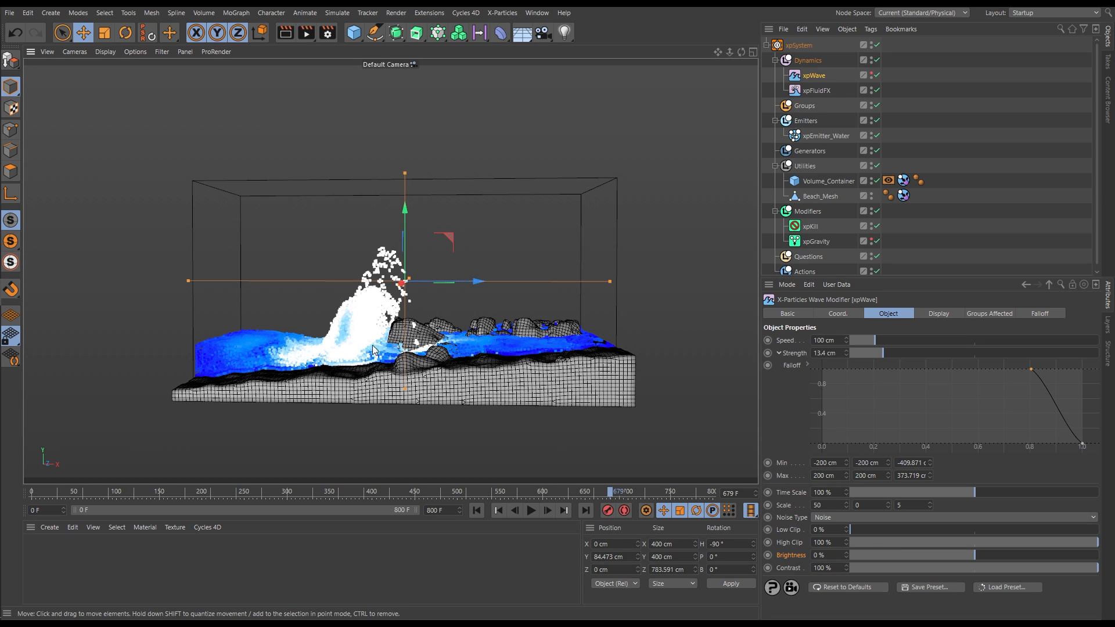
Step: Set the xpWave Strength to 12 cm, continue the simulation to frame 741, and examine the waves from a higher angle
left_click(830, 353)
type("12")
key("Return")
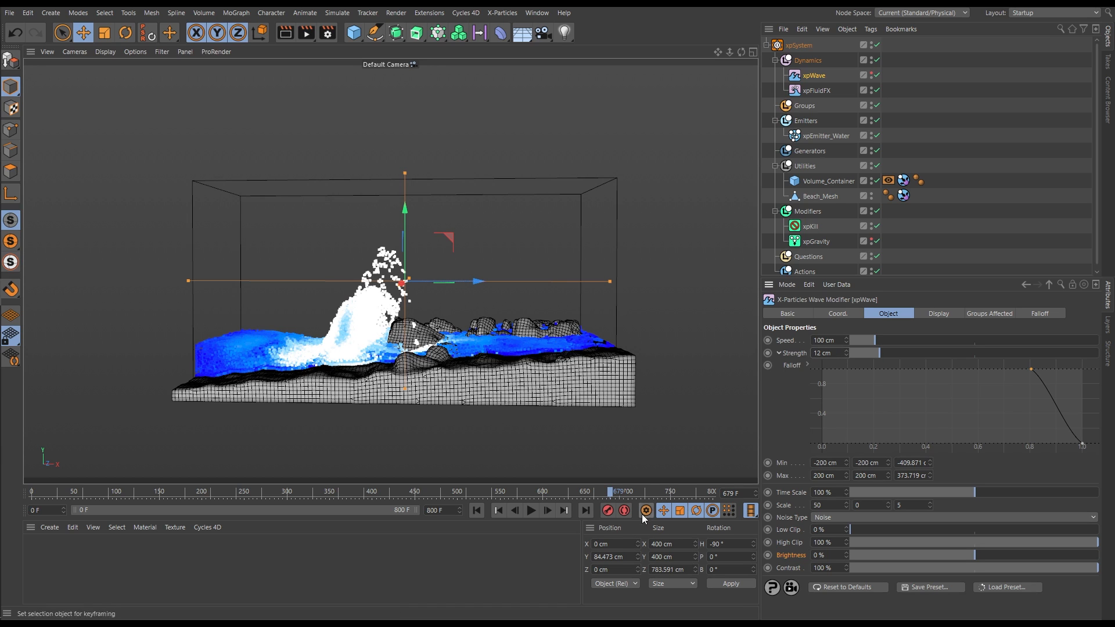
left_click(531, 511)
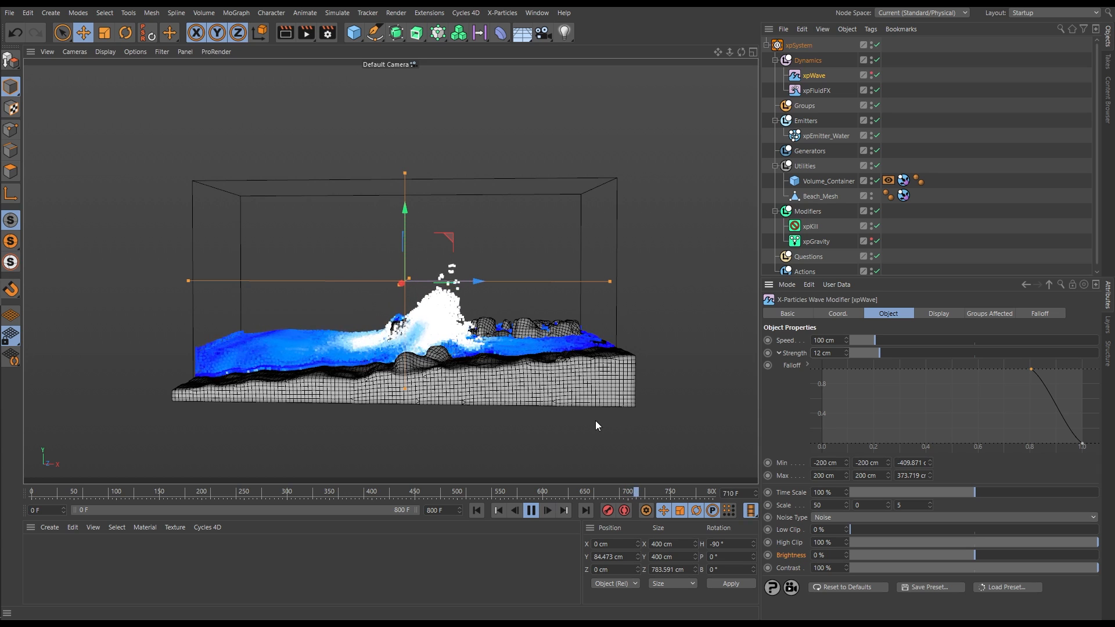
left_click(531, 510)
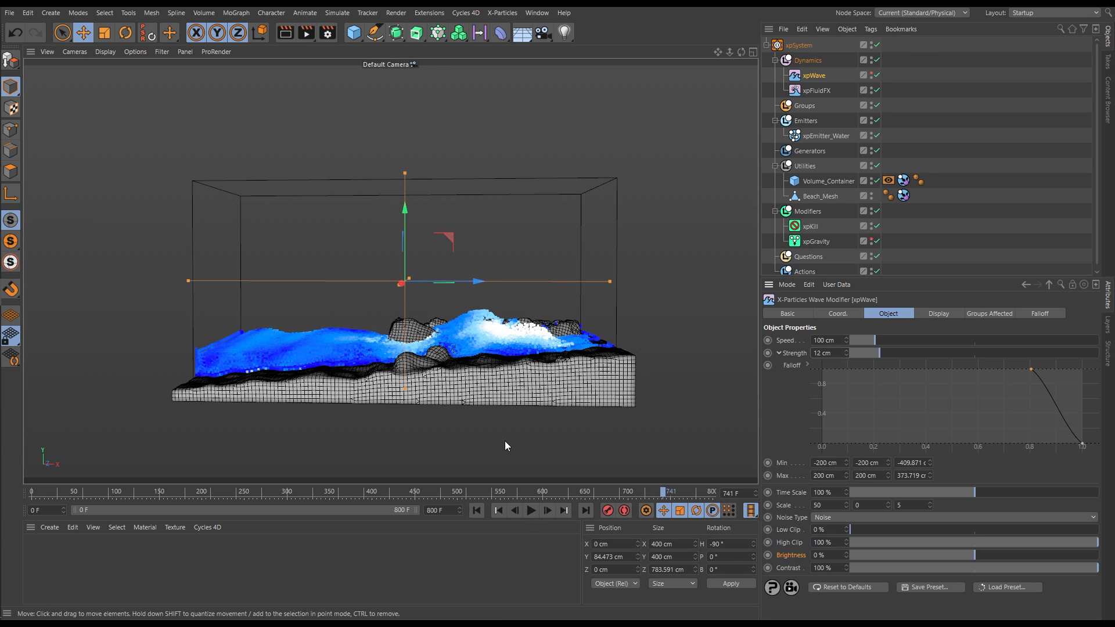
left_click_drag(470, 337, 448, 370, "alt")
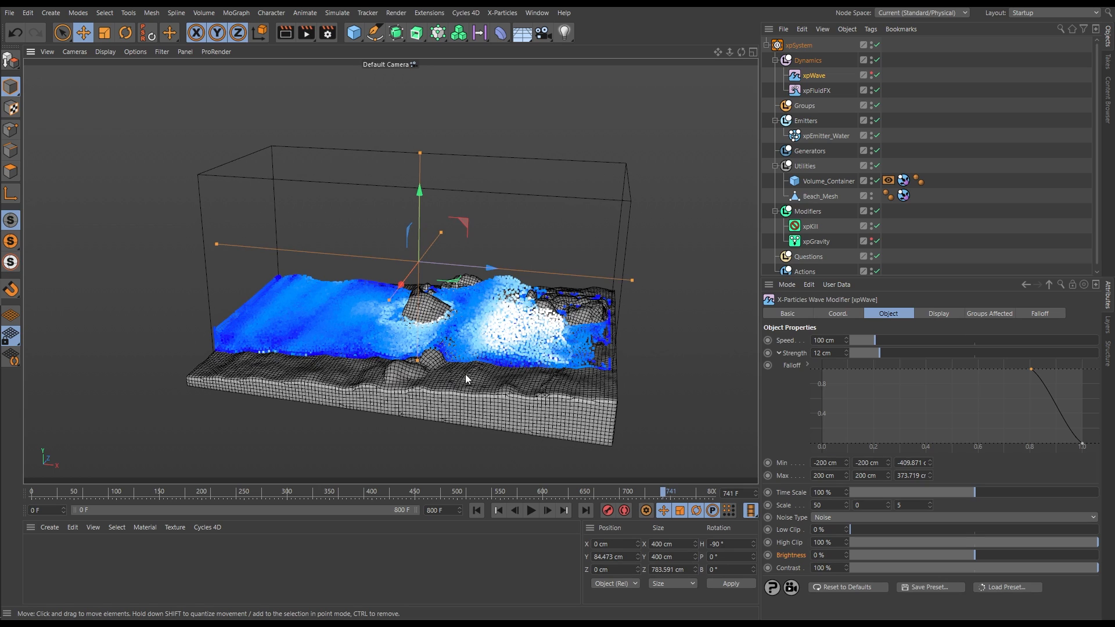
Step: Add an xpFoam object to the Dynamics folder of the xpSystem
left_click_drag(861, 278, 855, 339)
left_click(809, 292)
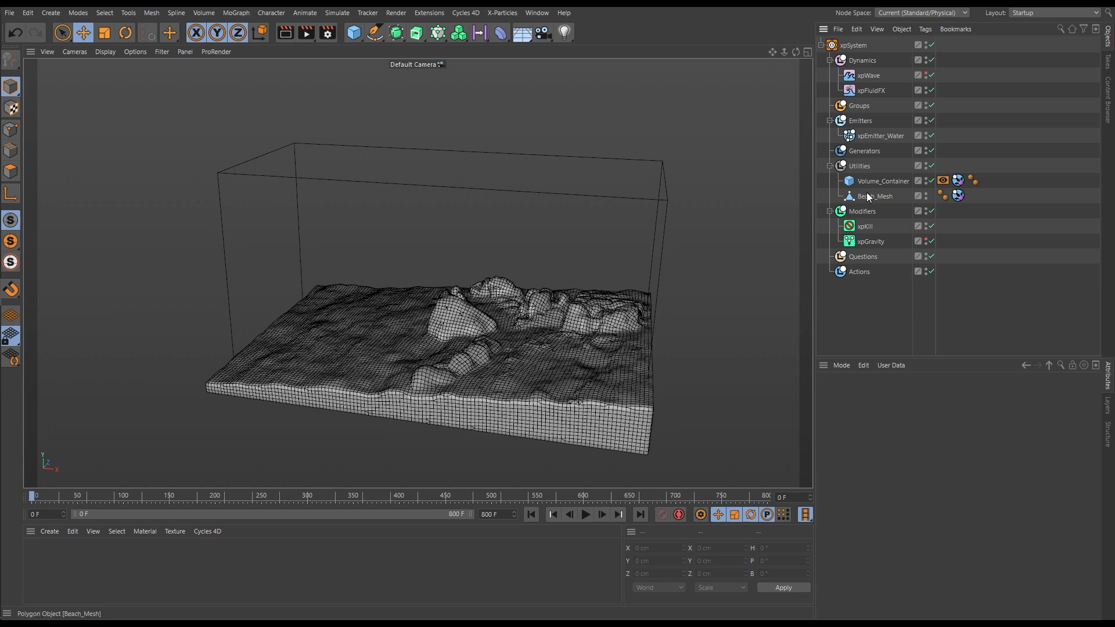
left_click(859, 63)
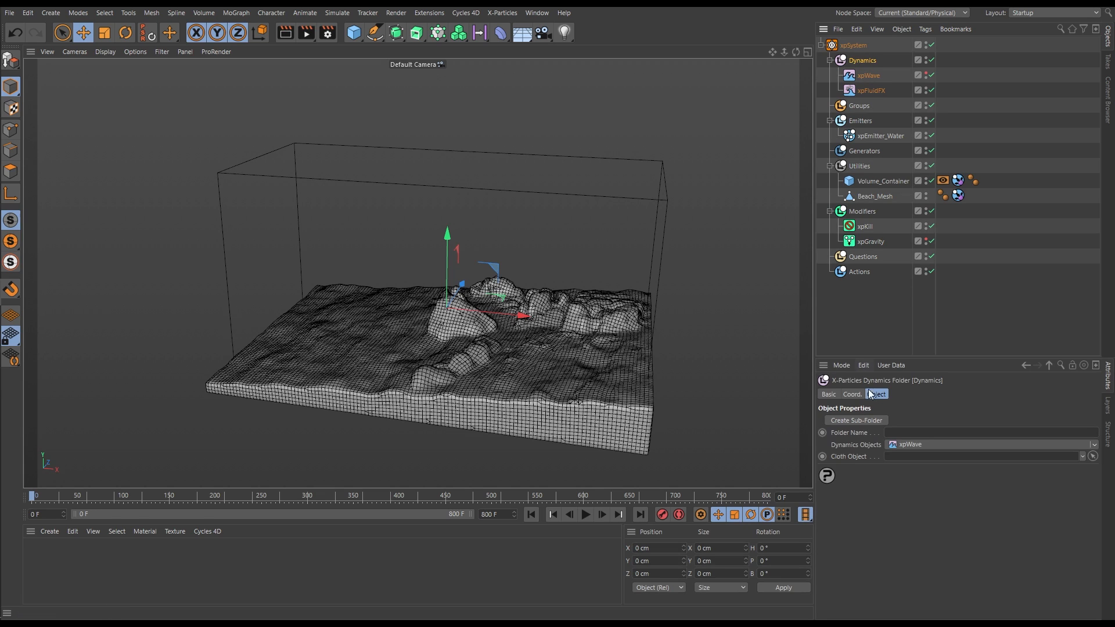
left_click(1095, 445)
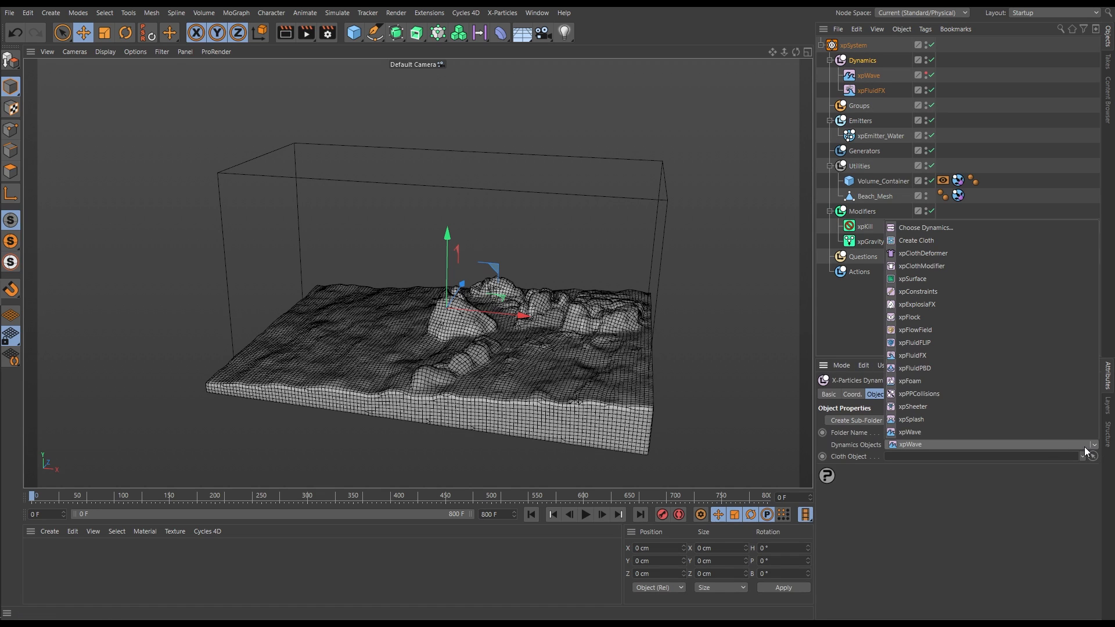
left_click(912, 381)
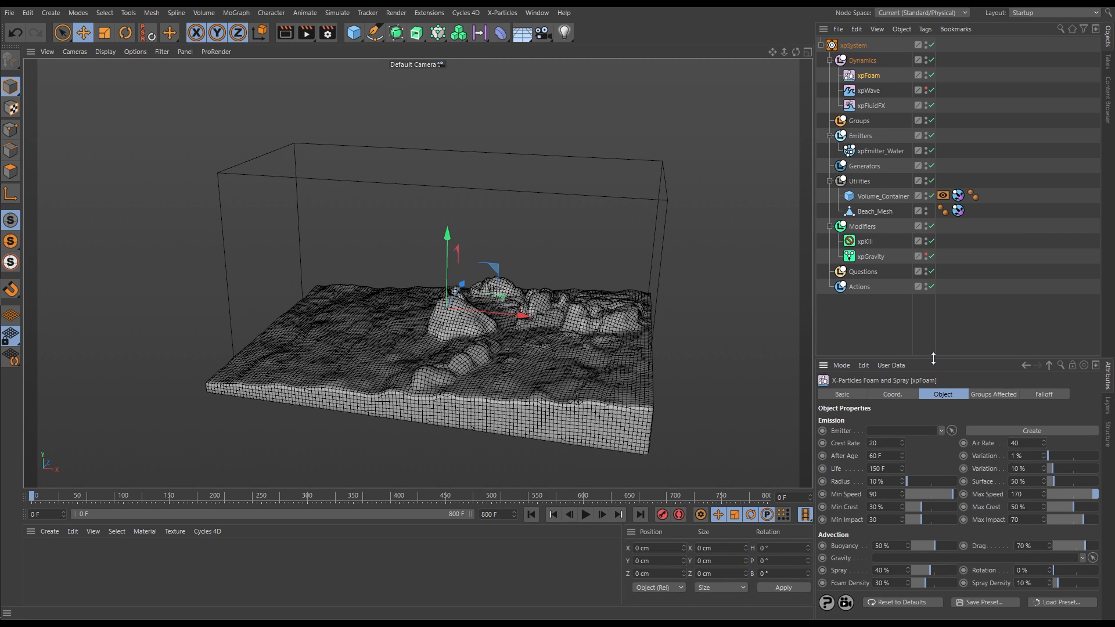
Step: Create a dedicated emitter for xpFoam and rename it xpEmitter_foam
left_click_drag(933, 359, 962, 199)
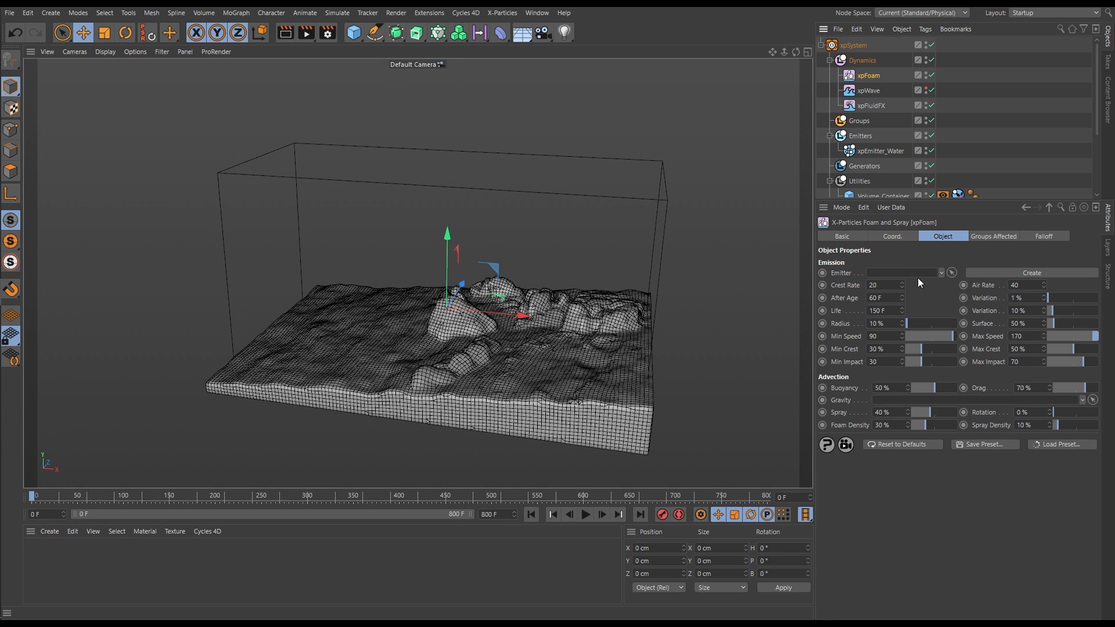
left_click(985, 272)
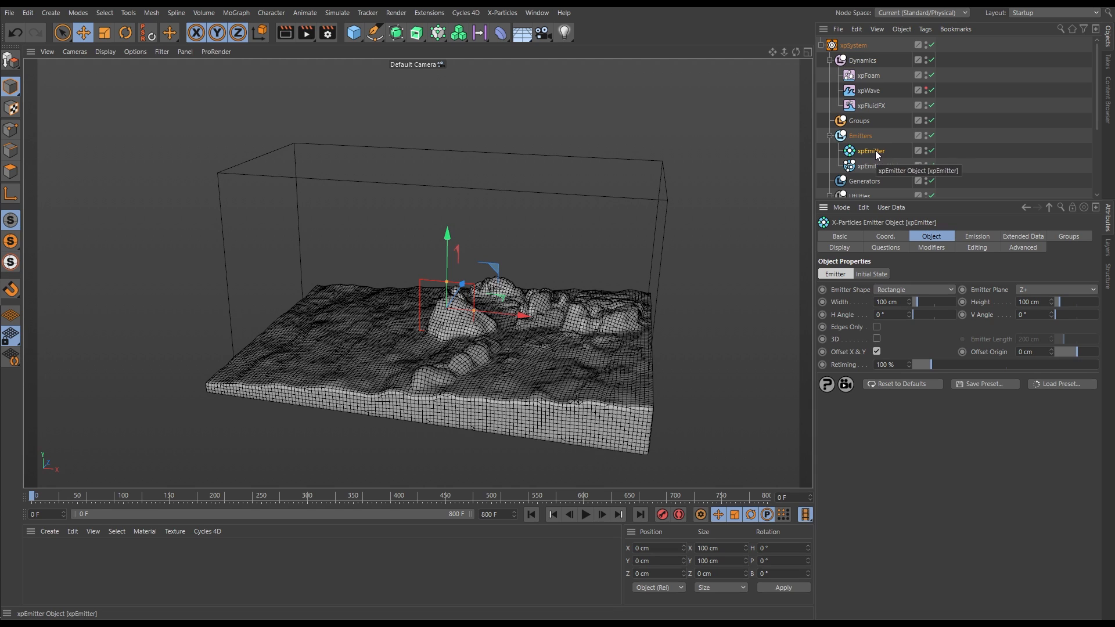
left_click(849, 237)
left_click(935, 289)
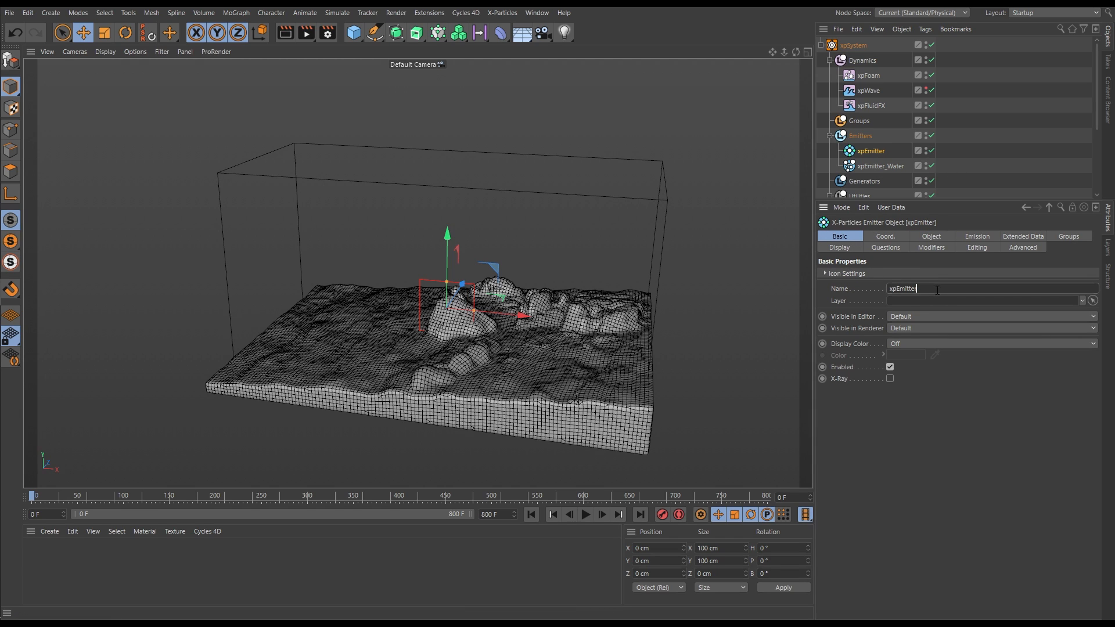
type("am")
key("Return")
Step: Set xpEmitter_foam's particle color to green (H 123°, S 100%, V 100%) and play the simulation to frame 21
left_click(977, 235)
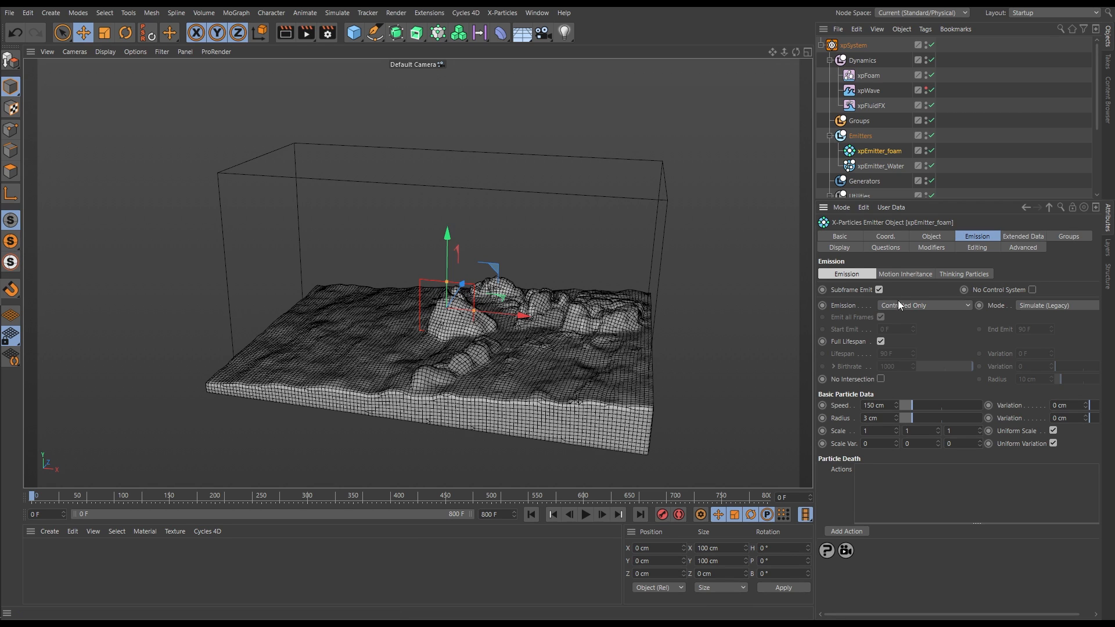
left_click(845, 249)
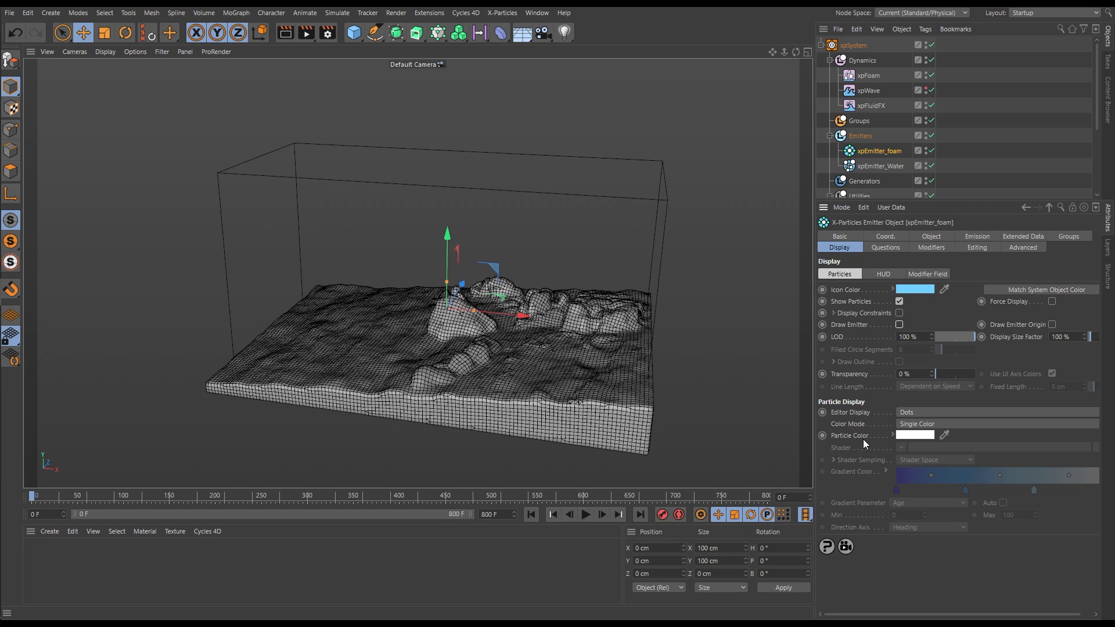
left_click(910, 437)
left_click(901, 433)
left_click_drag(904, 445, 1034, 445)
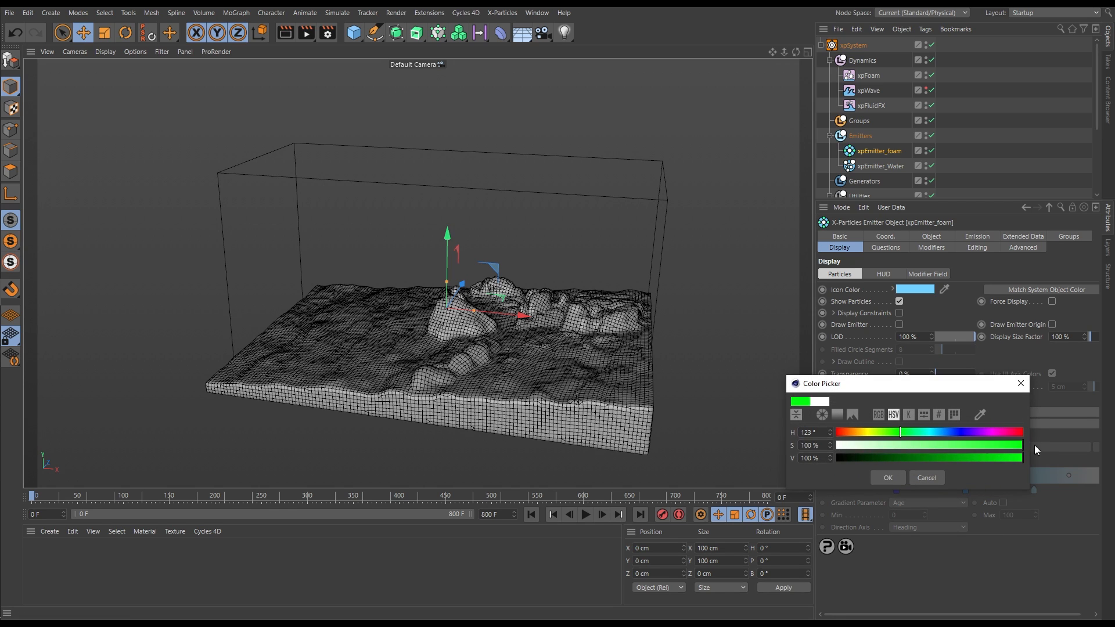
left_click(888, 478)
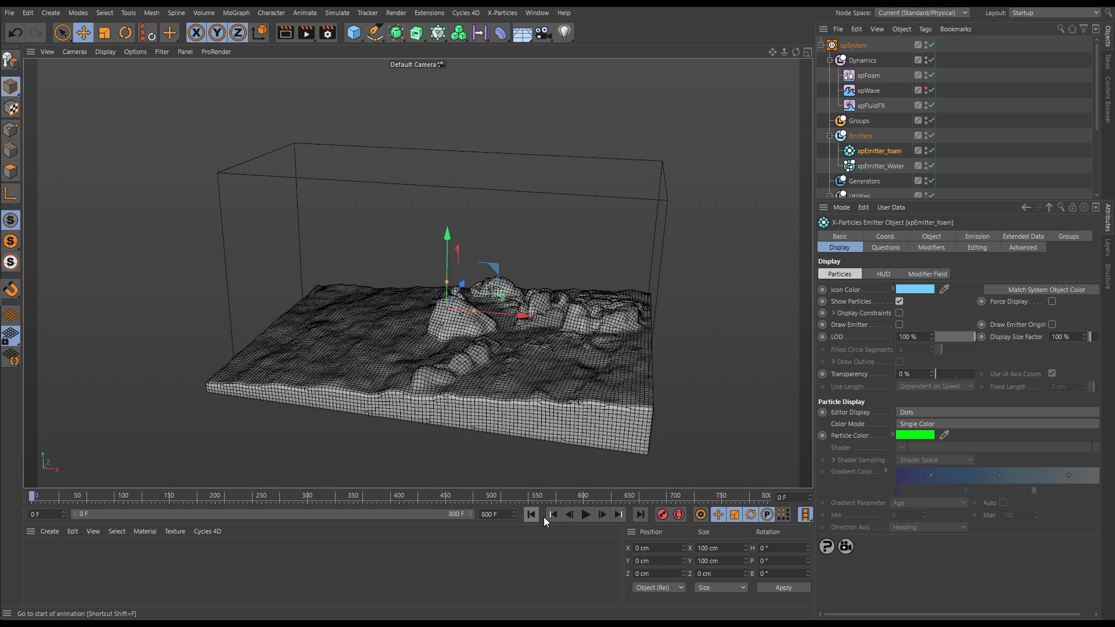
left_click(585, 515)
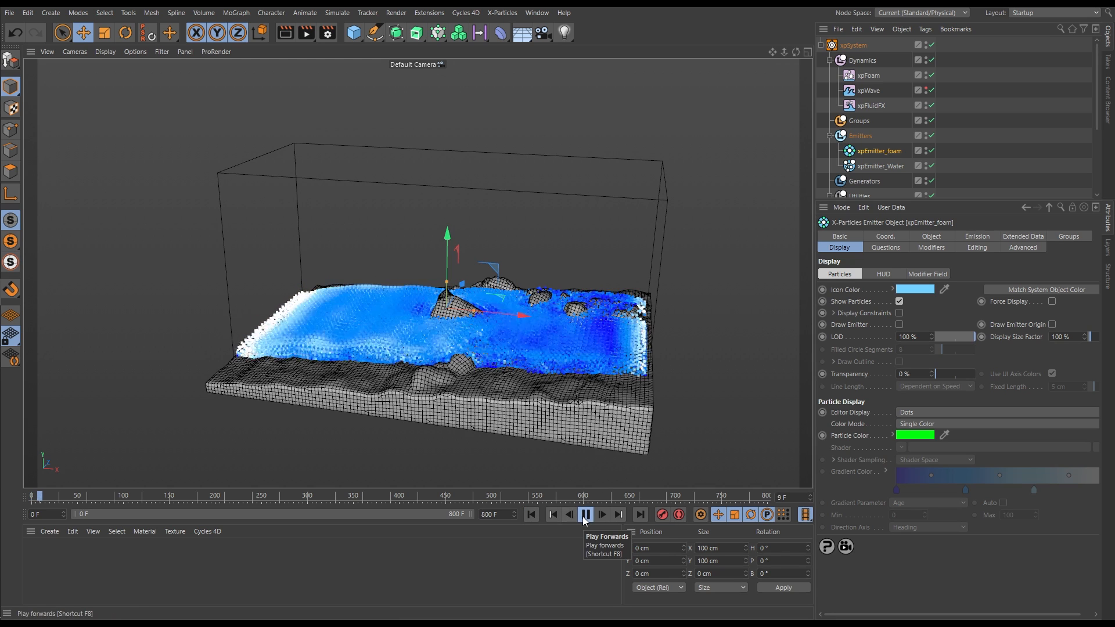
left_click(583, 517)
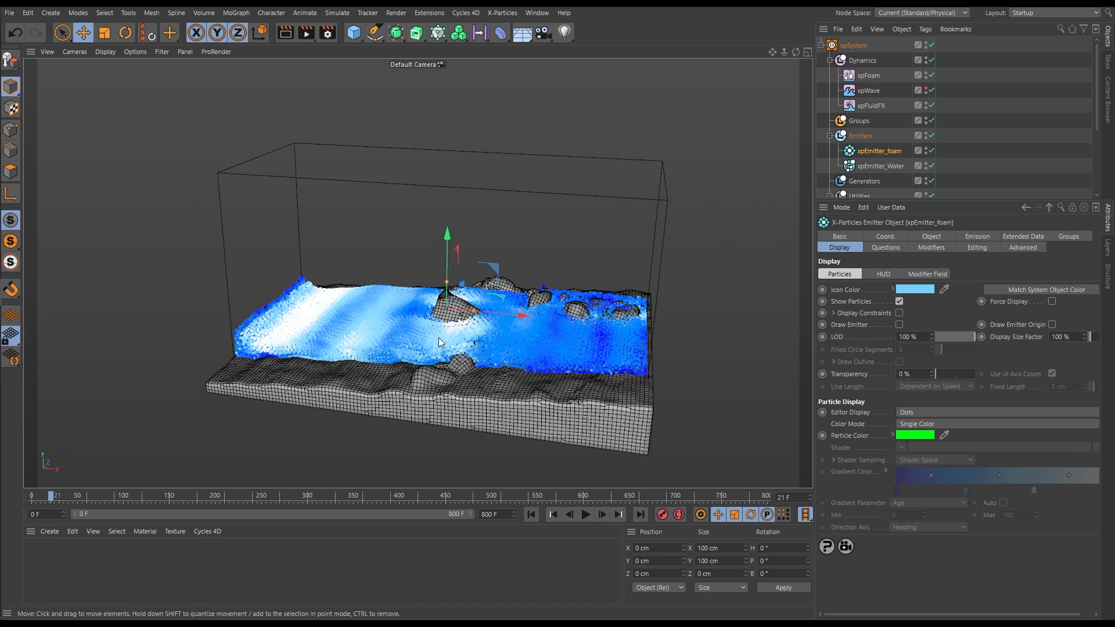
Step: Remove the white knot from xpEmitter_Water's display gradient and distribute the remaining knots evenly
left_click(891, 167)
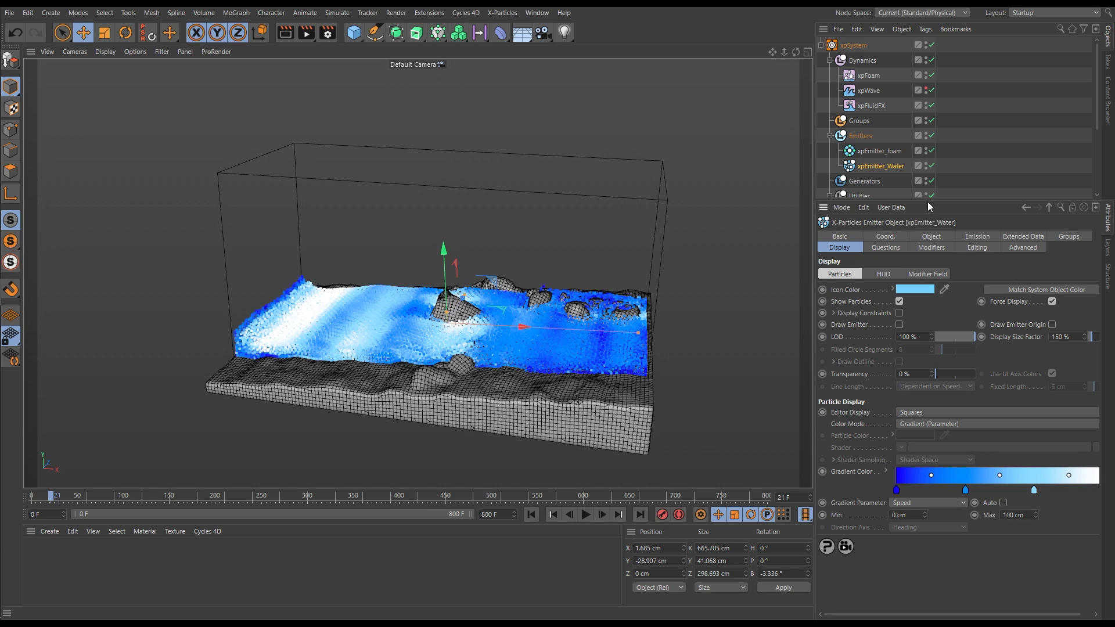
left_click_drag(928, 201, 927, 168)
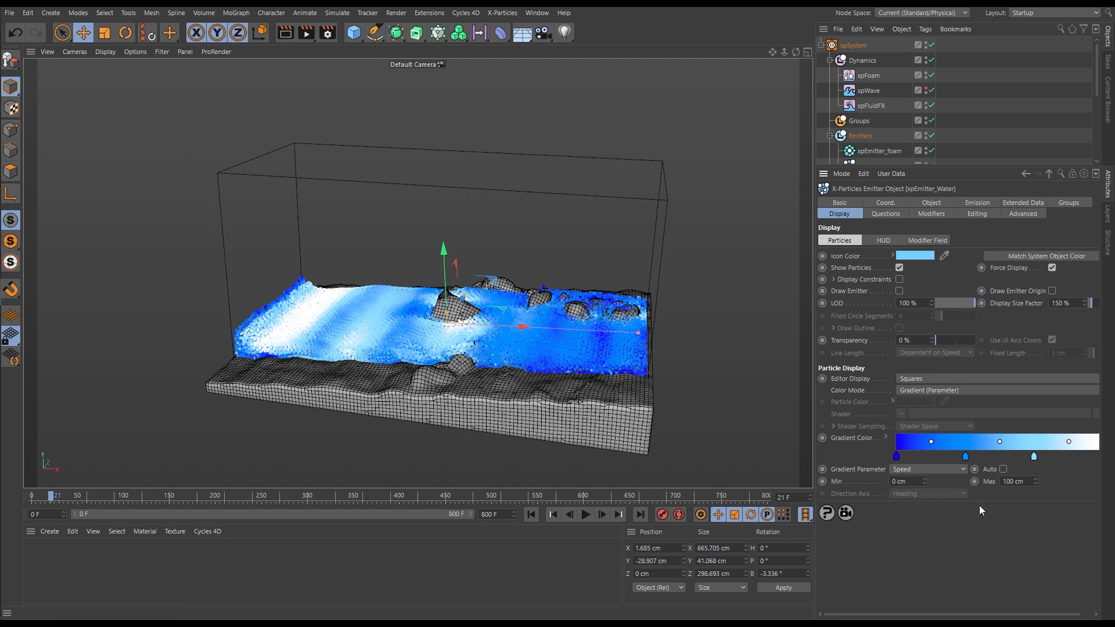
left_click_drag(848, 616, 892, 615)
left_click_drag(1092, 458, 1092, 476)
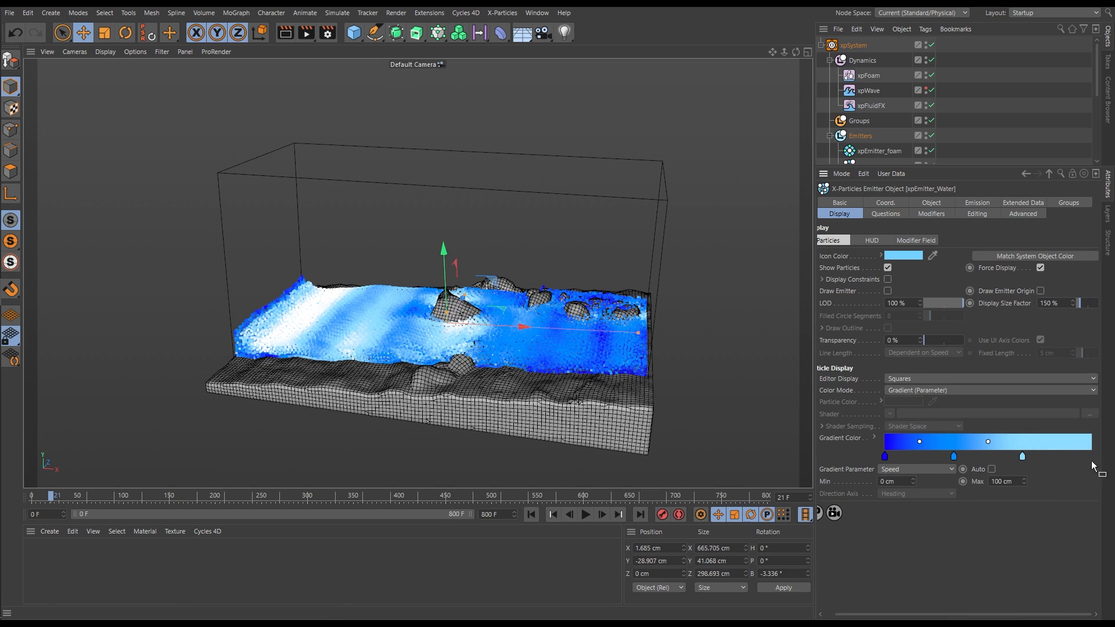
right_click(1024, 459)
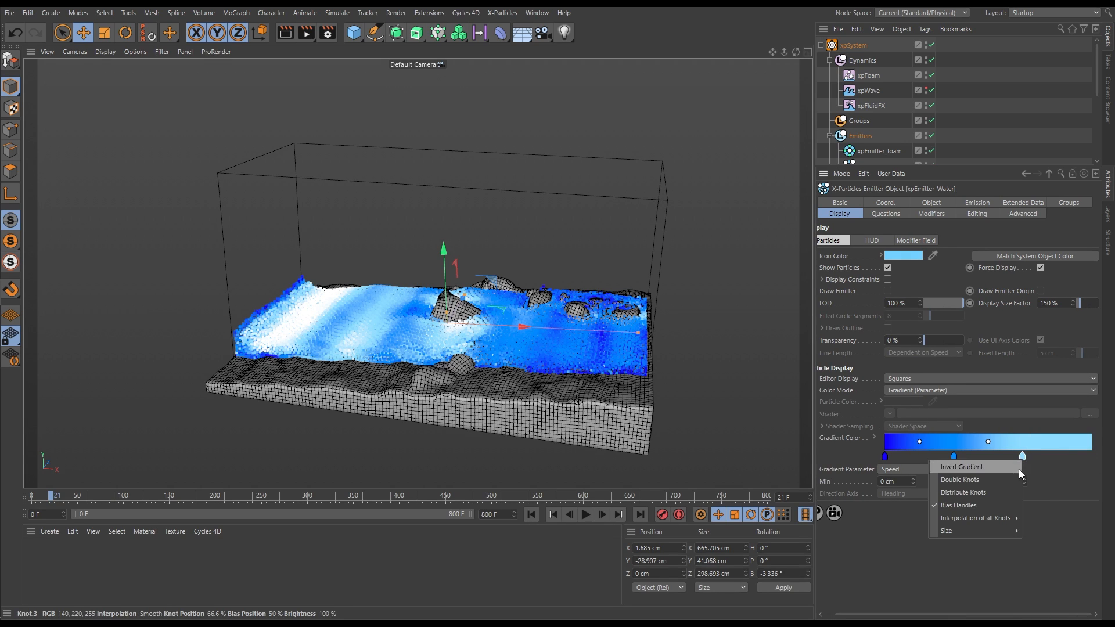
left_click(990, 495)
Step: Set the Max of xpEmitter_Water's speed gradient to 150 cm and continue the simulation to frame 70
left_click(1016, 483)
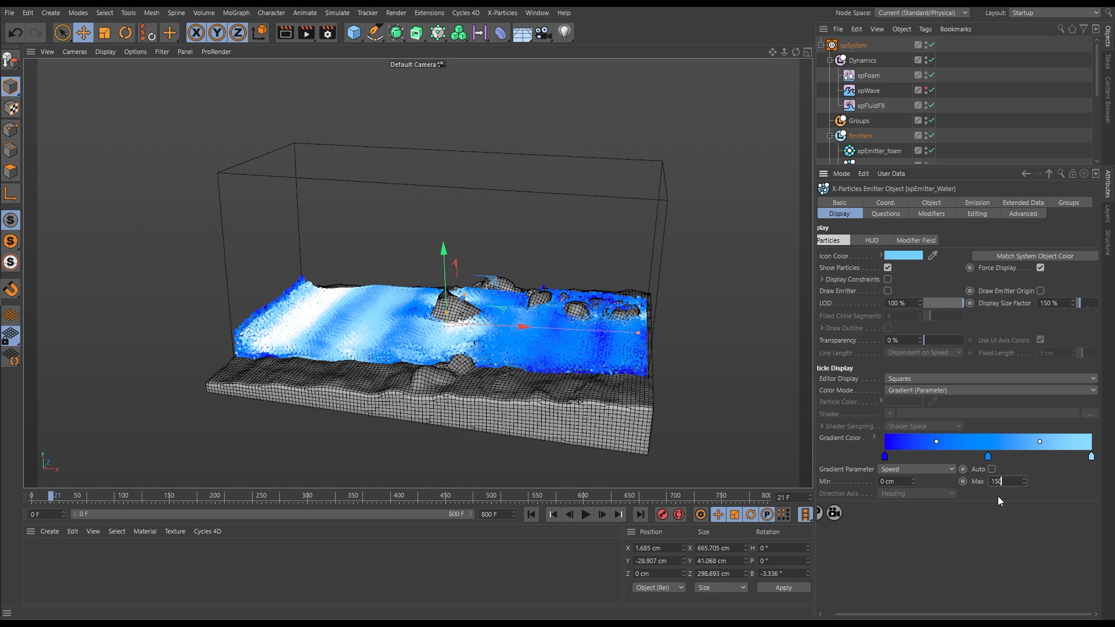
left_click(586, 515)
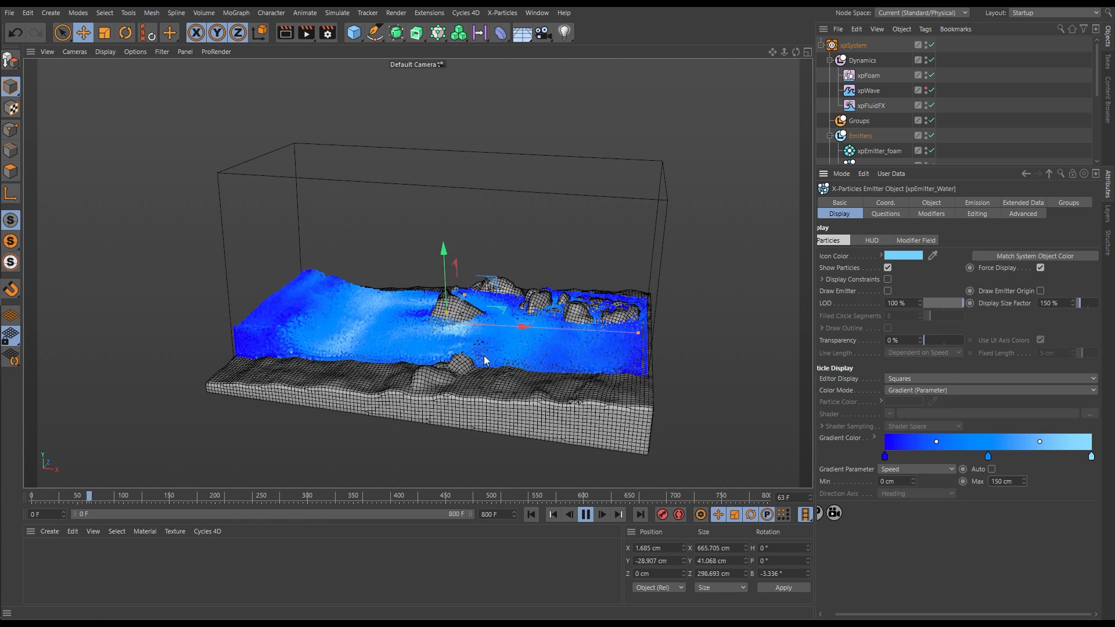
left_click(586, 514)
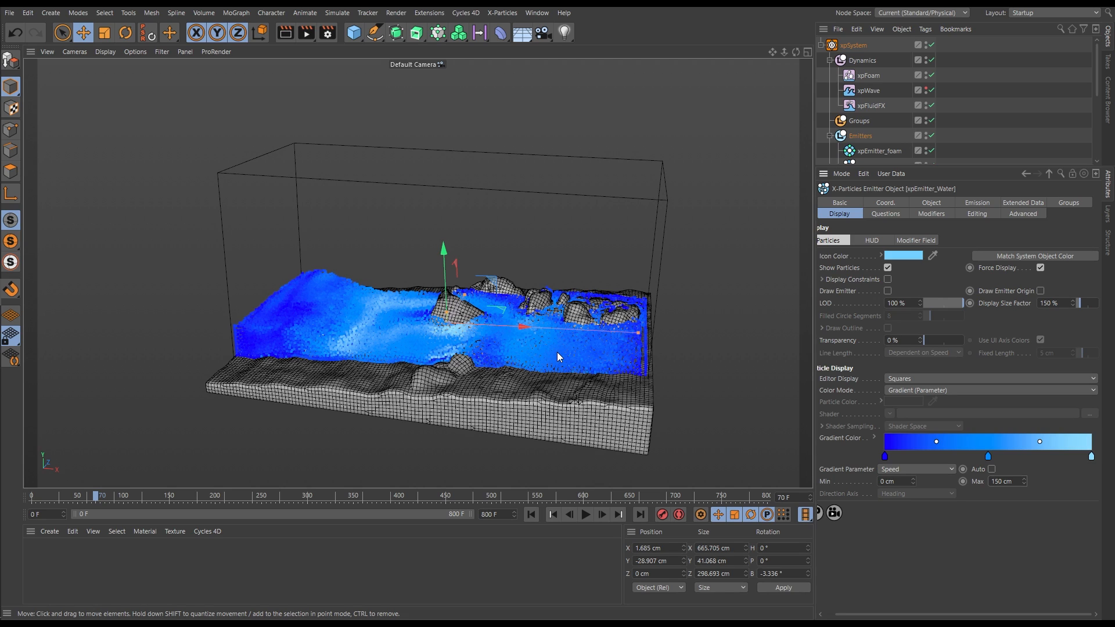
Step: Set xpFoam's Air Rate to 0 and replay the simulation from frame 0 to frame 39
left_click_drag(941, 168, 941, 236)
left_click(875, 76)
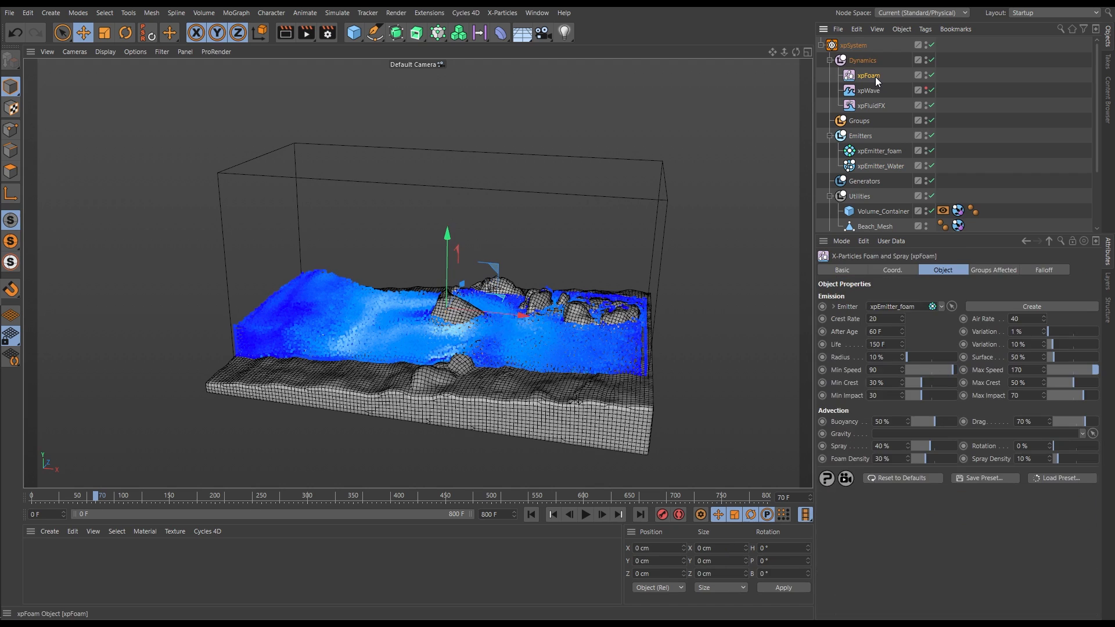
left_click_drag(974, 235, 959, 193)
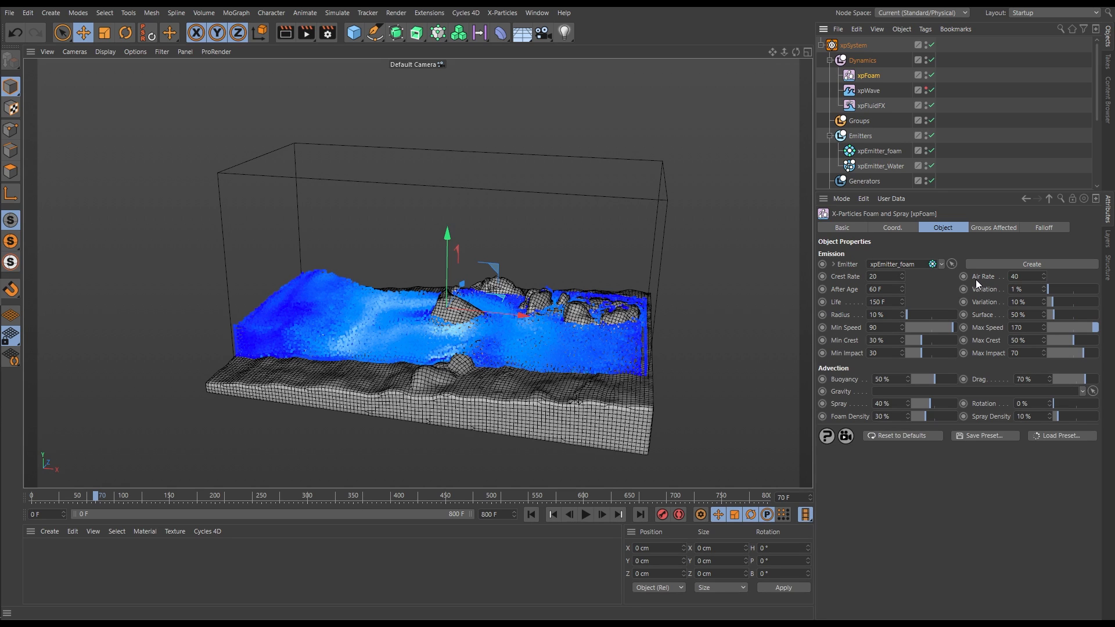
left_click(1018, 276)
type("0")
left_click(530, 515)
key("F8")
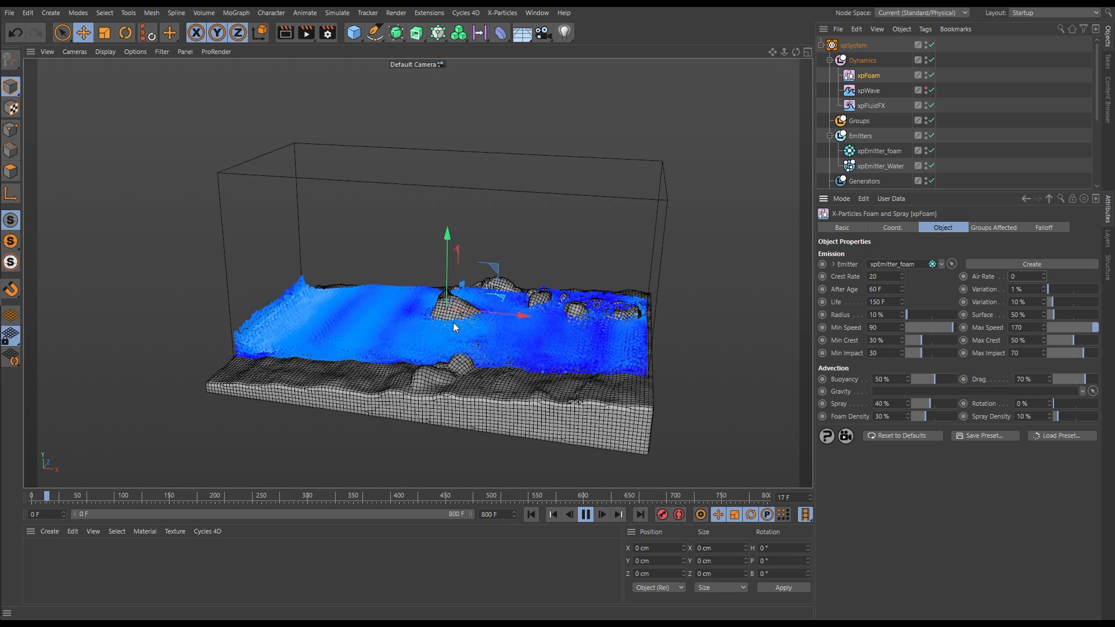
left_click(585, 514)
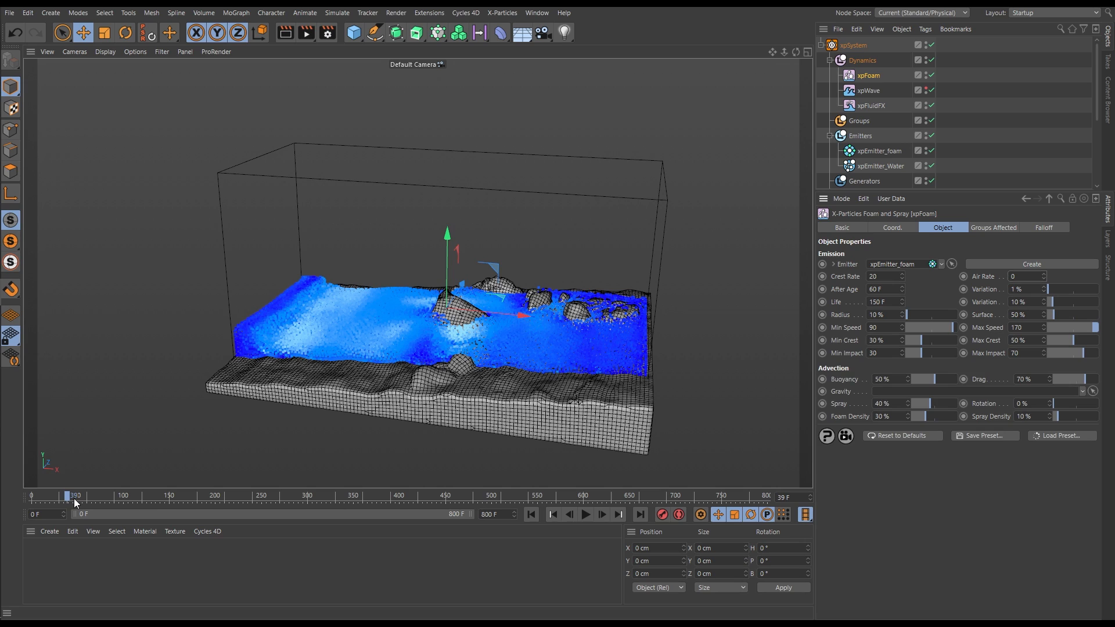
Step: Set xpFoam's After Age to 35 F and its Life to 100 F with 25% Variation
left_click(887, 289)
double_click(892, 304)
type("100")
left_click_drag(1027, 302, 1011, 303)
type("25")
key("Return")
Step: Replay the simulation from frame 0 and hide xpEmitter_Water in the viewport during playback
left_click(531, 514)
left_click(585, 515)
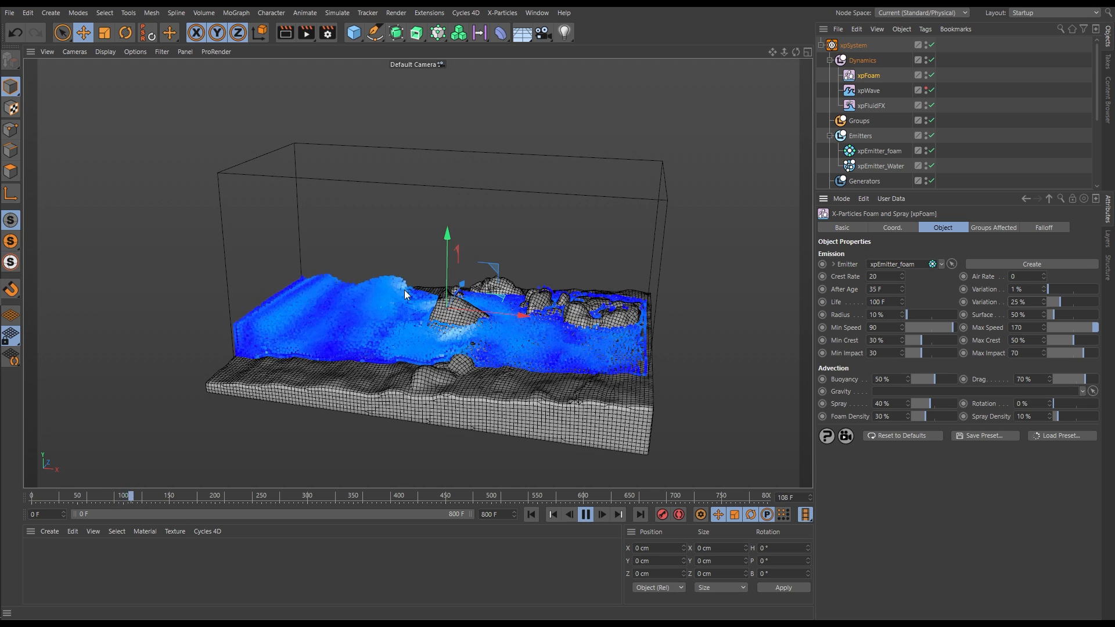
left_click(926, 163)
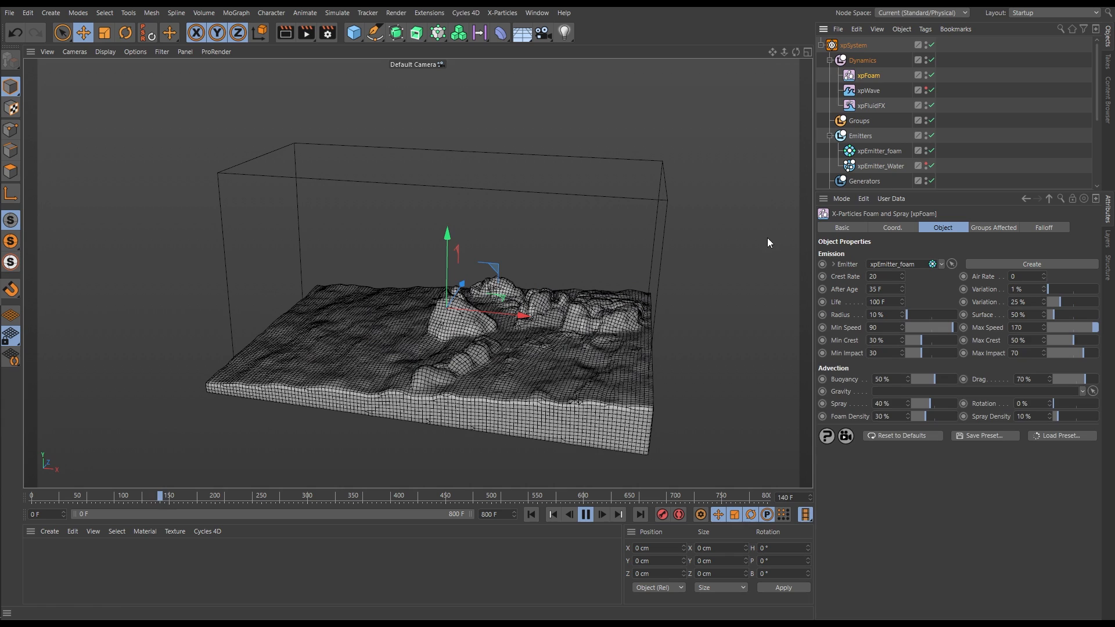
Step: Set xpEmitter_foam's Editor Display to Squares and replay the simulation from frame 0 to frame 102
left_click(884, 151)
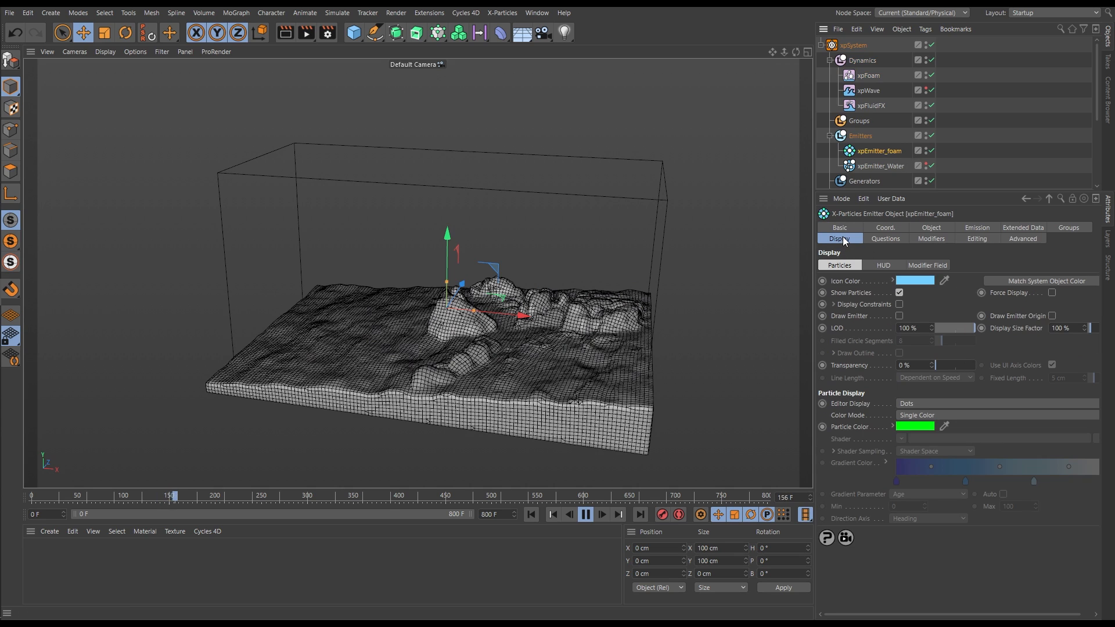
left_click(907, 405)
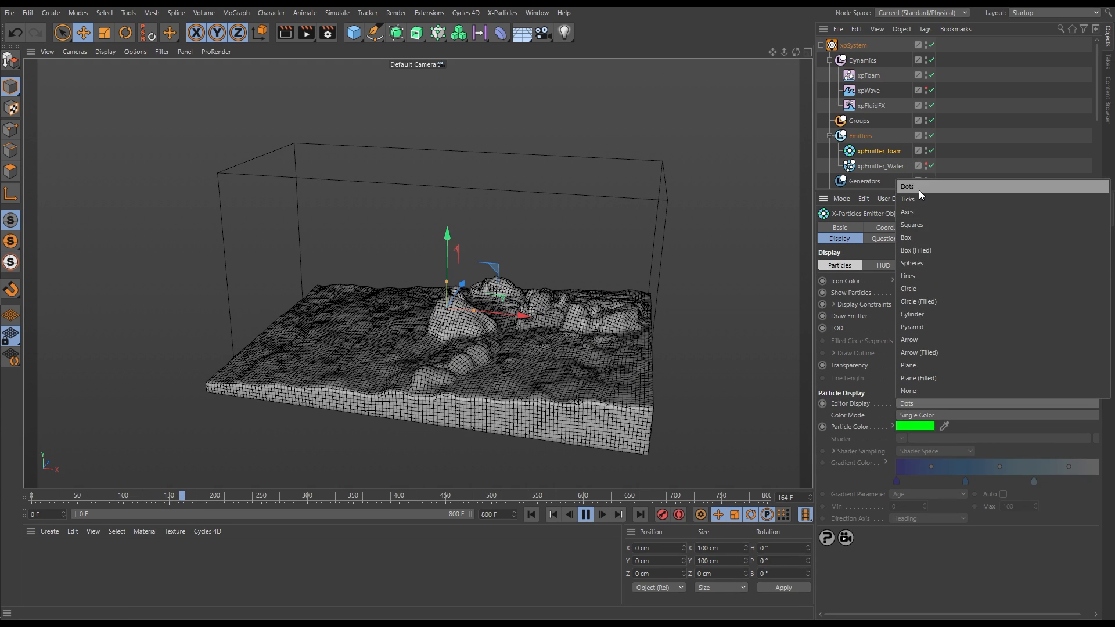
left_click(918, 224)
left_click(531, 515)
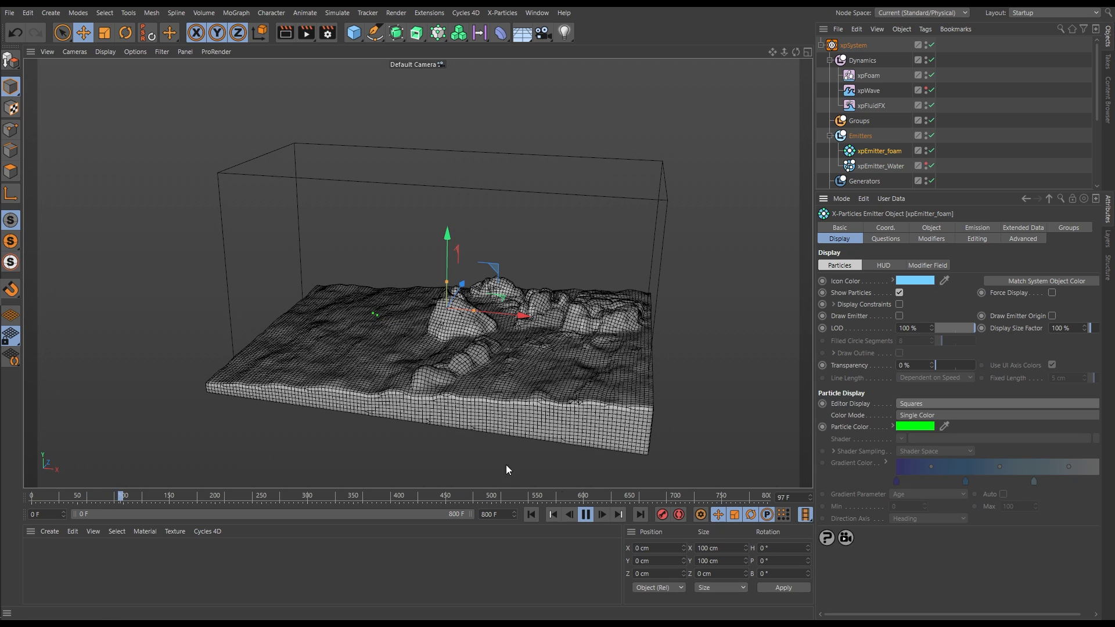
left_click(589, 515)
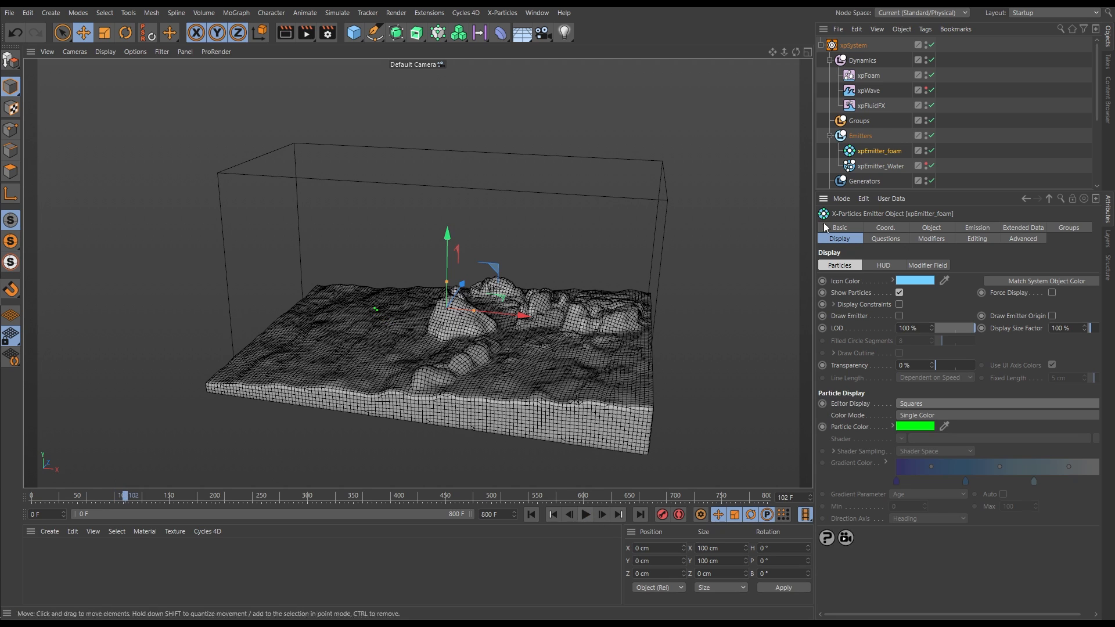
Step: Set xpFoam's Max Speed to 100 and replay the simulation from frame 0 to frame 110
left_click(866, 76)
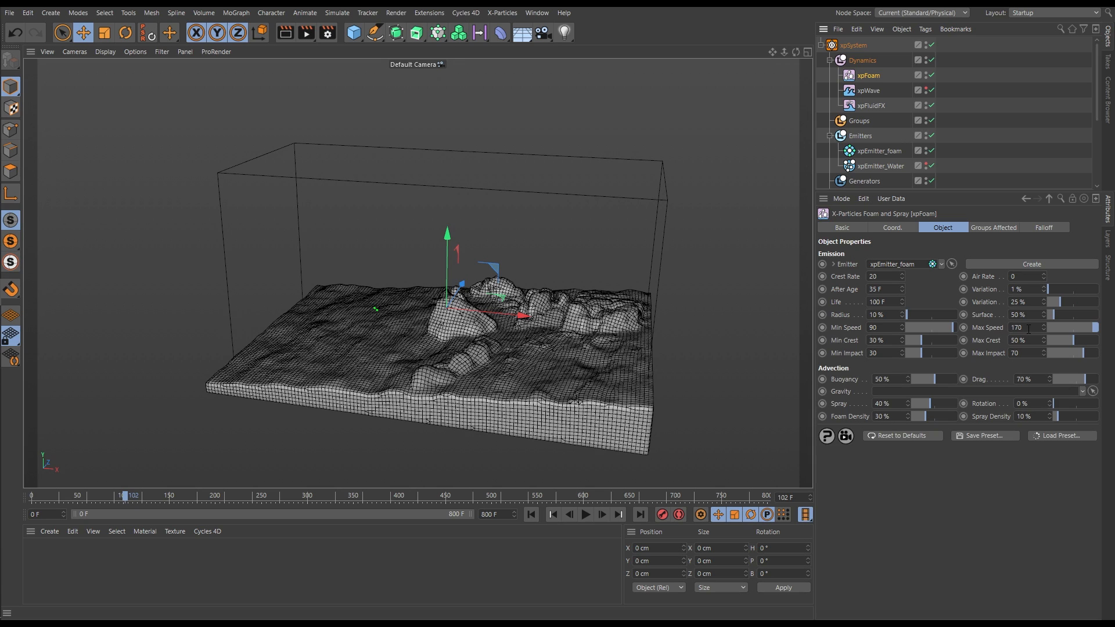
left_click_drag(1024, 329, 997, 328)
type("100")
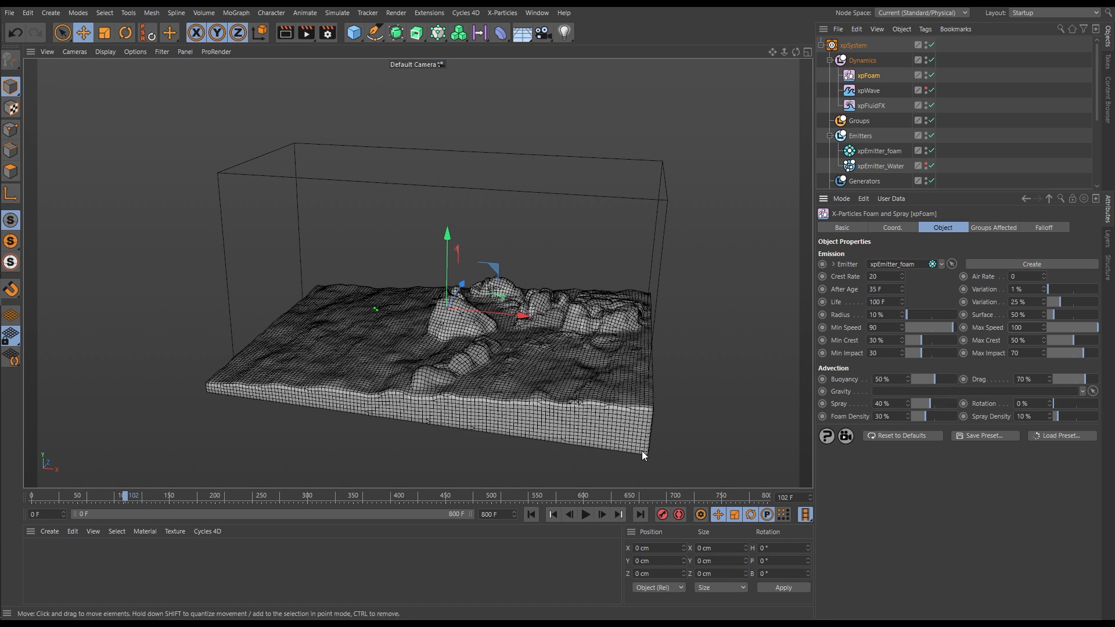
left_click(532, 515)
left_click(585, 515)
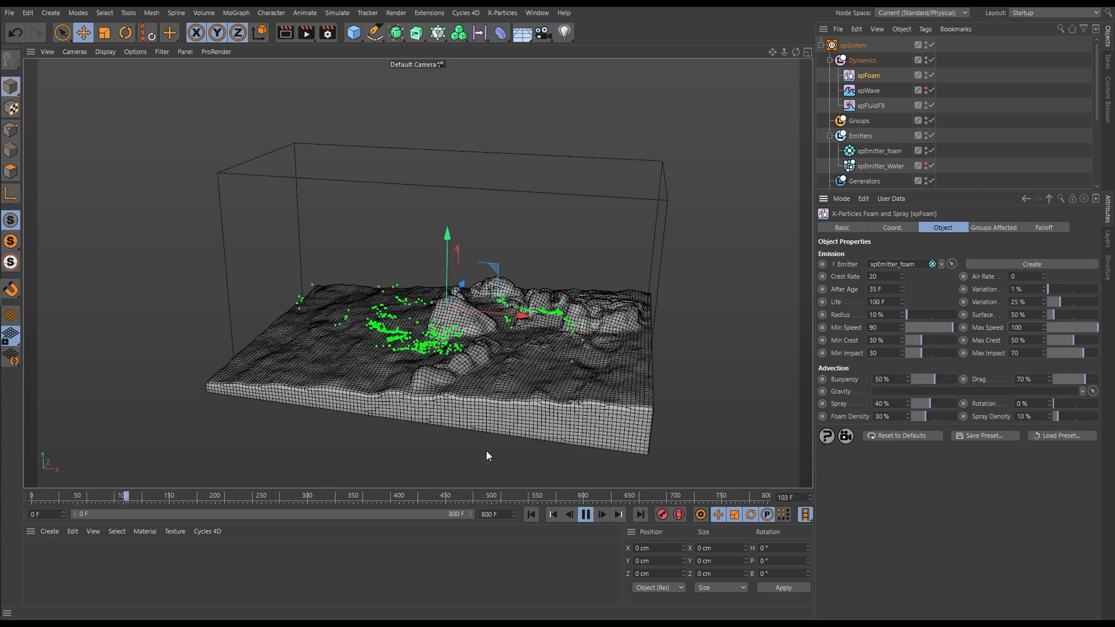
left_click(586, 515)
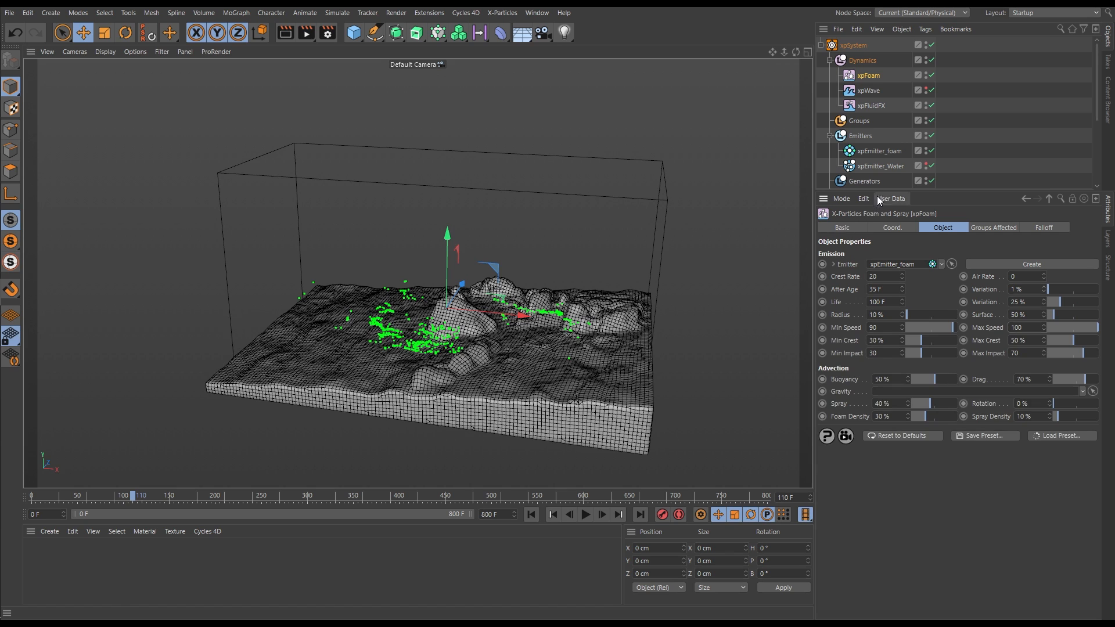
Step: Show xpEmitter_Water in the viewport again and replay the simulation from frame 0 to frame 123
left_click(926, 164)
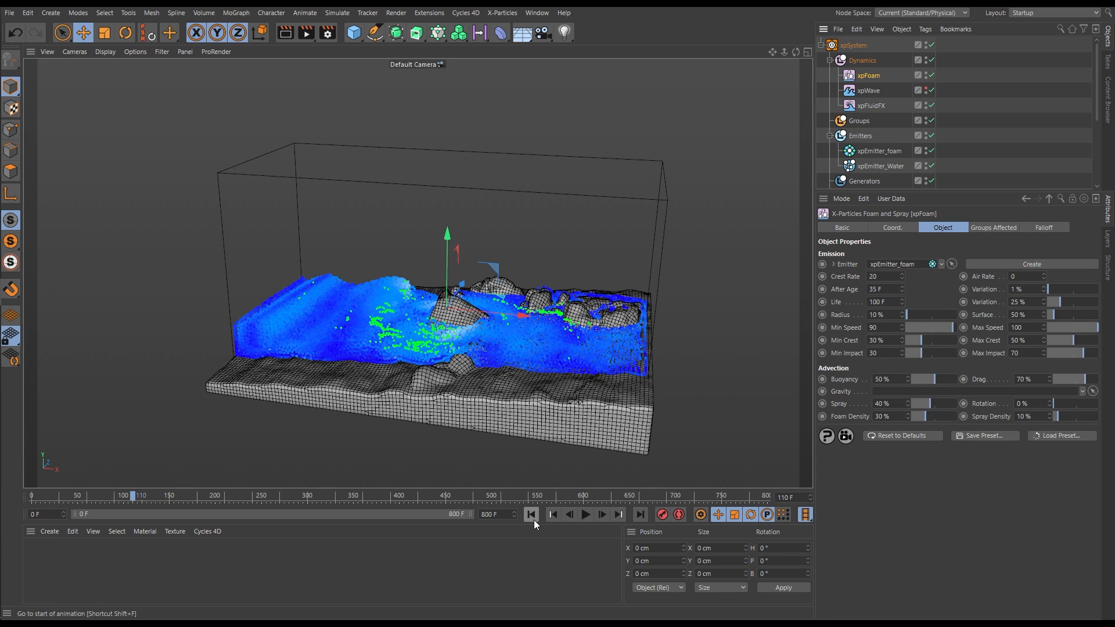
left_click(533, 518)
left_click(586, 516)
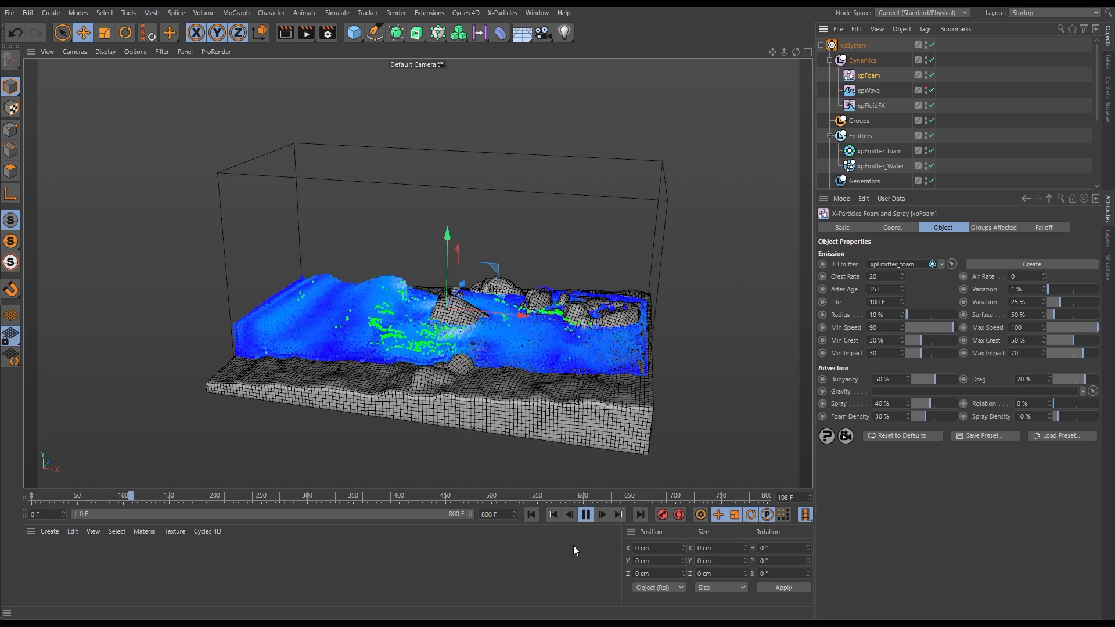
left_click(586, 515)
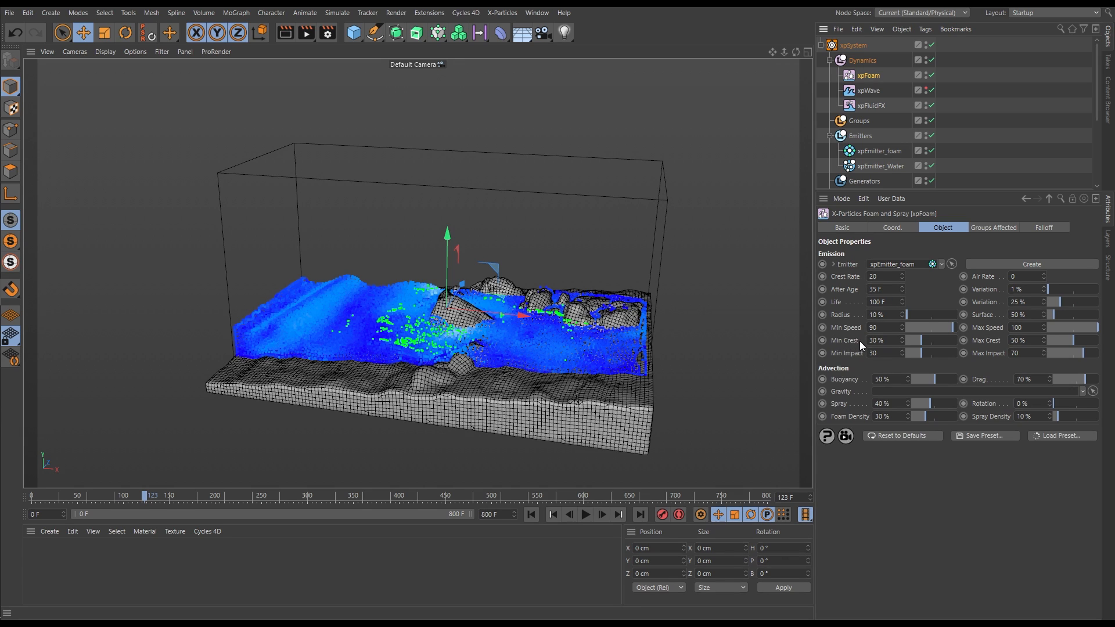
Step: Try xpFoam with a Min Speed of 10 and Max Speed of 20, replaying the simulation to frame 178
left_click(883, 325)
type("10")
key("Return")
left_click(1029, 328)
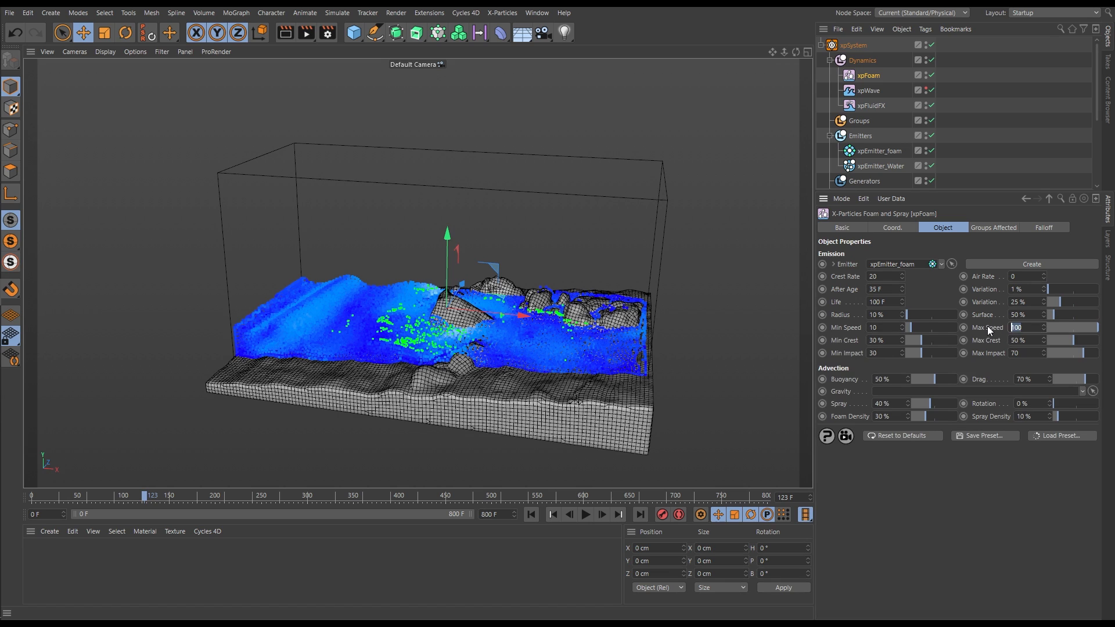
type("20")
key("Return")
left_click(531, 514)
left_click(587, 515)
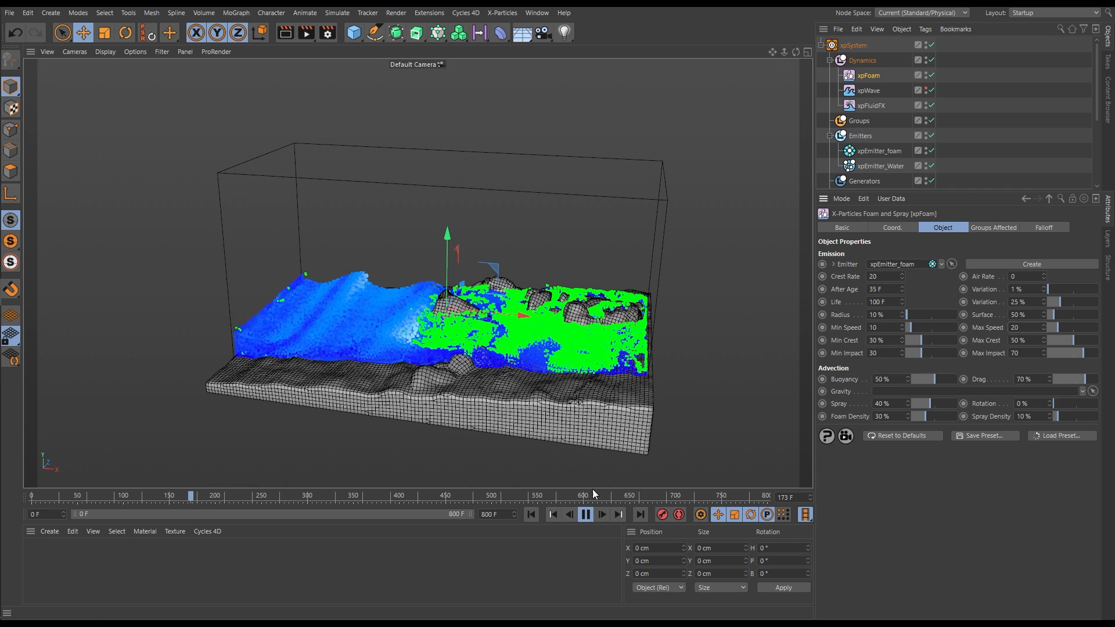
key("F8")
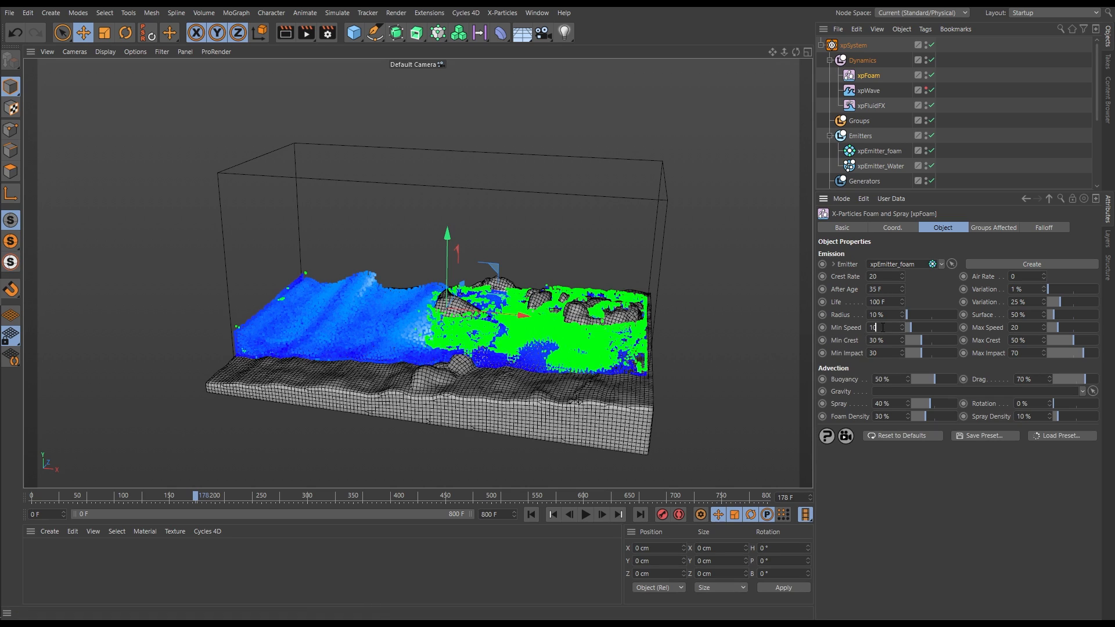
Step: Set xpFoam's Min Speed to 70 and Max Speed to 90, and replay the simulation from frame 0 to frame 77
key("Return")
left_click(1025, 328)
key("Return")
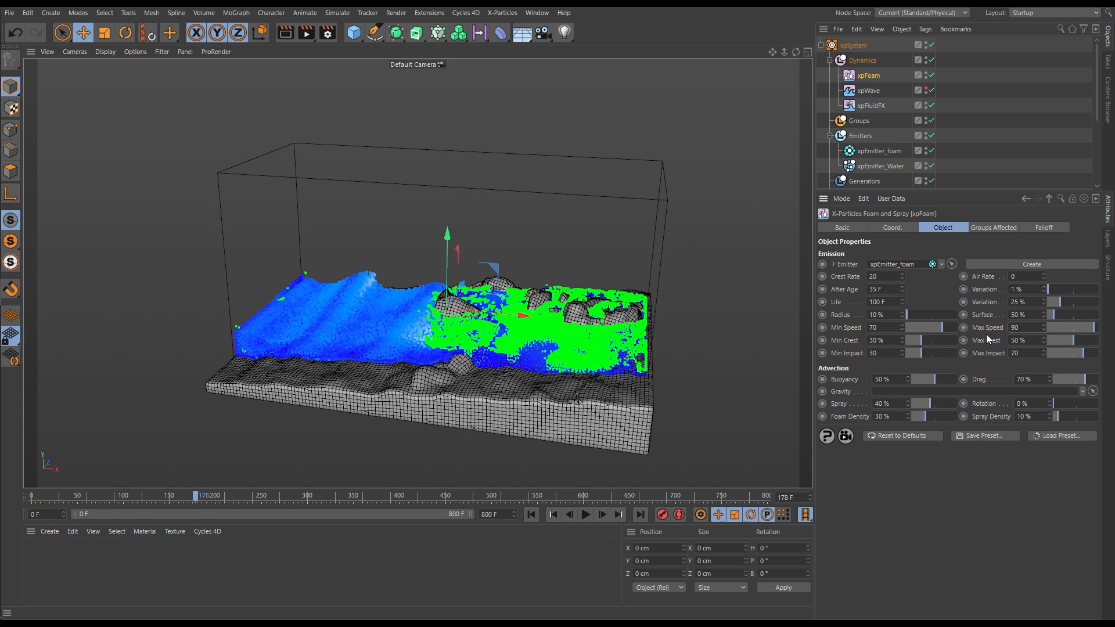
left_click(531, 515)
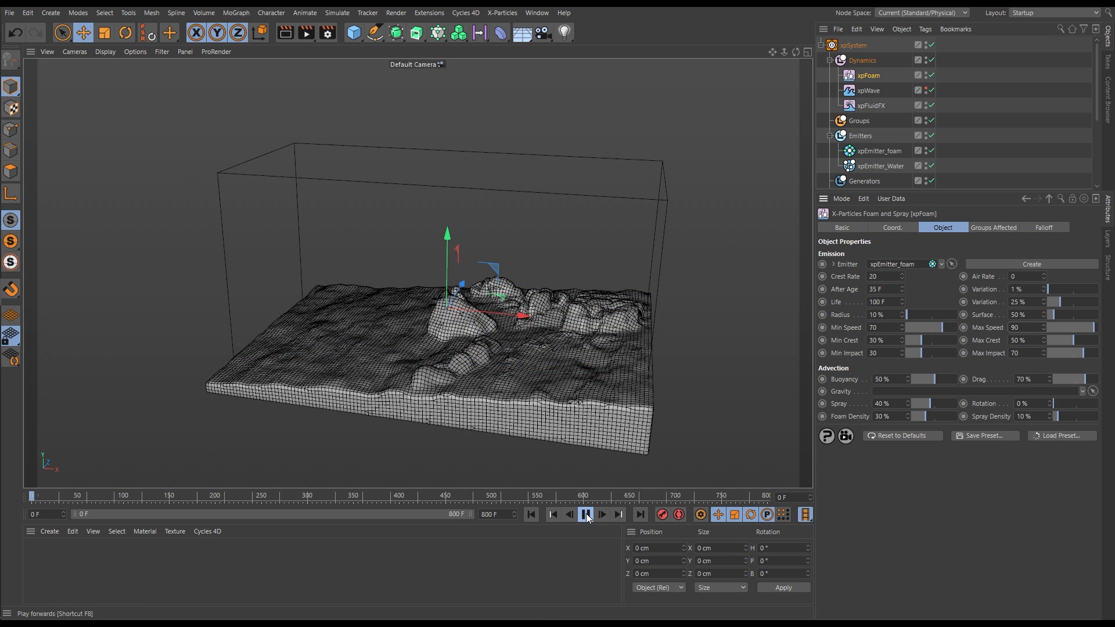
left_click(586, 514)
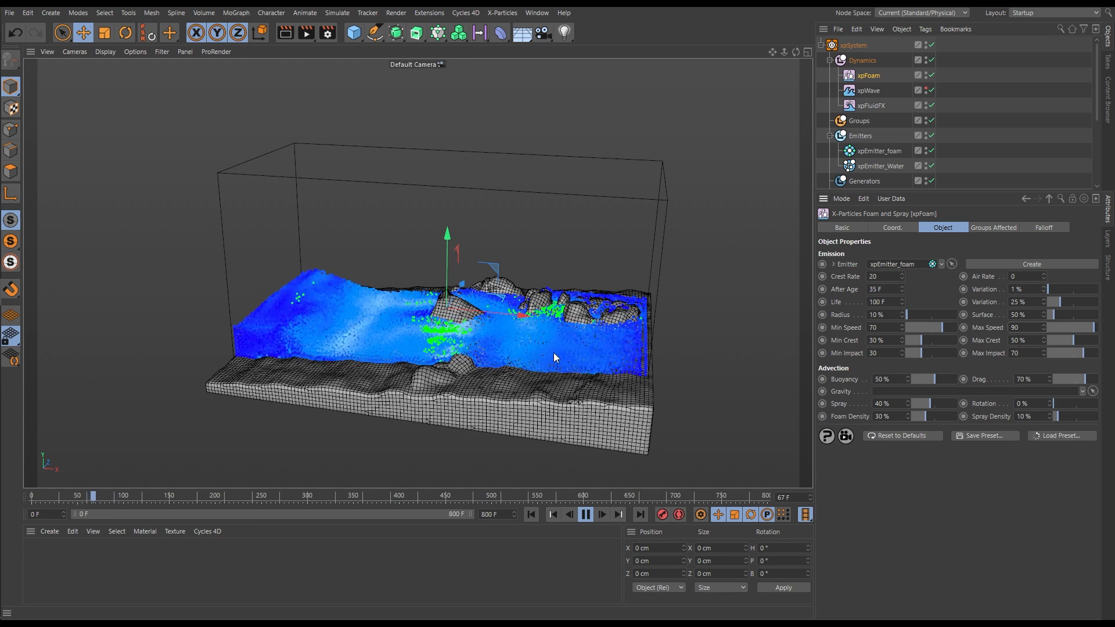
left_click(585, 515)
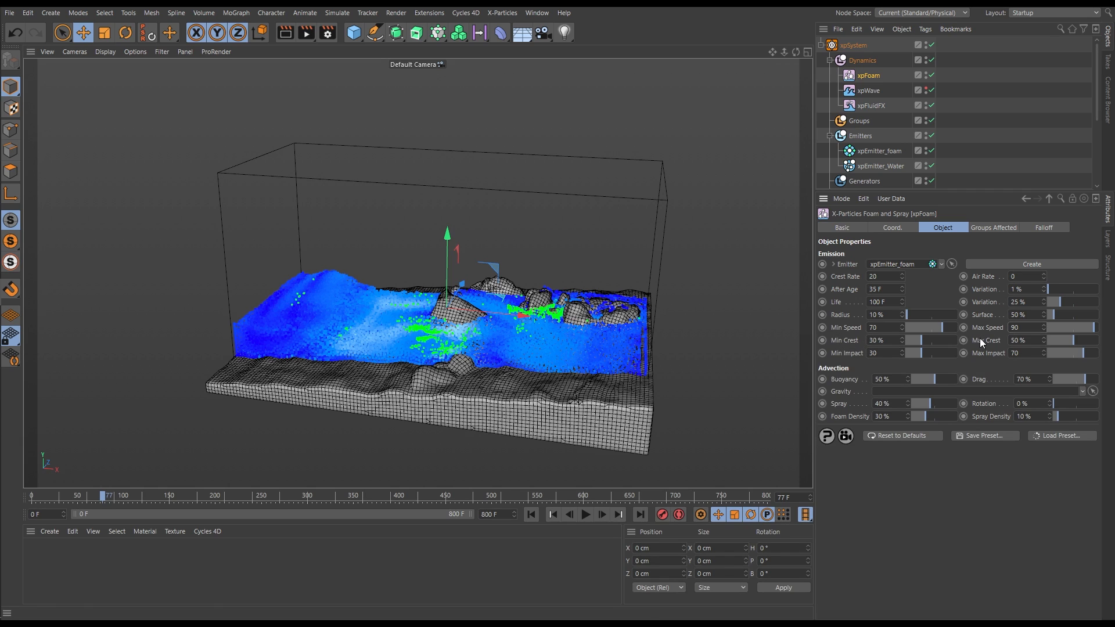
Step: Replay the simulation from frame 0, pausing at frames 56 and 66, and view xpFluidFX's object properties
left_click(531, 515)
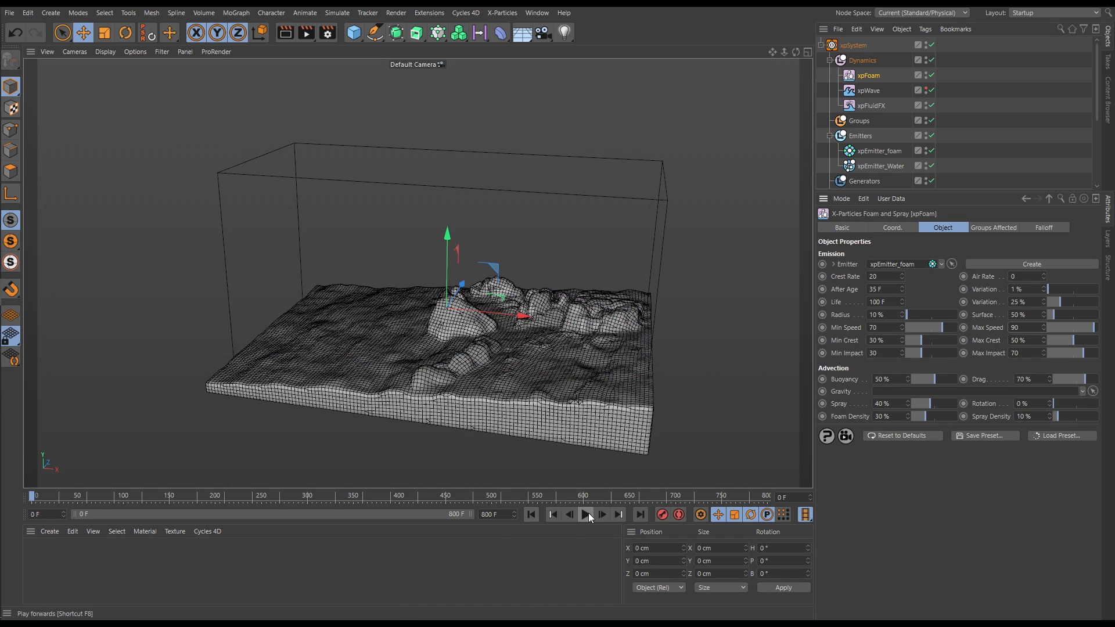
left_click(587, 515)
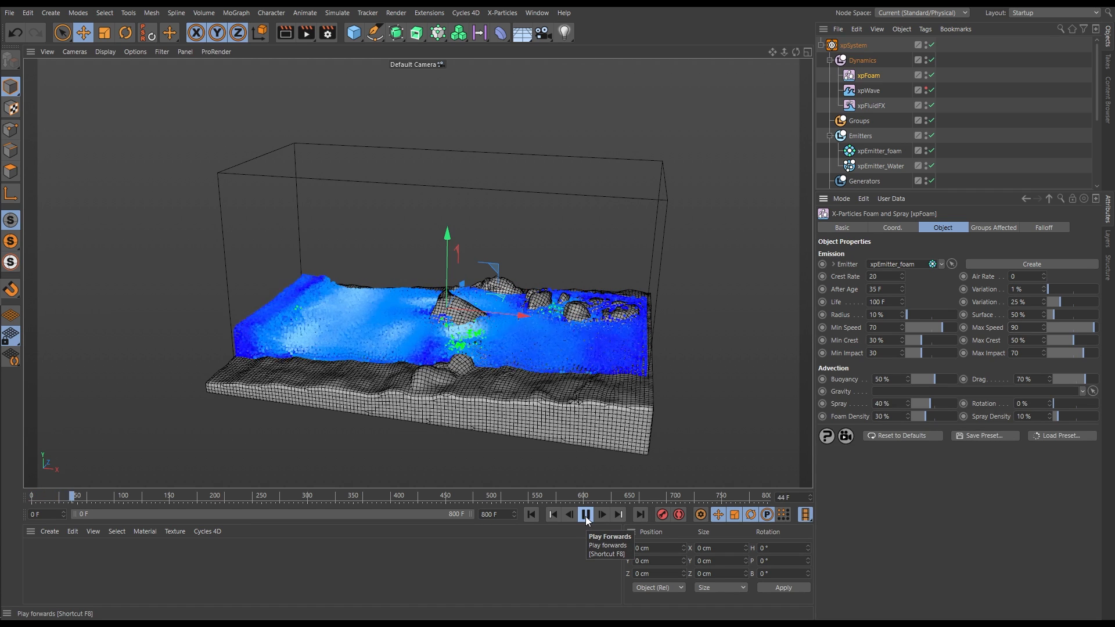
left_click(585, 515)
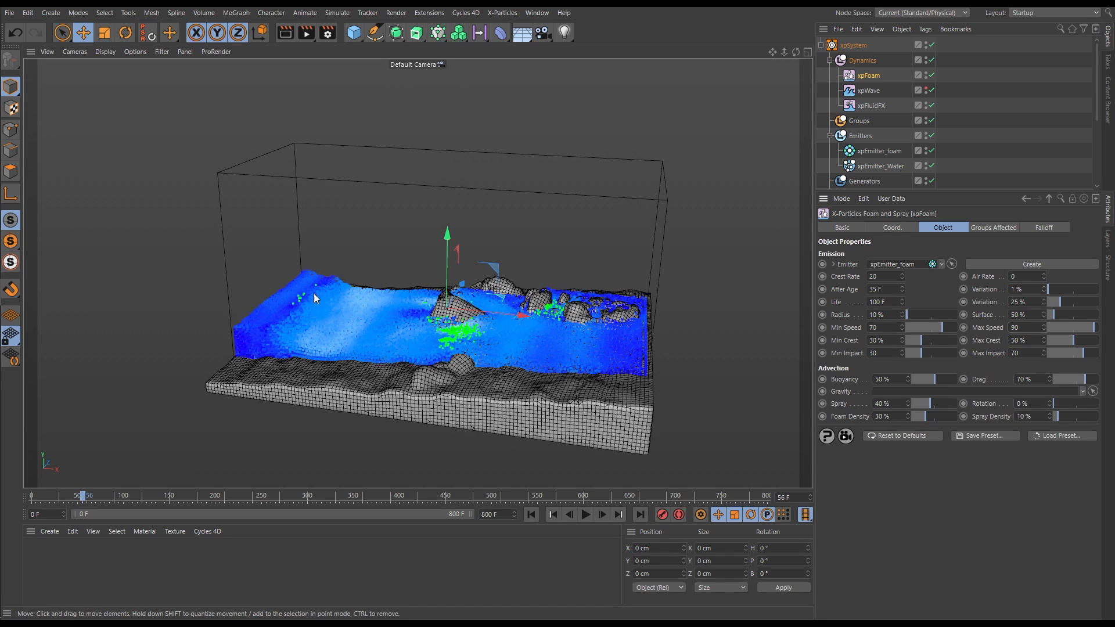
left_click(586, 514)
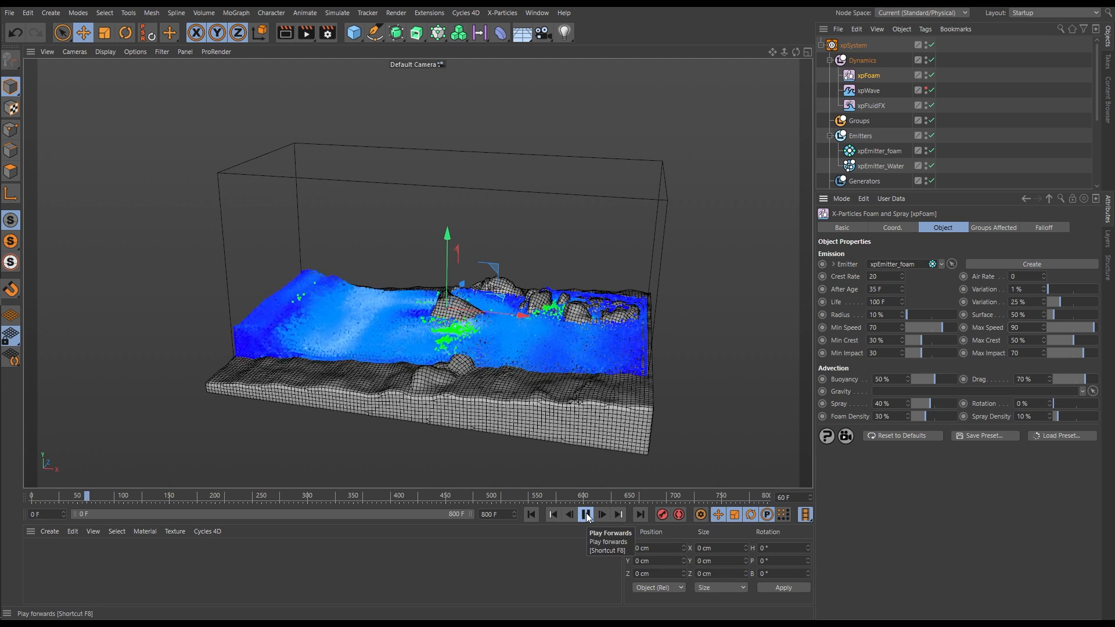
left_click(585, 515)
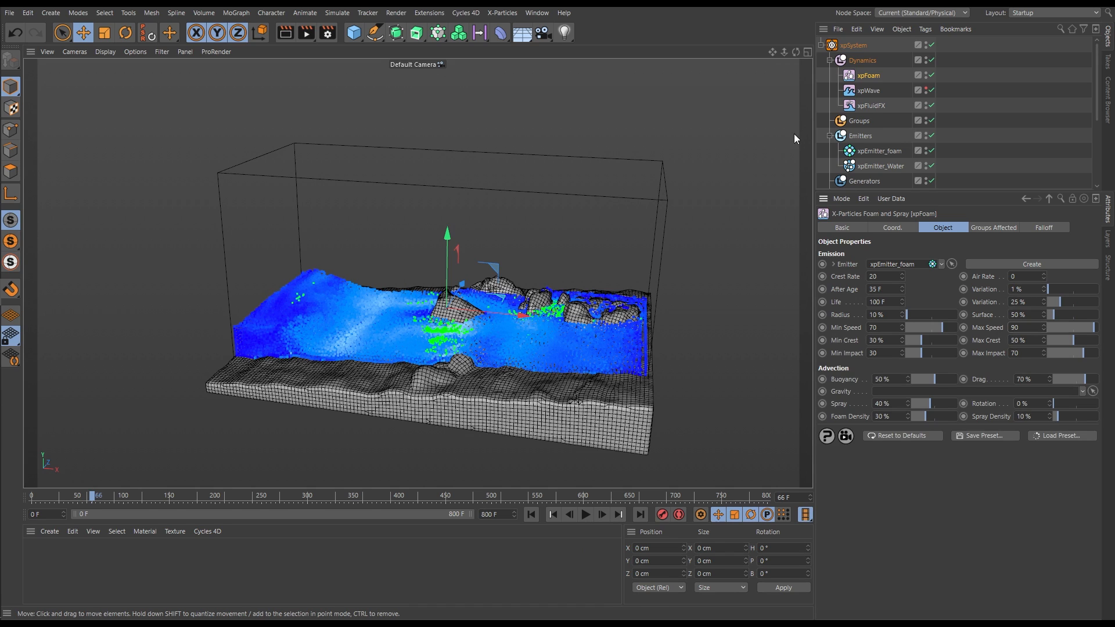
left_click(872, 106)
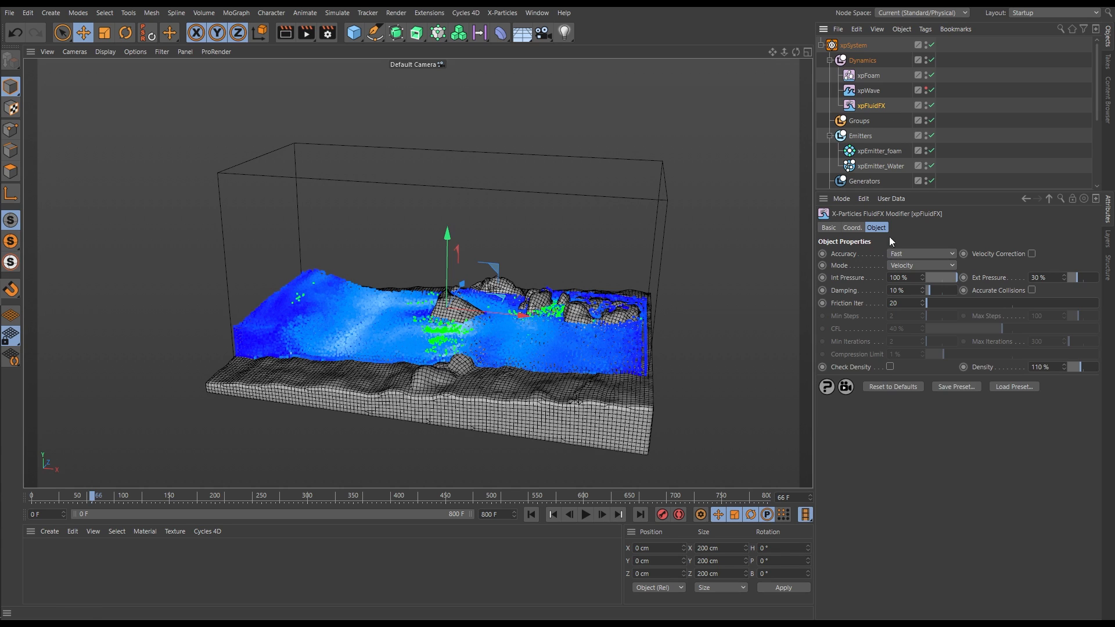
Step: Set xpFoam's Min Crest to 5% and Max Crest to 15%, and replay the simulation from frame 0 to frame 136
left_click(869, 75)
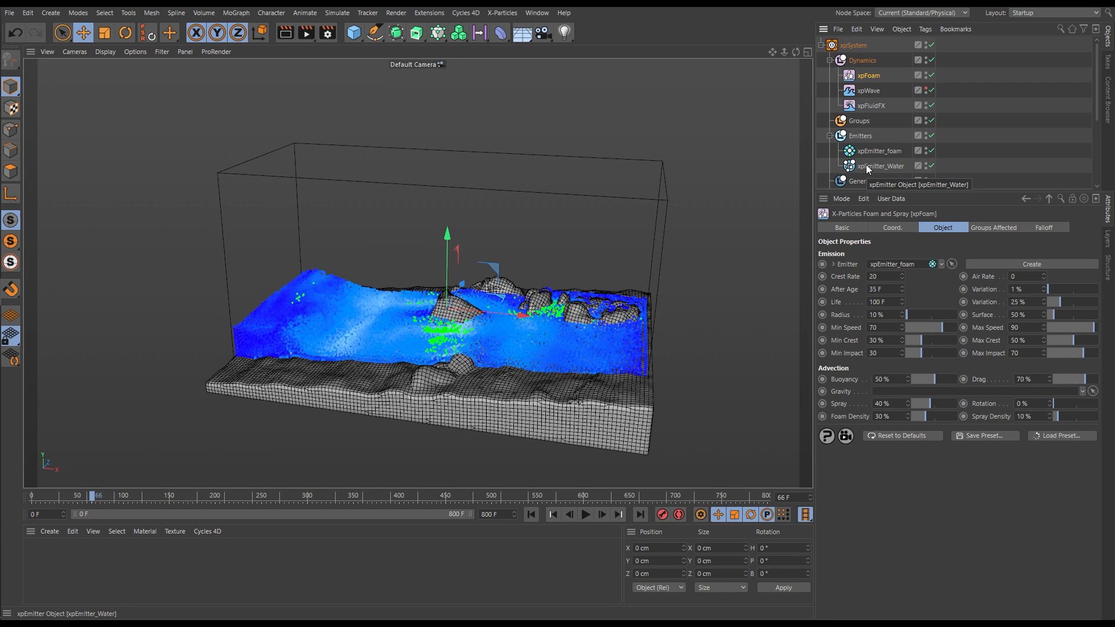
left_click(870, 340)
type("5")
key("Return")
left_click_drag(1035, 342, 985, 403)
type("15")
key("Return")
left_click(530, 515)
left_click(585, 516)
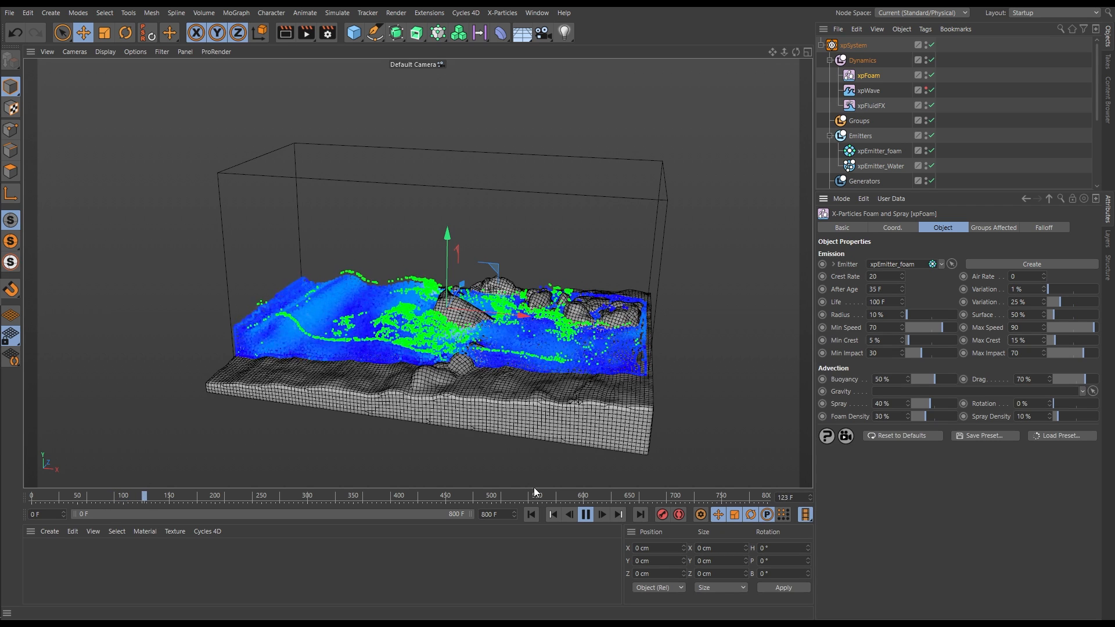
left_click(585, 515)
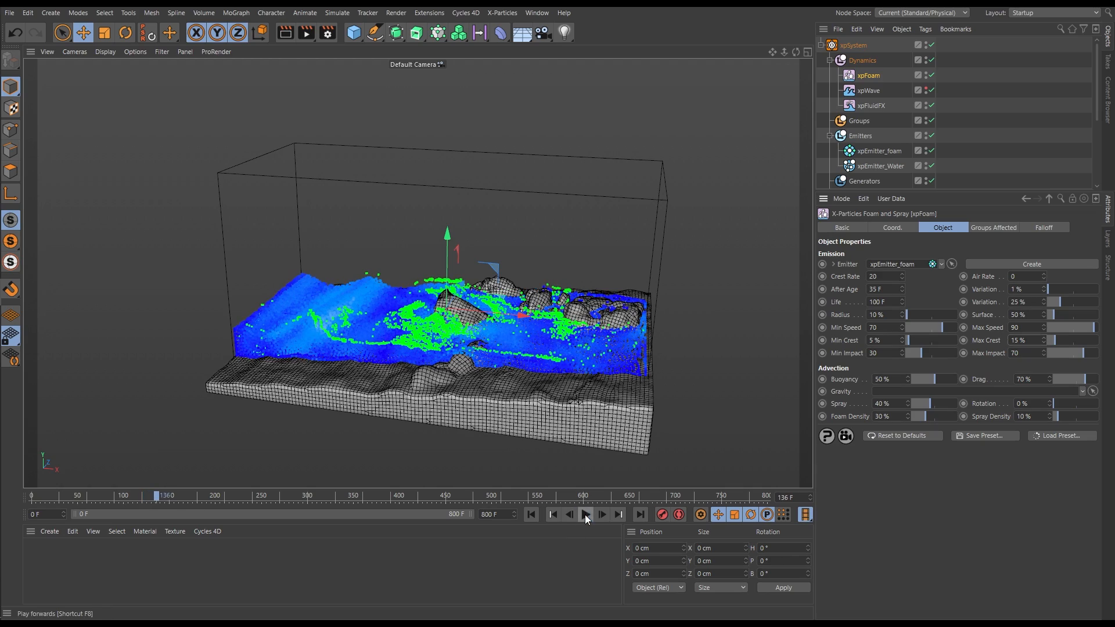
Step: Examine the foam distribution on the wave crests and around the rocks from several angles at frame 136
left_click_drag(364, 300, 473, 321, "alt")
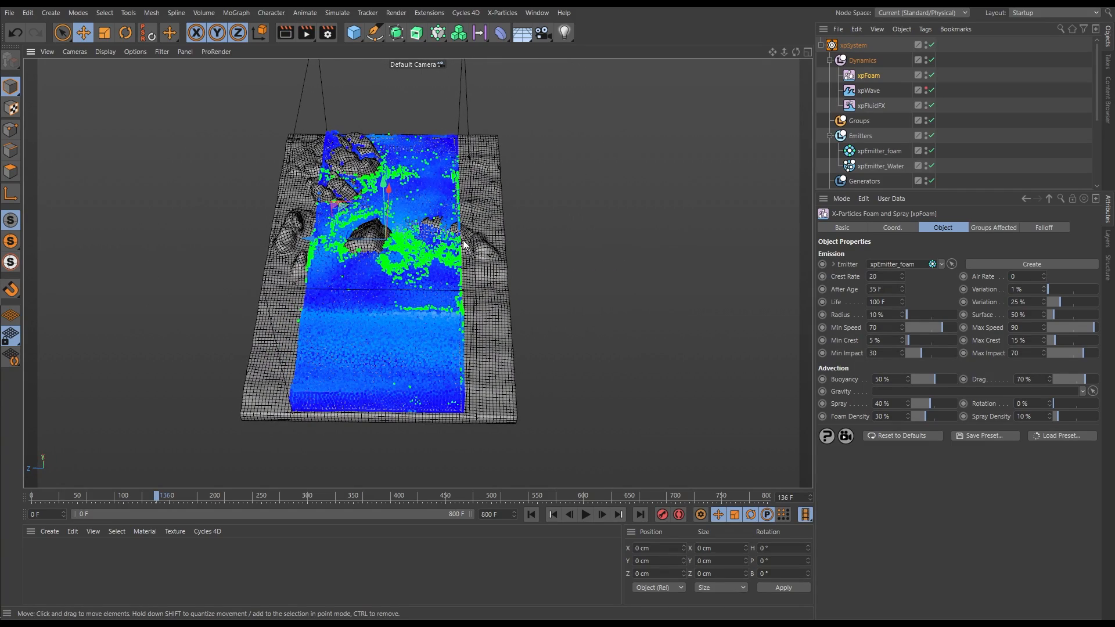
left_click_drag(453, 266, 447, 291, "alt")
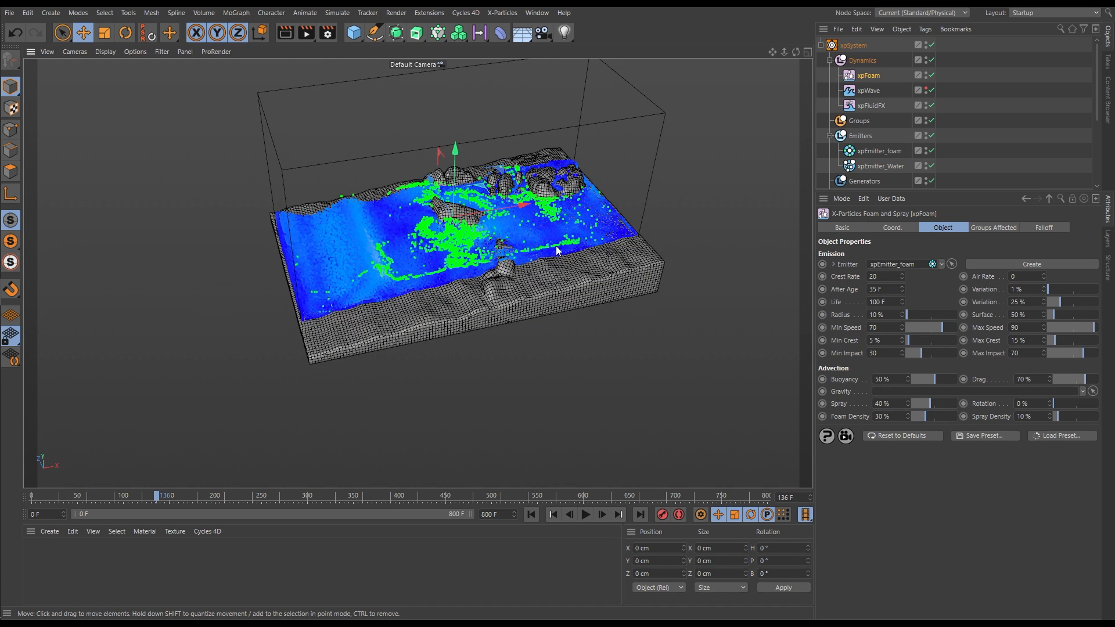
left_click_drag(465, 236, 514, 280, "alt")
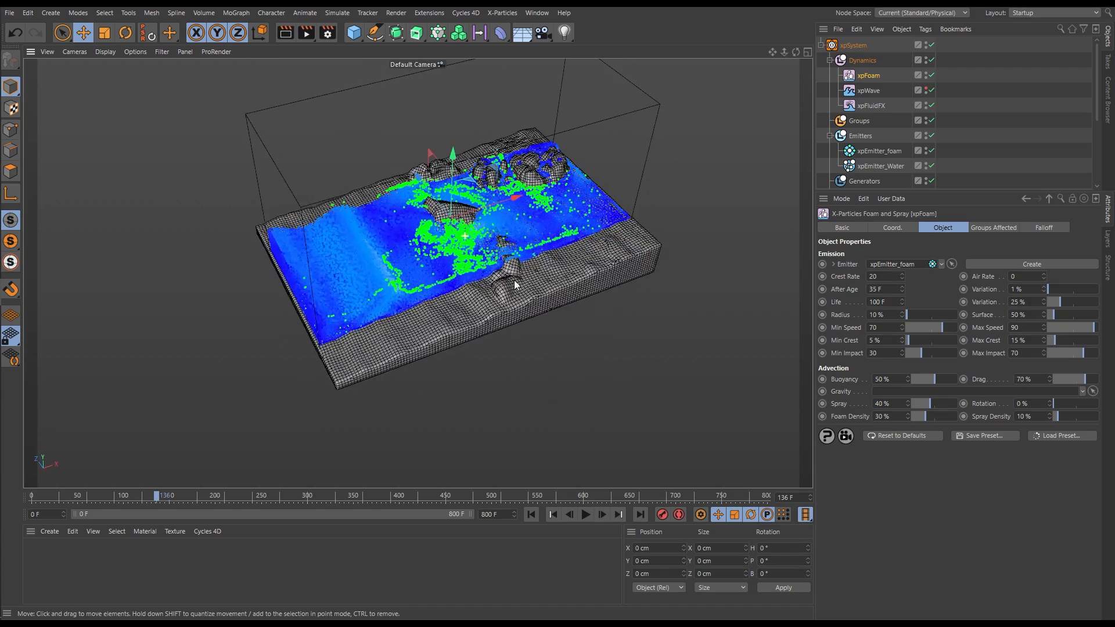
left_click_drag(469, 234, 437, 268, "alt")
right_click_drag(445, 259, 463, 262, "alt")
left_click_drag(463, 262, 435, 233, "alt")
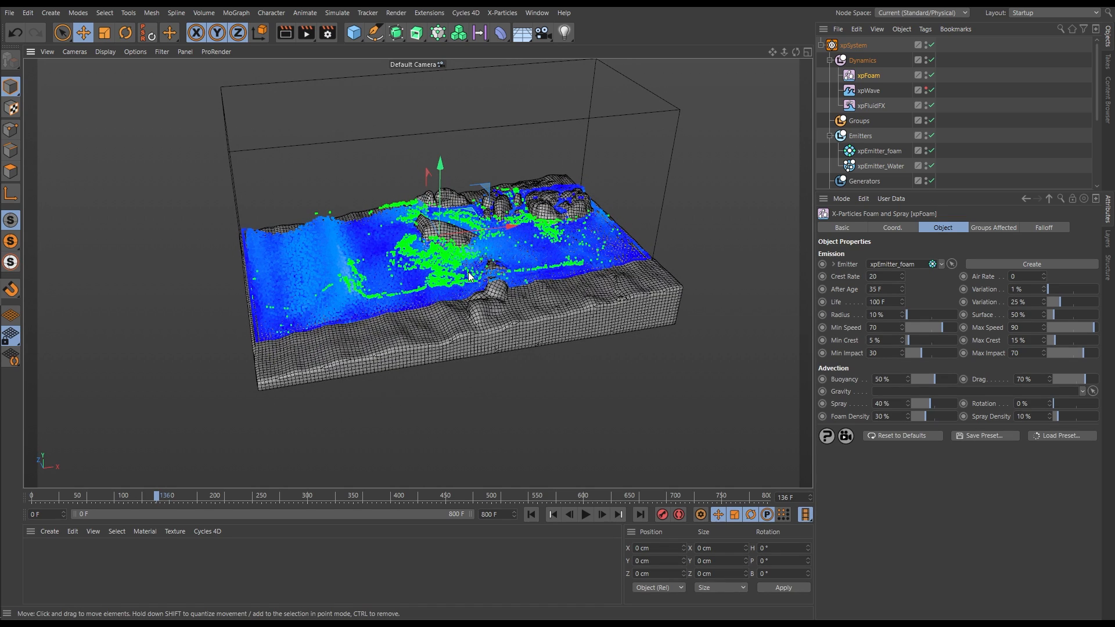
left_click_drag(433, 280, 581, 306, "alt")
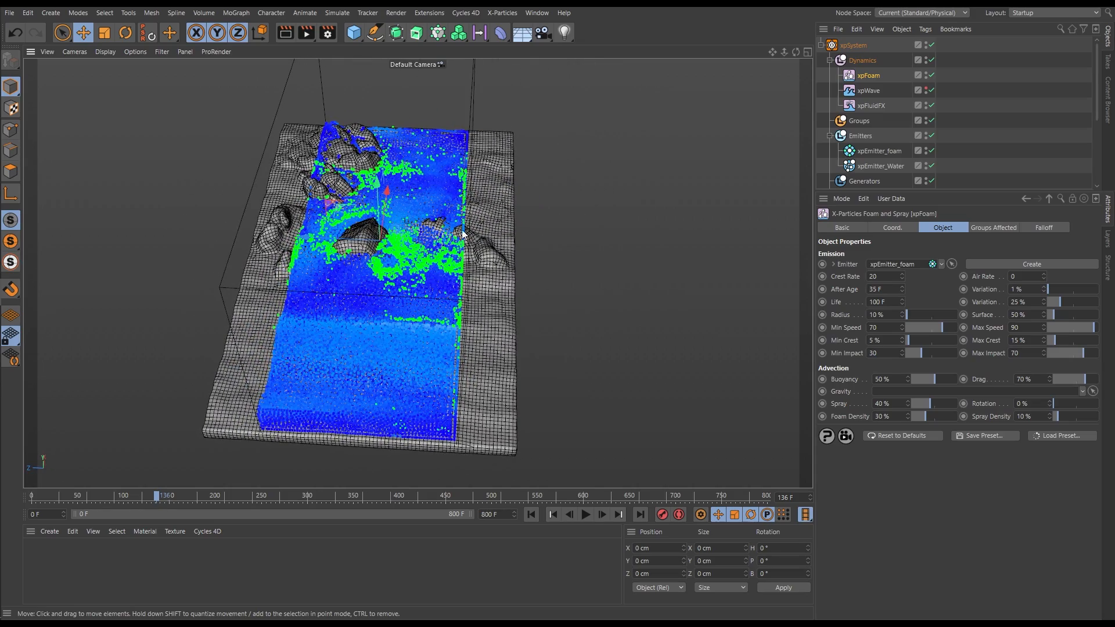
left_click_drag(462, 209, 296, 263, "alt")
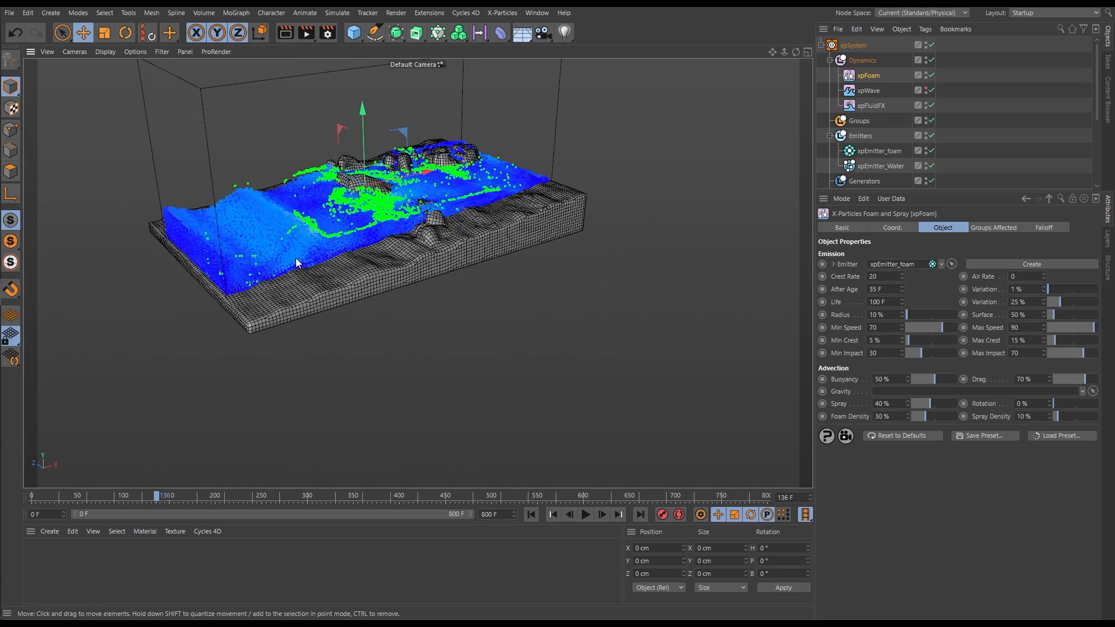
left_click_drag(342, 221, 598, 204, "alt")
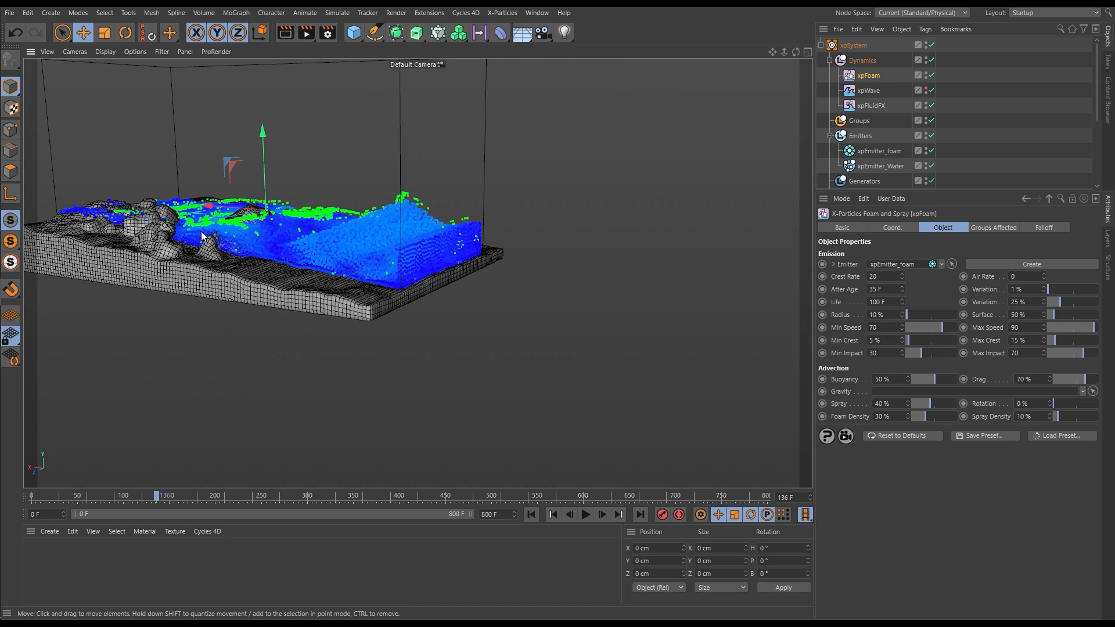
left_click_drag(418, 209, 193, 221, "alt")
left_click_drag(418, 273, 490, 247, "alt")
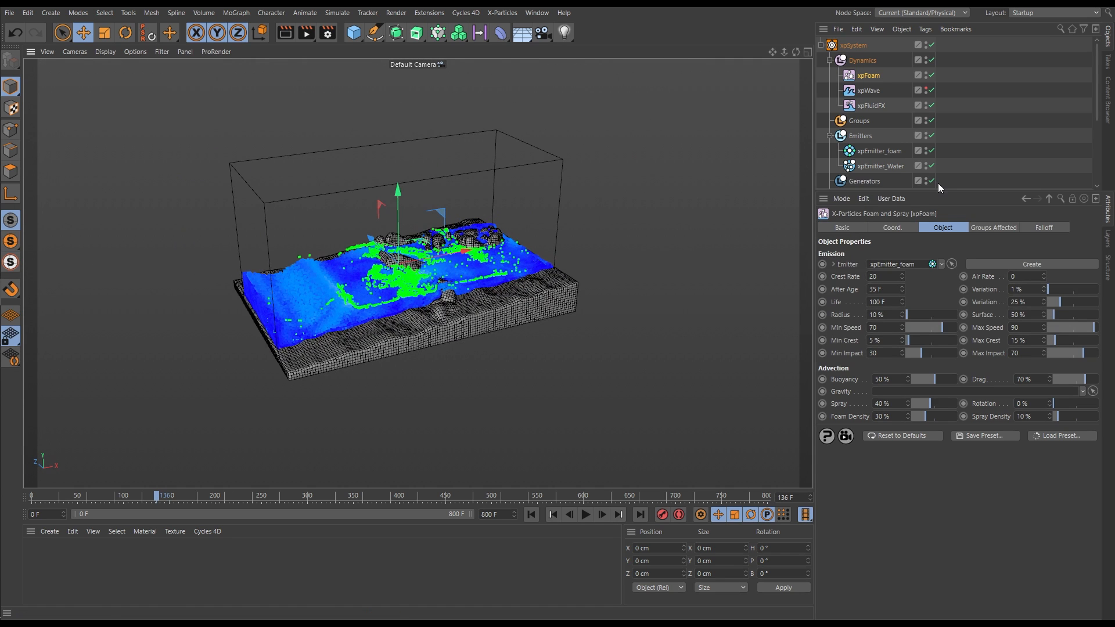
Step: Add a second xpKill control modifier to the system's Modifiers folder
left_click_drag(941, 193, 941, 334)
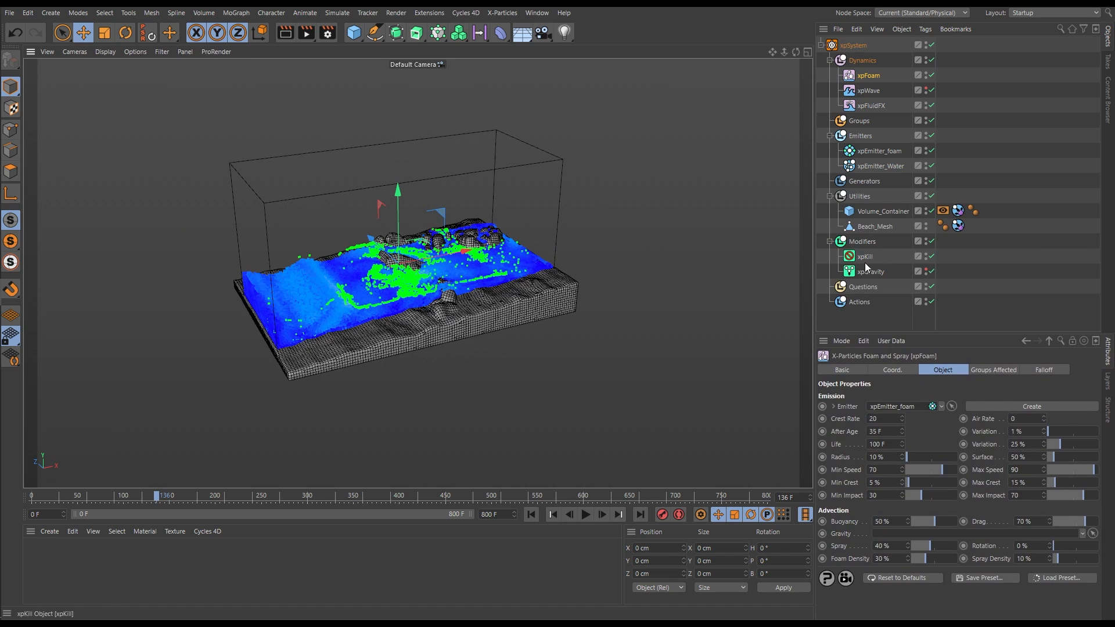
left_click(865, 242)
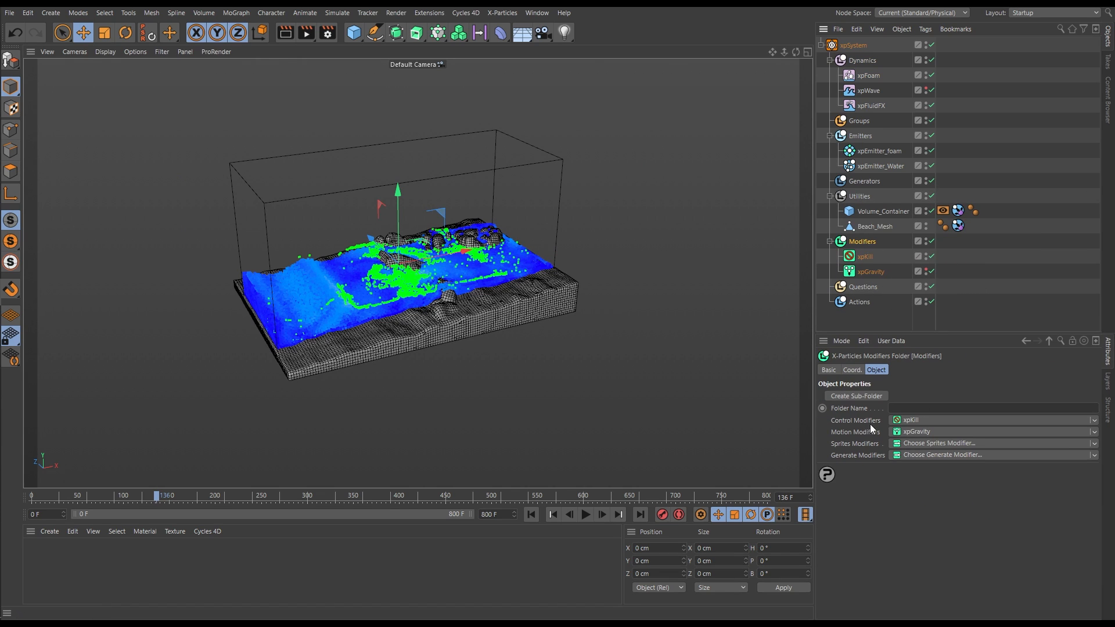
left_click(1095, 420)
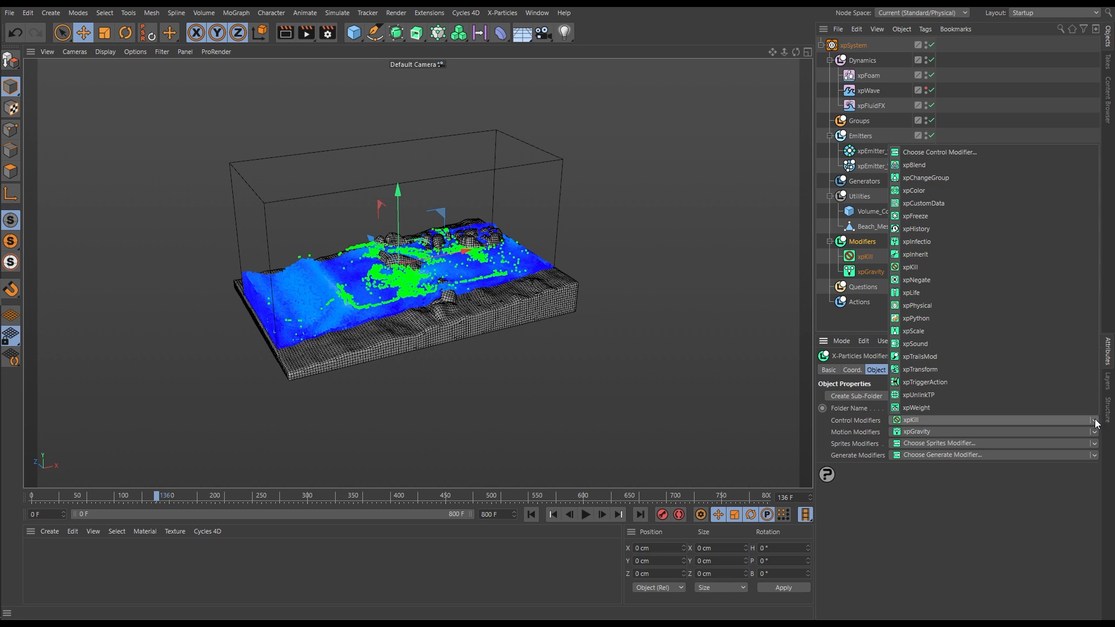
left_click(910, 268)
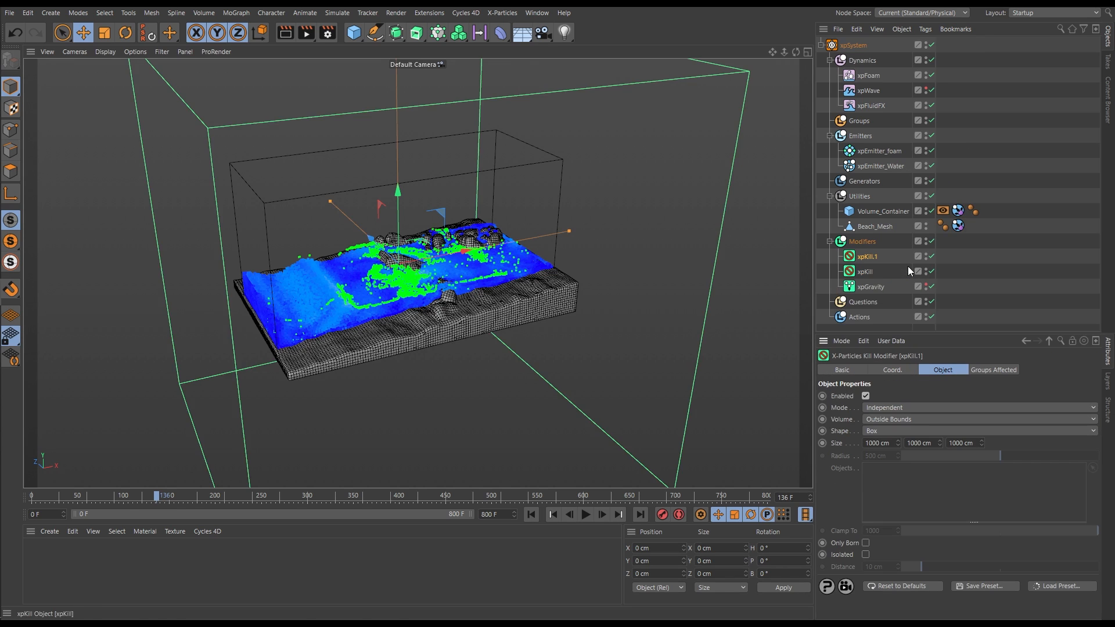
Step: Narrow the new kill modifier's box in X to about 690 cm so its sides line up with the water volume
scroll(474, 266, "down", 4)
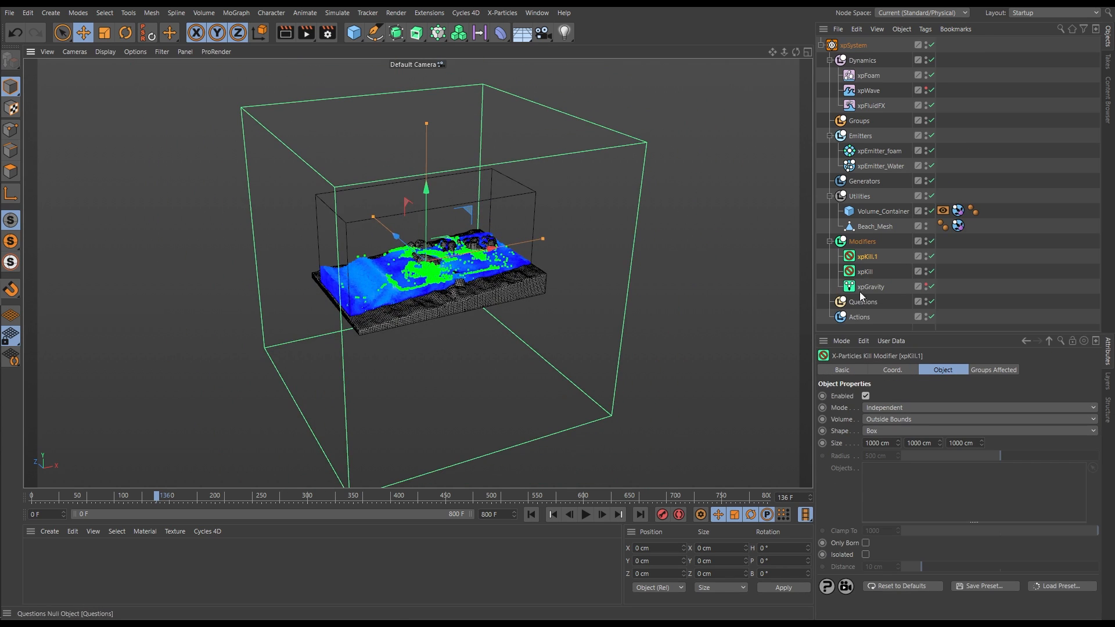
left_click_drag(420, 287, 450, 262, "alt")
left_click_drag(577, 257, 549, 270)
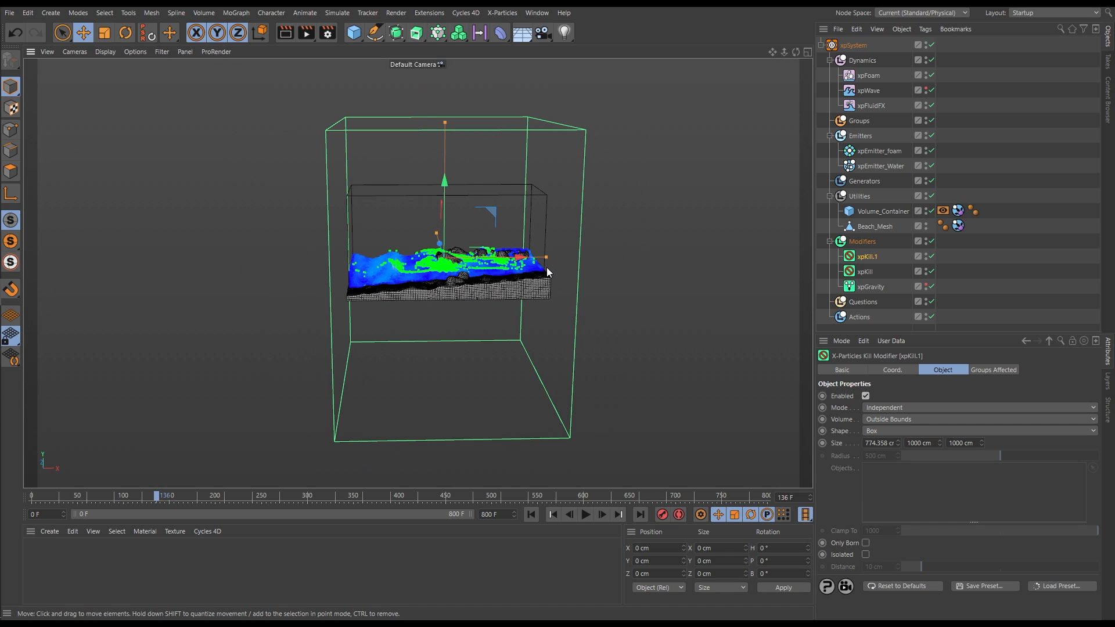
middle_click(547, 272)
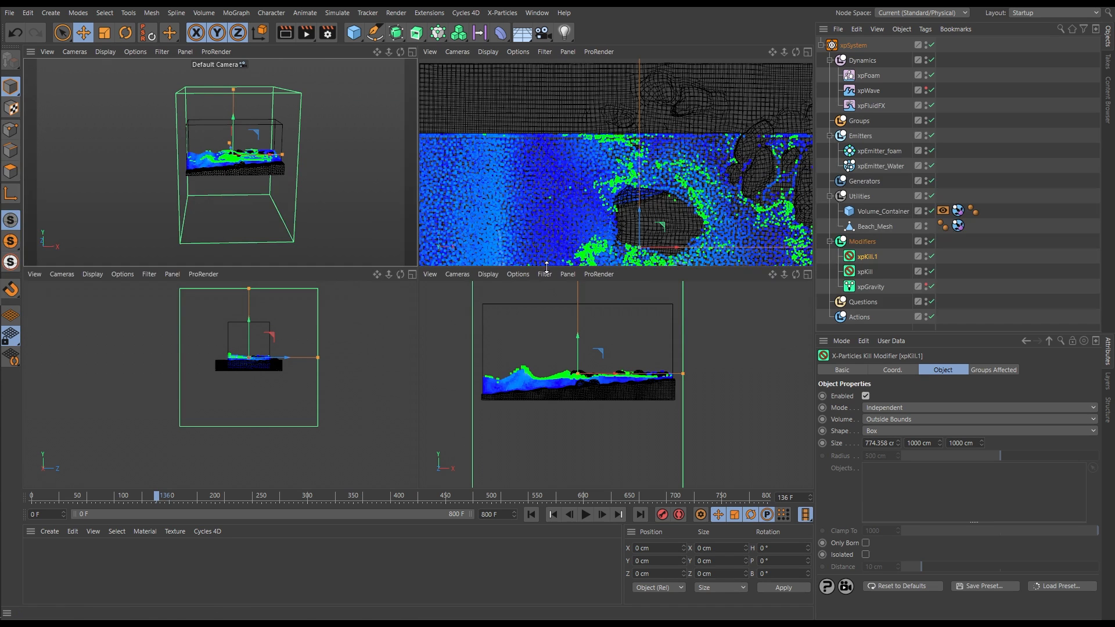
scroll(607, 420, "down", 5)
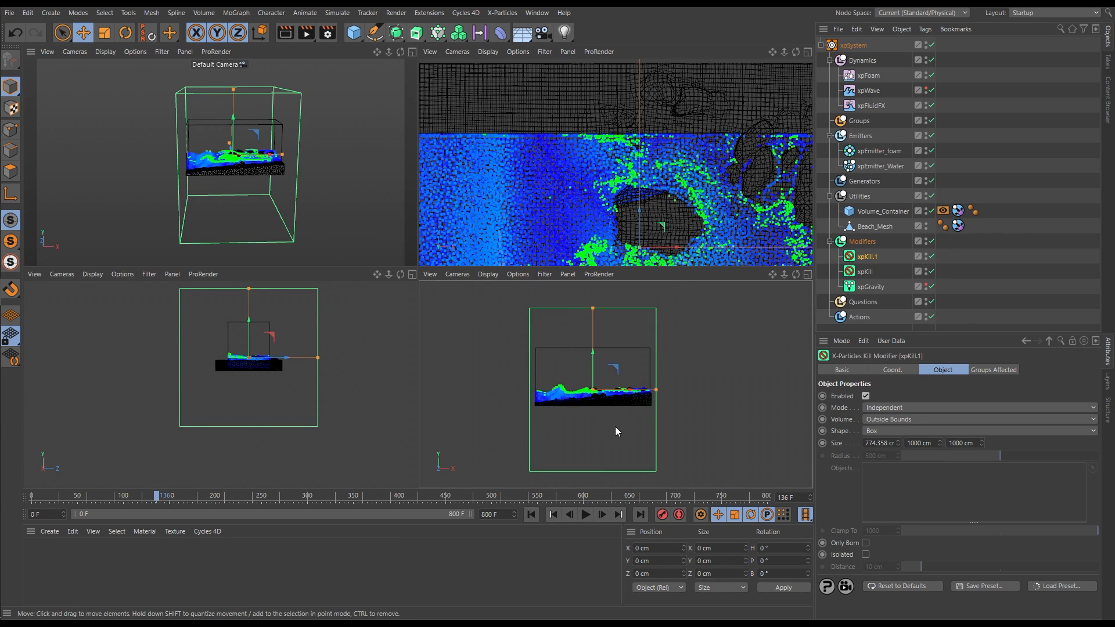
left_click(808, 275)
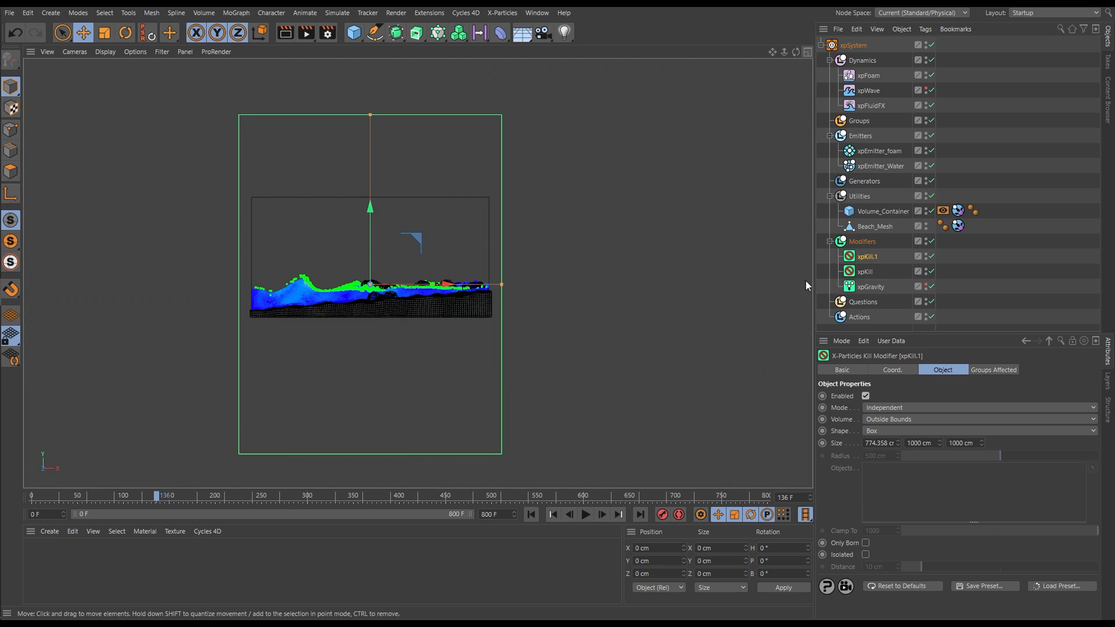
scroll(423, 281, "up", 3)
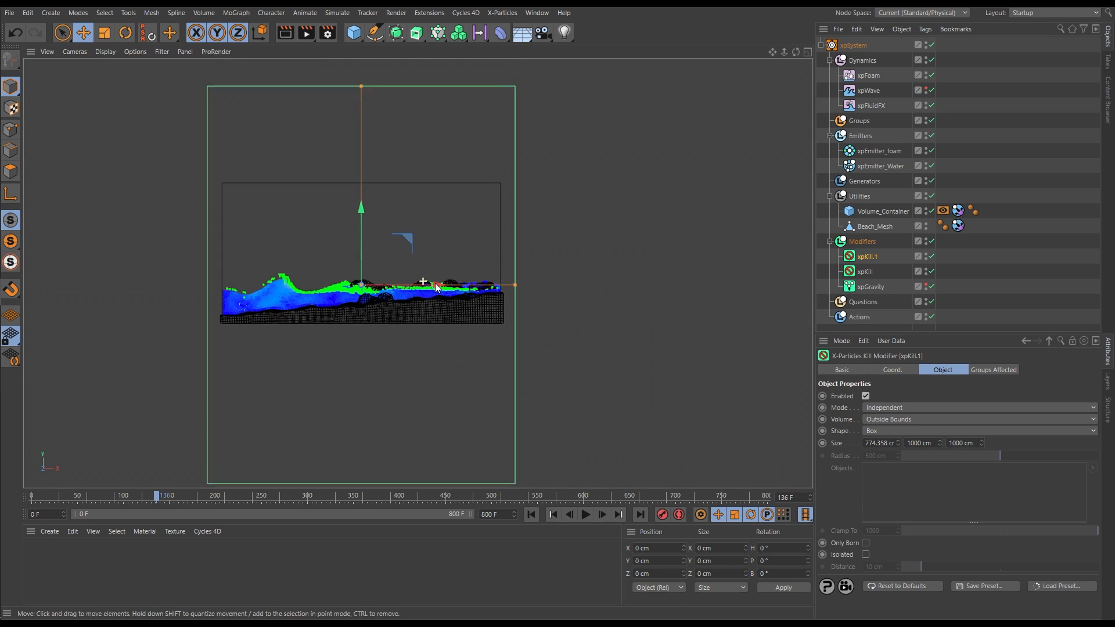
left_click_drag(521, 288, 504, 291)
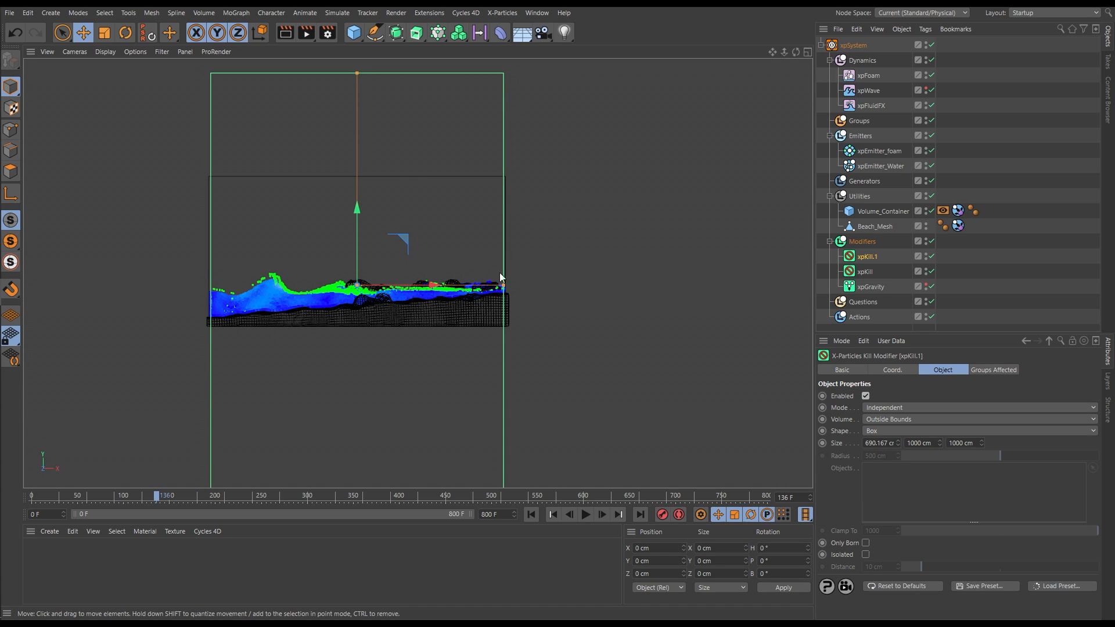
Step: Reduce the new kill box's height to about 102 cm so it closely encloses the water surface
right_click_drag(458, 318, 446, 324, "alt")
middle_click_drag(404, 351, 440, 343, "alt")
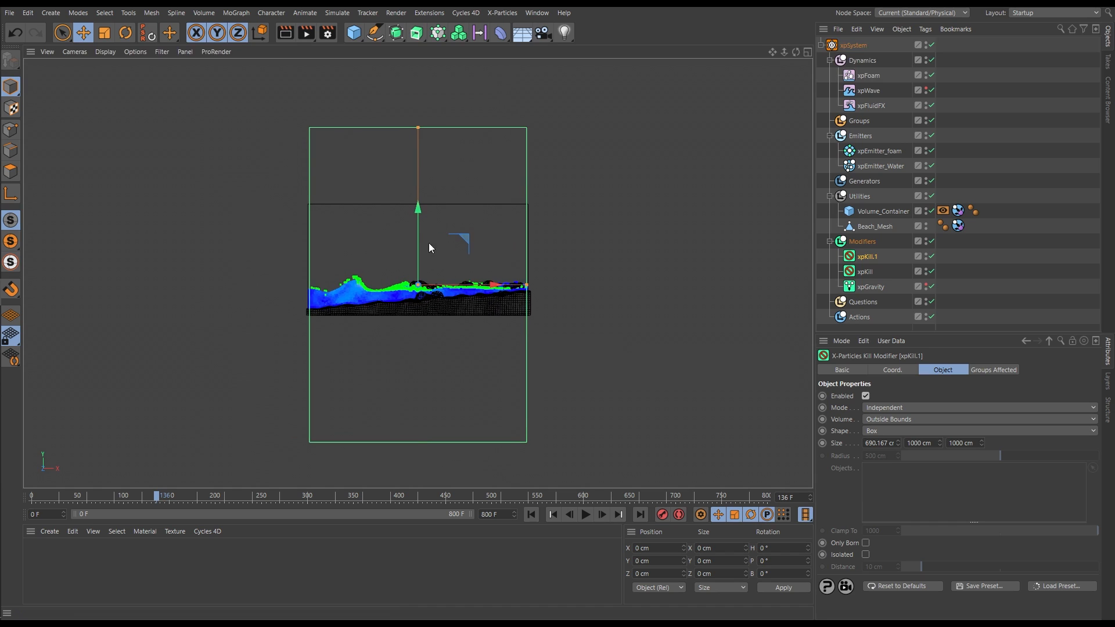
left_click_drag(418, 127, 407, 269)
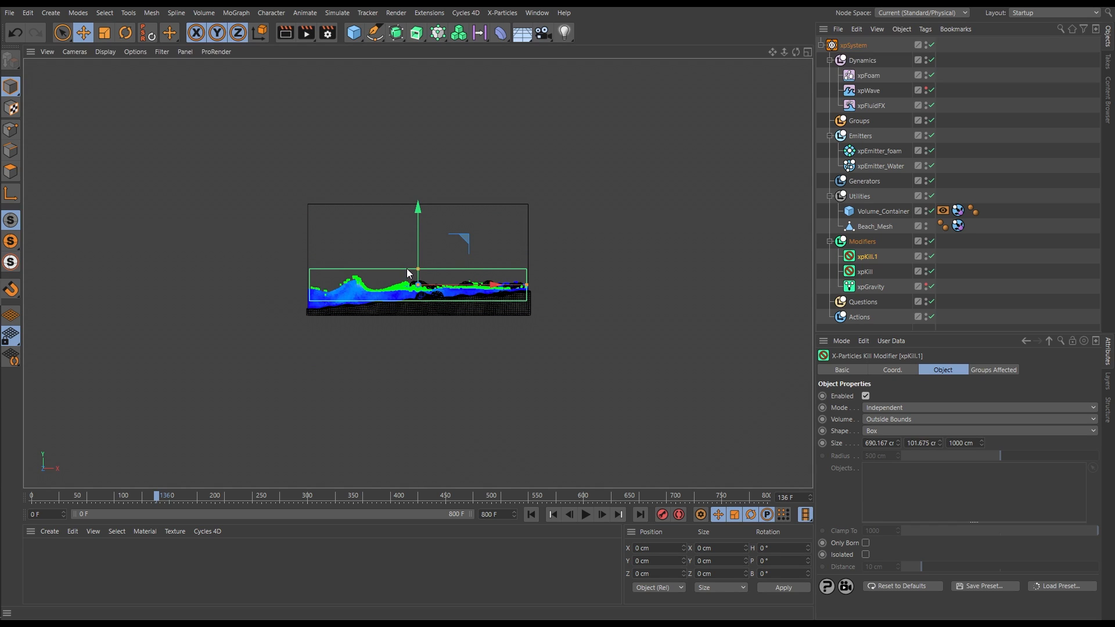
Step: Reduce the new kill box's depth to about 282 cm and its width to about 681 cm, just inside the water's edges
middle_click(572, 299)
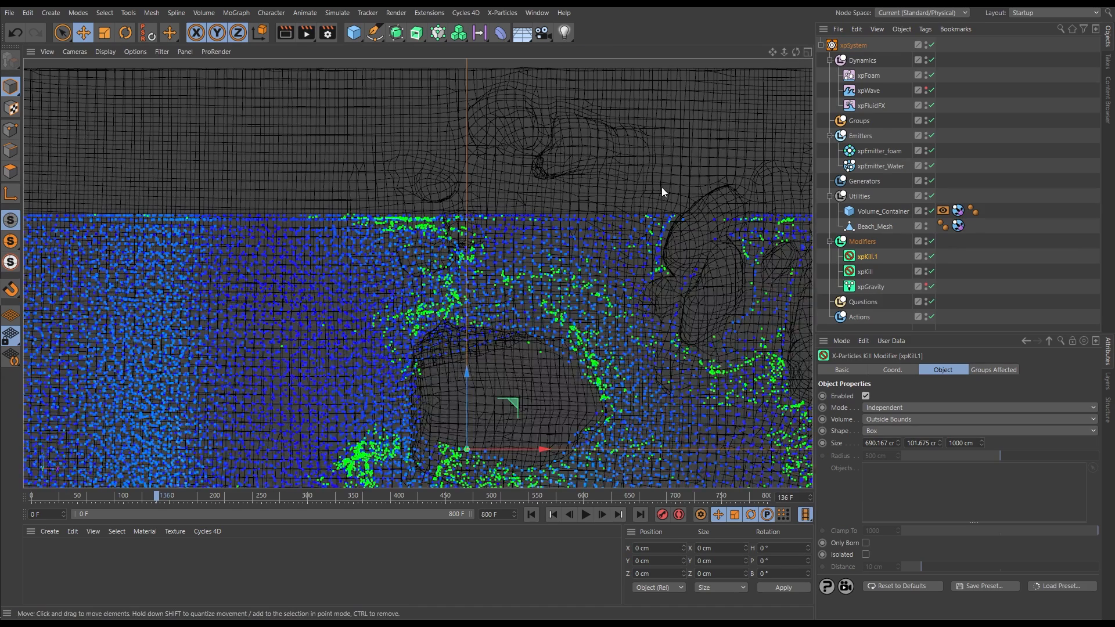
scroll(661, 187, "down", 8)
middle_click_drag(615, 105, 521, 117)
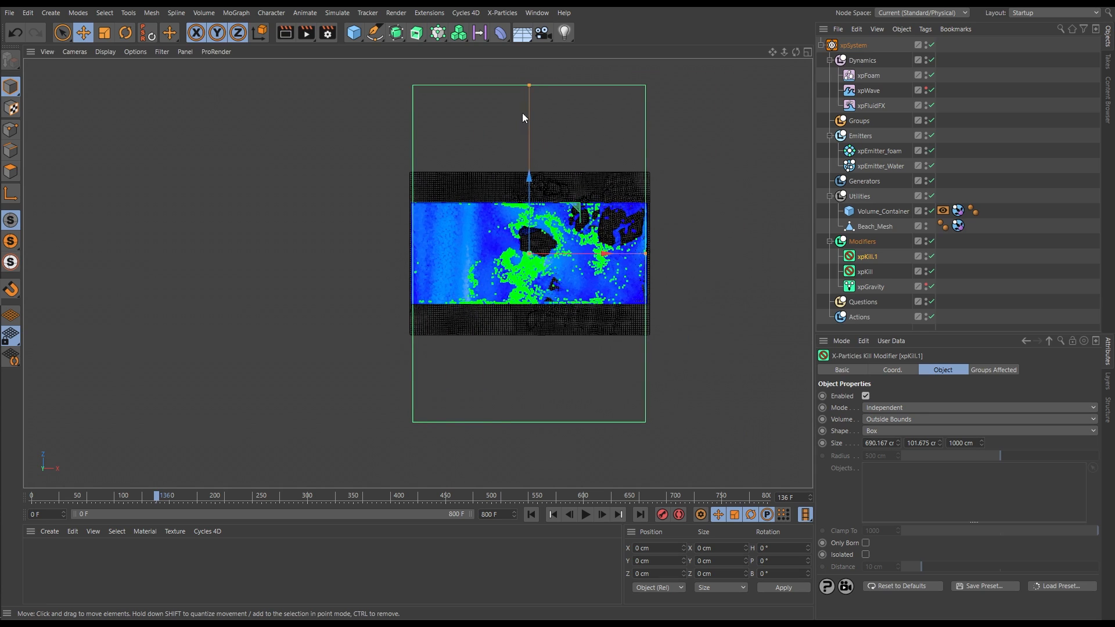
left_click_drag(530, 86, 523, 207)
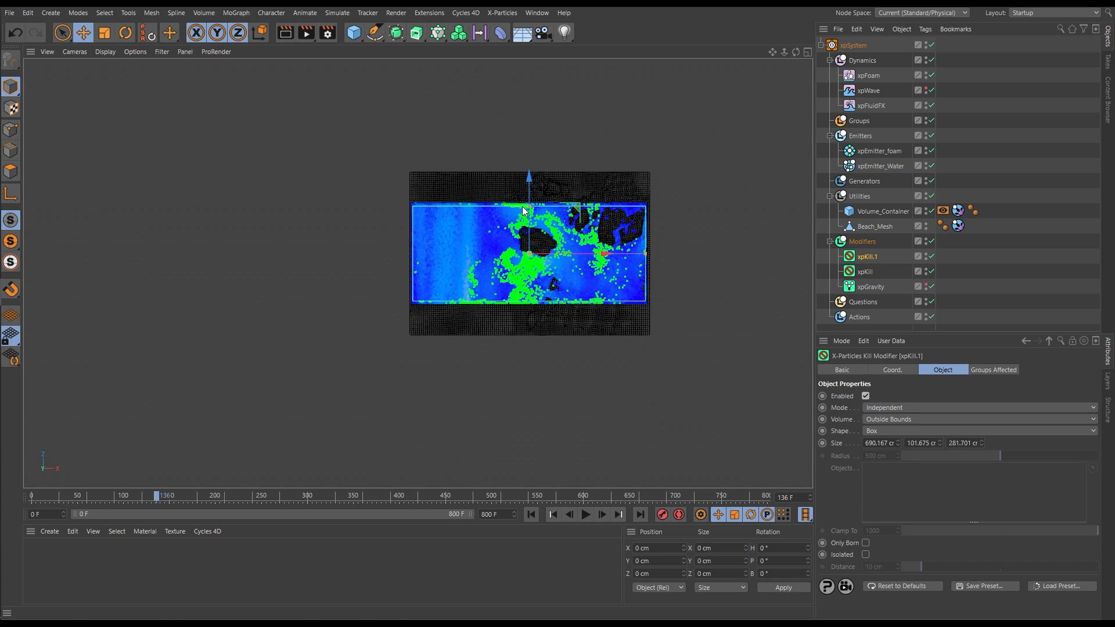
scroll(498, 266, "up", 5)
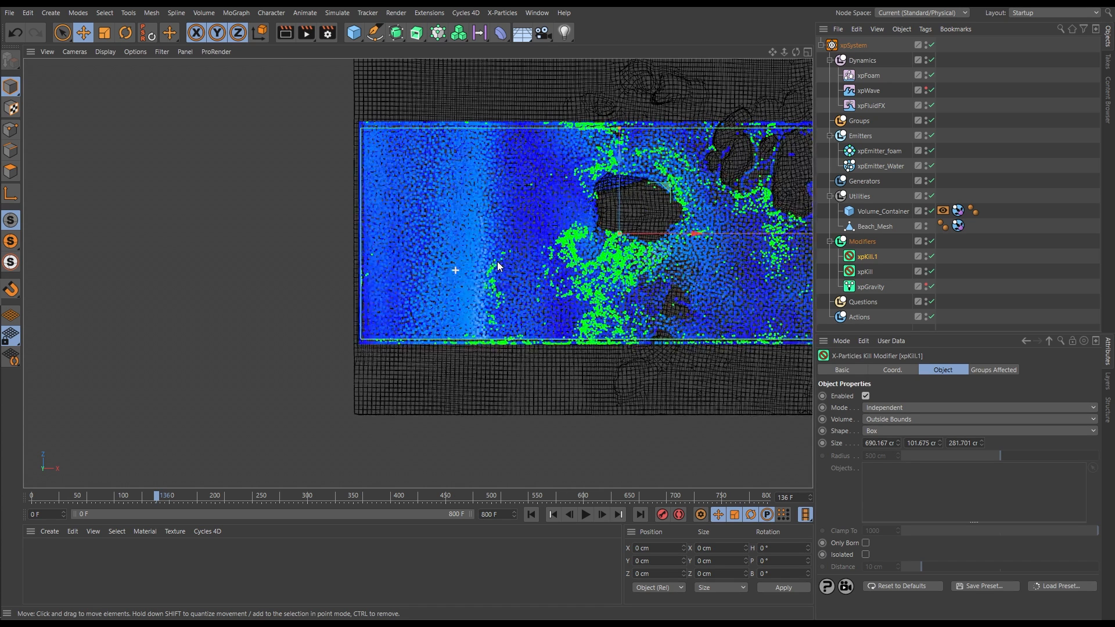
scroll(493, 264, "down", 4)
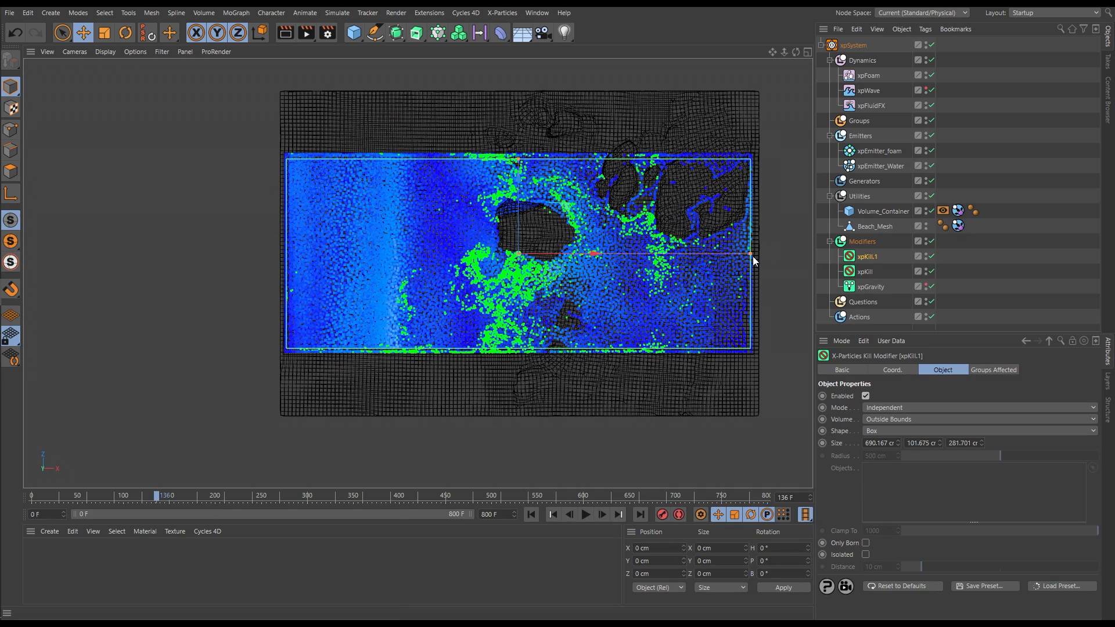
left_click_drag(751, 253, 747, 254)
key("F1")
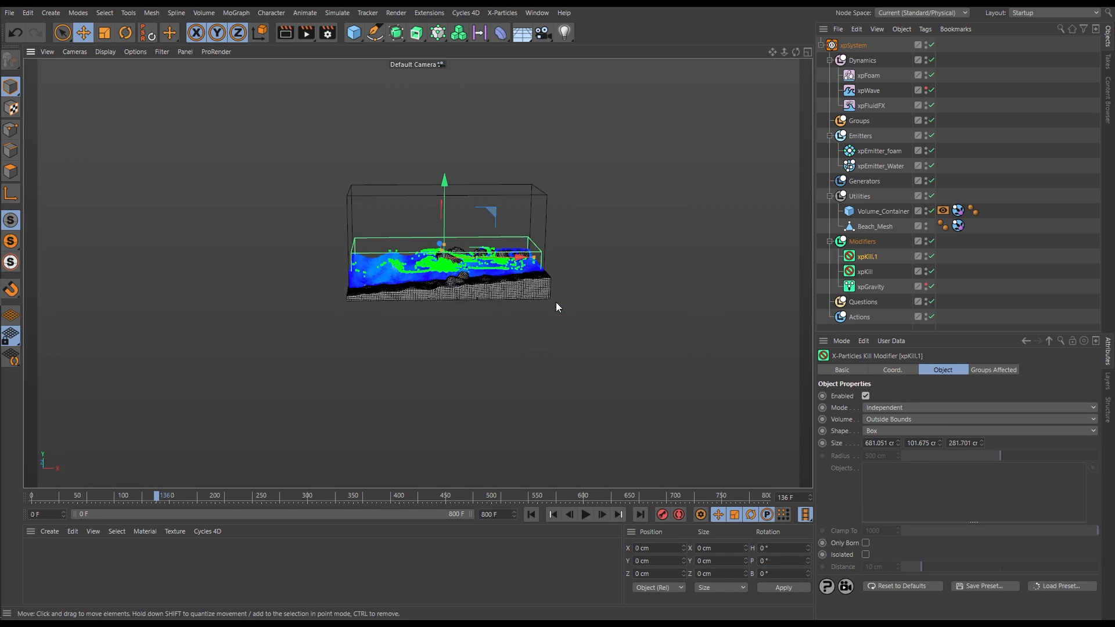
left_click_drag(488, 271, 480, 282, "alt")
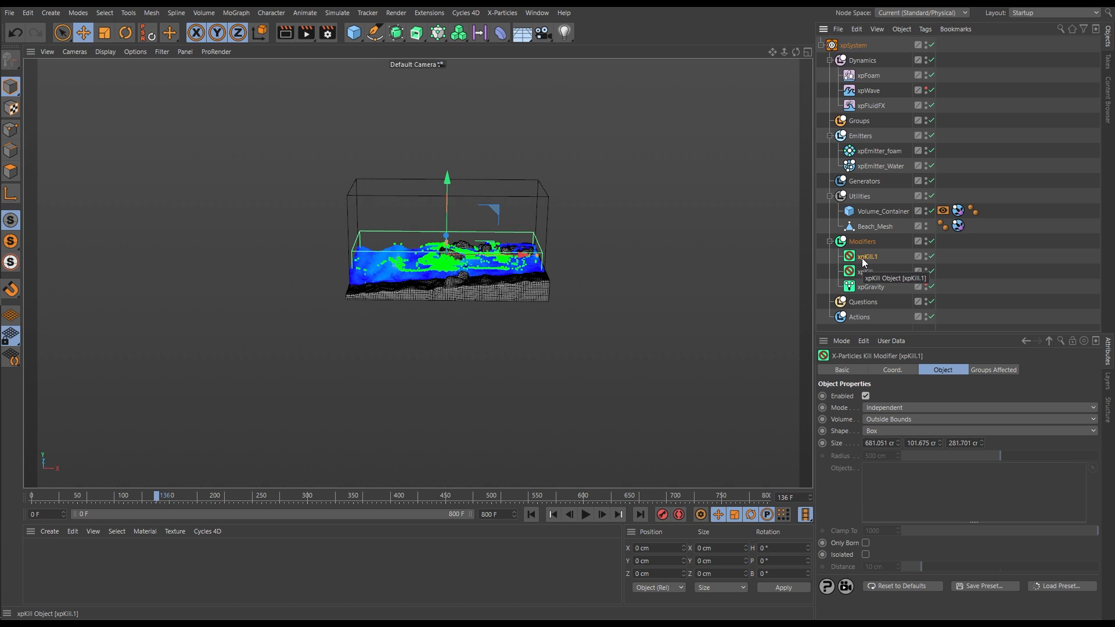
Step: Exclude the new kill modifier from the modifiers affecting xpEmitter_Water
left_click(884, 168)
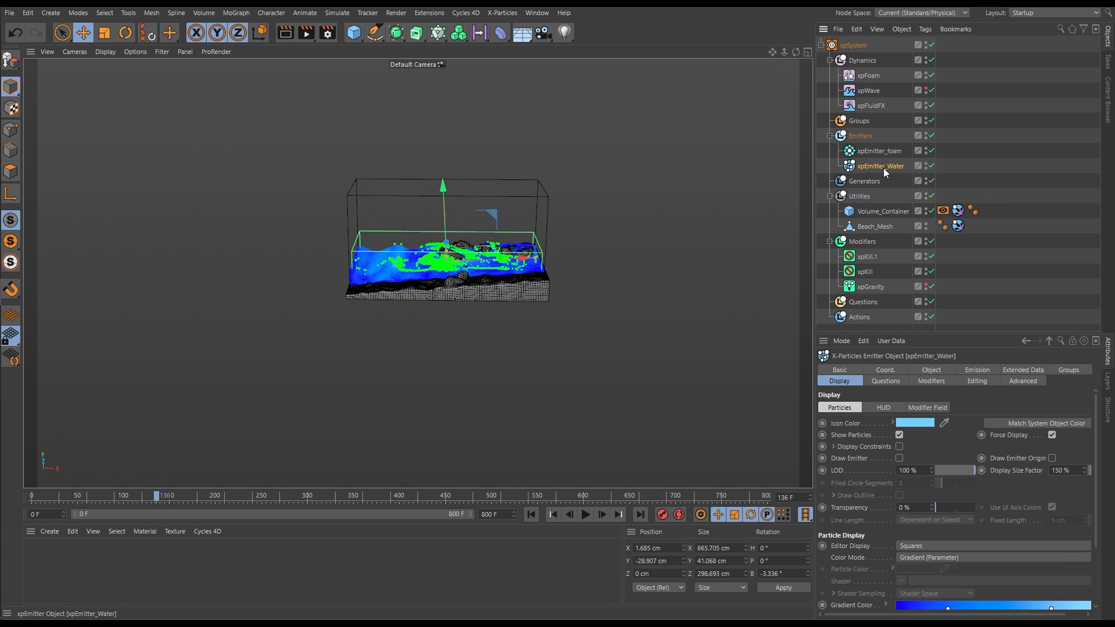
left_click(928, 381)
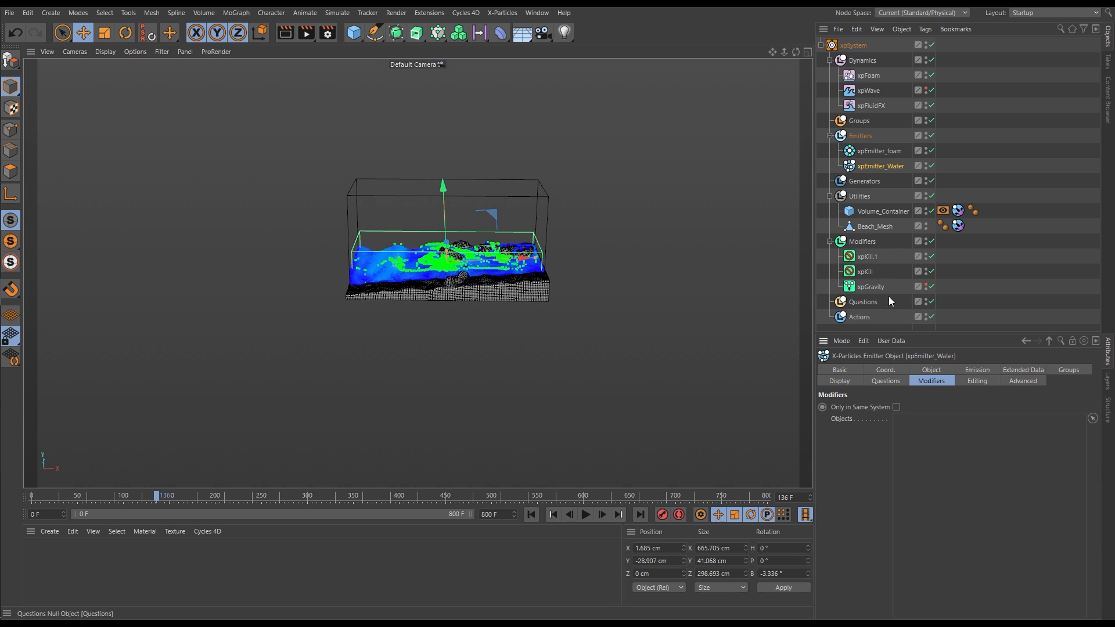
left_click_drag(870, 256, 932, 448)
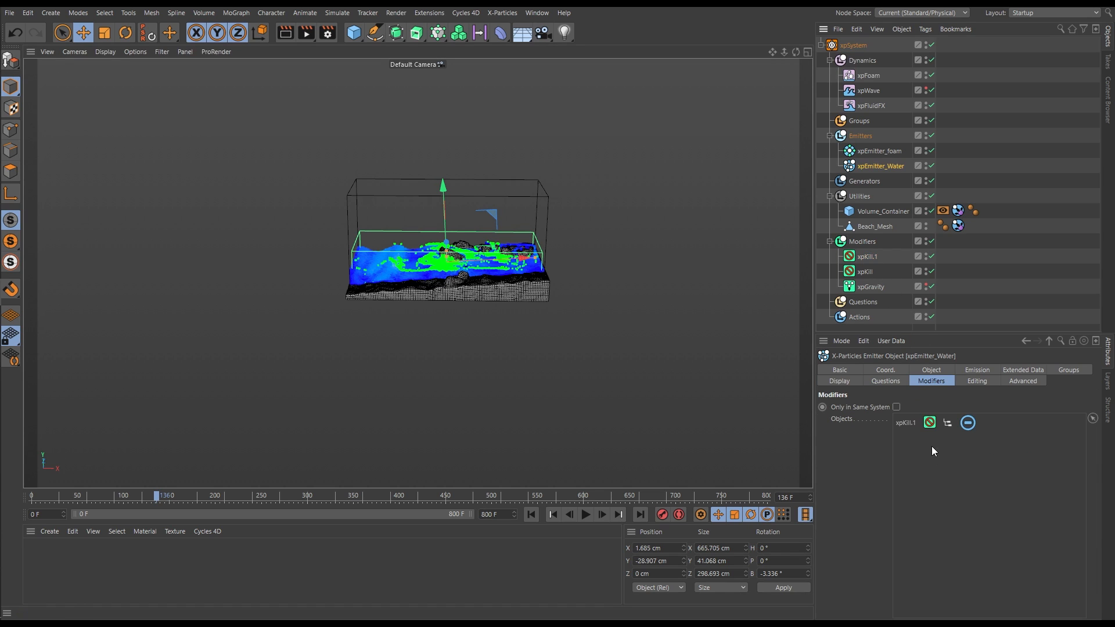
Step: Rename the new kill modifier to xpKill_Foam and check the modifier exclusions of both emitters
left_click(868, 257)
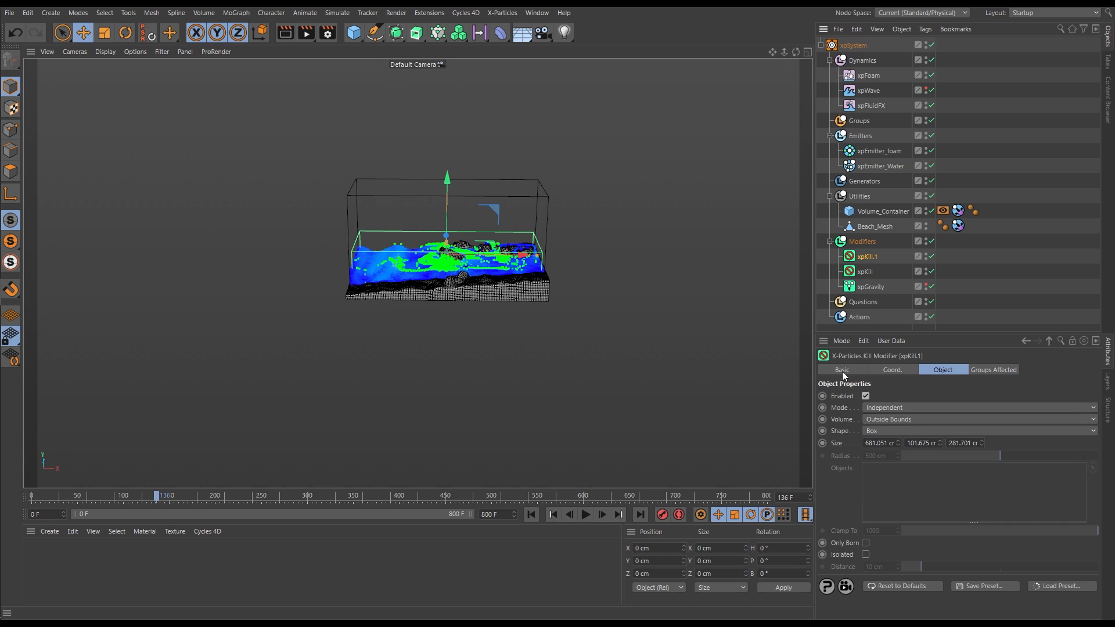
left_click(844, 372)
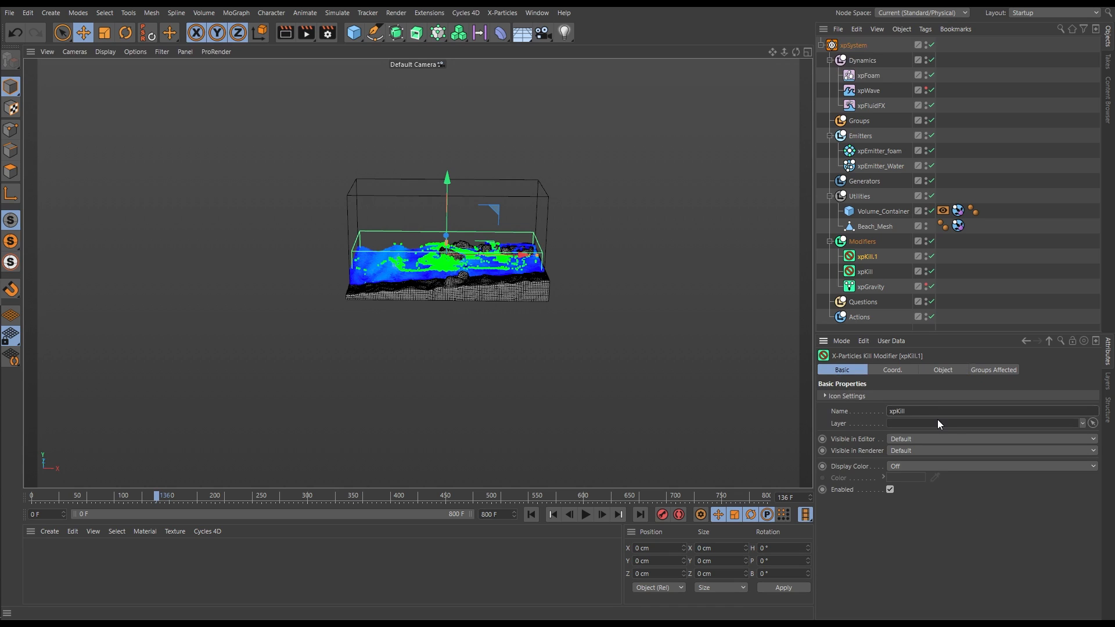
type("am")
key("Return")
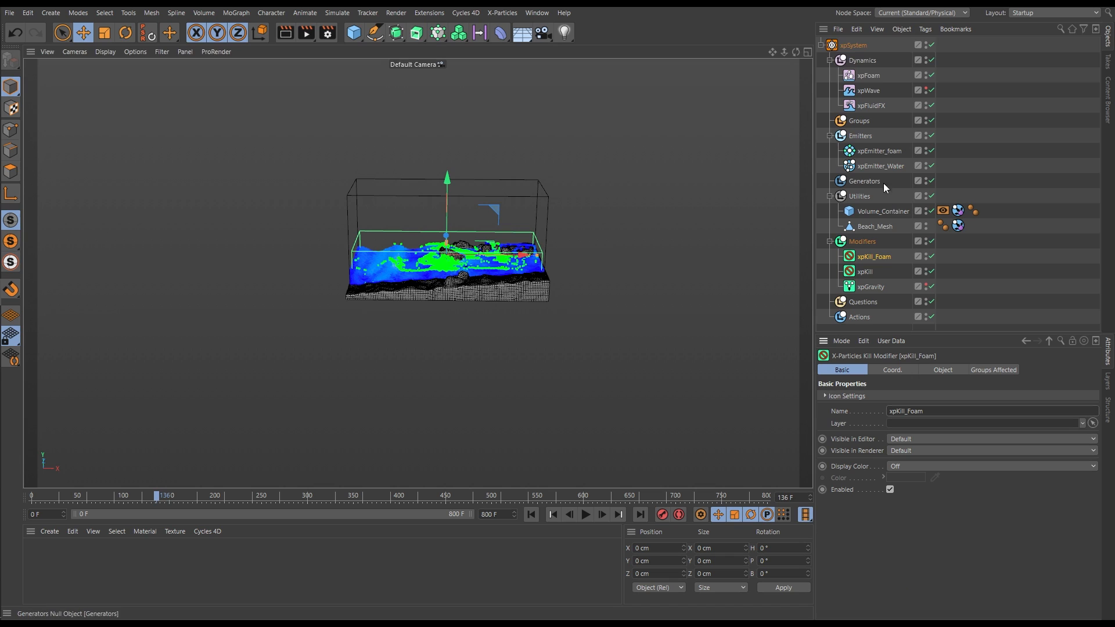
left_click(876, 152)
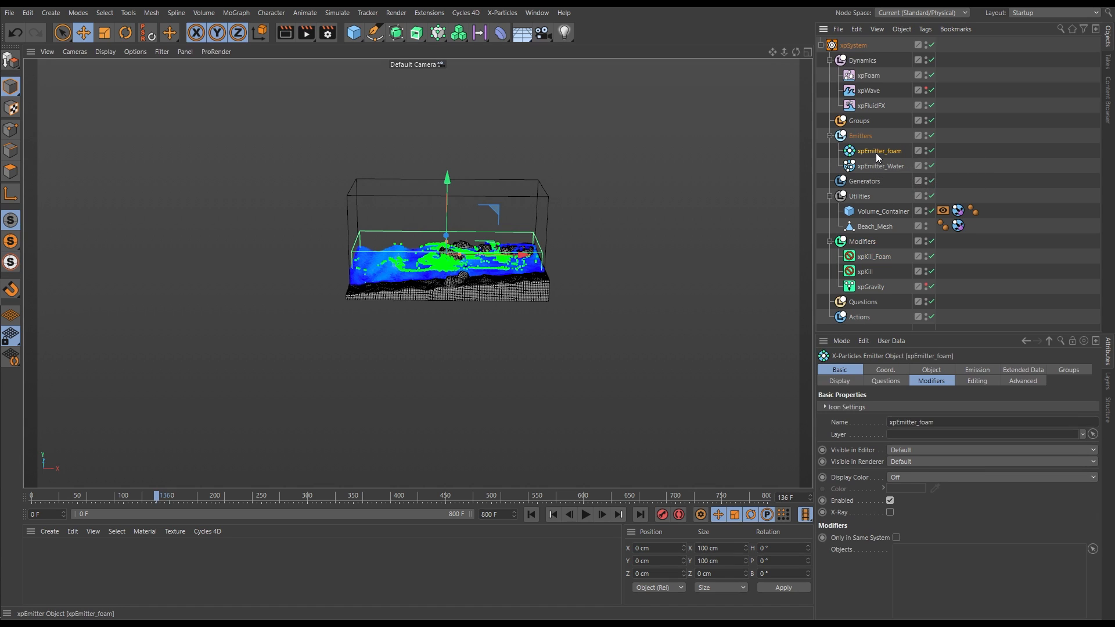
left_click(873, 165)
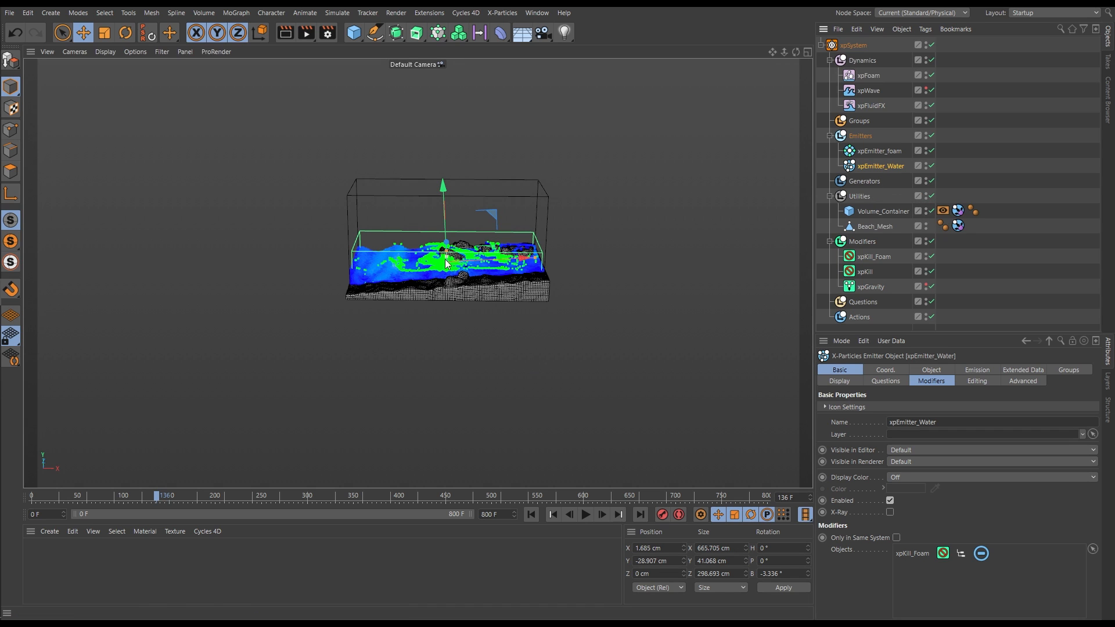
Step: Continue playing the simulation to frame 199 and examine how the foam behaves inside the kill box
scroll(437, 261, "up", 6)
left_click(582, 516)
middle_click_drag(397, 277, 342, 284, "alt")
left_click_drag(417, 271, 354, 255, "alt")
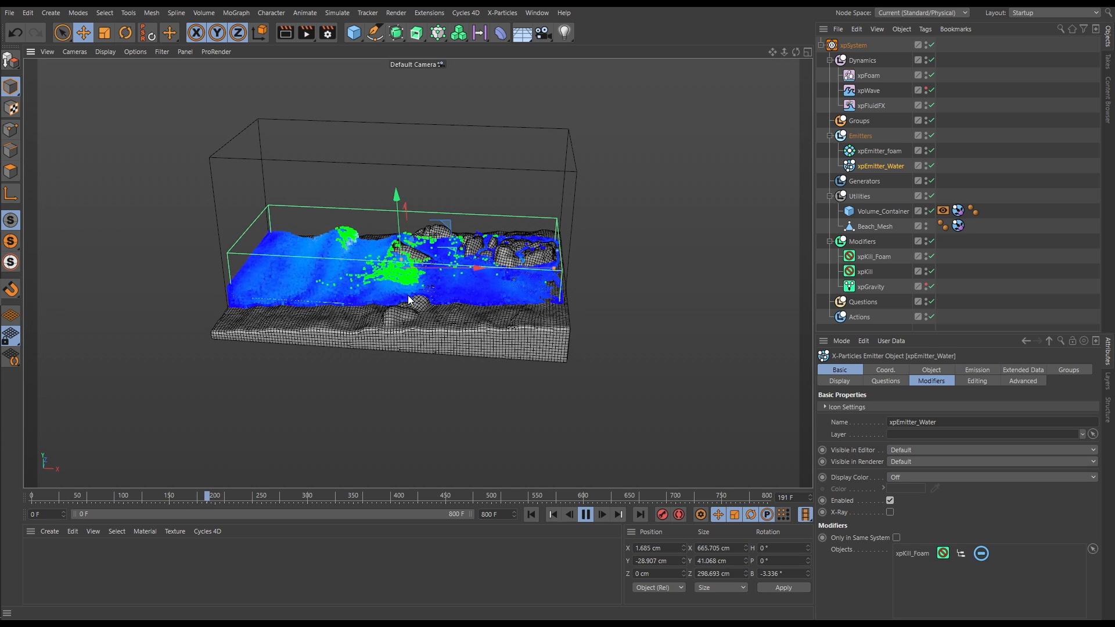
key("F8")
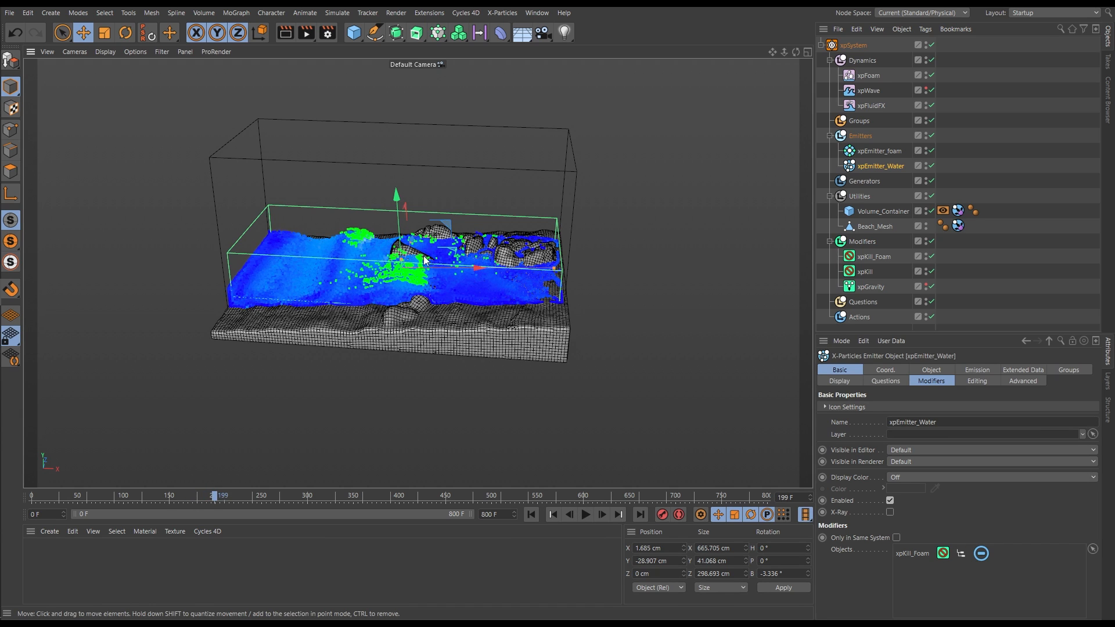
scroll(418, 259, "down", 1)
middle_click_drag(419, 264, 404, 276, "alt")
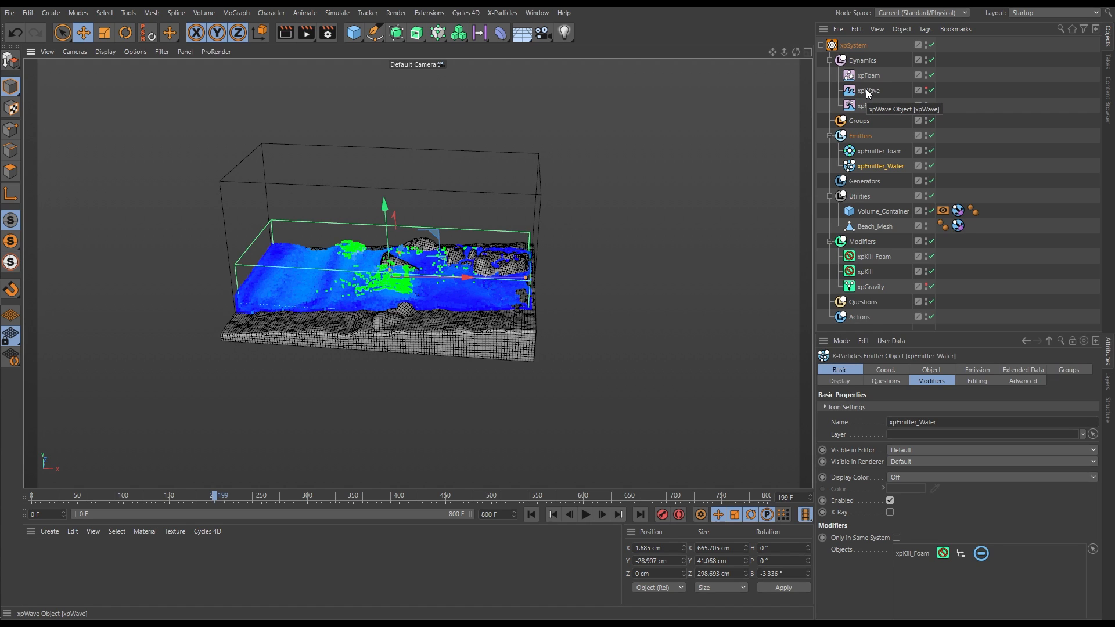
Step: Exclude xpWave from the modifiers affecting xpEmitter_foam, and hide xpKill_Foam's box in the viewport
left_click(886, 152)
left_click(931, 381)
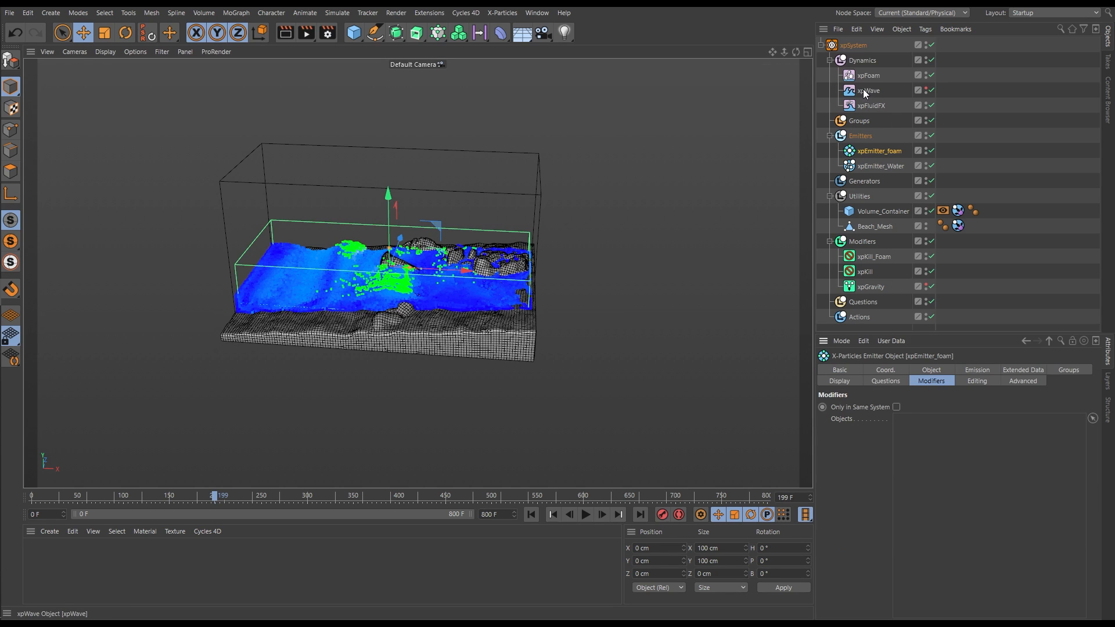
left_click_drag(939, 431, 940, 434)
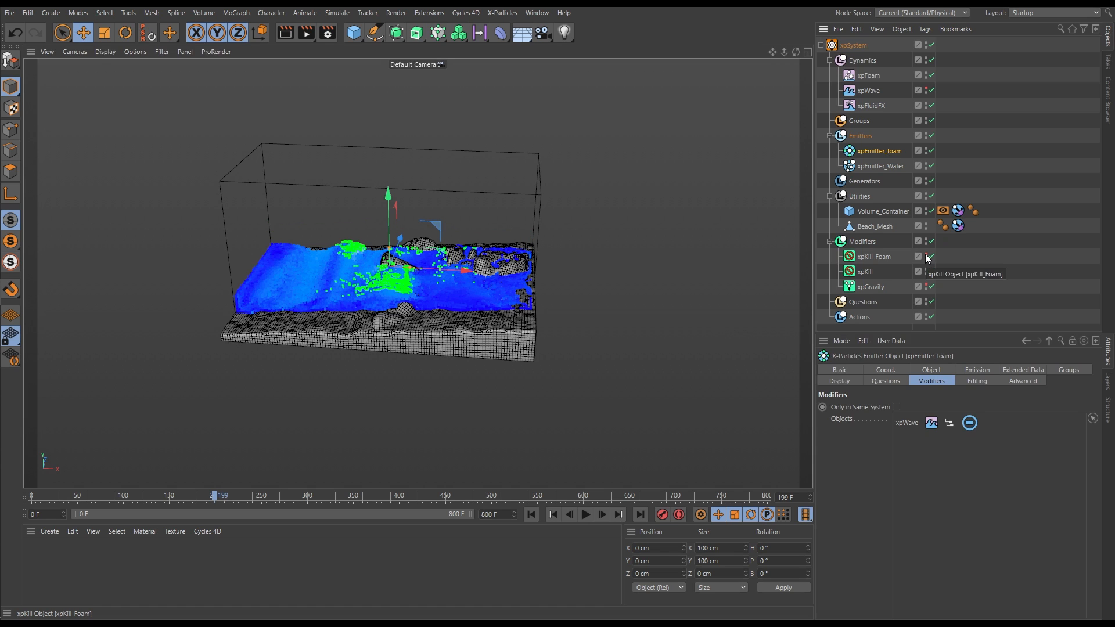
left_click(881, 329)
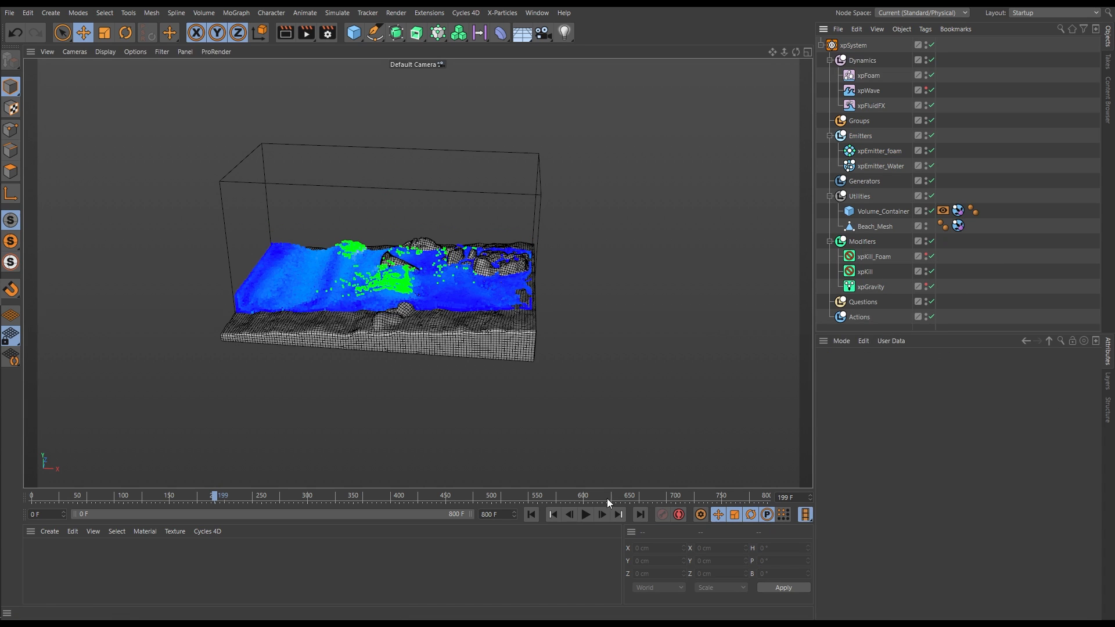
Step: Replay the simulation from the first frame and examine the foam on the crests and around the rocks
left_click(532, 515)
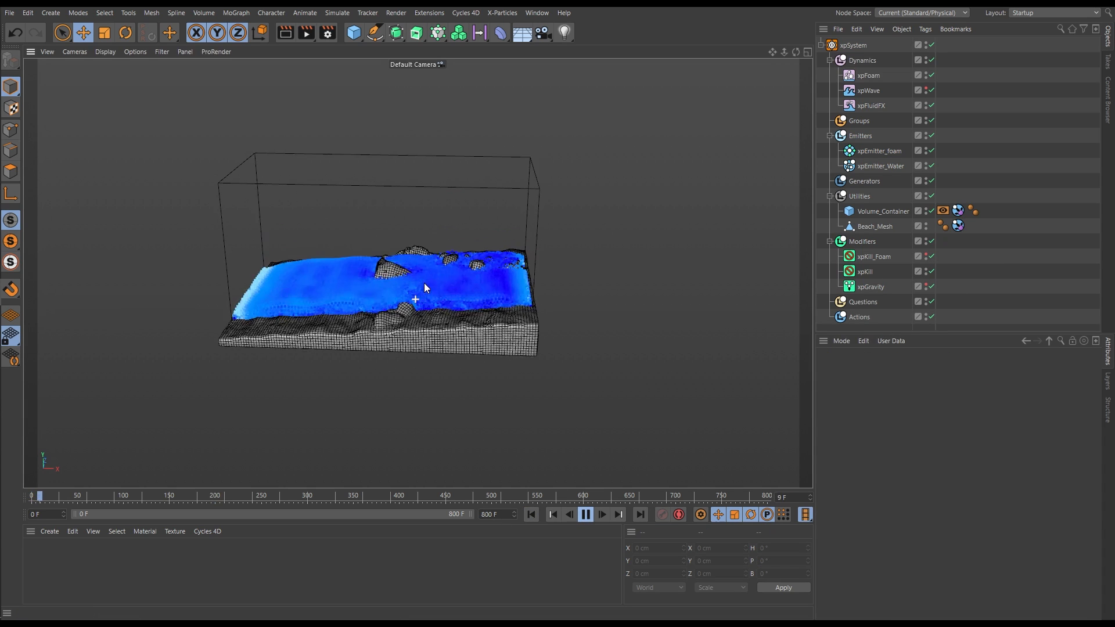
scroll(405, 285, "up", 3)
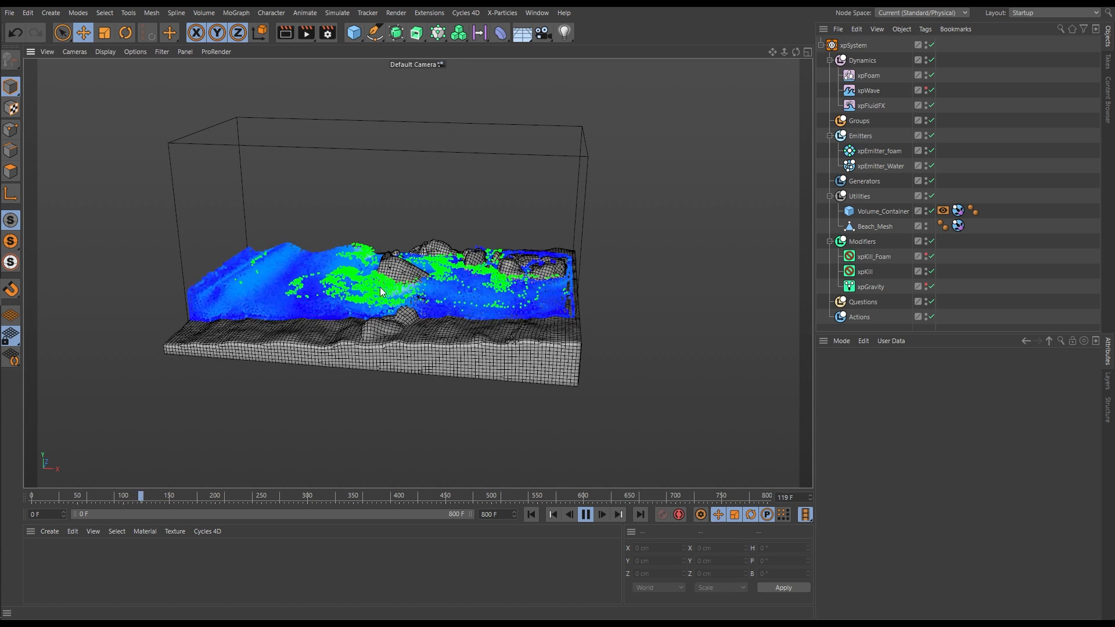
left_click_drag(399, 277, 385, 298, "alt")
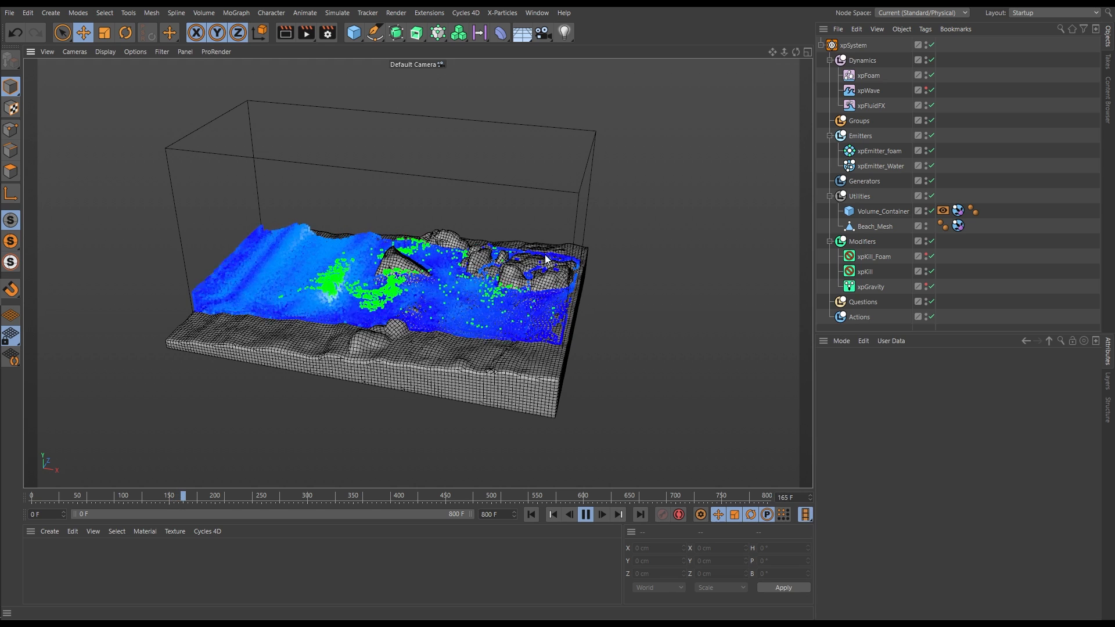
Step: Set xpFoam's Min Crest to 2% and Max Crest to 5%, and replay the simulation from the start to frame 227
left_click(872, 75)
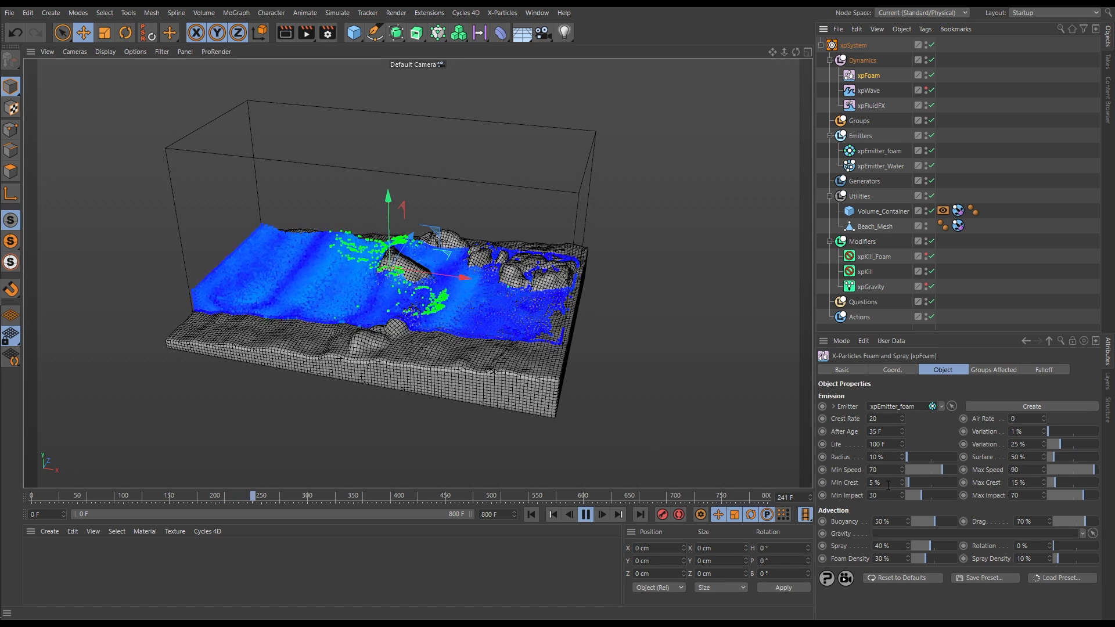
double_click(874, 483)
type("2")
key("Tab")
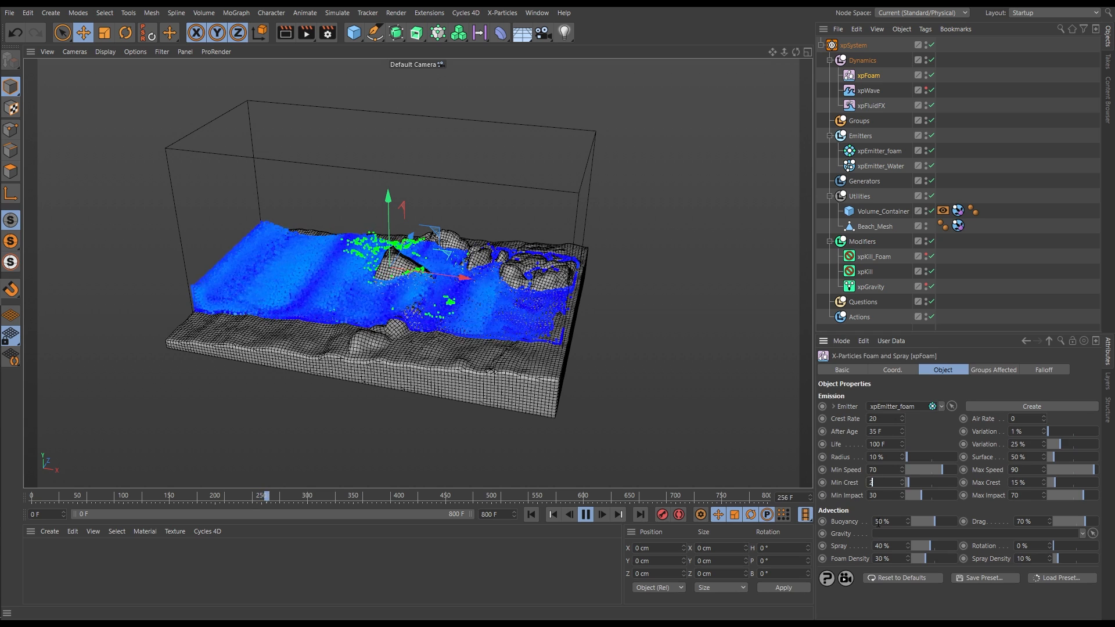
type("5")
key("Return")
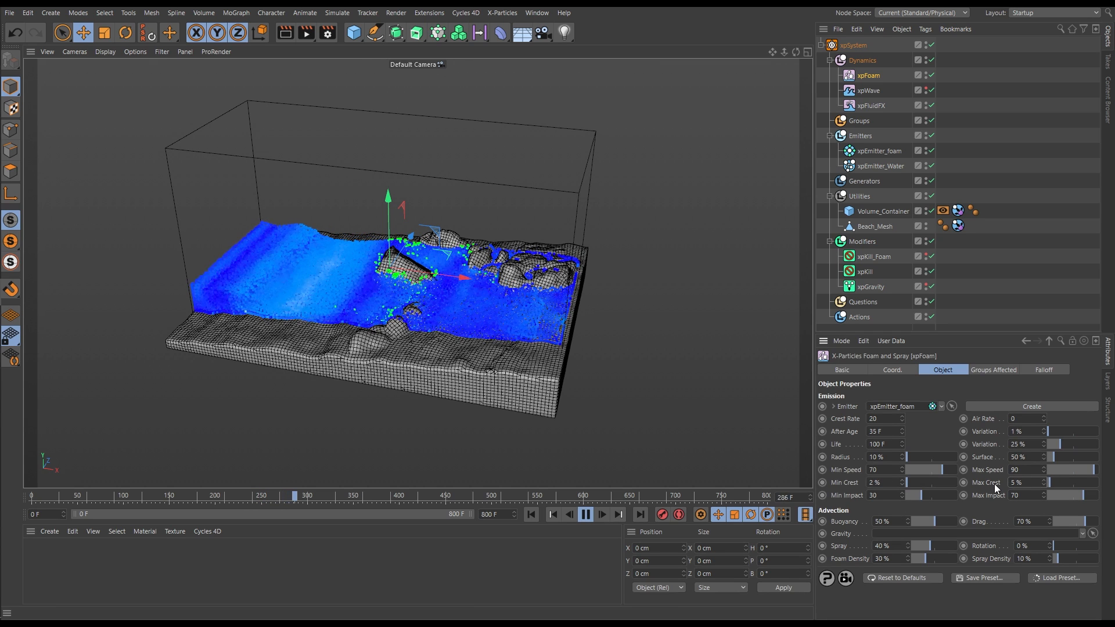
left_click(585, 515)
left_click(531, 514)
left_click(587, 518)
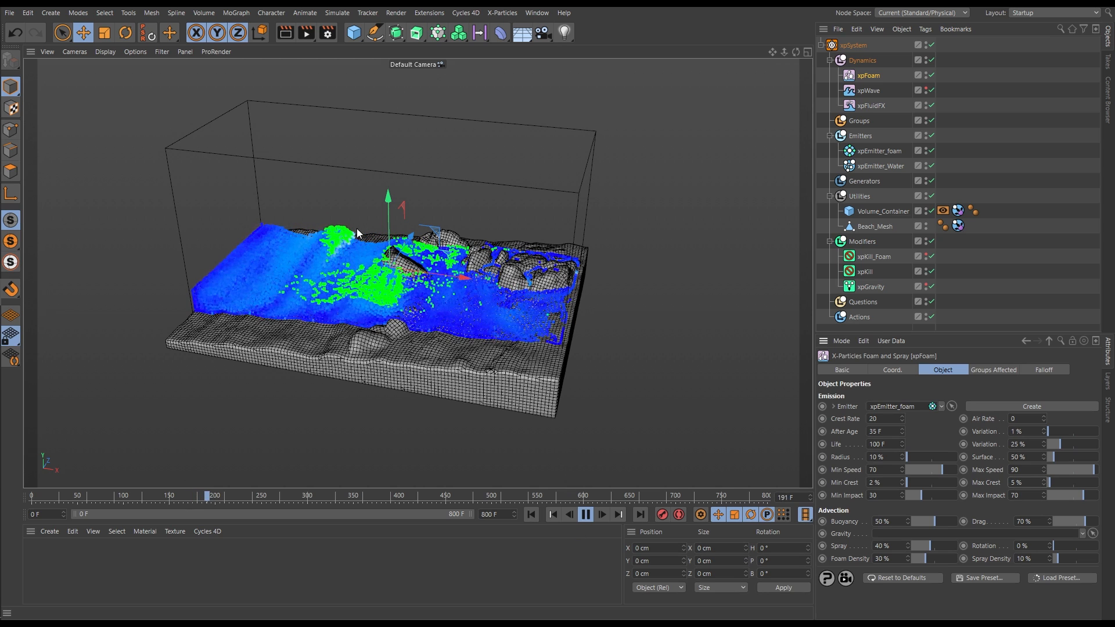
left_click(586, 515)
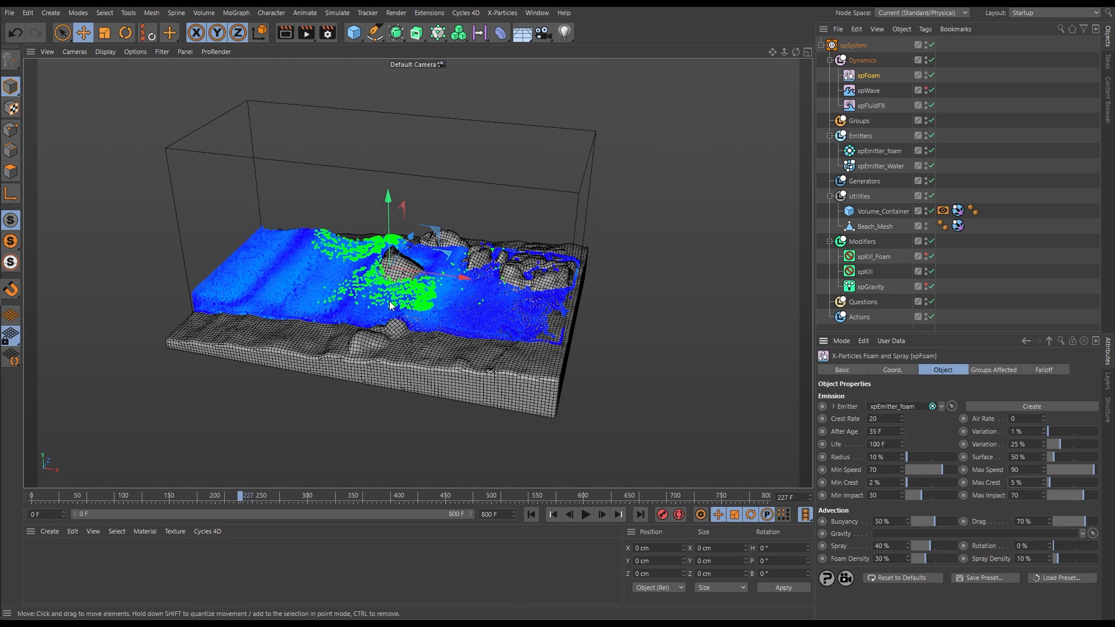
Step: Change the editor display of xpEmitter_foam's particles to Dots
left_click(871, 151)
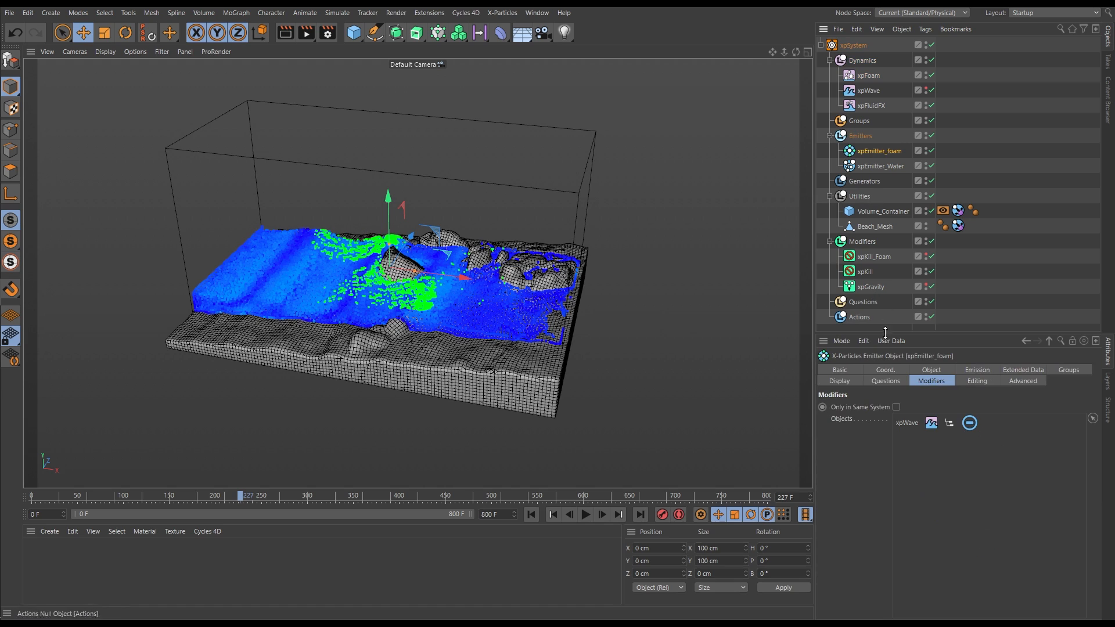
left_click(852, 382)
left_click(918, 546)
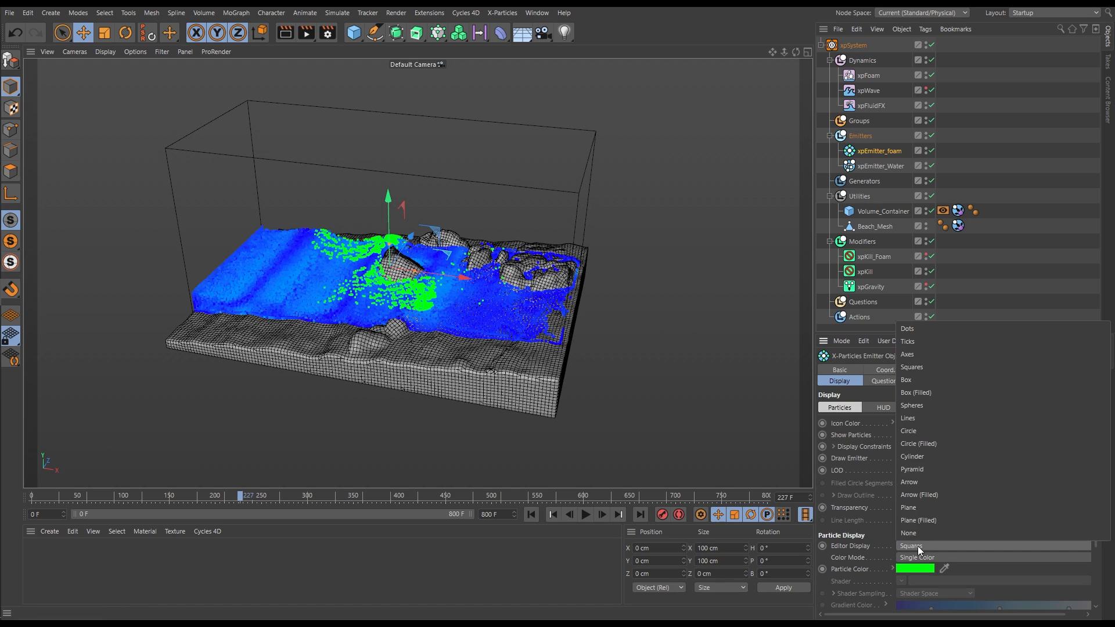
left_click(916, 329)
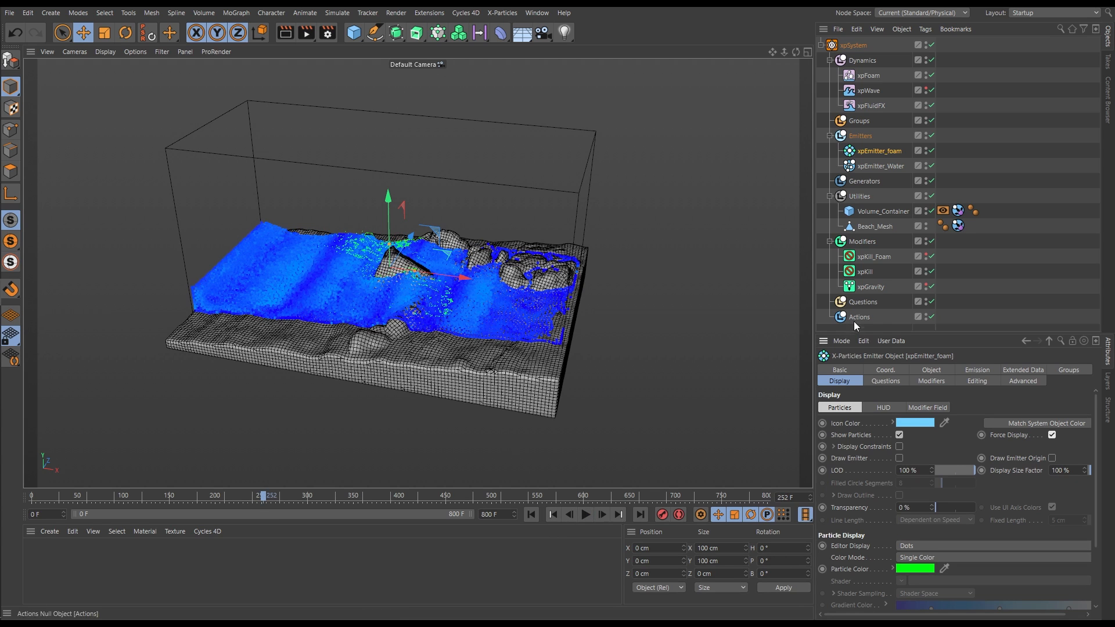
Step: Lower xpFoam's Min Crest to 1% and Max Crest to 2%
left_click(869, 76)
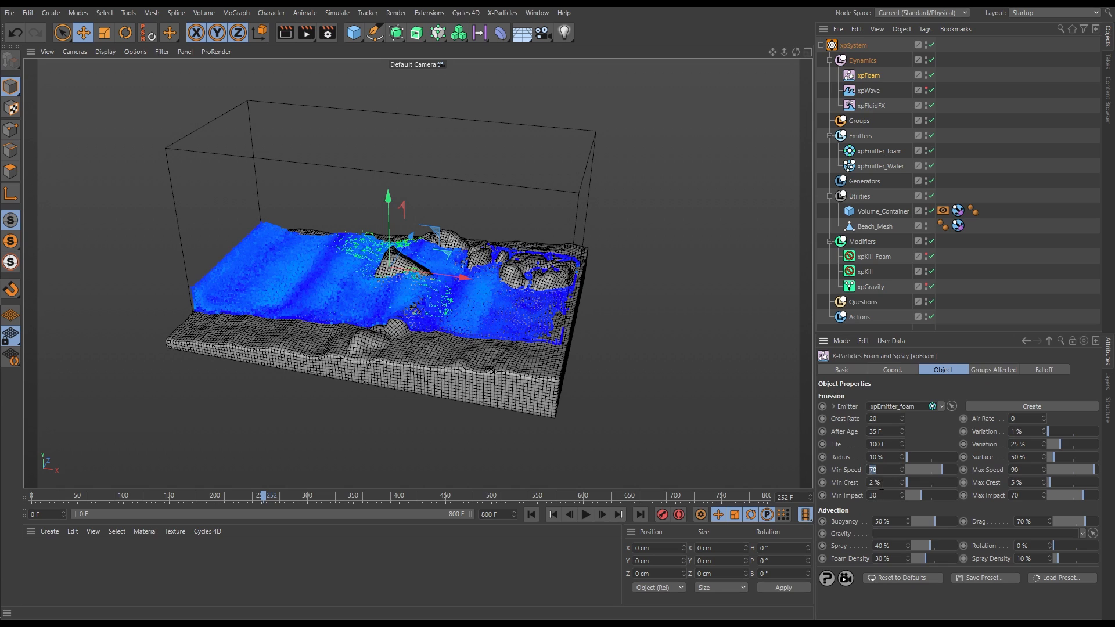
type("1")
key("Tab")
type("1")
key("Return")
type("2")
key("Return")
Step: Replay the simulation from the first frame to frame 255 and examine the foam around the rocks from the opposite side
left_click(531, 514)
left_click(585, 514)
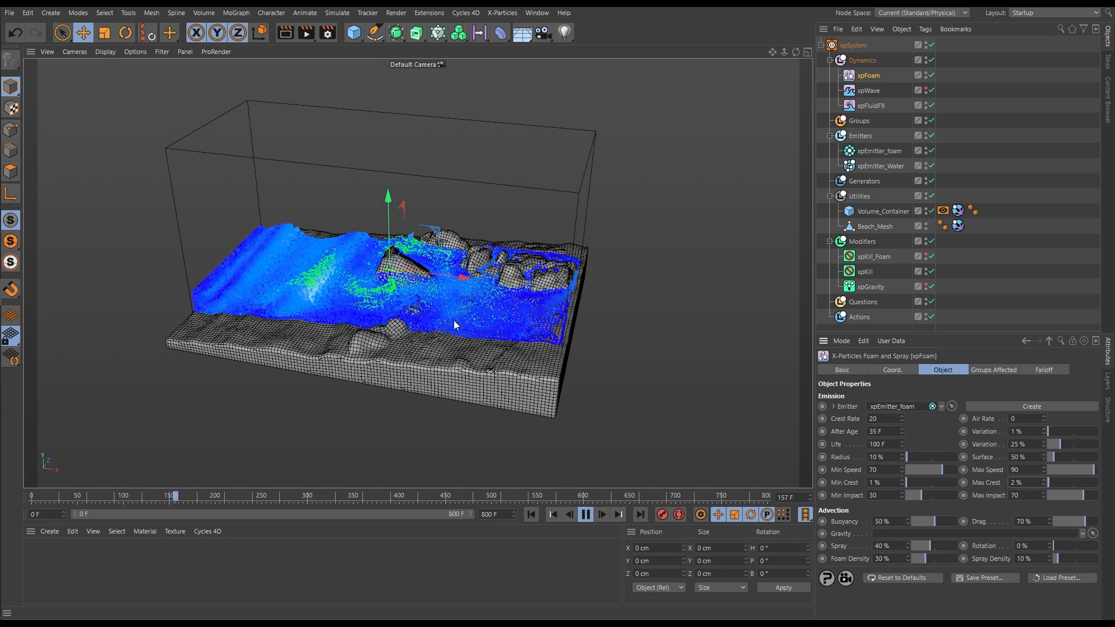
left_click_drag(479, 287, 597, 241, "alt")
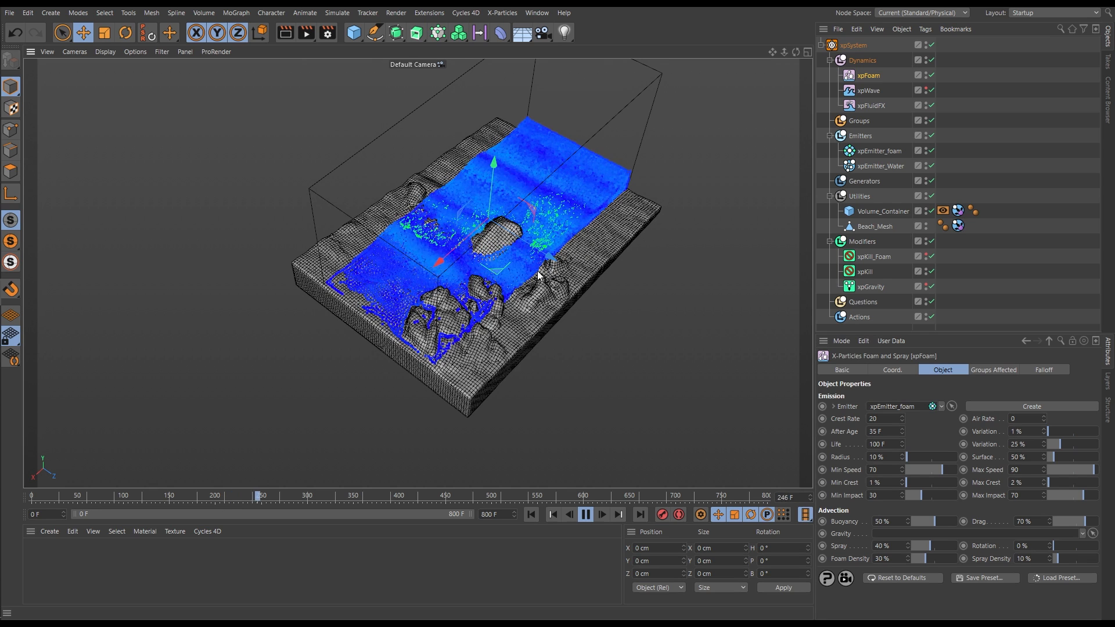
left_click(586, 514)
left_click_drag(509, 185, 487, 140, "alt")
scroll(518, 192, "up", 3)
left_click_drag(518, 192, 466, 215, "alt")
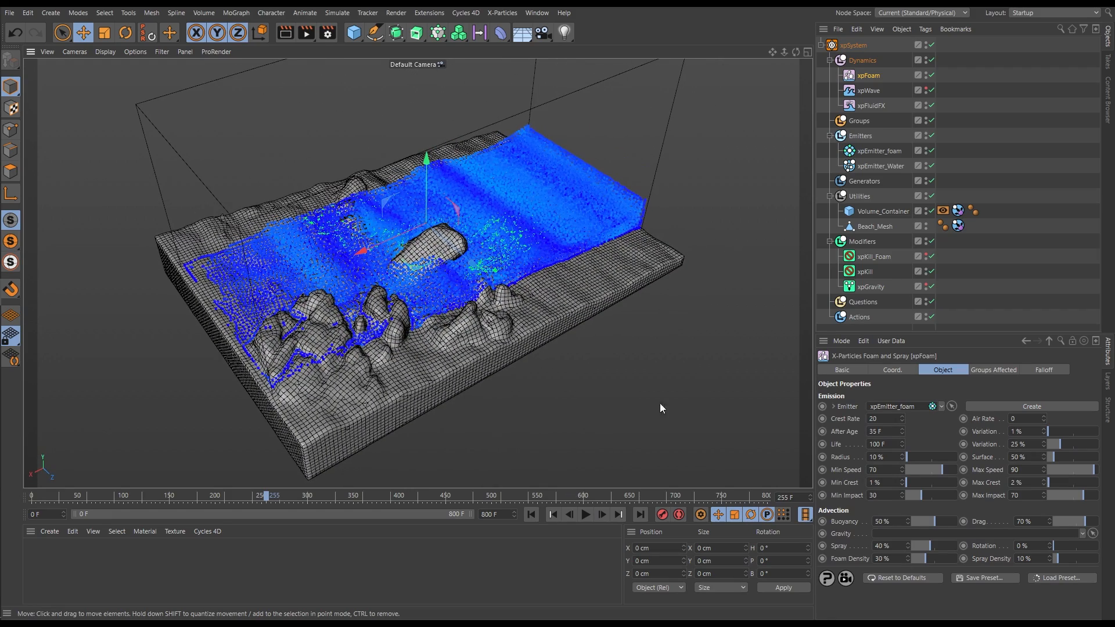
Step: Set xpFoam's Min Crest to 0% and Max Crest to 1%, and replay the simulation from the start to frame 247
type("0")
key("Return")
key("Tab")
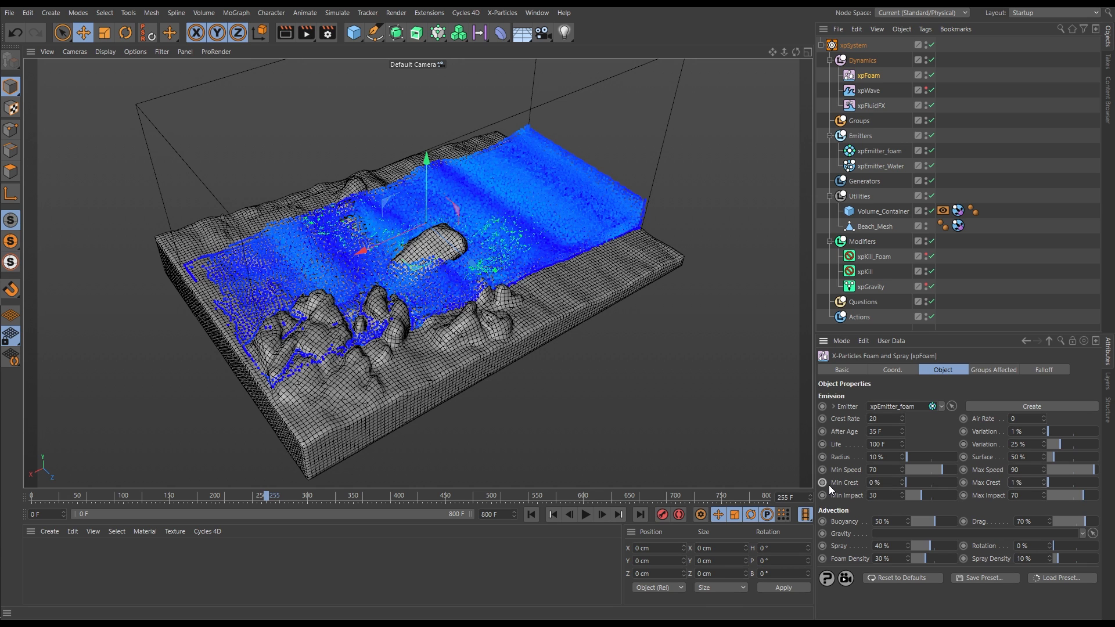
left_click(531, 514)
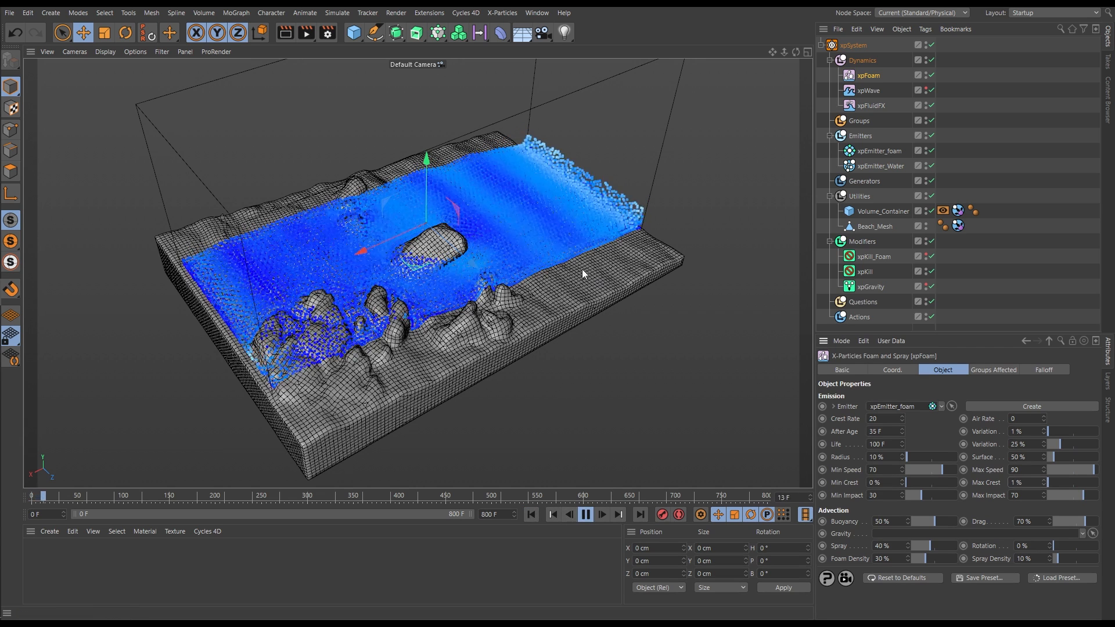
left_click(585, 514)
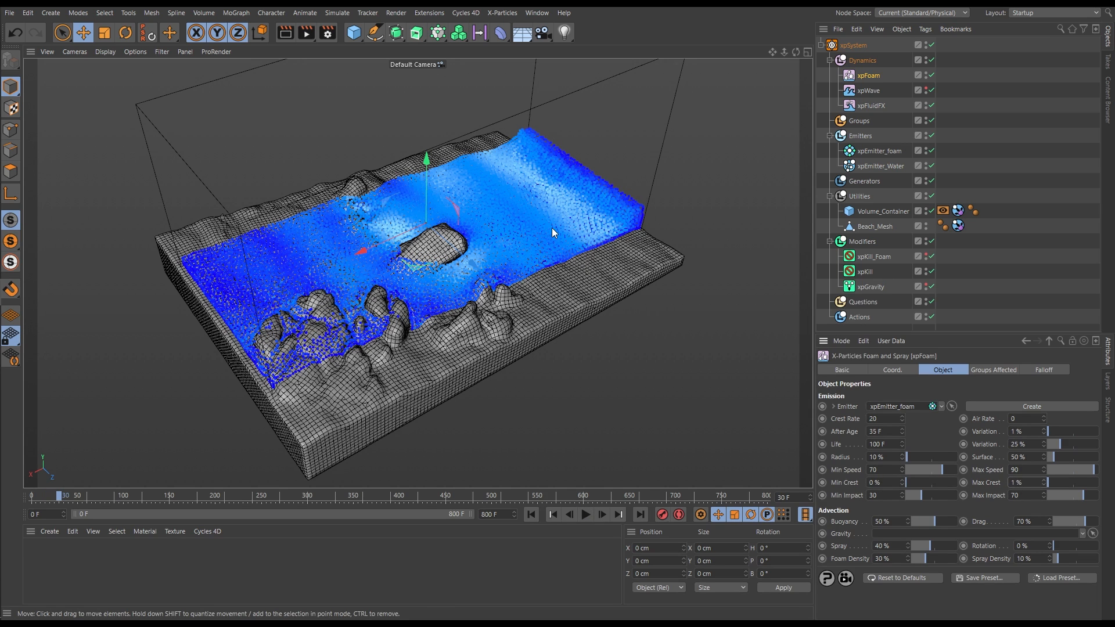
left_click(586, 515)
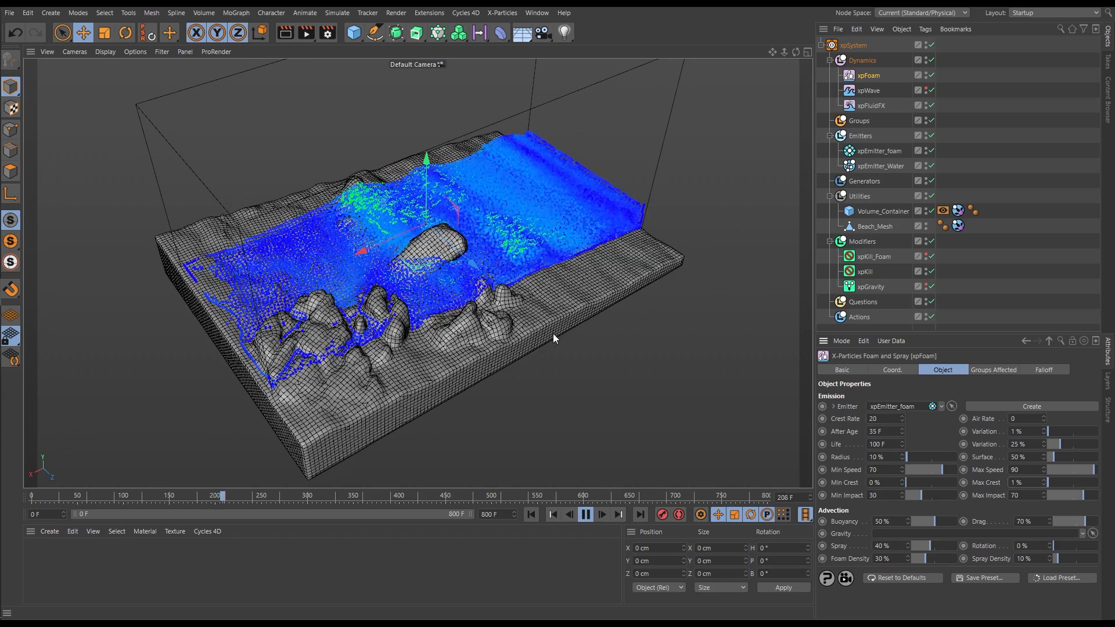
left_click_drag(462, 256, 659, 276, "alt")
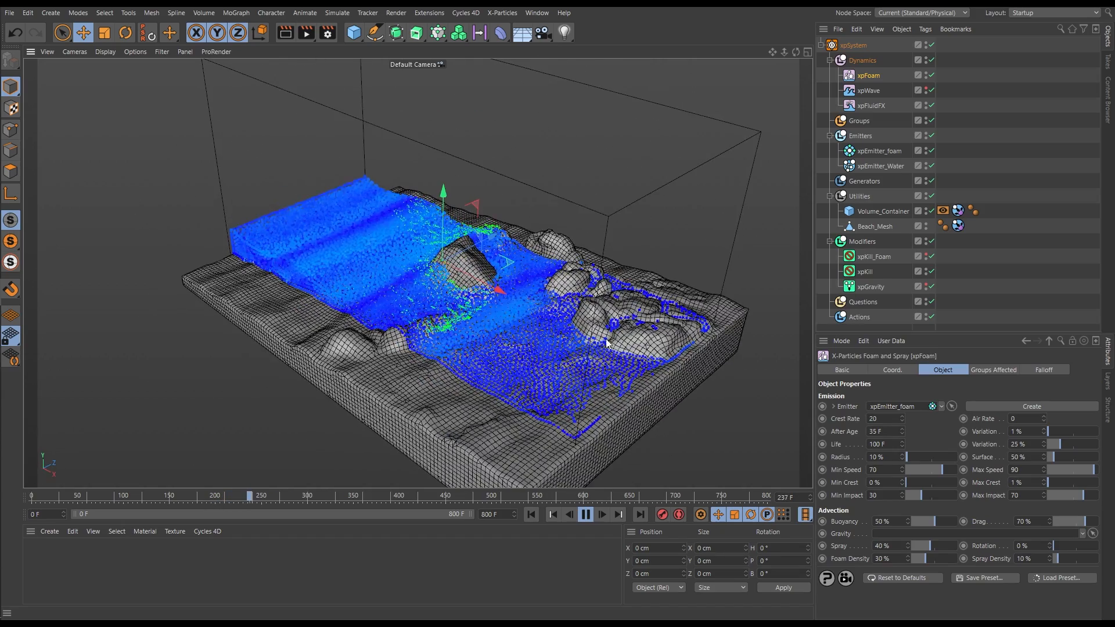
key("F8")
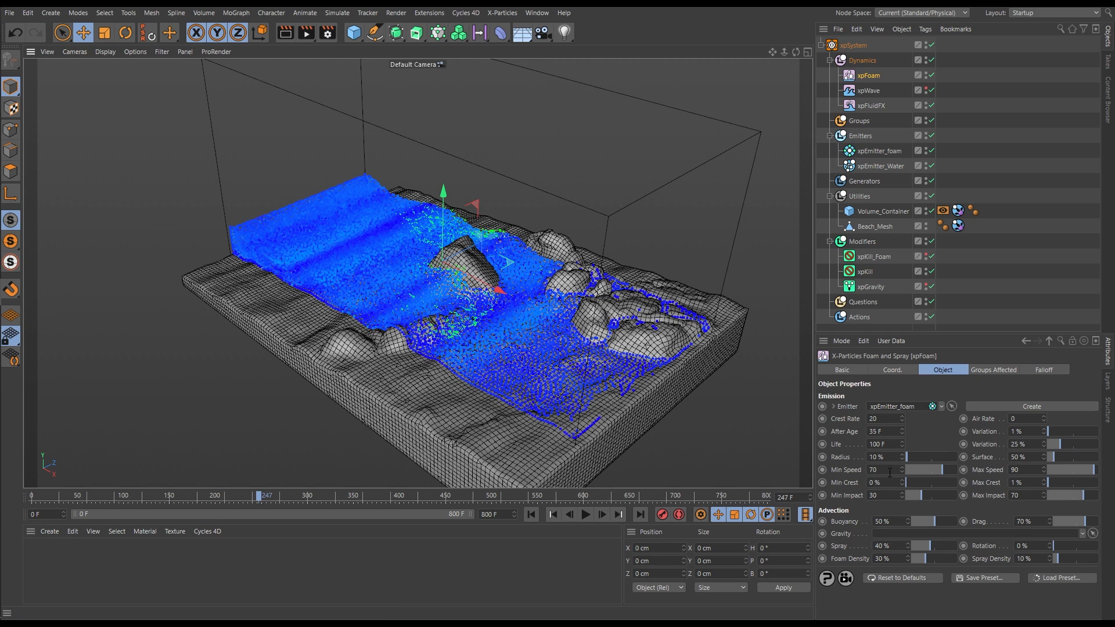
Step: Set xpFoam's Min Speed to 50 and Max Speed to 60, and continue the simulation to frame 352 to check the foam
type("5")
key("Return")
key("Tab")
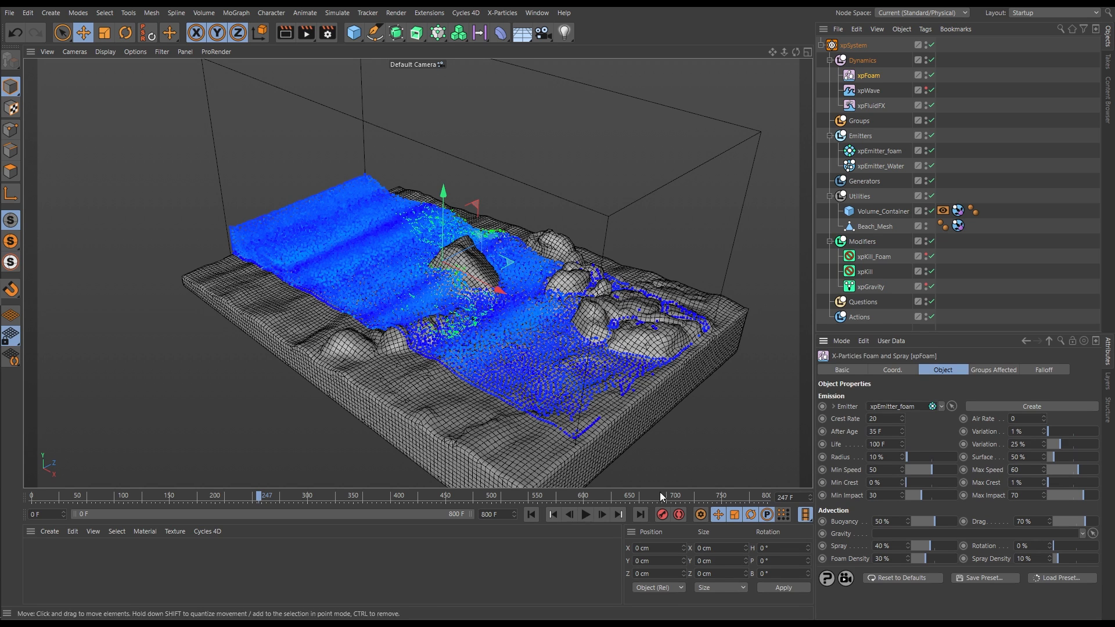
left_click(587, 514)
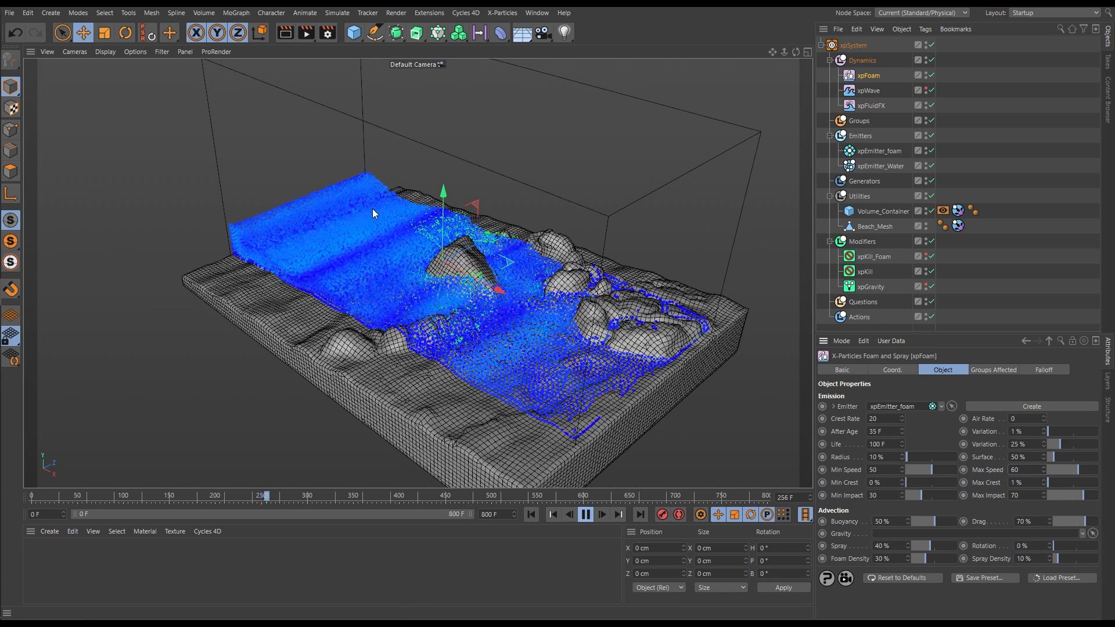
mouse_move(415, 276)
left_mouse_down("alt")
mouse_move(453, 250)
mouse_move(378, 297)
left_mouse_up("alt")
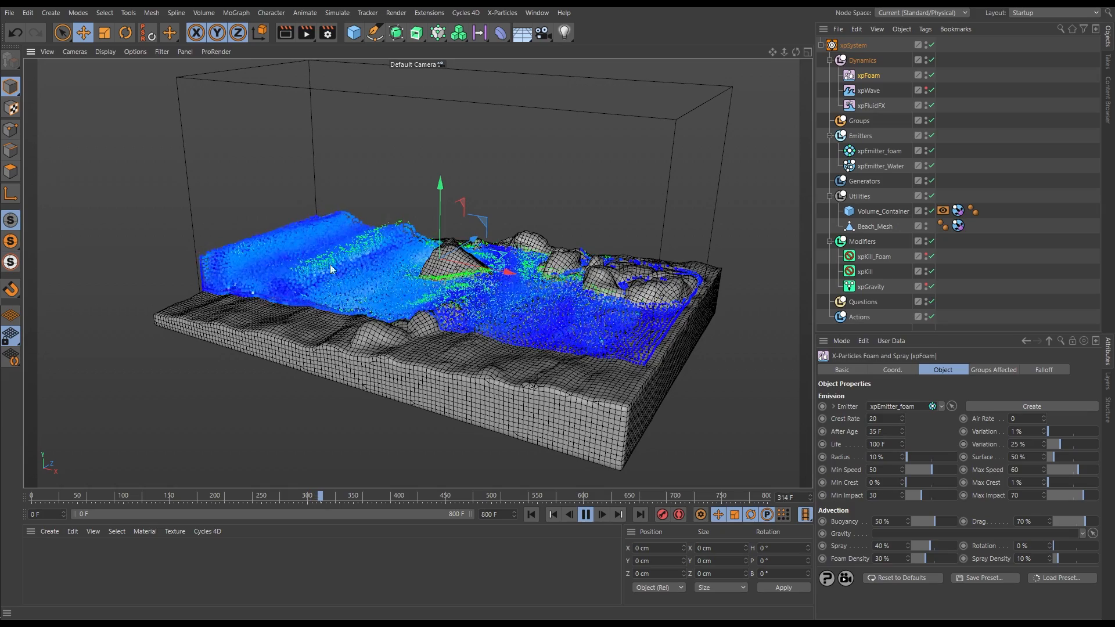
left_click_drag(411, 267, 424, 337, "alt")
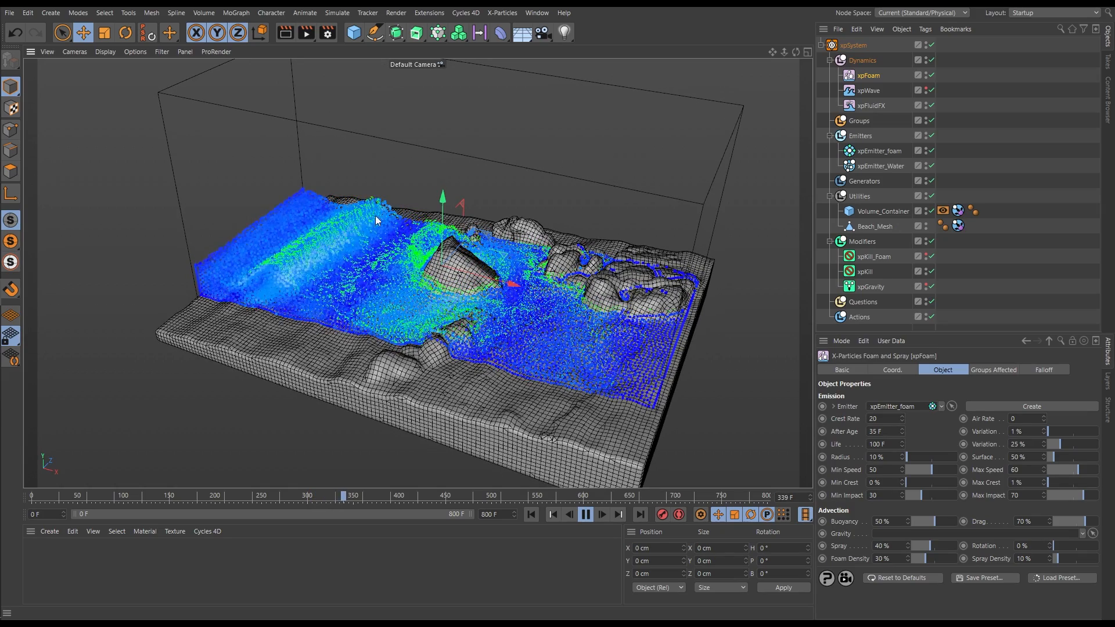
left_click(585, 515)
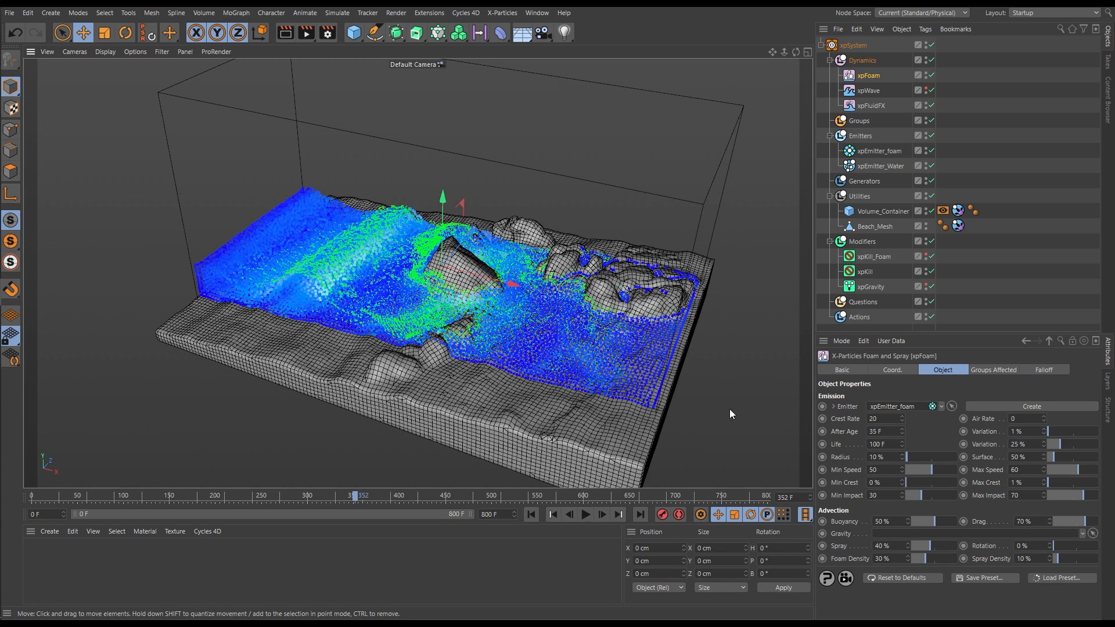
Step: Raise xpFoam's Crest Rate to 40 and replay the simulation from the start, inspecting the foam from both sides
left_click_drag(881, 419, 841, 420)
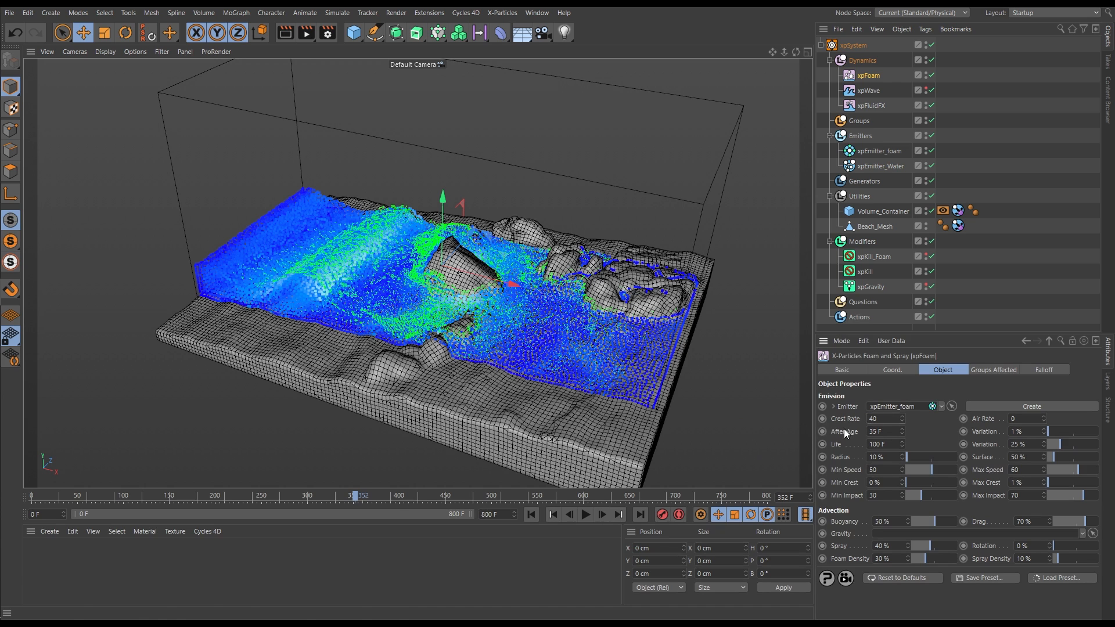
left_click(532, 515)
left_click(586, 515)
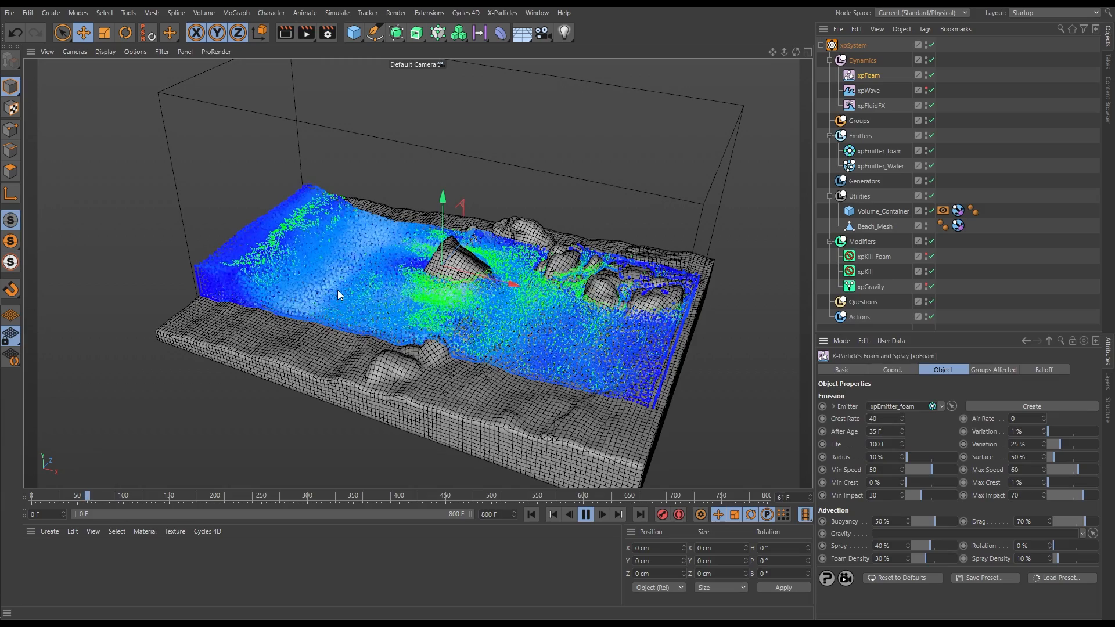
left_click_drag(521, 319, 552, 299, "alt")
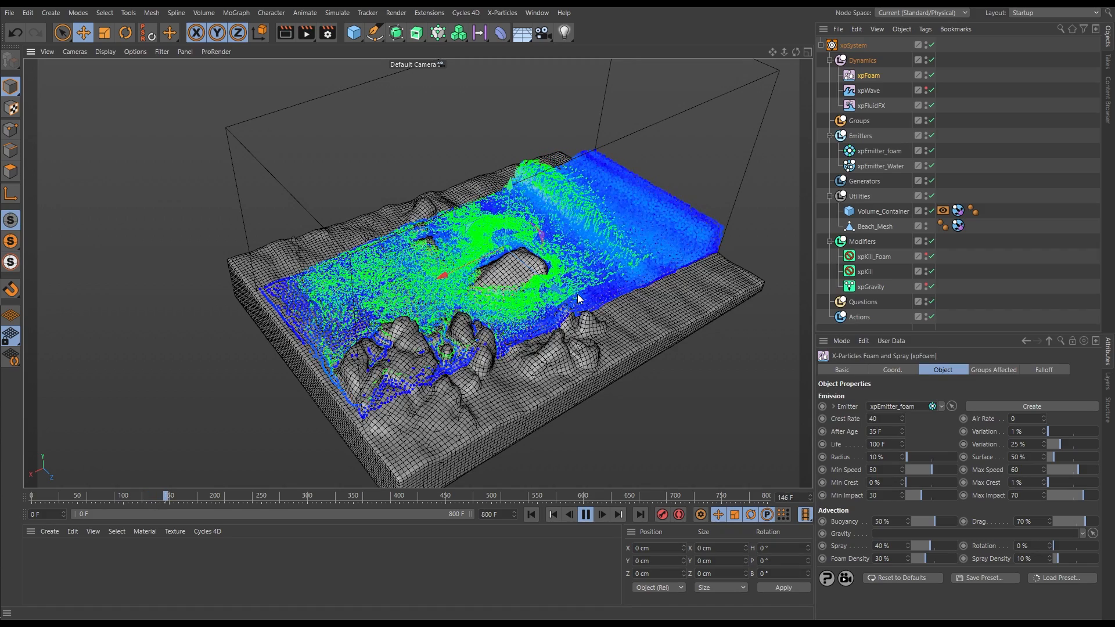
left_click_drag(578, 294, 682, 256, "alt")
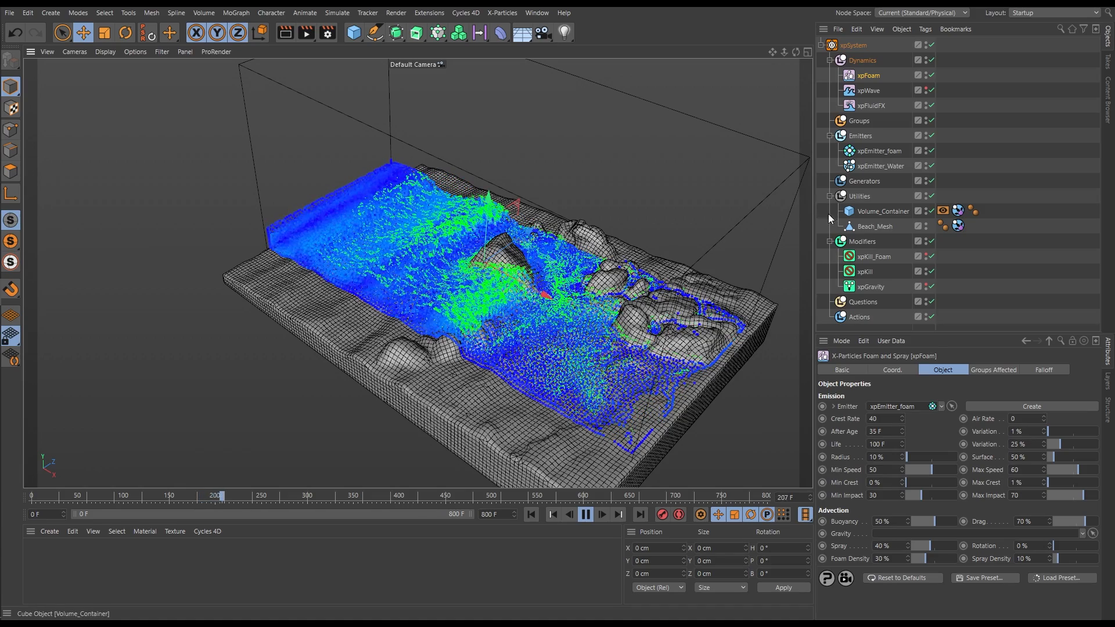
Step: Change xpEmitter_foam's particle color to white and inspect the foam while the simulation plays on to frame 378
left_click(880, 152)
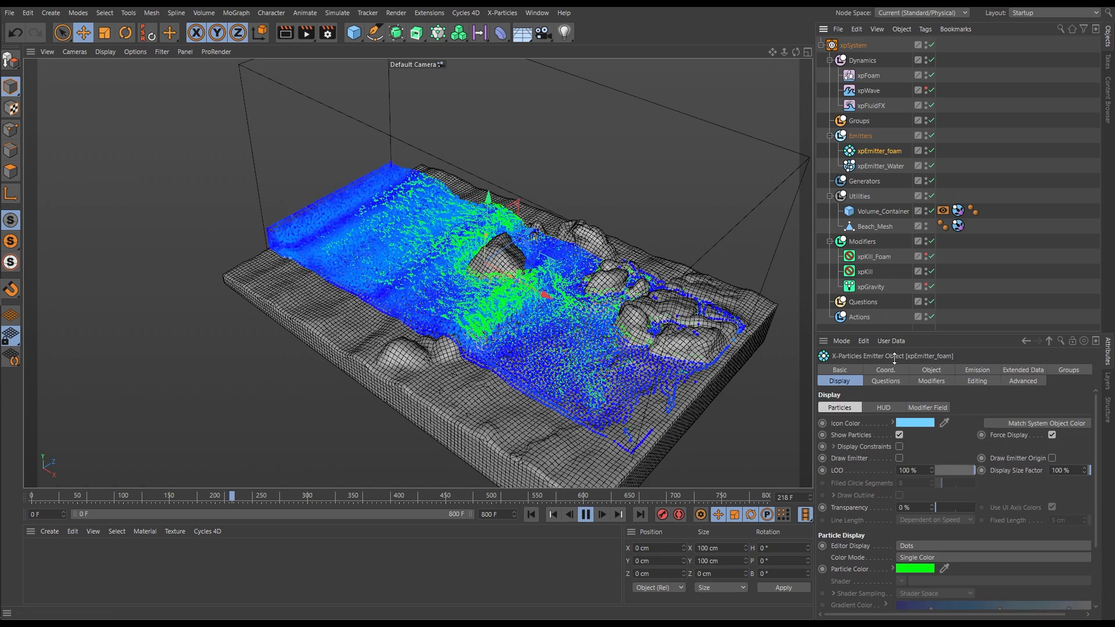
left_click(915, 570)
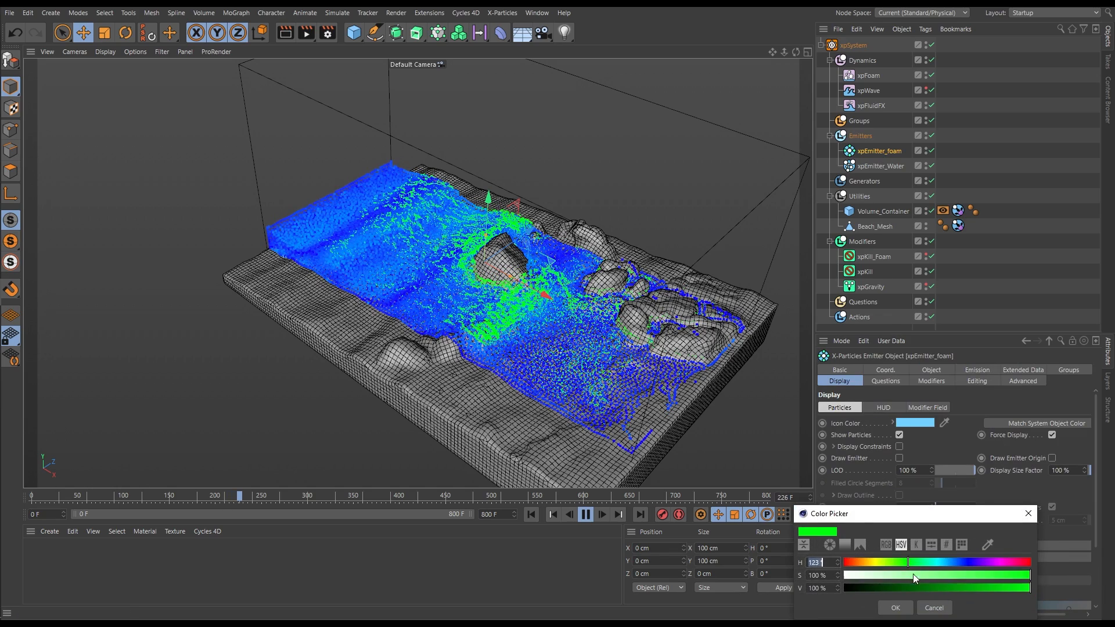
left_click_drag(878, 576, 842, 575)
left_click(894, 608)
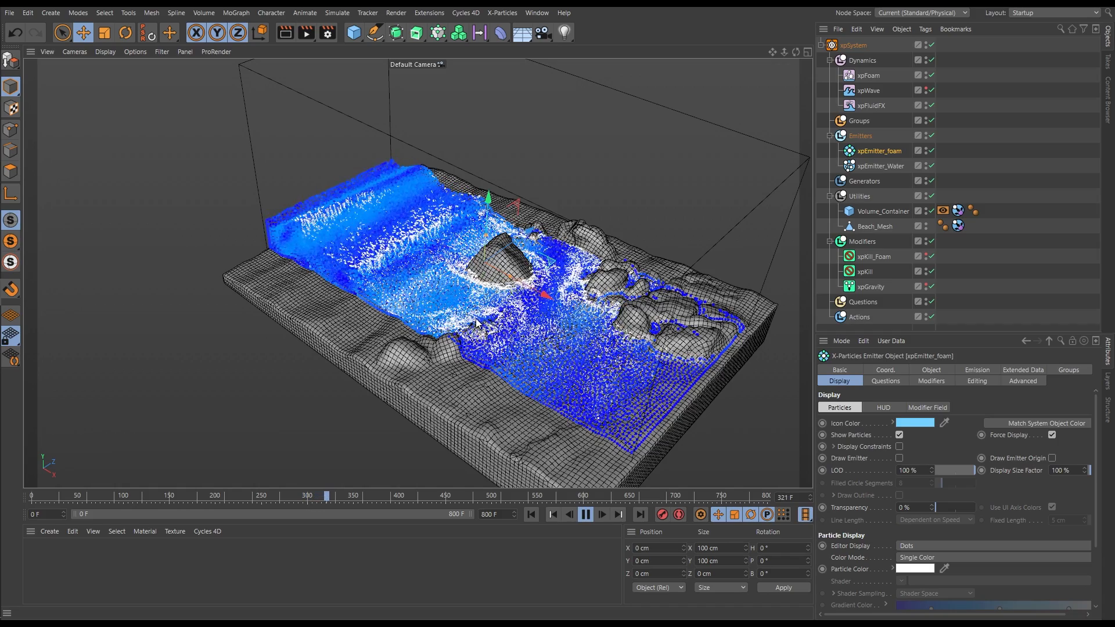
left_click_drag(536, 318, 616, 273, "alt")
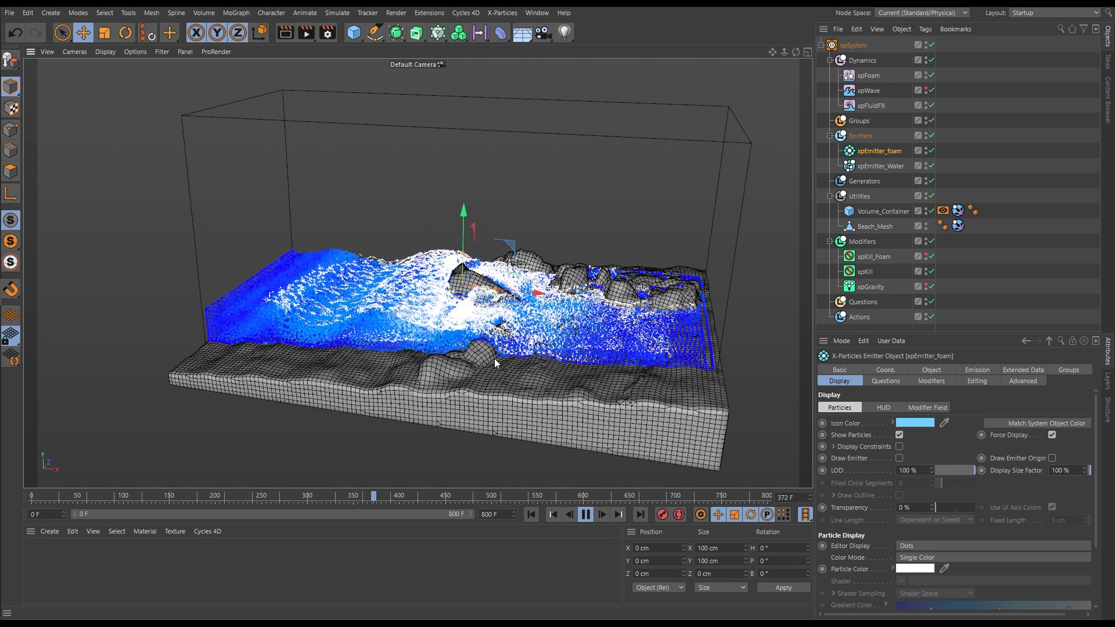
left_click(586, 515)
left_click_drag(536, 402, 417, 317, "alt")
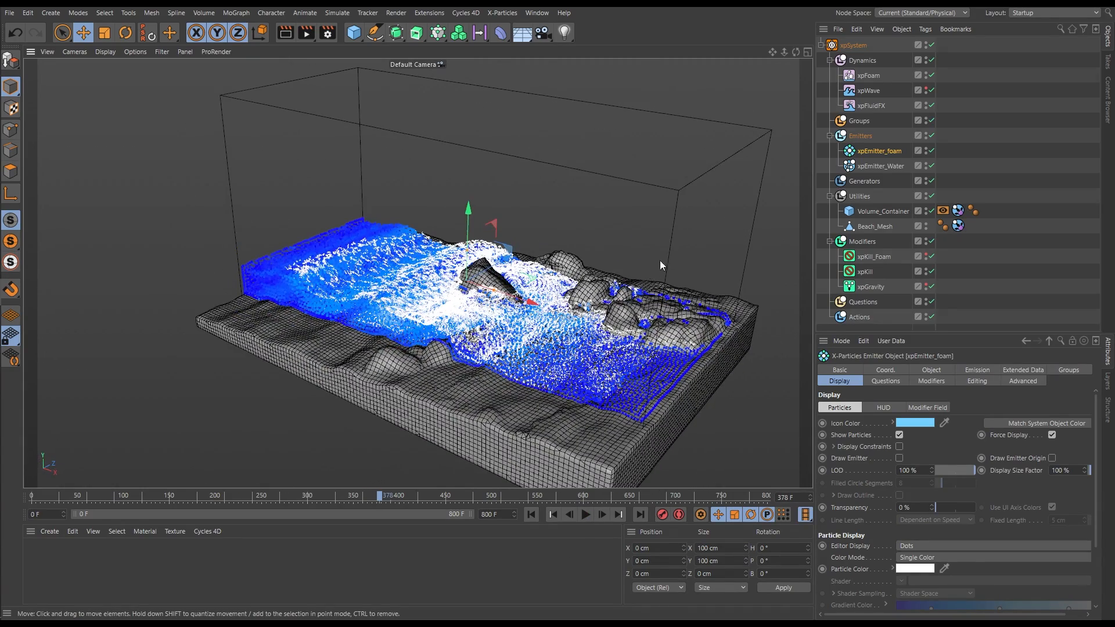
Step: Show xpFoam's settings in a taller attribute area and continue the simulation to frame 423, viewing the foam from above
left_click(871, 75)
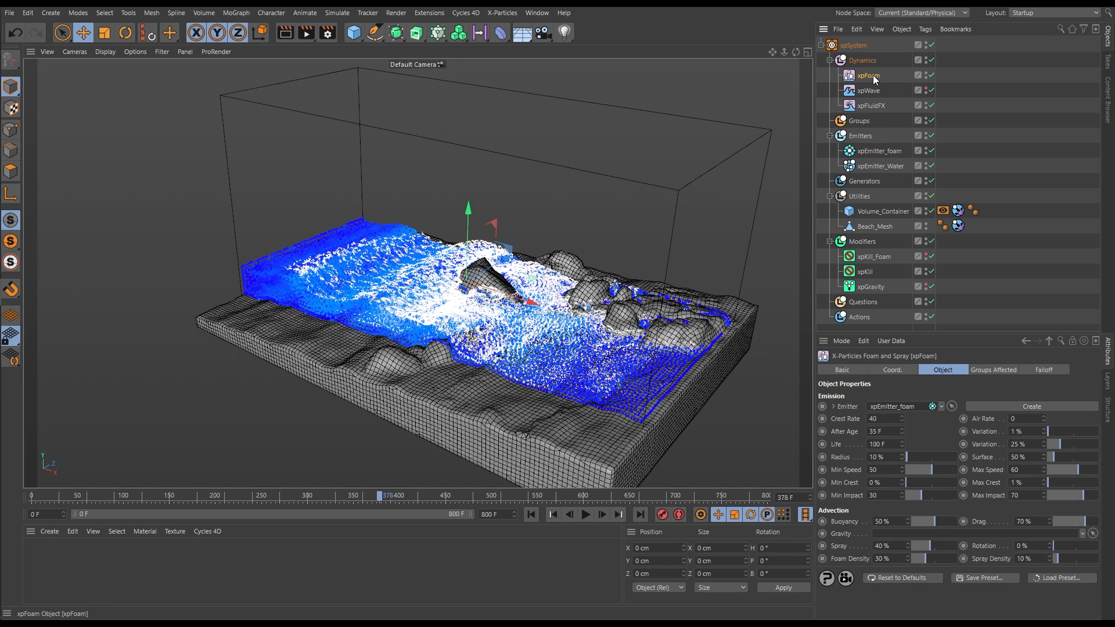
left_click_drag(975, 334, 923, 170)
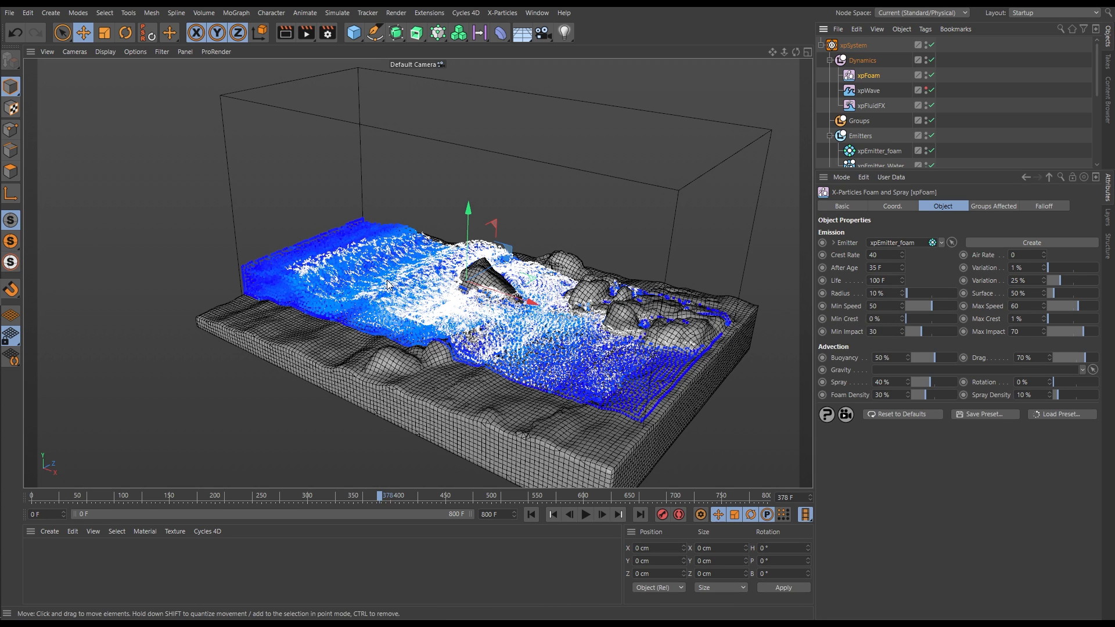
left_click(586, 515)
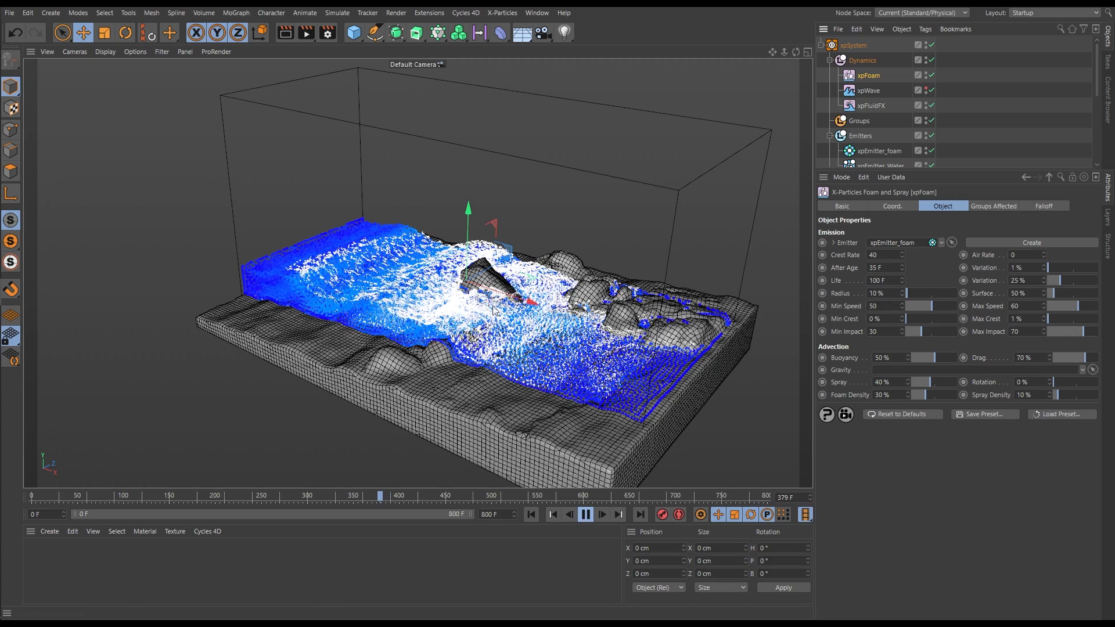
left_click_drag(482, 334, 479, 341, "alt")
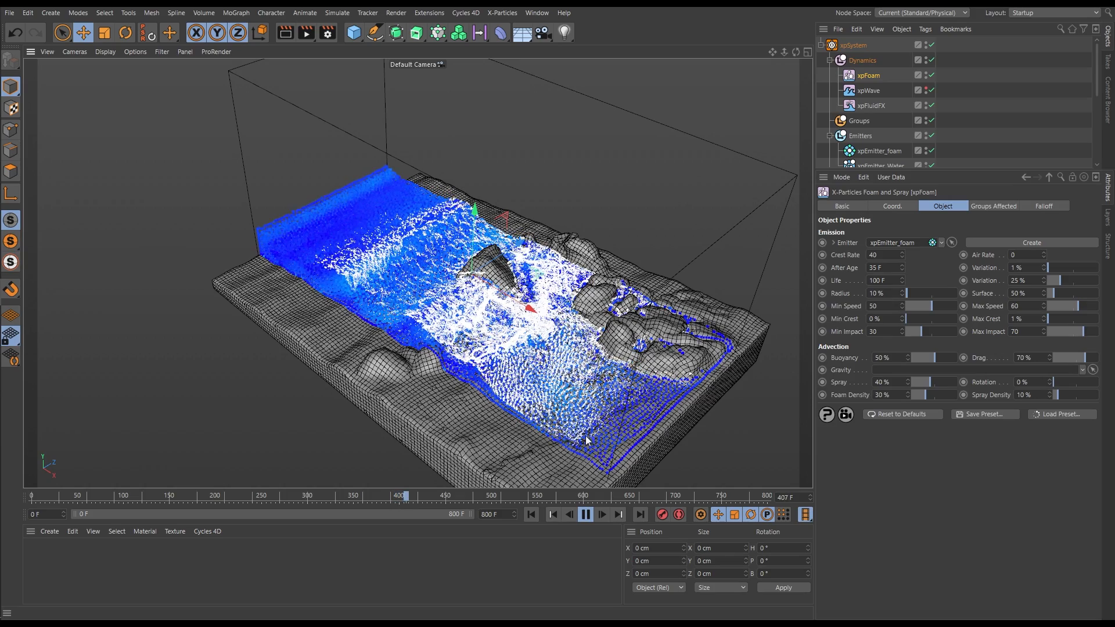
left_click(587, 515)
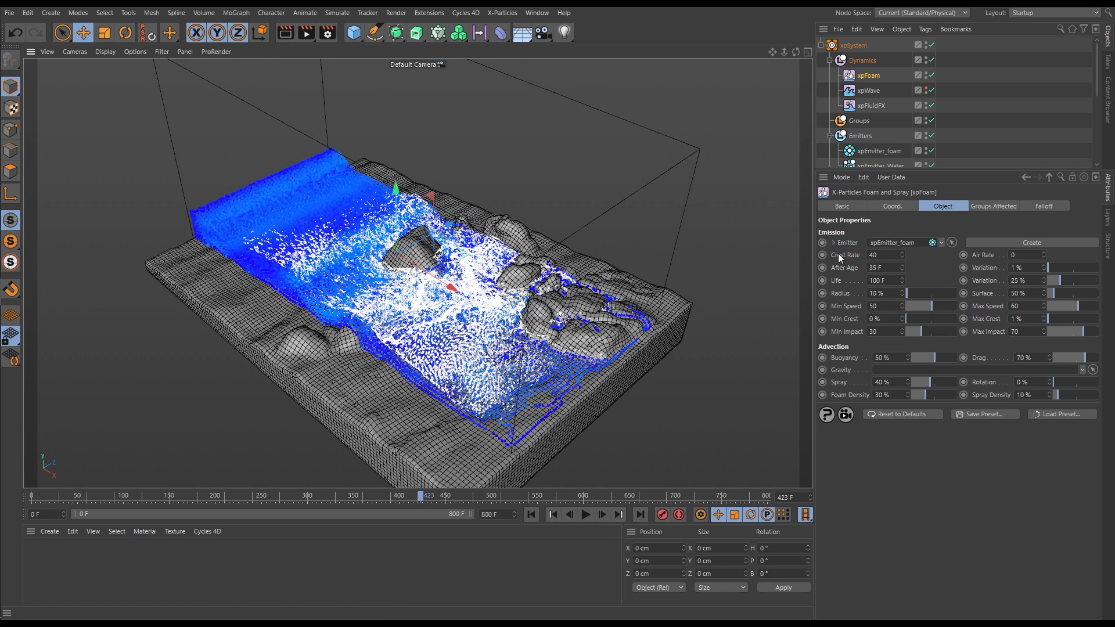
Step: Set xpFoam's Crest Rate to 0 and replay the simulation from the start to frame 56
left_click(882, 255)
type("0")
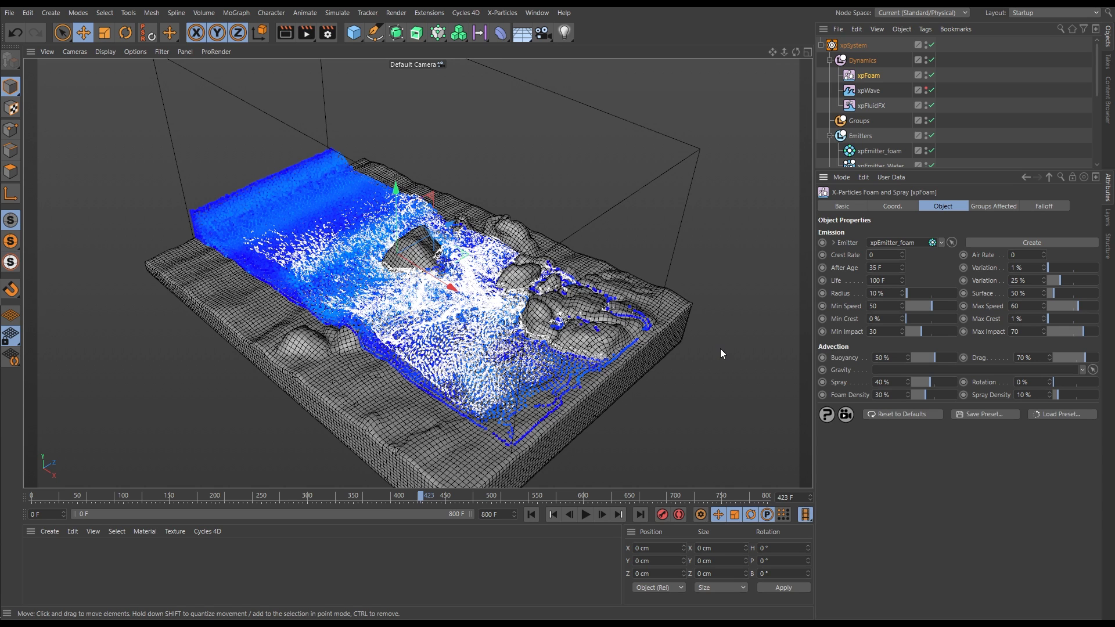
left_click(531, 515)
left_click(585, 515)
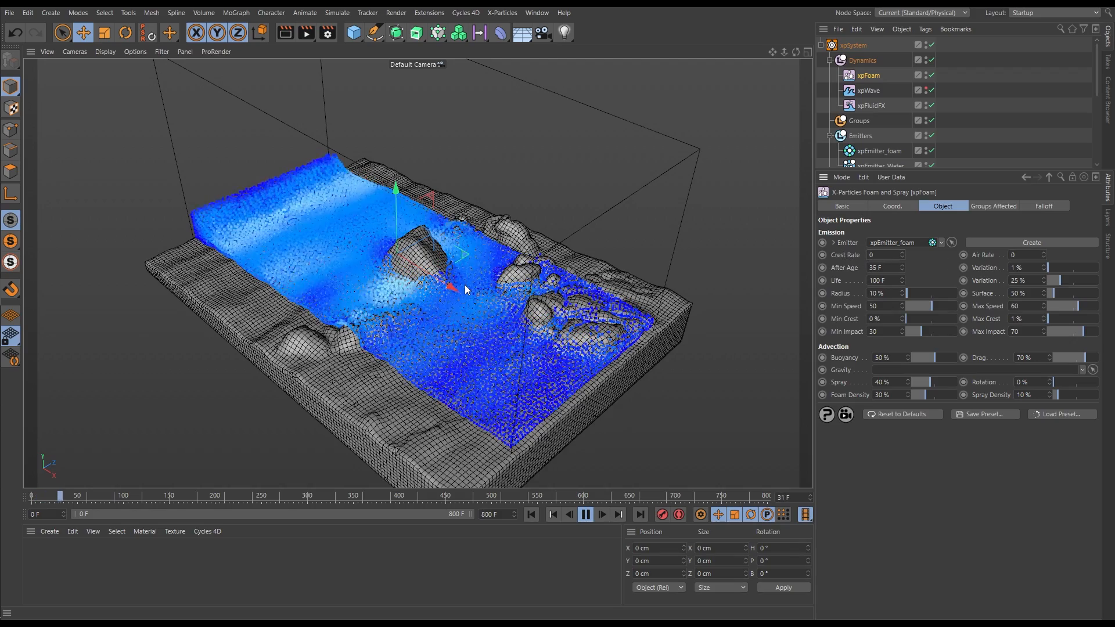
left_click(585, 517)
Step: Set xpFoam's Air Rate to 40 and replay the simulation from the start to frame 46
left_click(1000, 255)
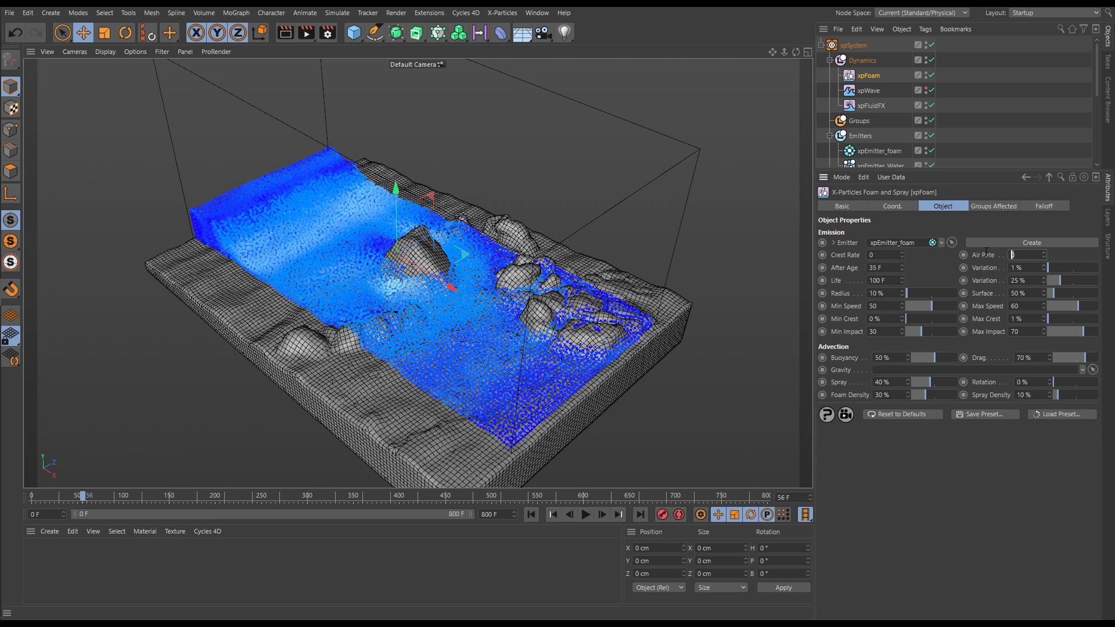
type("40")
left_click(532, 514)
left_click(586, 515)
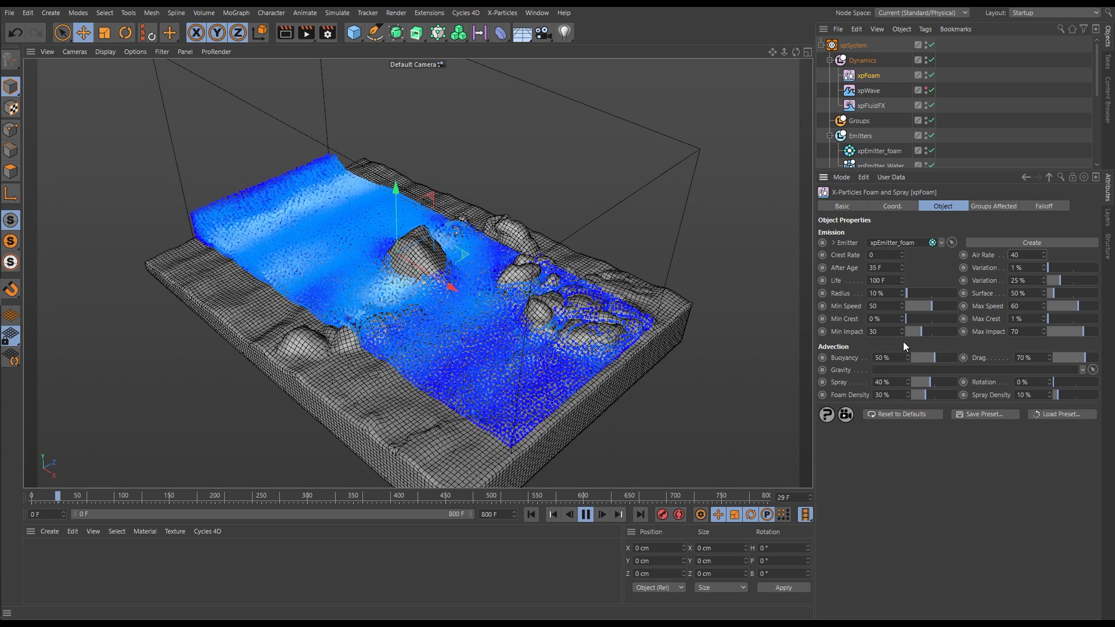
left_click(585, 515)
Step: Set xpFoam's Min Impact to 0 and Max Impact to 1, and replay the simulation from the start to frame 156
left_click(872, 332)
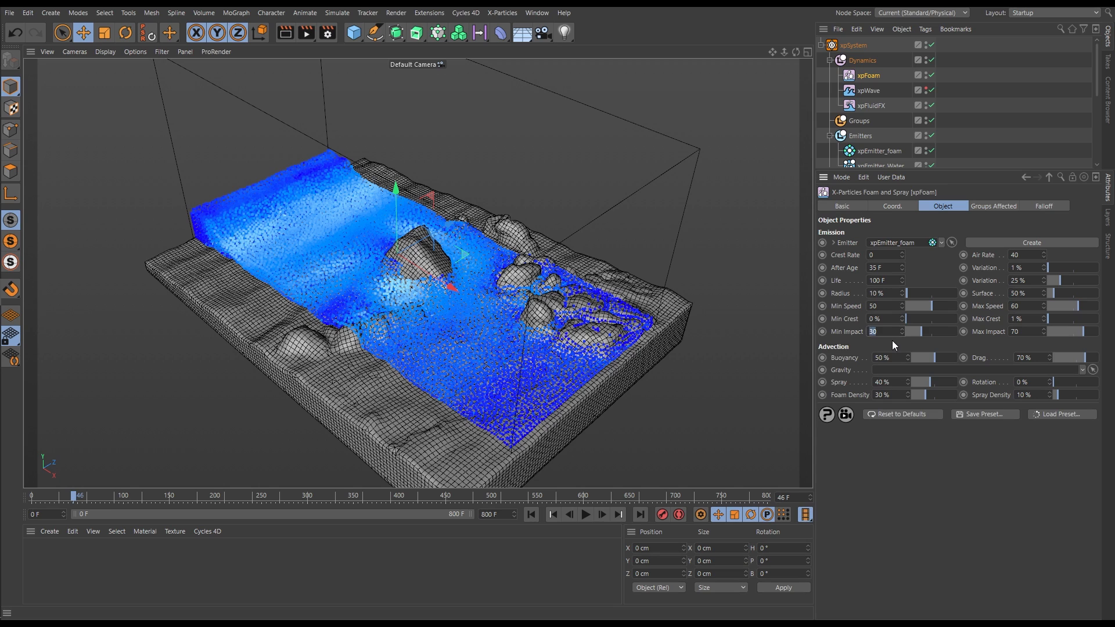
left_click(1034, 331)
key("Return")
left_click(531, 515)
left_click(585, 514)
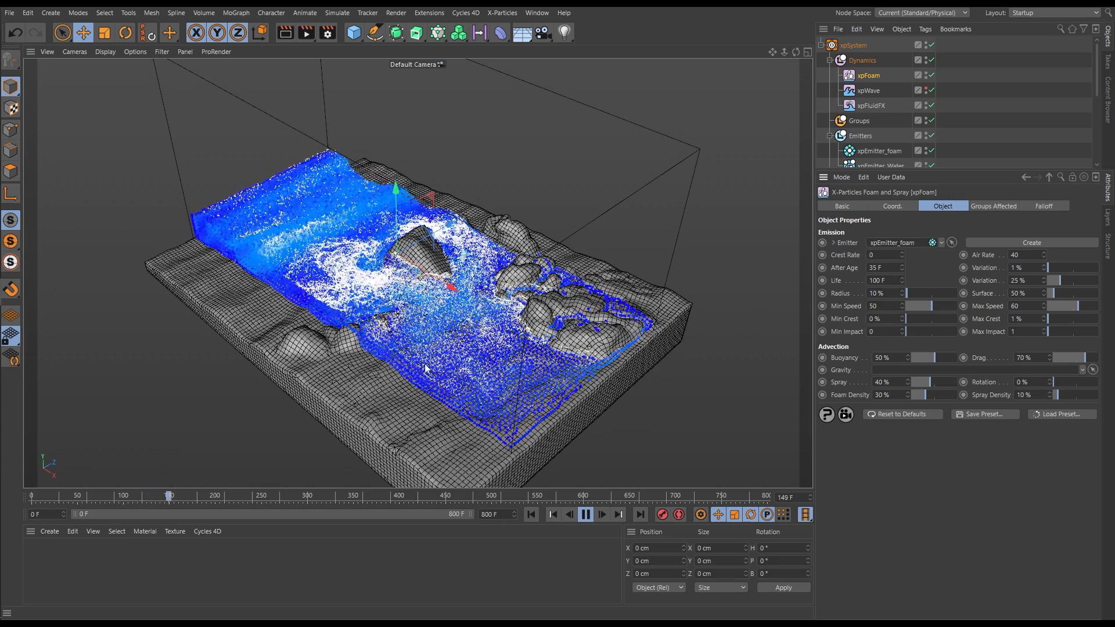
left_click(589, 516)
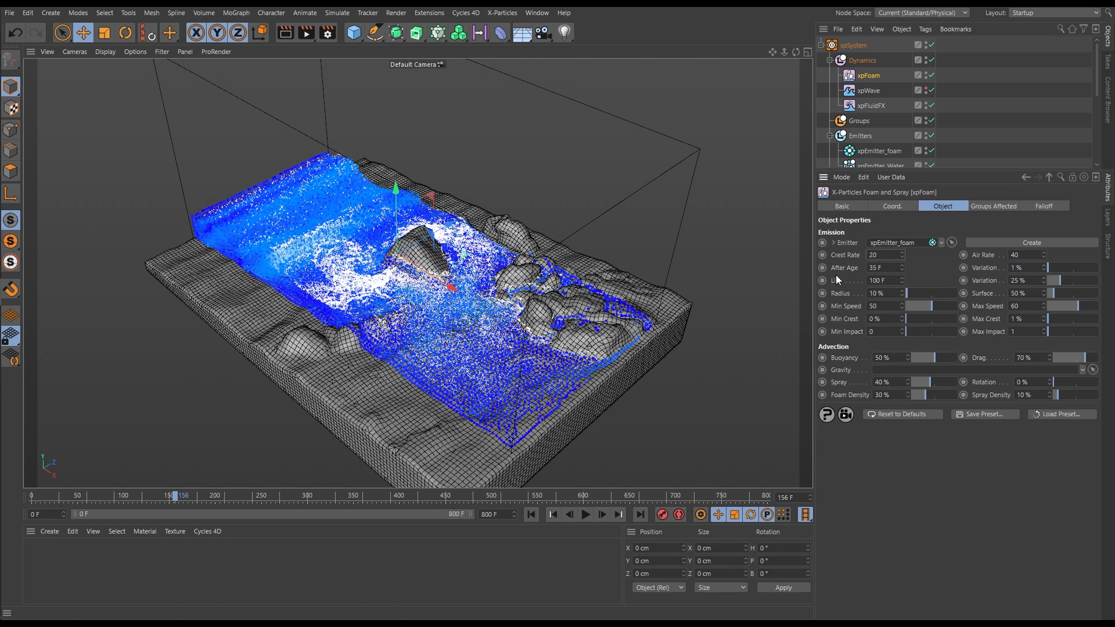
Step: Set xpFoam's Crest Rate to 20 and replay the simulation from the start to frame 128, inspecting the foam from a lower side view
left_click(532, 516)
left_click(585, 514)
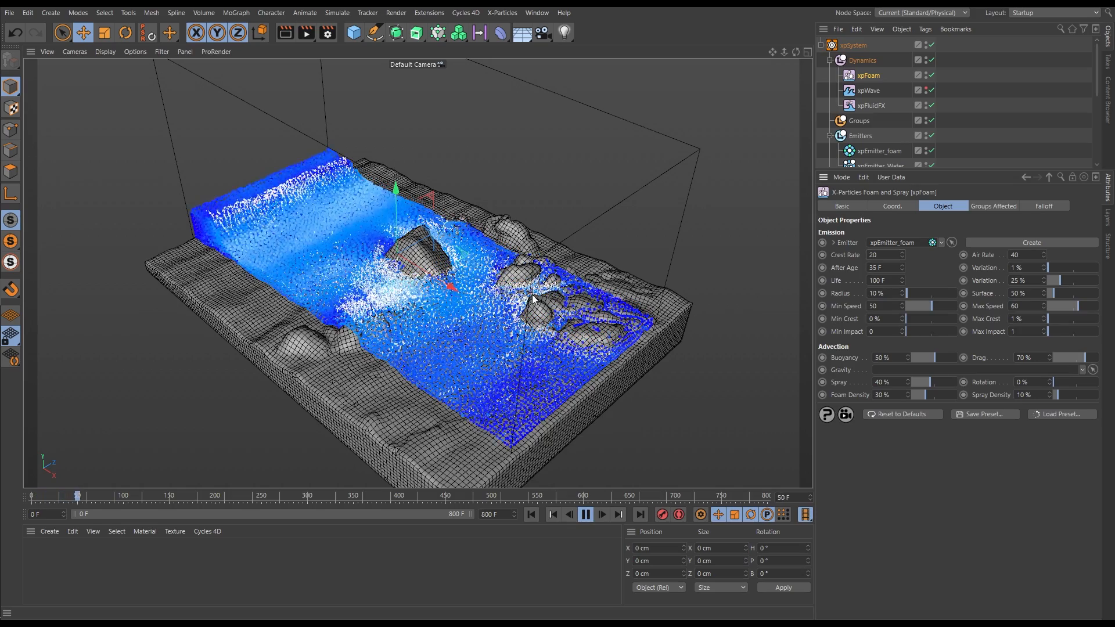
right_click_drag(517, 299, 473, 317, "alt")
left_click_drag(542, 319, 514, 351, "alt")
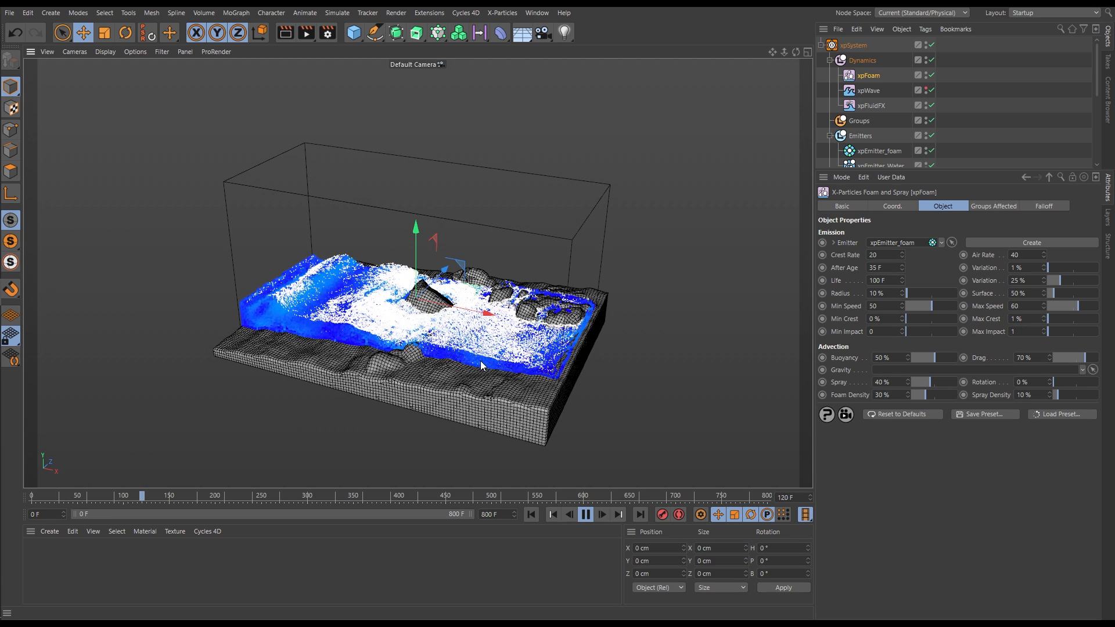
left_click(585, 517)
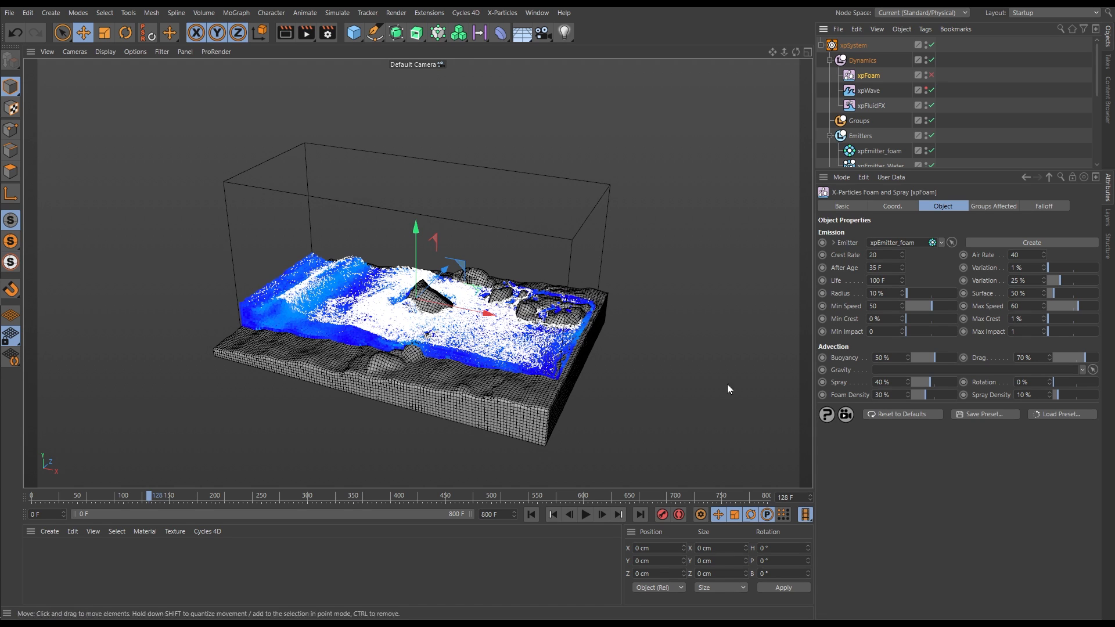
Step: Disable xpFoam and replay the simulation from the start to frame 151, examining only the water from the side
left_click(530, 515)
left_click(586, 515)
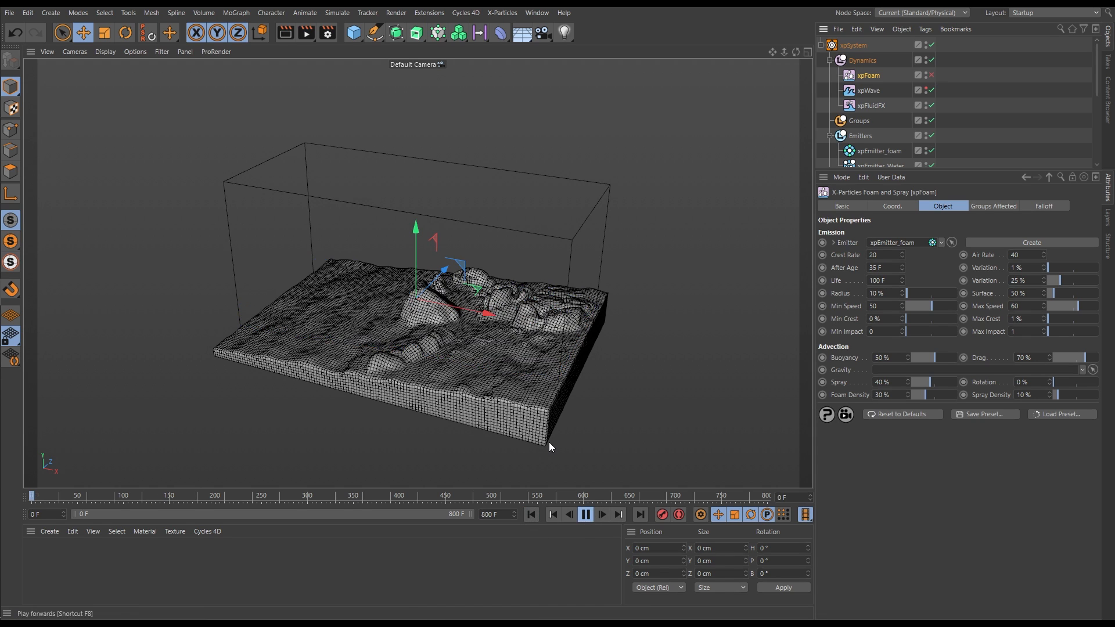
right_click_drag(307, 346, 406, 354, "alt")
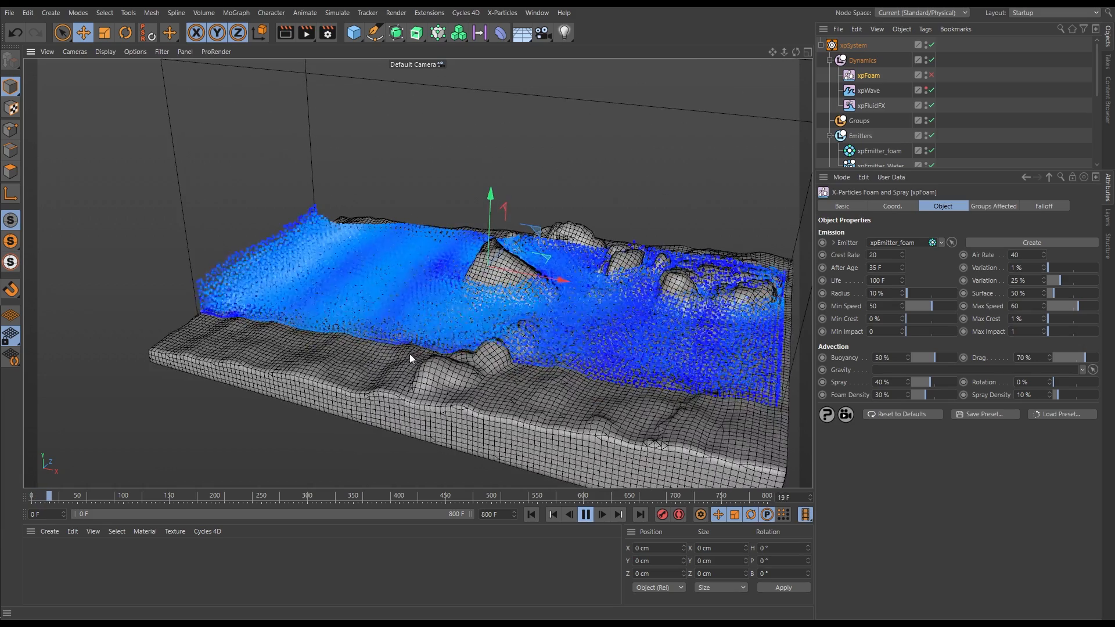
left_click_drag(420, 345, 454, 318, "alt")
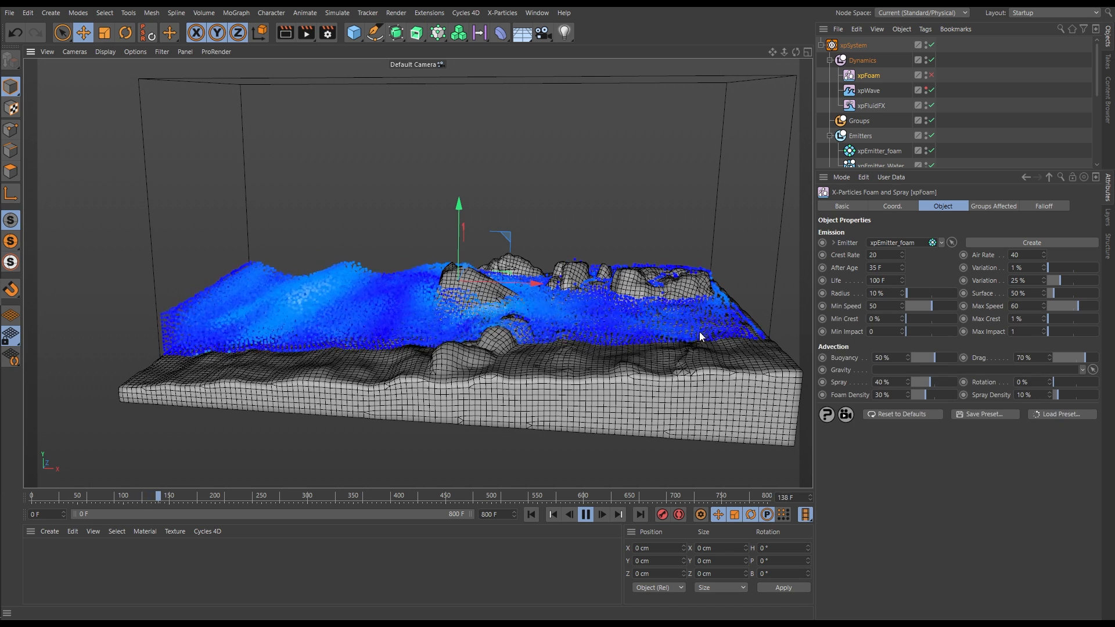
left_click(587, 516)
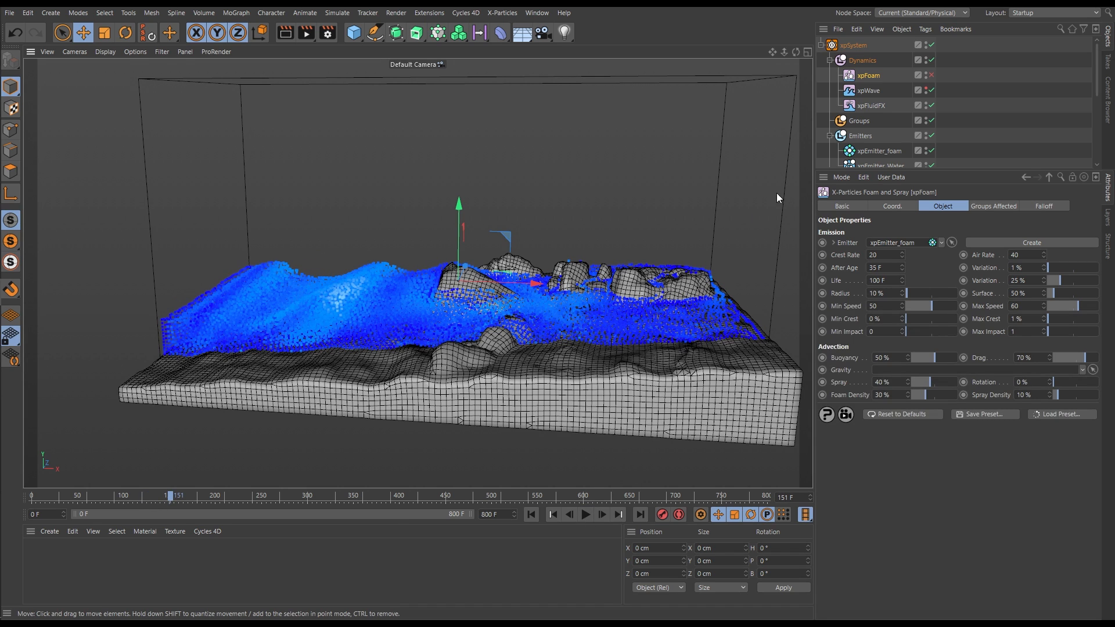
Step: Enable xpFoam again and replay the simulation from the start to frame 198, inspecting the foam from the side, above and the front
left_click(874, 110)
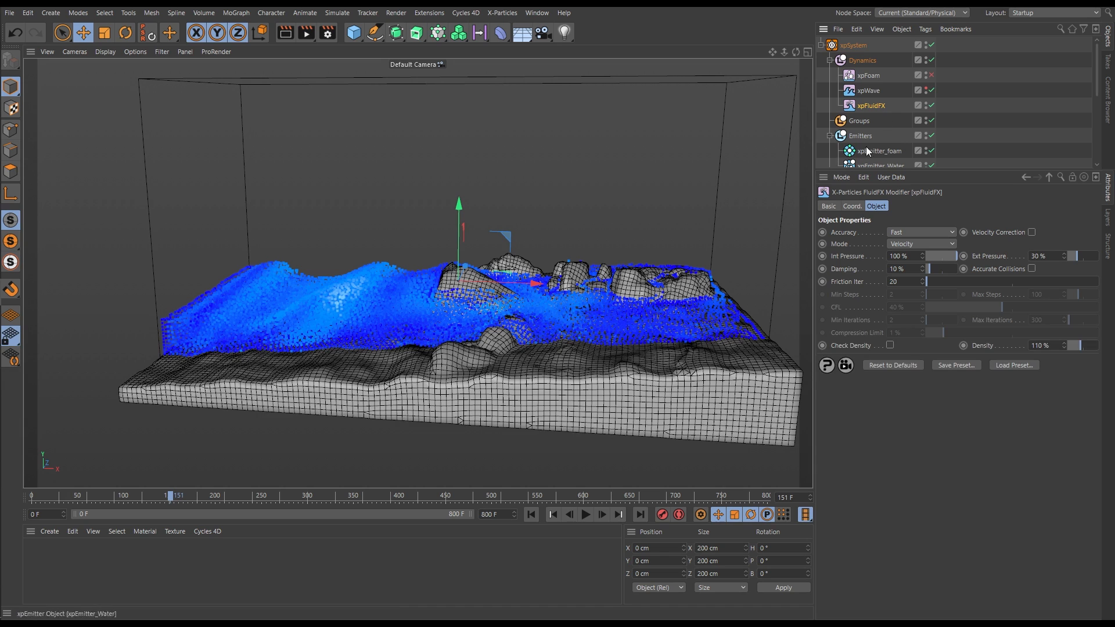
left_click(932, 76)
left_click(530, 515)
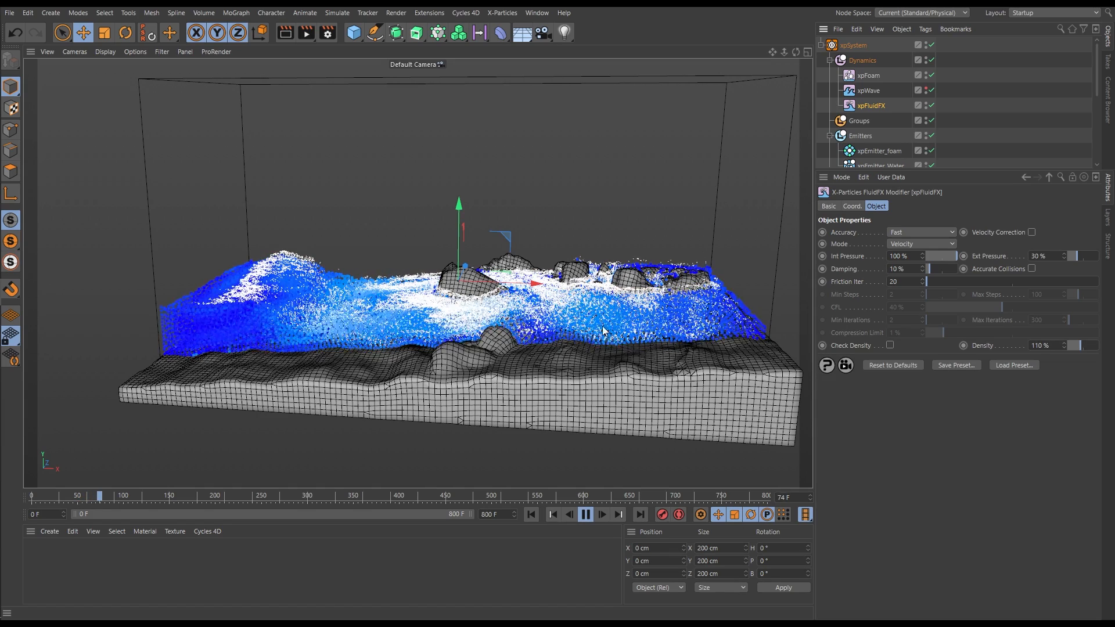
left_click_drag(588, 332, 488, 354, "alt")
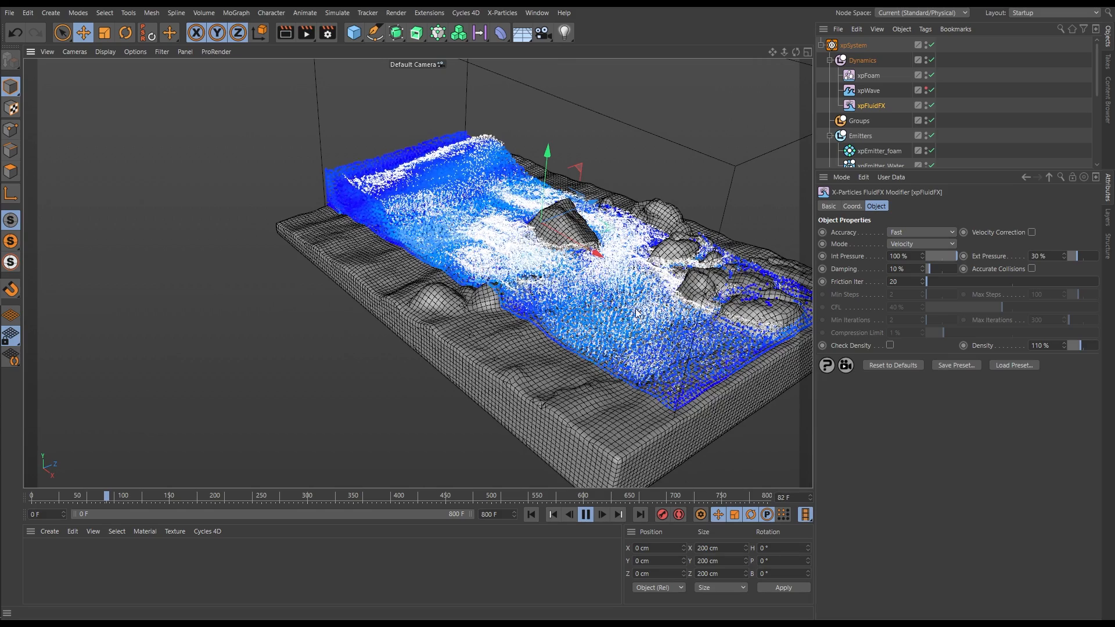
left_click_drag(617, 322, 612, 339, "alt")
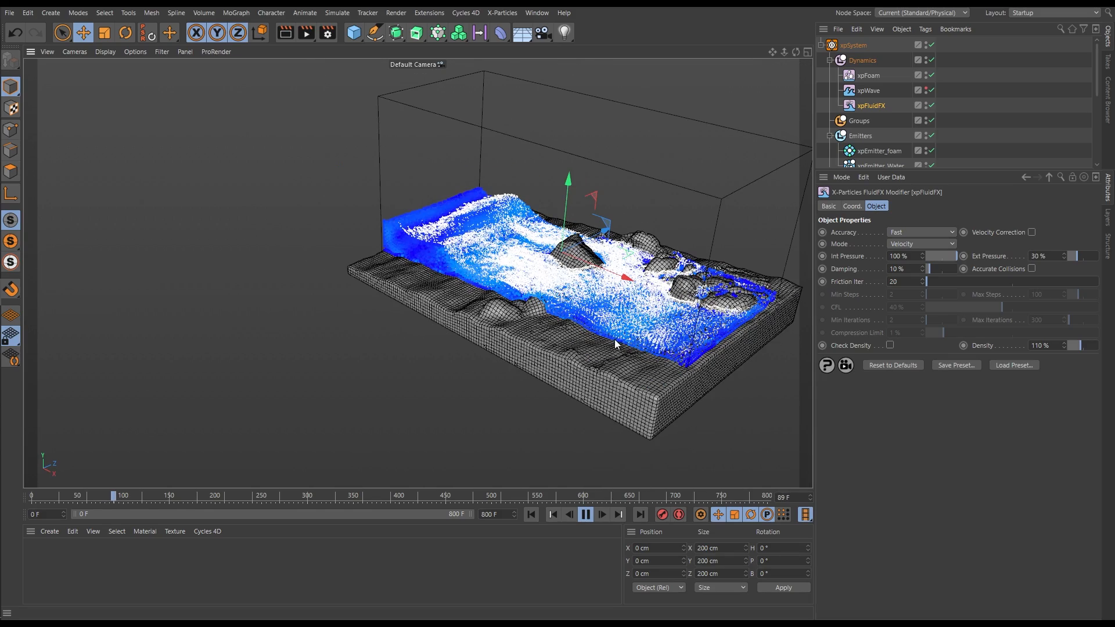
left_click_drag(529, 319, 571, 330, "alt")
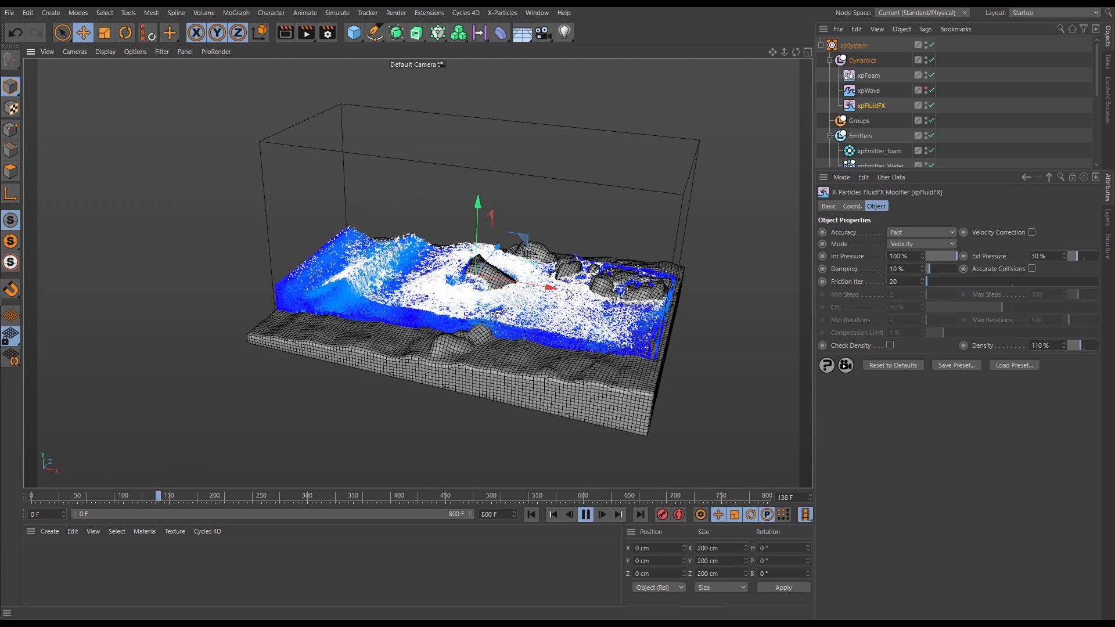
left_click_drag(494, 343, 595, 366, "alt")
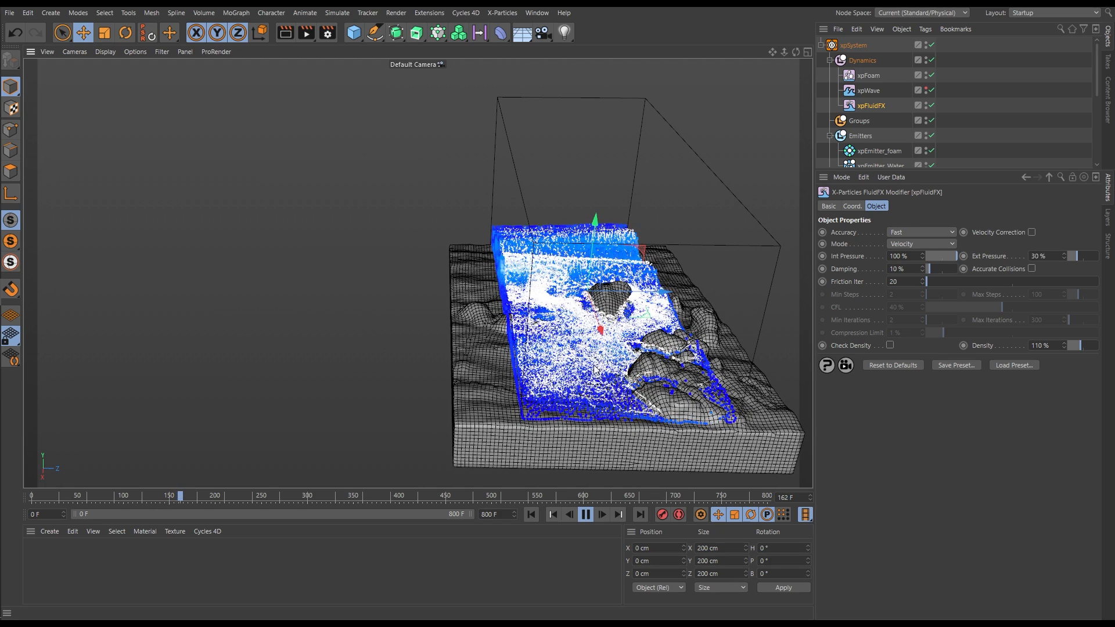
left_click_drag(599, 370, 664, 357, "alt")
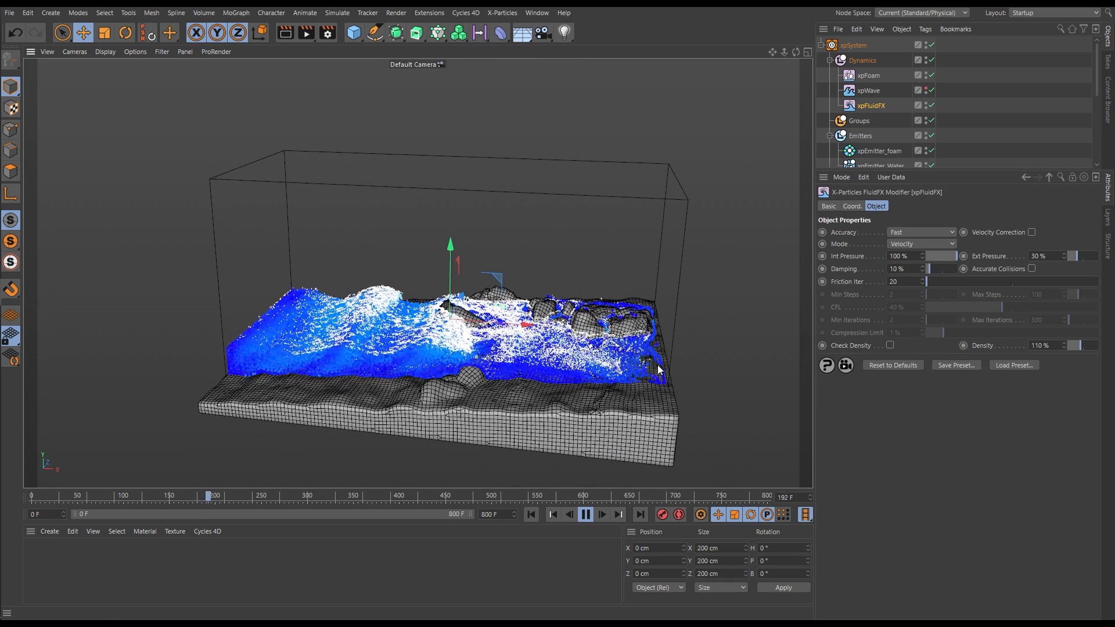
left_click(585, 515)
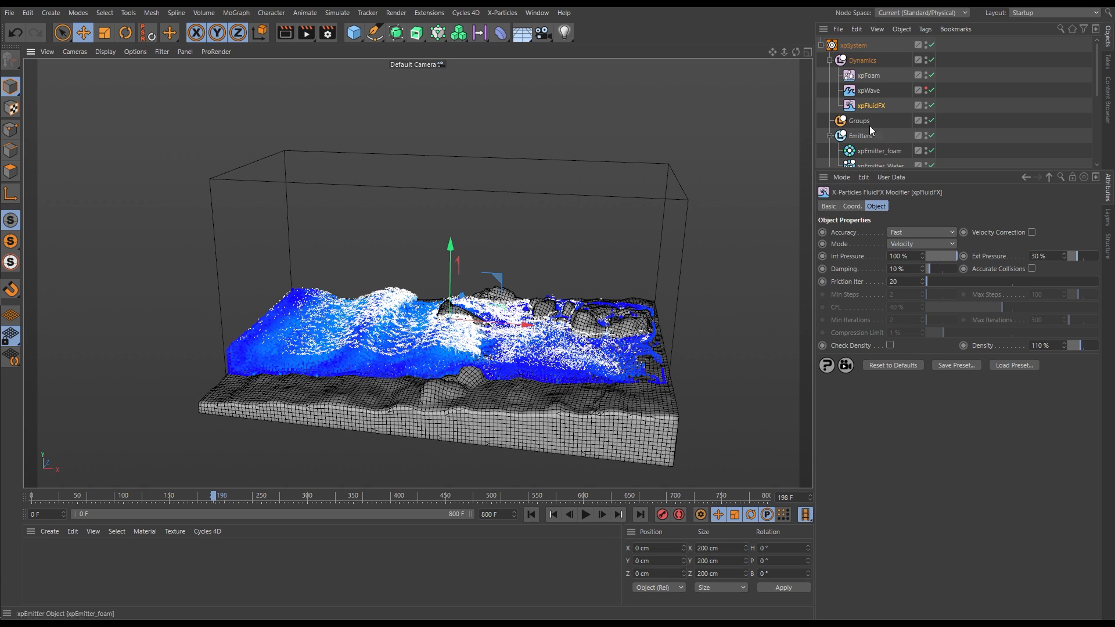
Step: Reopen xpFoam's settings, set its Drag to 70%, and replay the simulation from the start to frame 79
left_click(869, 74)
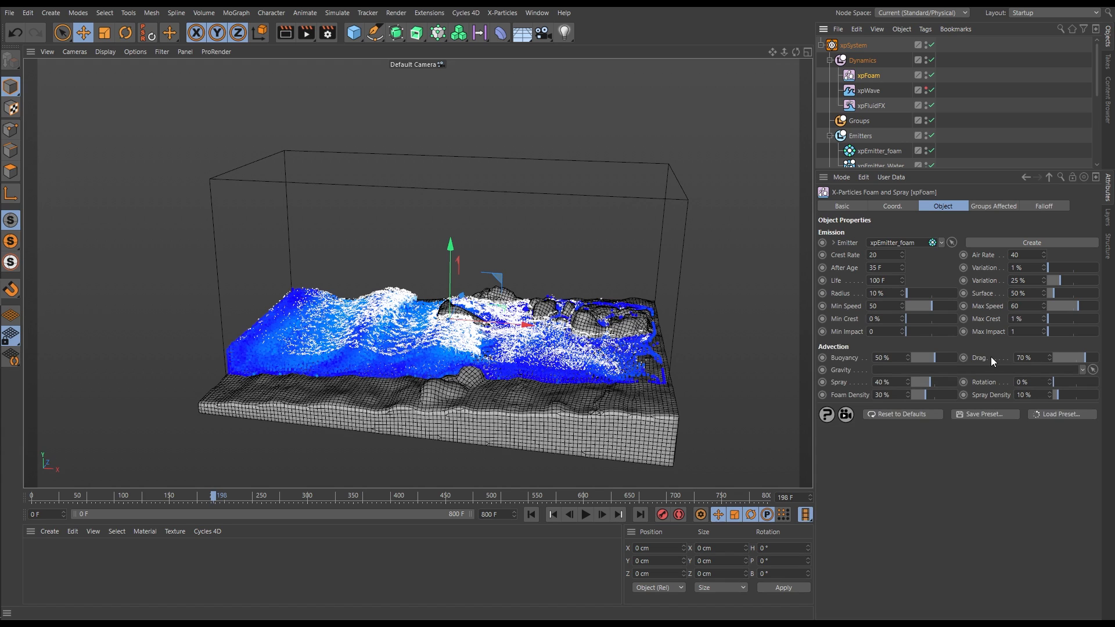
left_click_drag(1089, 357, 993, 347)
type("70")
key("Return")
left_click(531, 515)
left_click(585, 515)
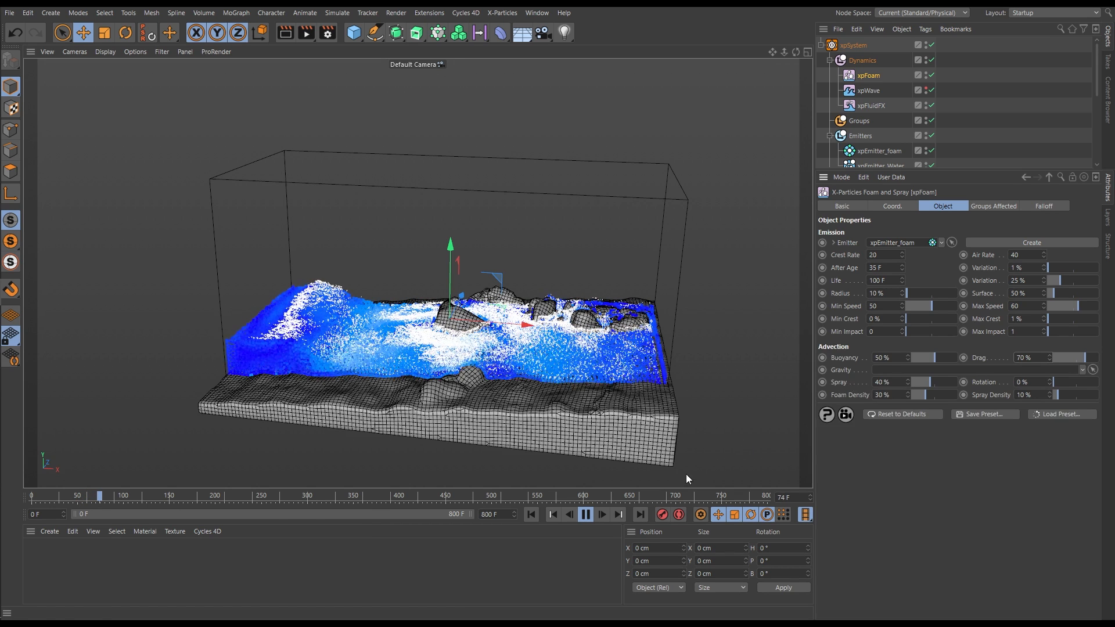
left_click(586, 515)
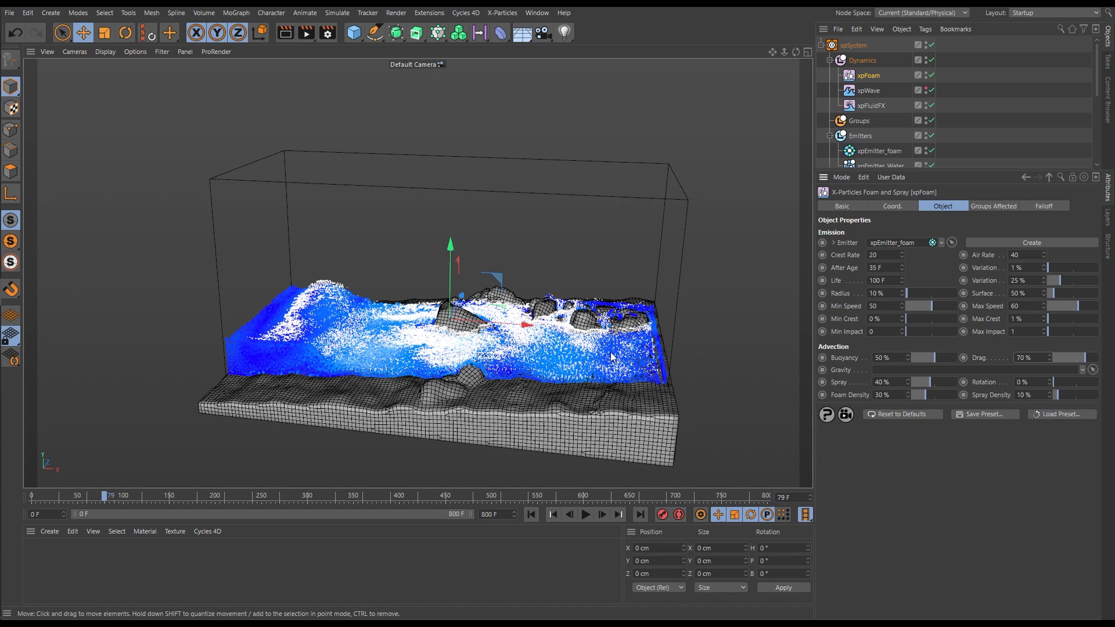
Step: Continue the simulation past frame 400 and examine the foam around the rocks from the side and from above
left_click(588, 516)
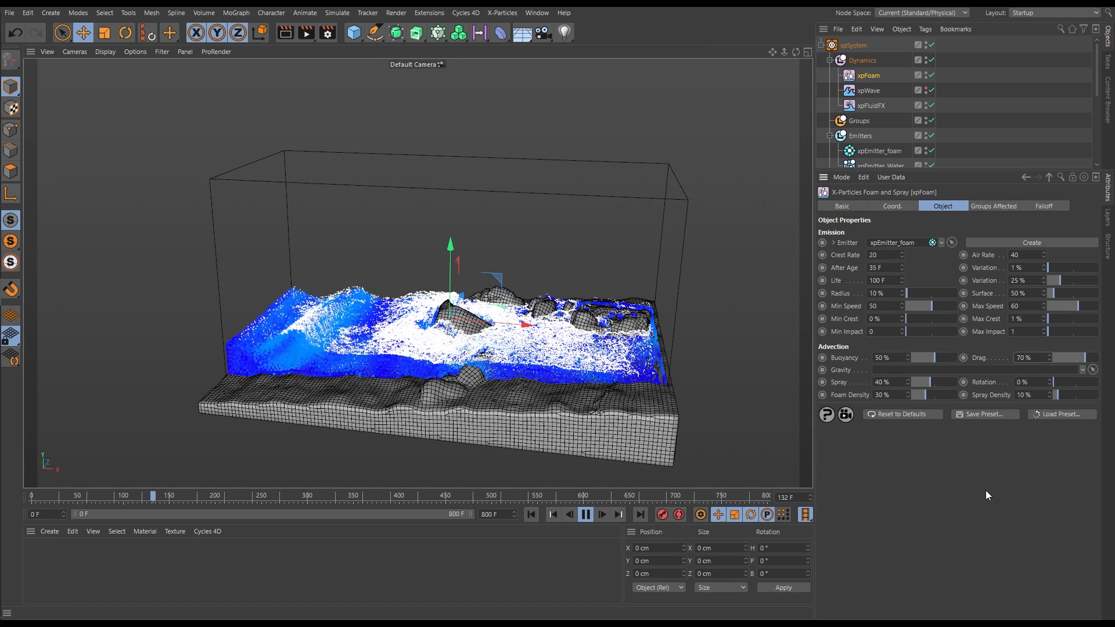
left_click_drag(463, 352, 502, 346, "alt")
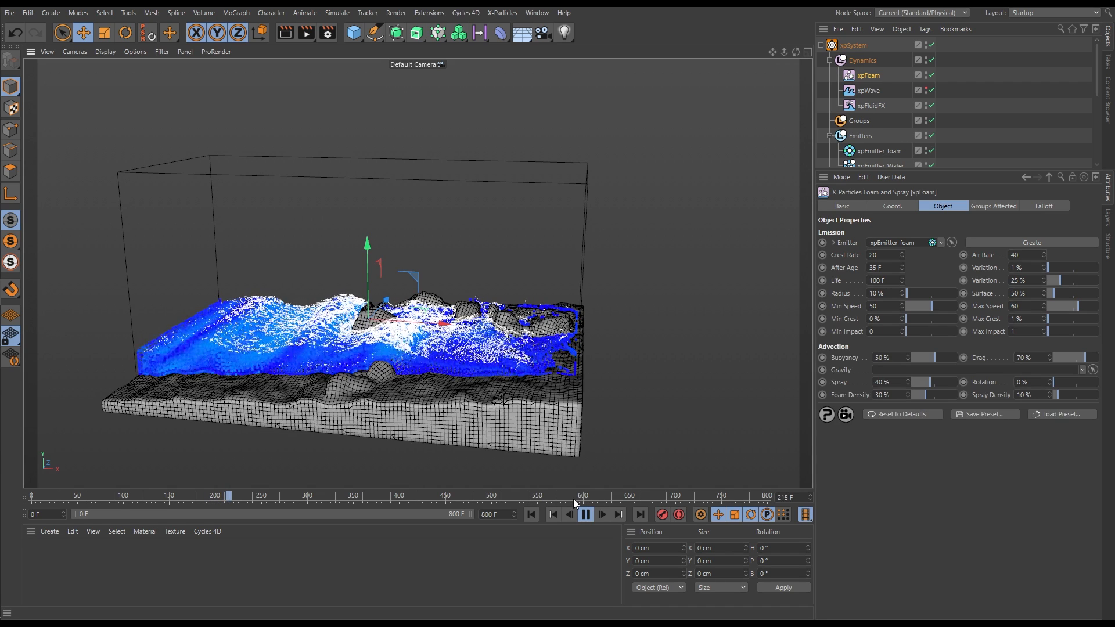
left_click_drag(463, 340, 460, 394, "alt")
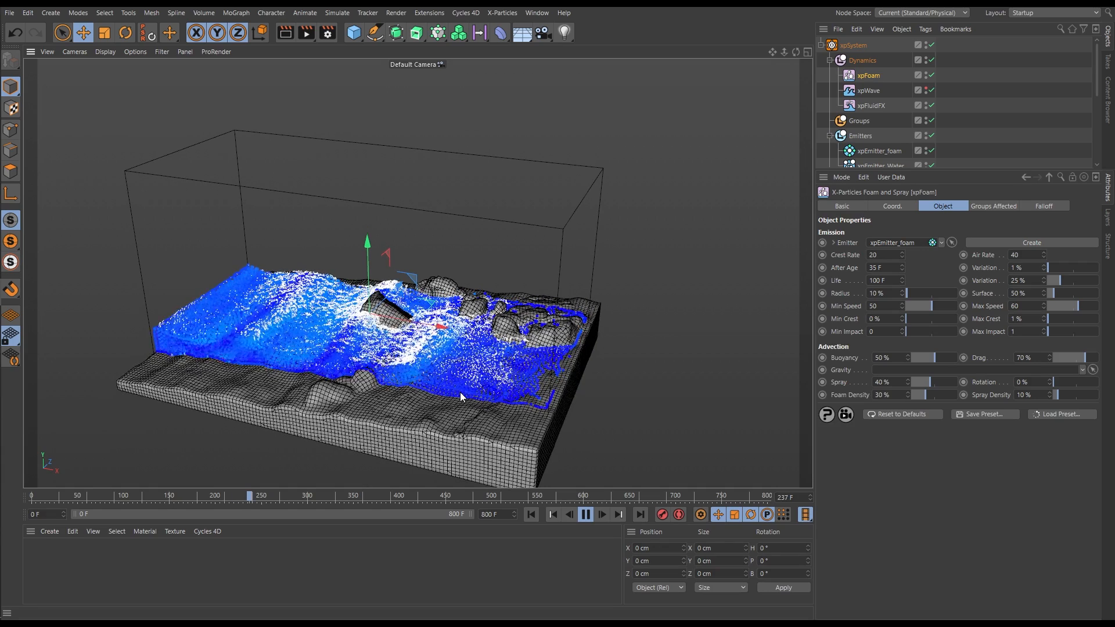
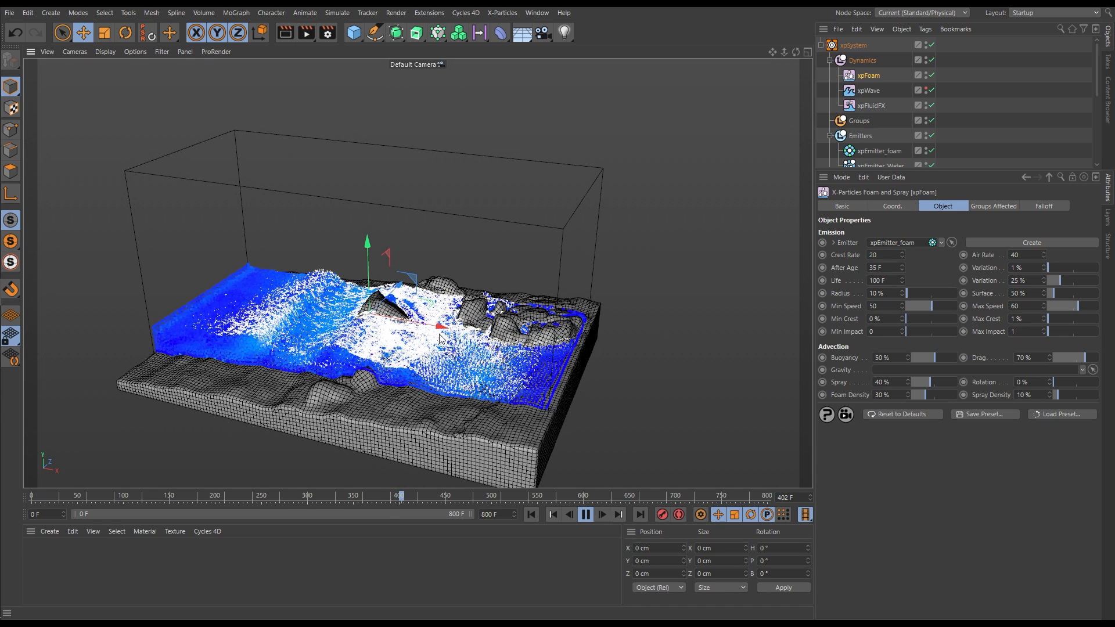
left_click_drag(461, 385, 423, 391, "alt")
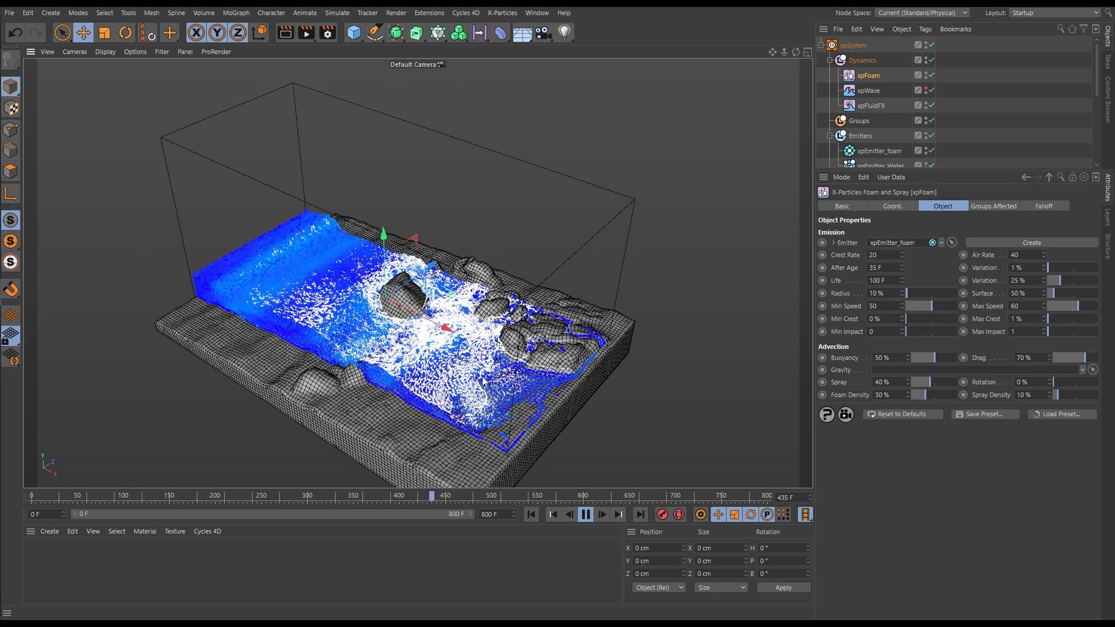
Step: Continue the simulation to frame 695, pausing along the way to examine the foam on the cresting wave from the side and above
left_click_drag(511, 378, 540, 364, "alt")
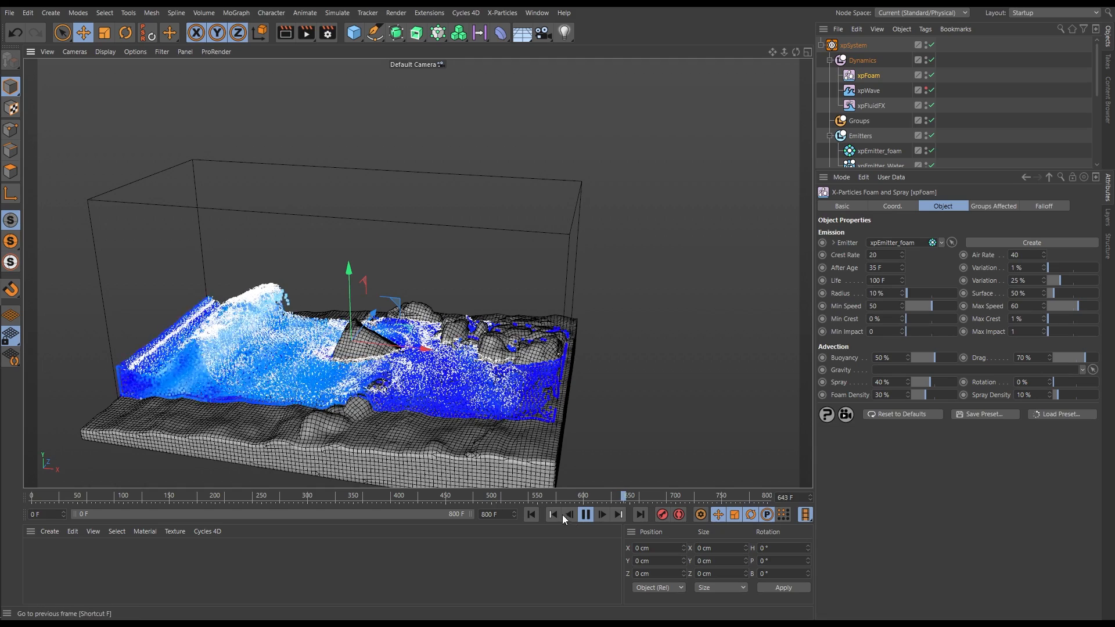
left_click(586, 515)
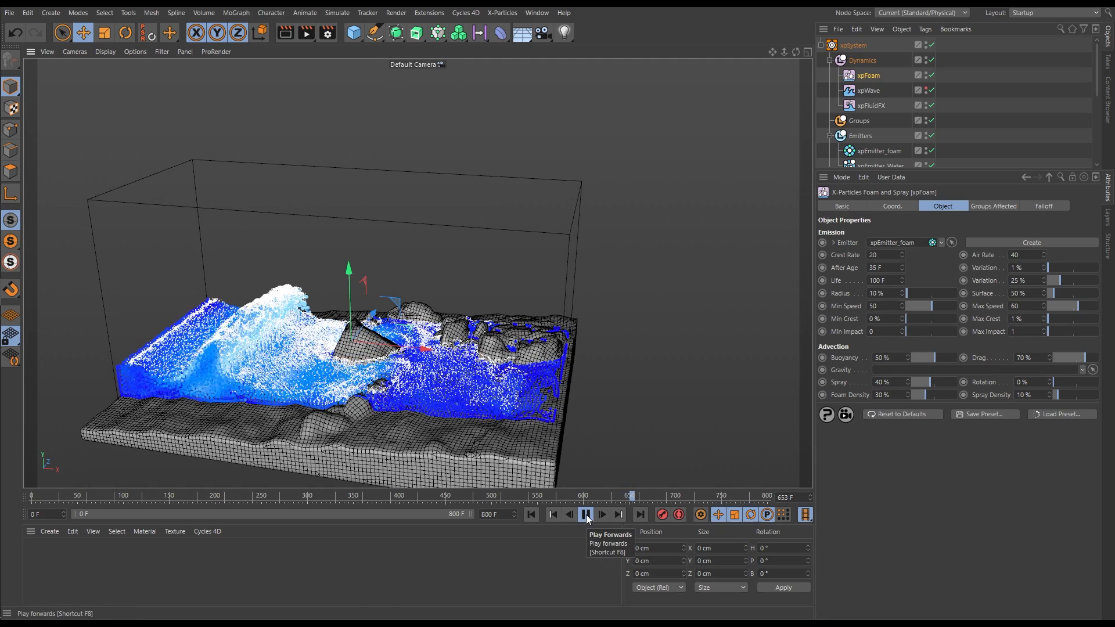
left_click_drag(268, 332, 302, 297, "alt")
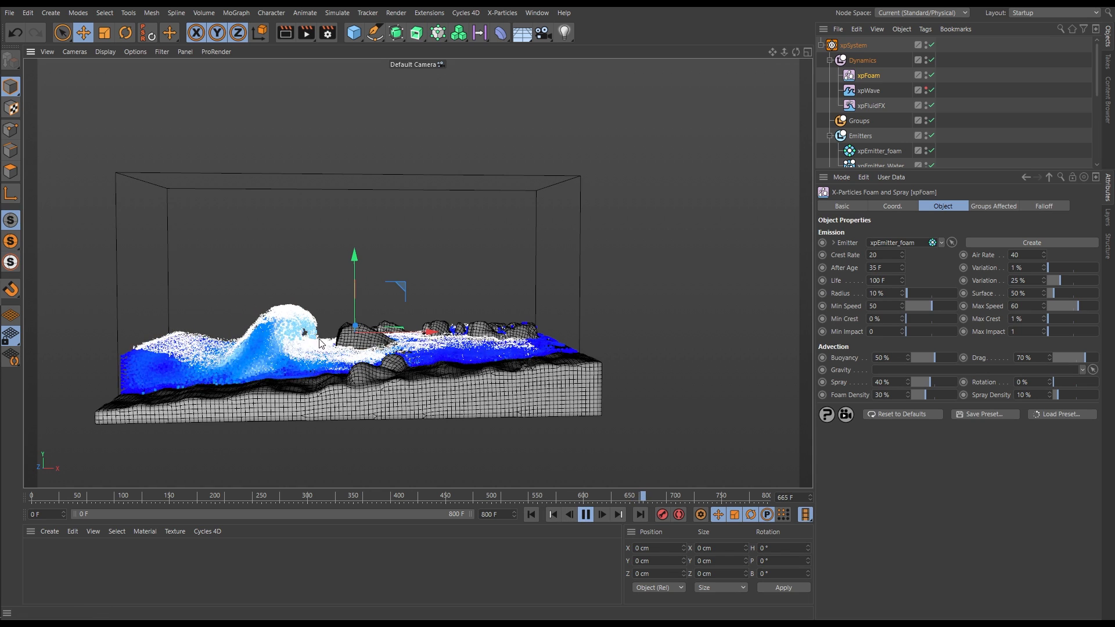
left_click(585, 515)
left_click_drag(352, 344, 309, 378, "alt")
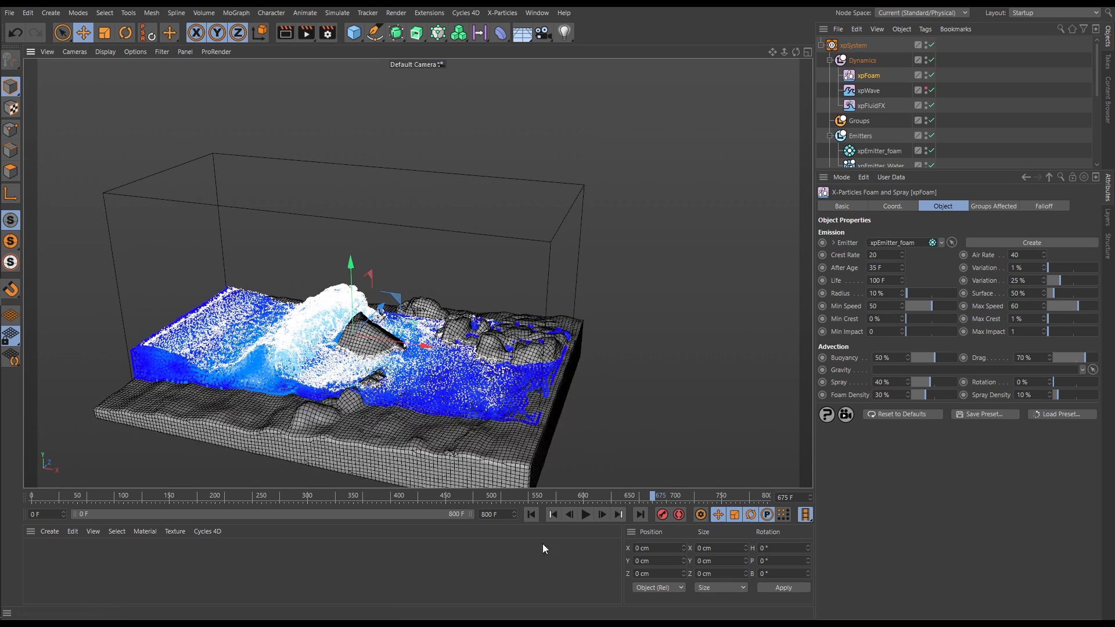
left_click(585, 515)
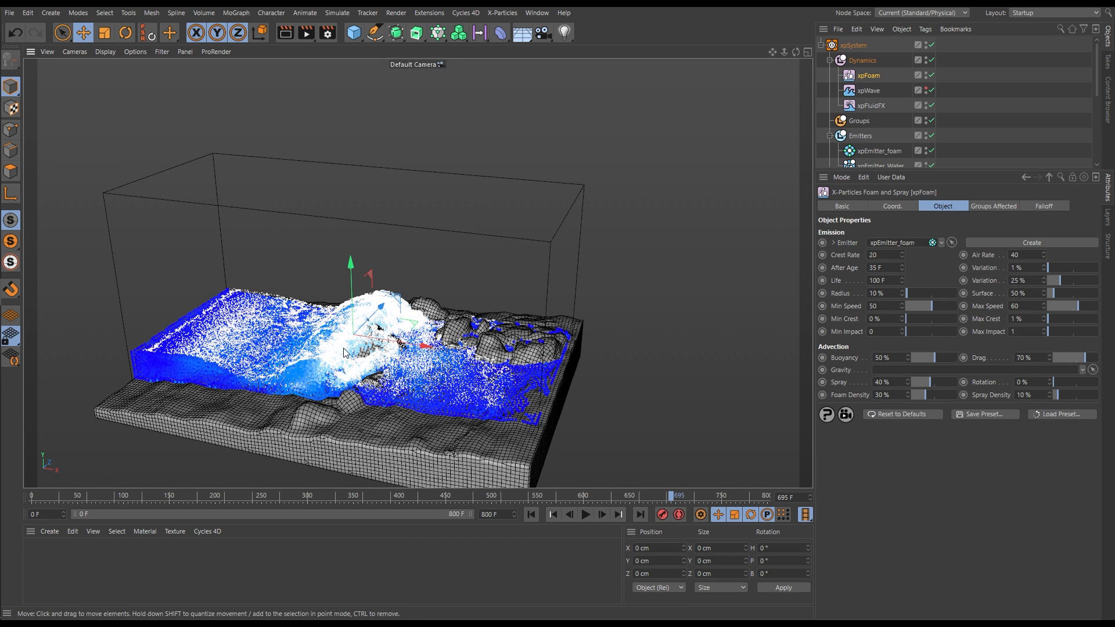
Step: Make xpWave visible in the viewport and set its display Draw Type to Plane to inspect the wave bands above the water
left_click(868, 91)
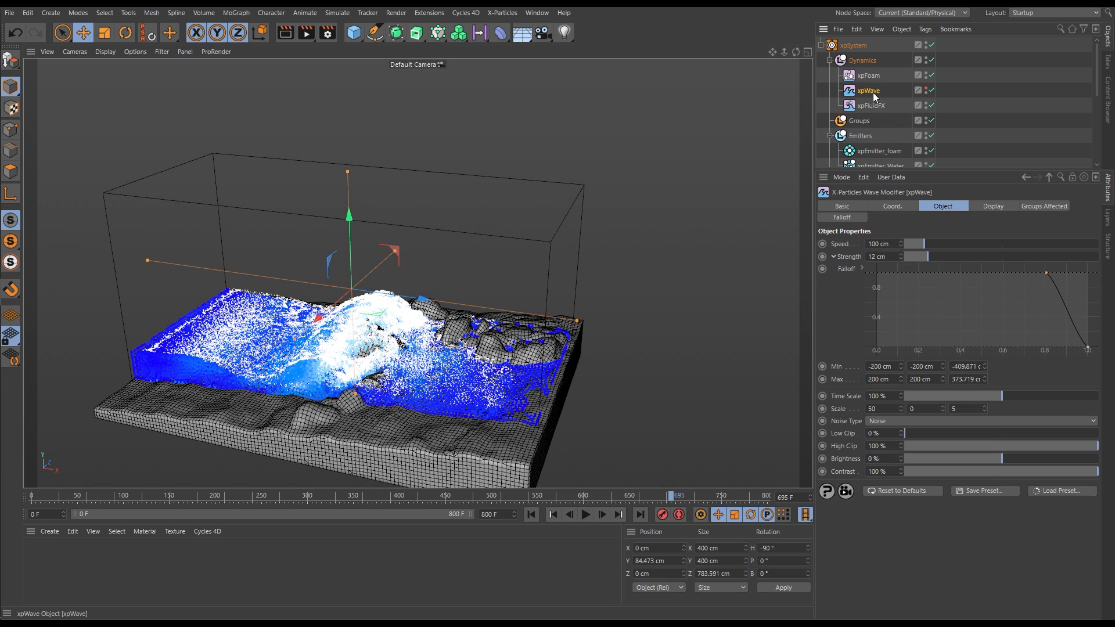
left_click(928, 90)
left_click(989, 207)
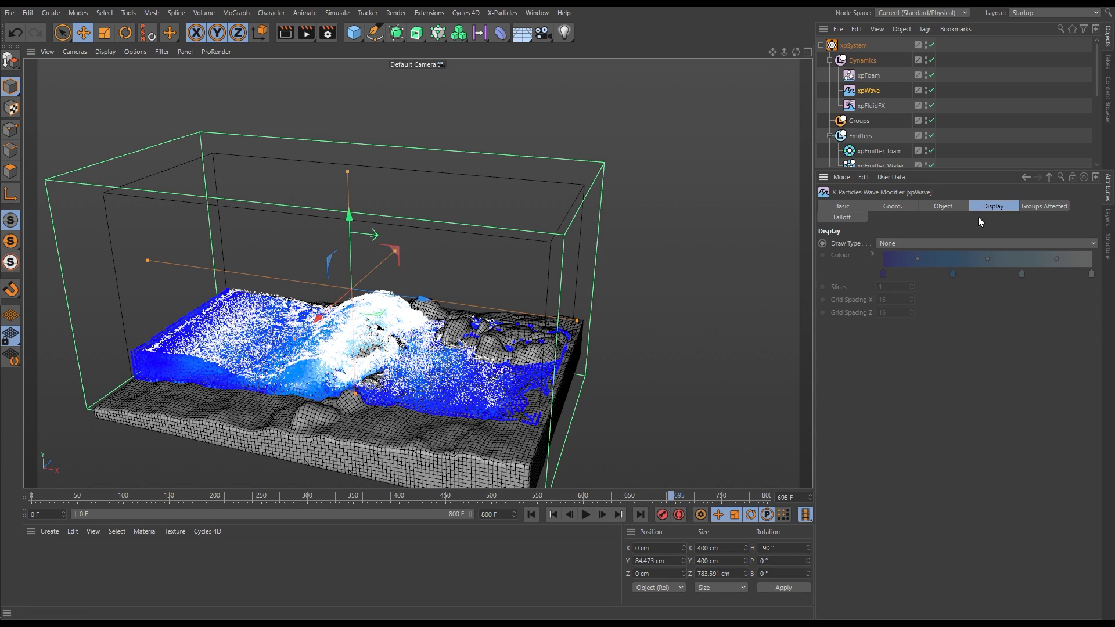
left_click(891, 243)
left_click(894, 320)
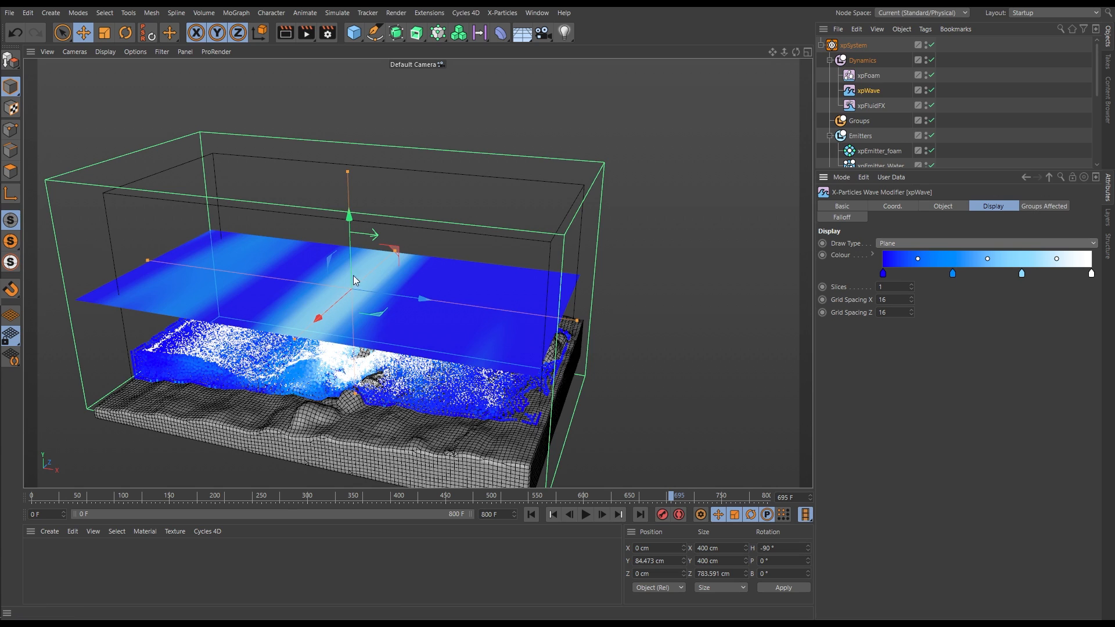
mouse_move(397, 342)
left_mouse_down("alt")
mouse_move(413, 303)
mouse_move(395, 325)
left_mouse_up("alt")
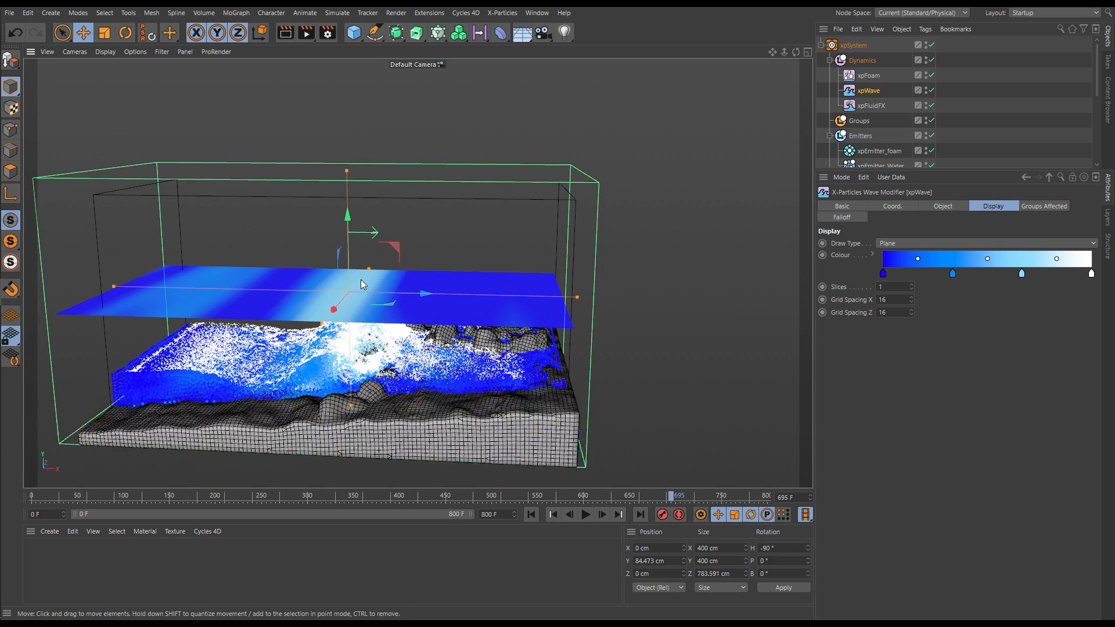
Step: Set xpWave's noise High Clip to 77.8% and hide the modifier in the viewport again
left_click(929, 209)
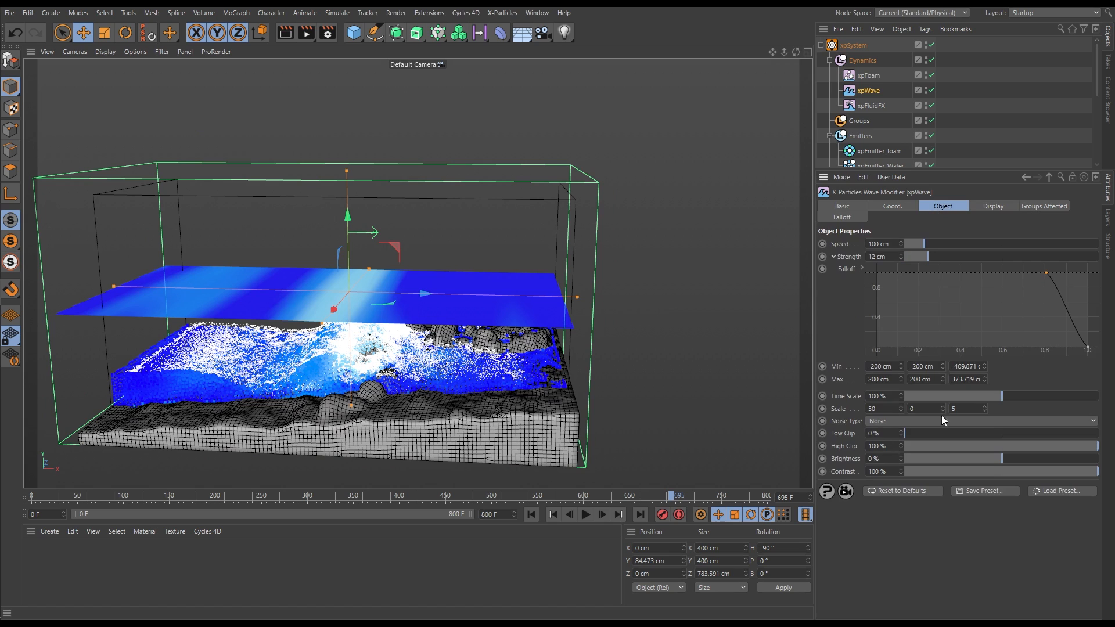
left_click(1086, 447)
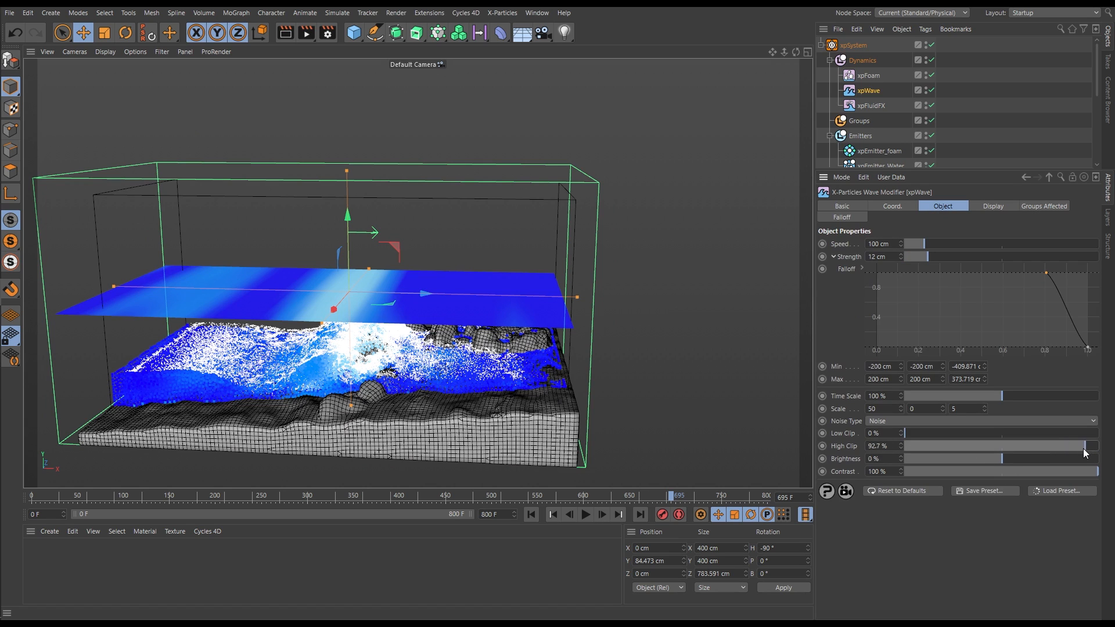
left_click_drag(1064, 450, 1055, 462)
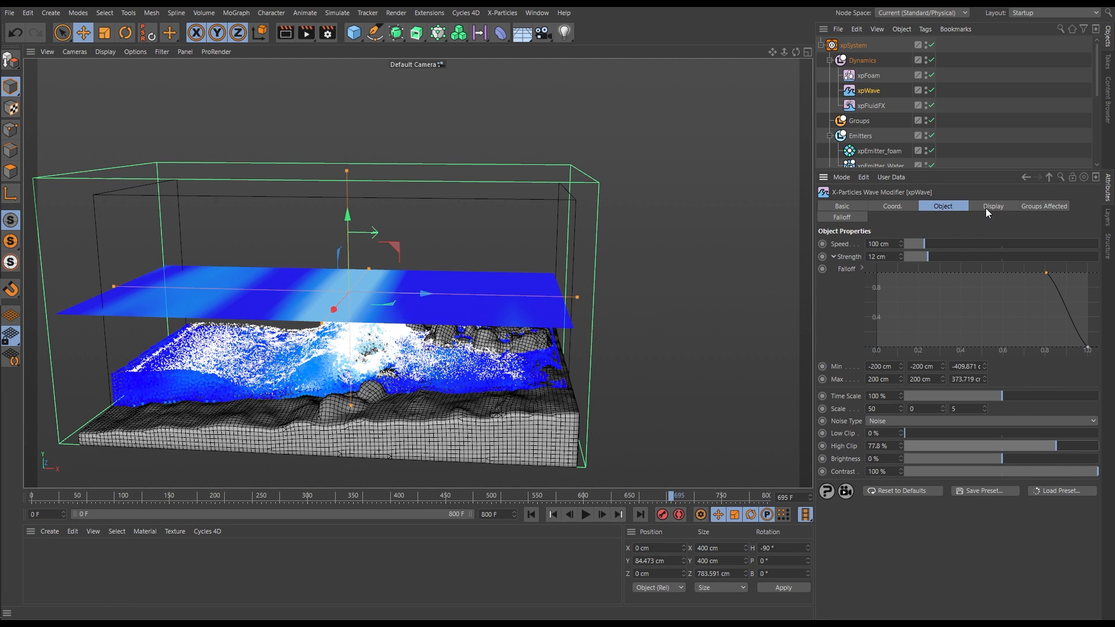
left_click(929, 90)
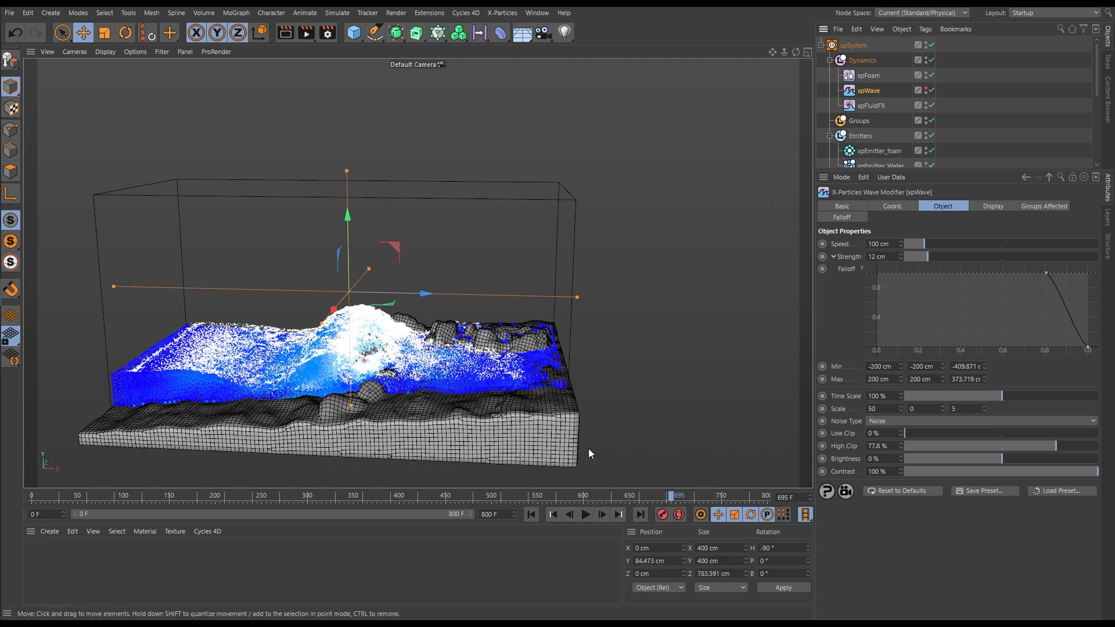
Step: Play the simulation past frame 726 while viewing the foam around the rocks, and return it to the start
left_click_drag(398, 365, 356, 382, "alt")
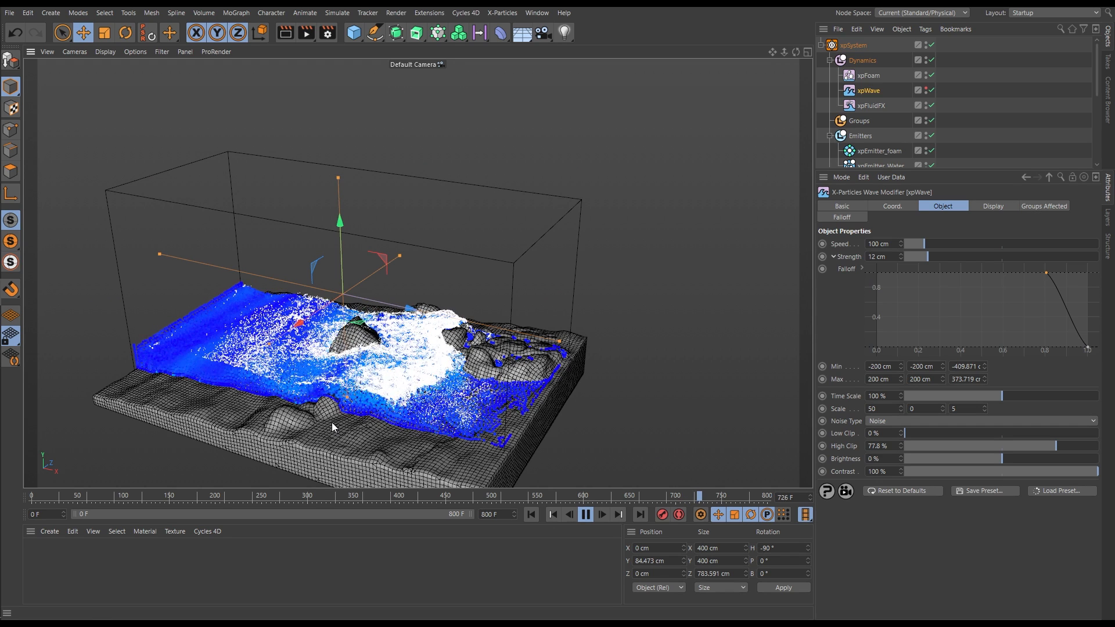
left_click(586, 514)
left_click(529, 515)
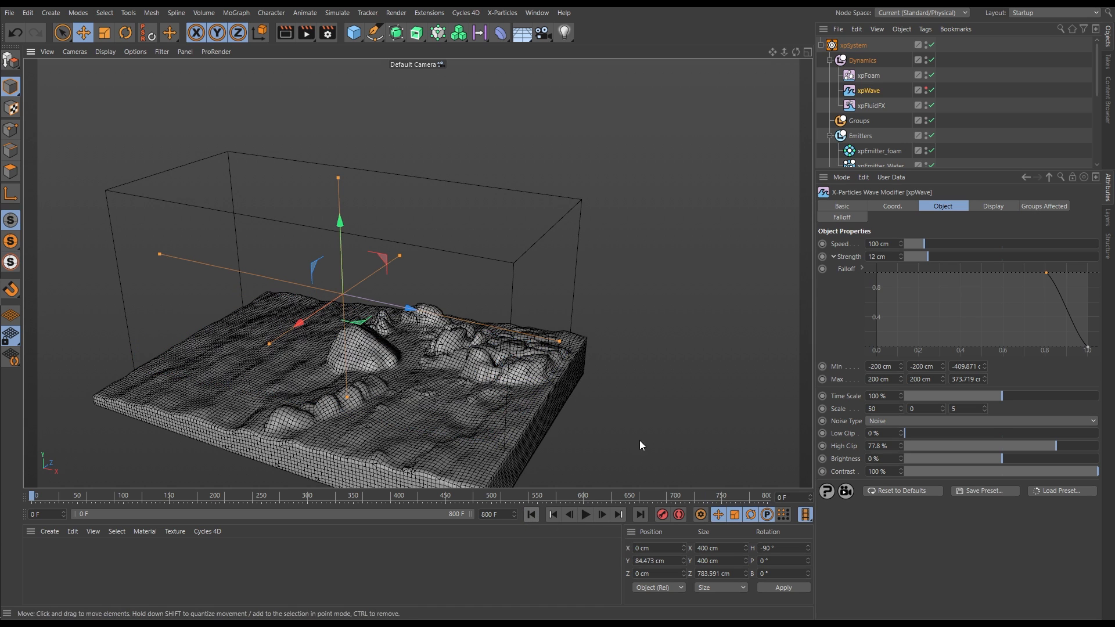
middle_click_drag(440, 425, 472, 374, "alt")
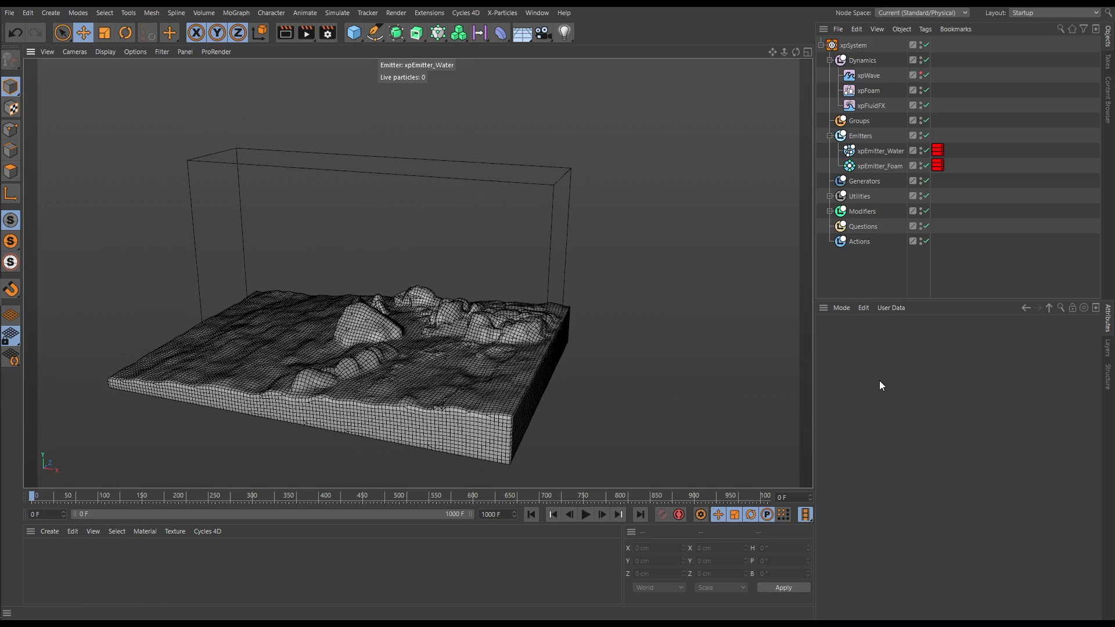
Step: Advance the narrow-strip wave scene to frame 1 and examine the water volume over the terrain from the front, side and above
left_click_drag(433, 343, 503, 355, "alt")
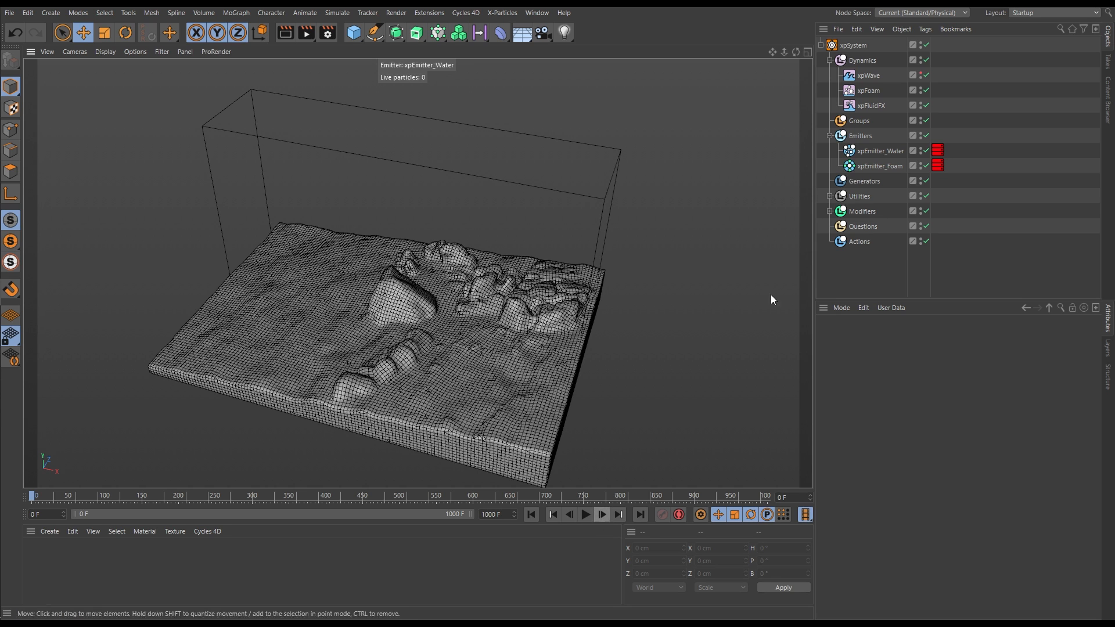
left_click(603, 516)
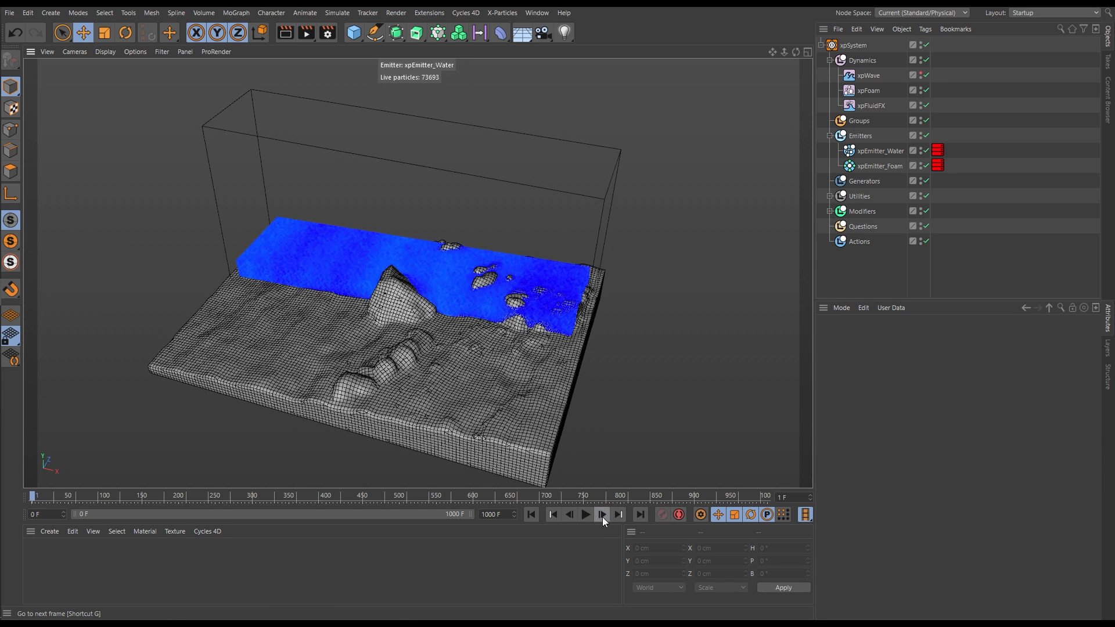
left_click_drag(458, 287, 284, 281, "alt")
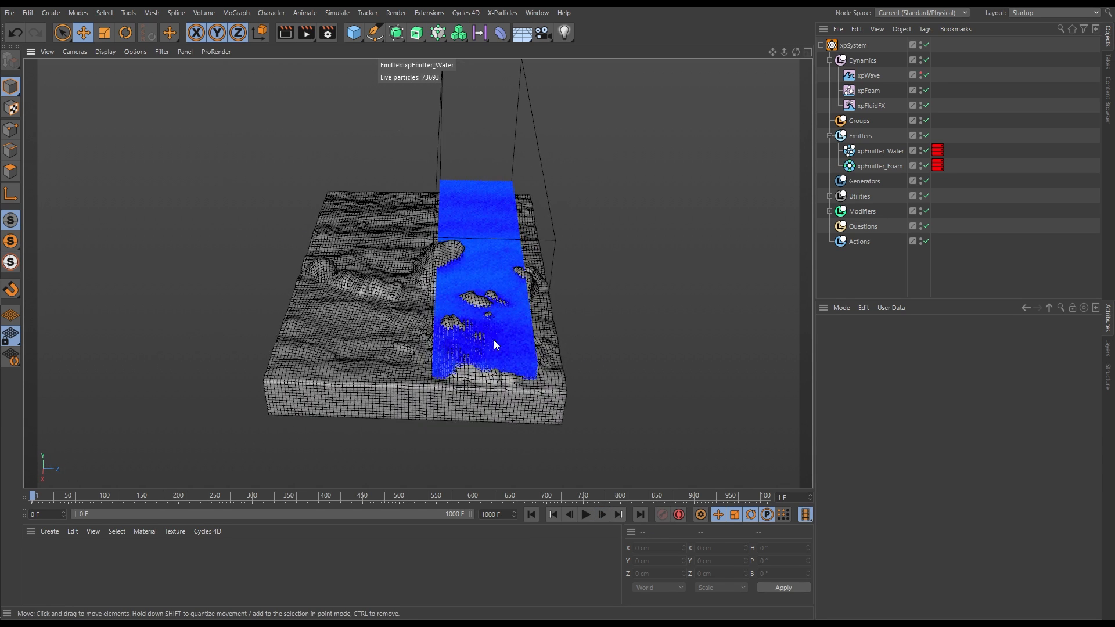
right_click_drag(485, 338, 529, 336, "alt")
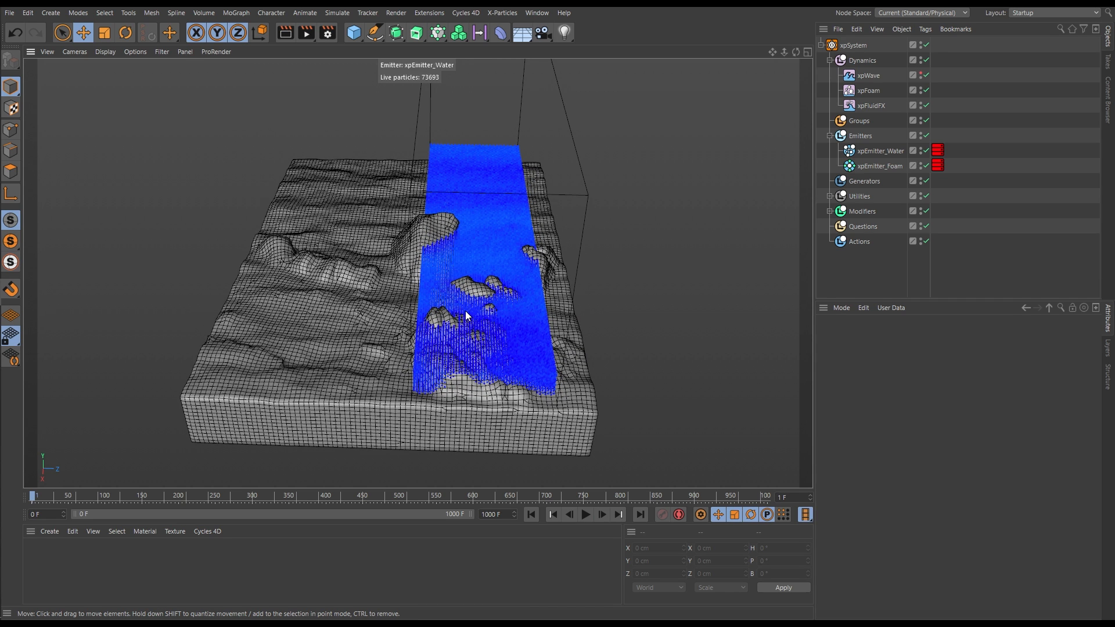
left_click_drag(454, 266, 584, 242, "alt")
middle_click_drag(497, 261, 487, 281, "alt")
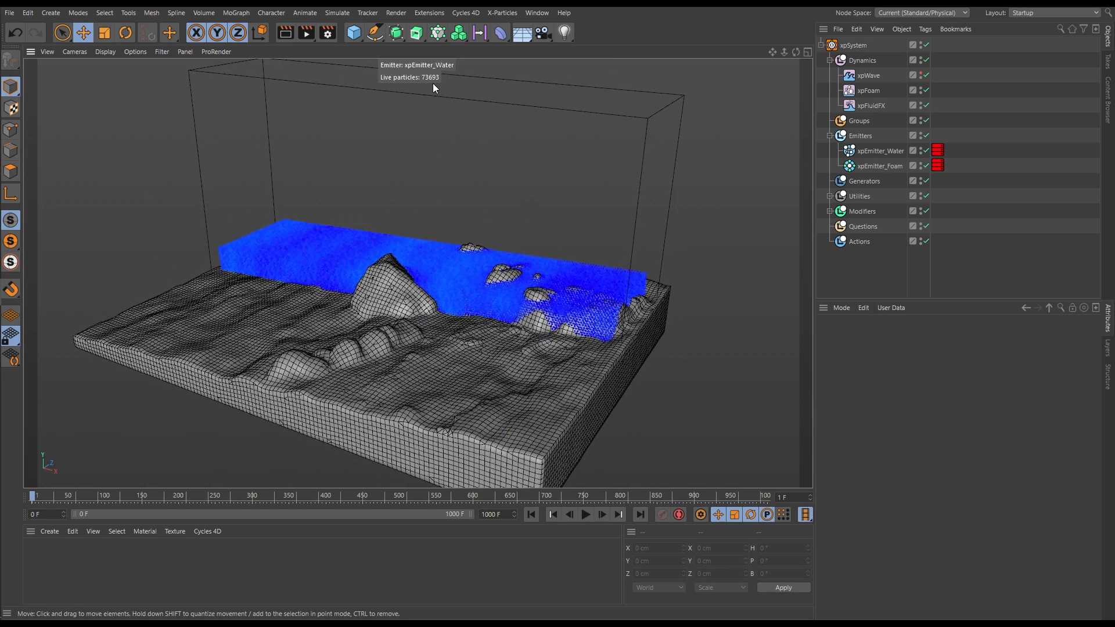
left_click_drag(482, 287, 410, 283, "alt")
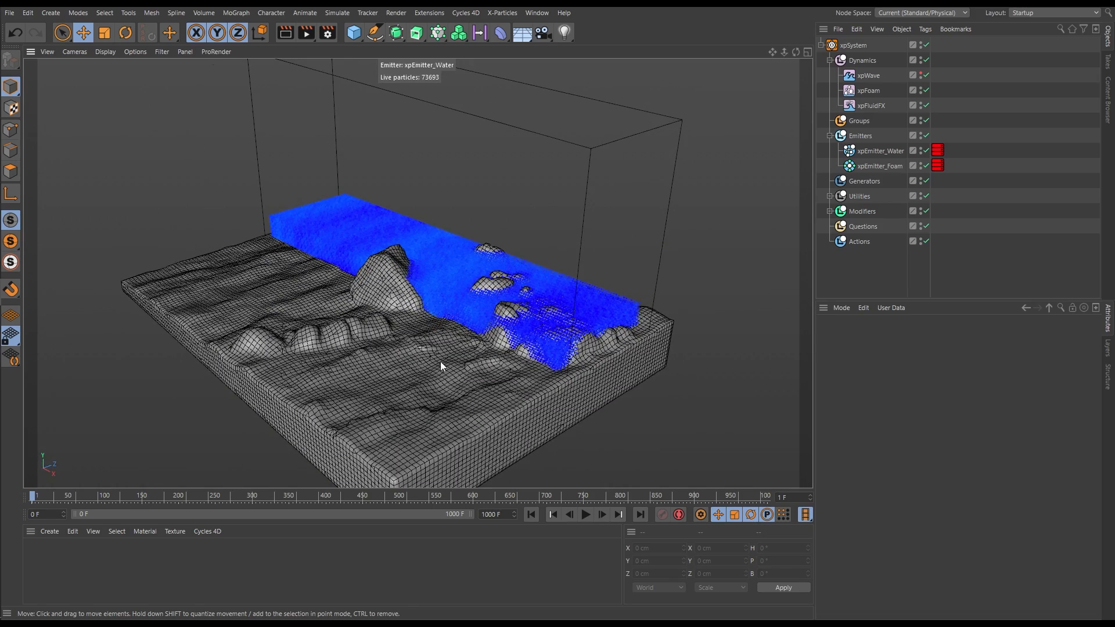
left_click_drag(454, 304, 444, 346, "alt")
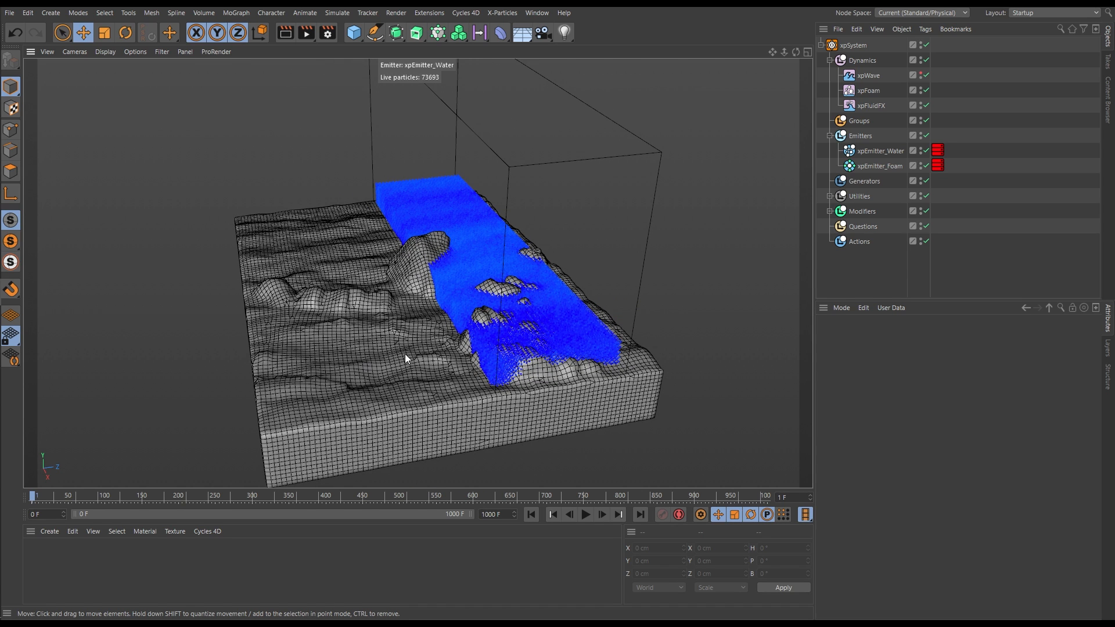
left_click_drag(427, 329, 500, 309, "alt")
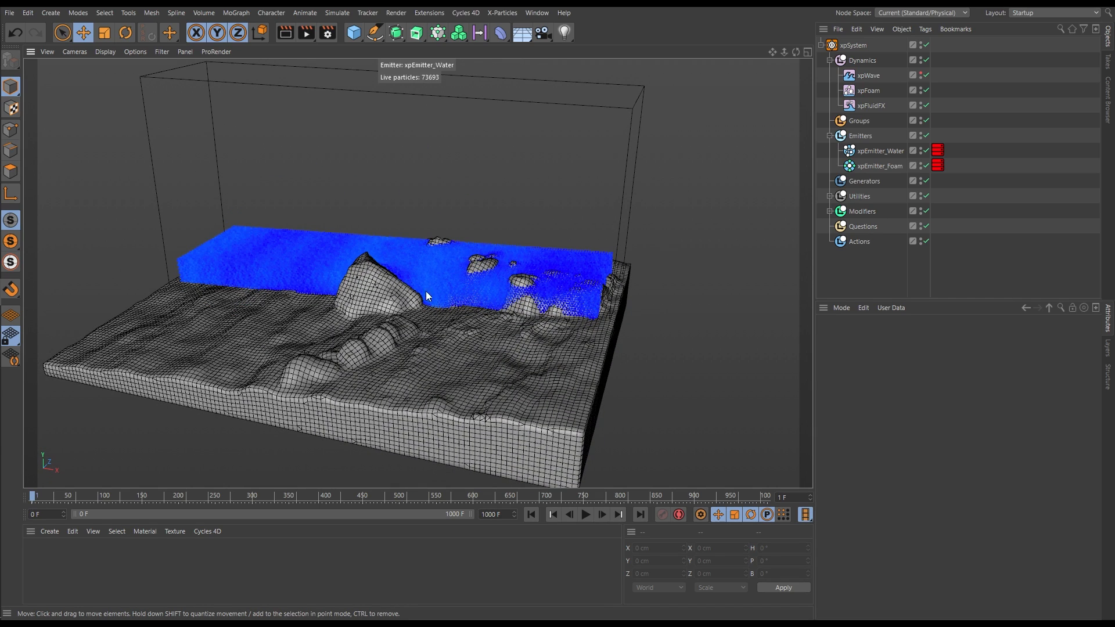
Step: Disable xpEmitter_Foam, open xpFluidFX's settings, and play from the start to frame 290, examining only the water
left_click(926, 166)
left_click(530, 515)
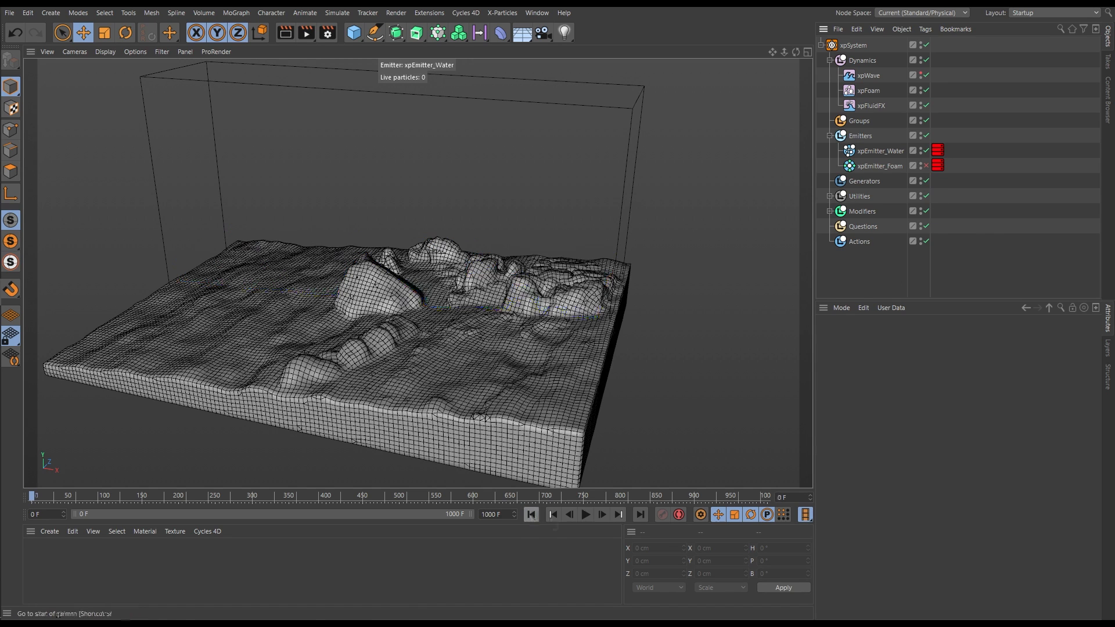
left_click(871, 107)
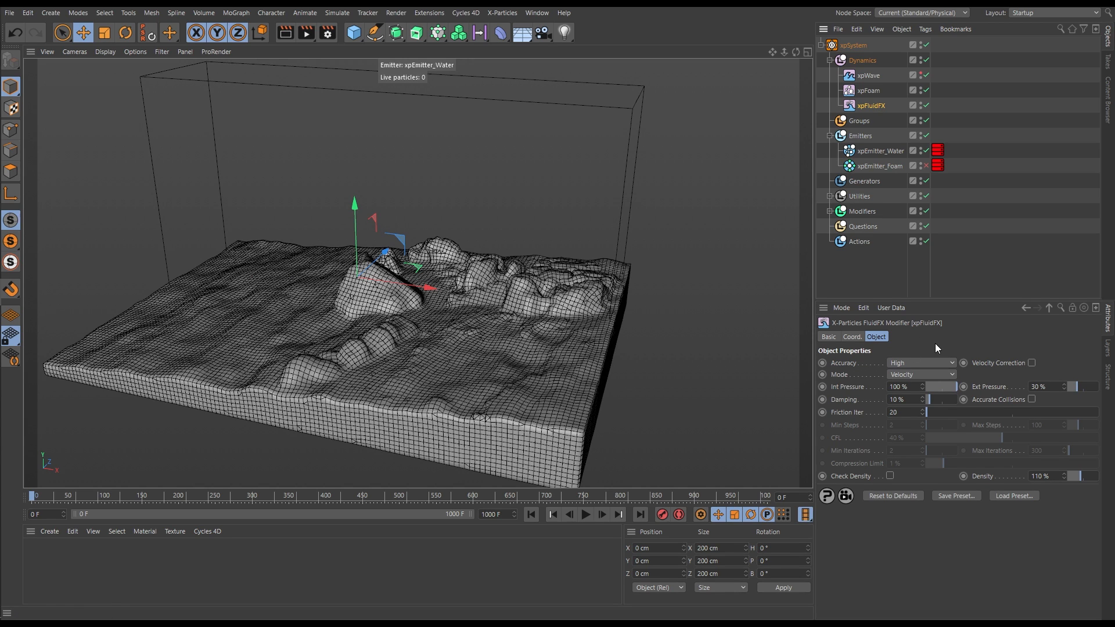
left_click(586, 516)
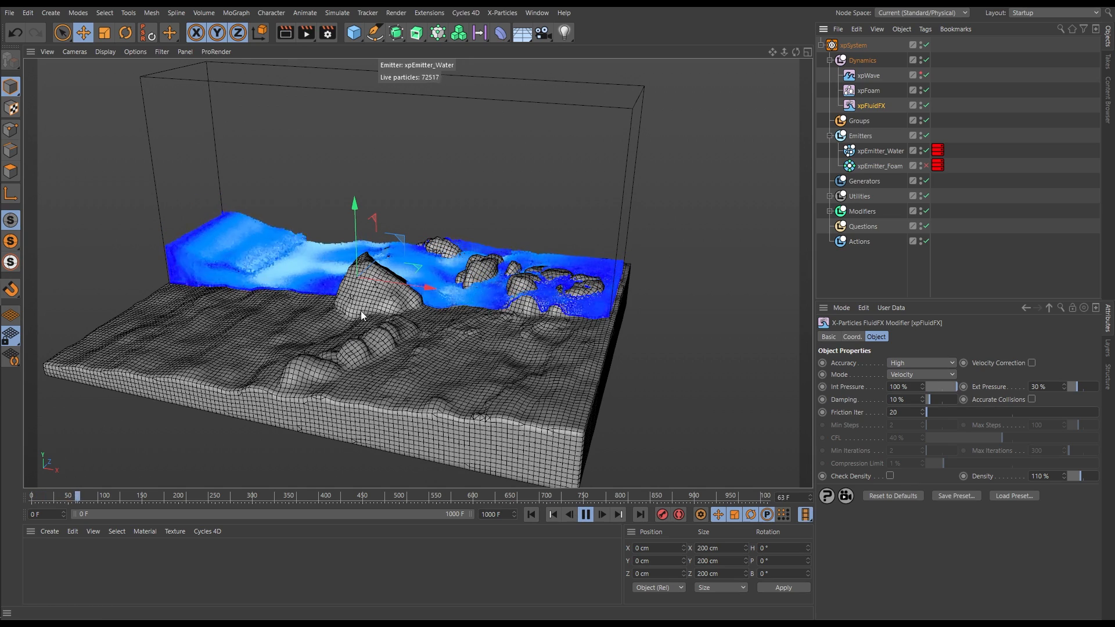
left_click_drag(484, 288, 383, 354, "alt")
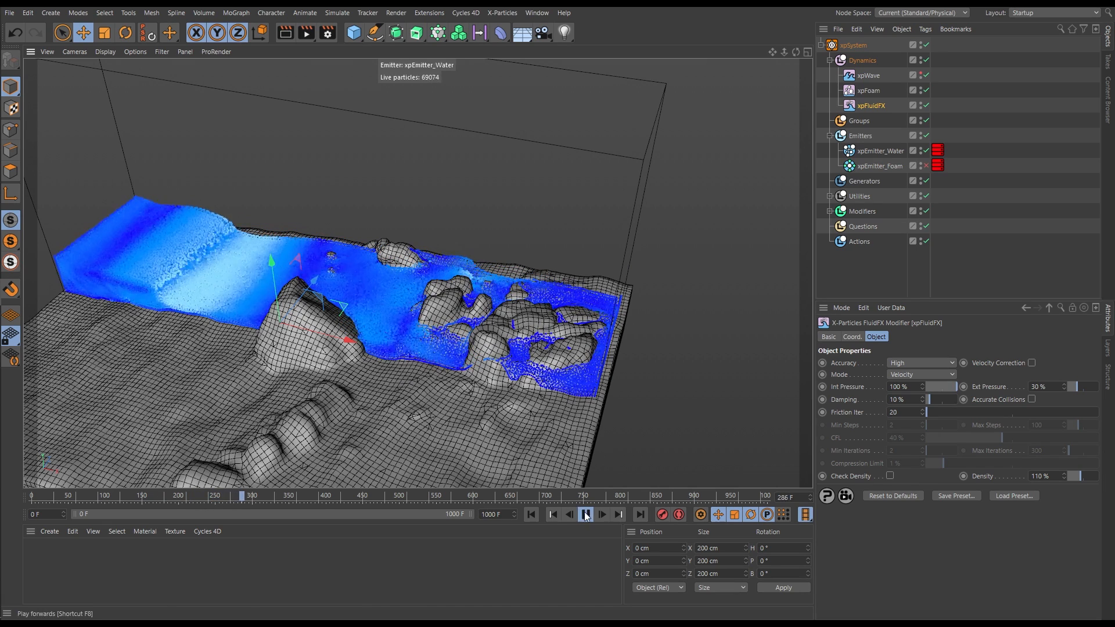
key("F8")
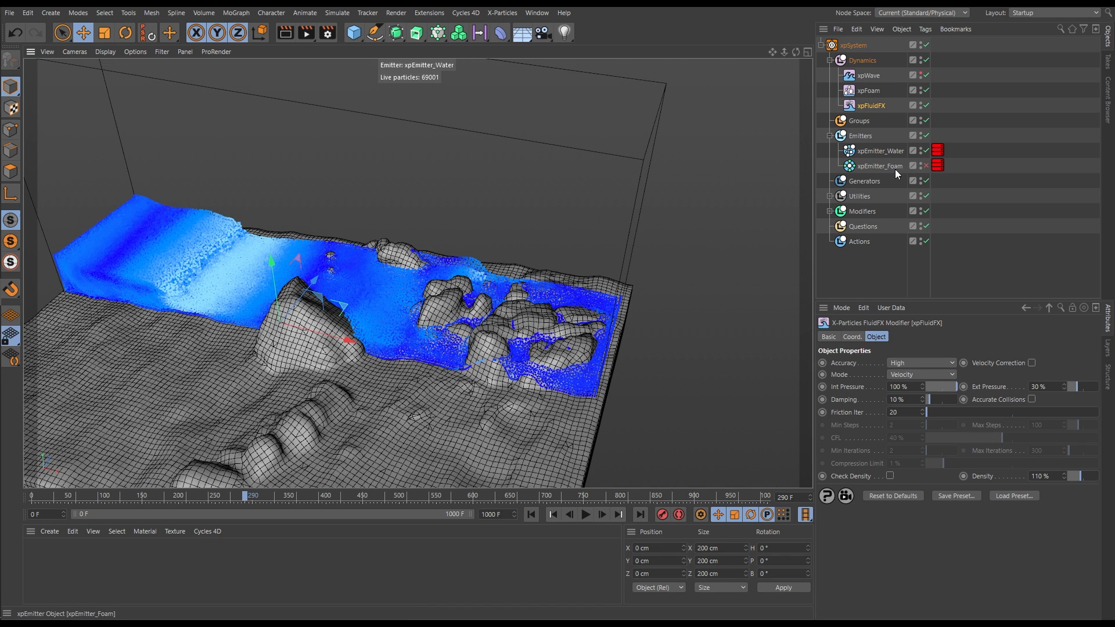
Step: Enable xpEmitter_Foam again and replay the simulation from the start to frame 112, inspecting the foam around the rocks
left_click(926, 166)
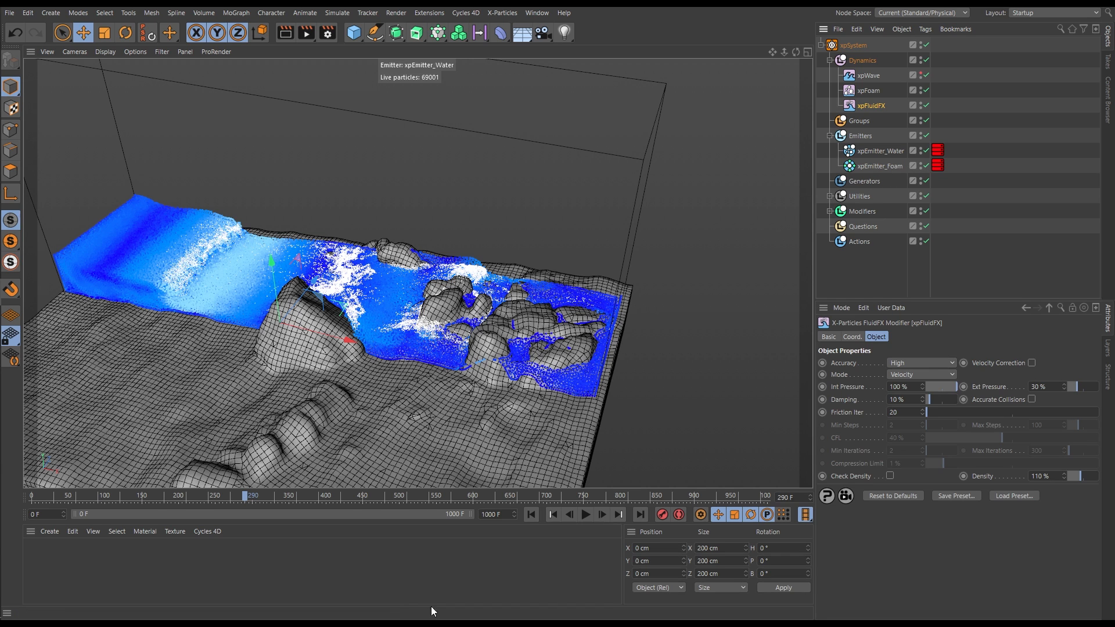
left_click(571, 515)
left_click(585, 515)
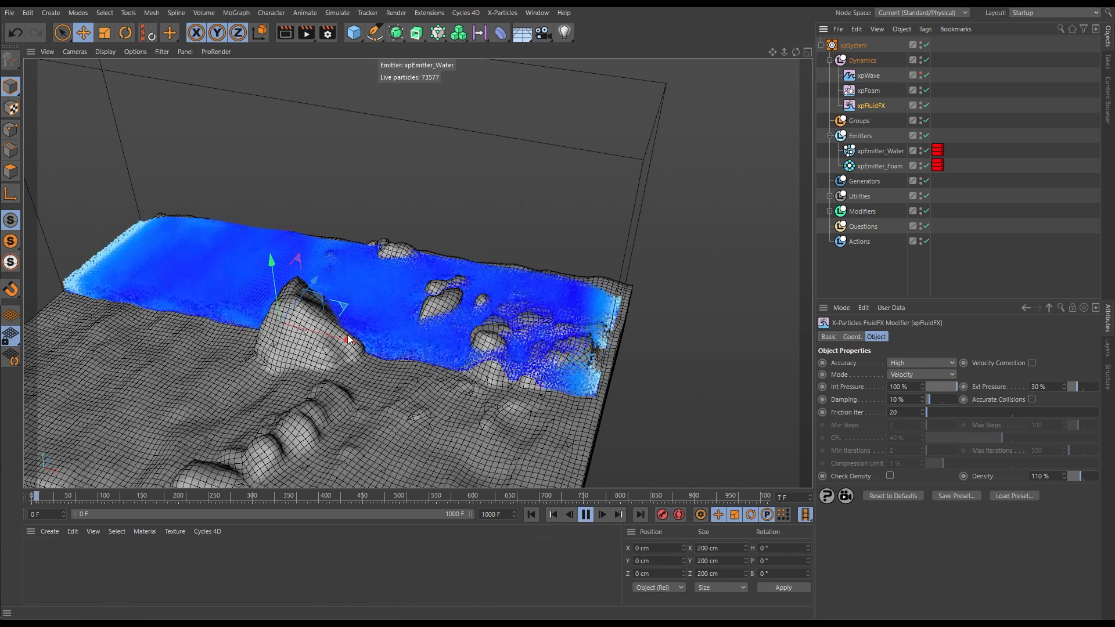
left_click_drag(392, 304, 378, 294, "alt")
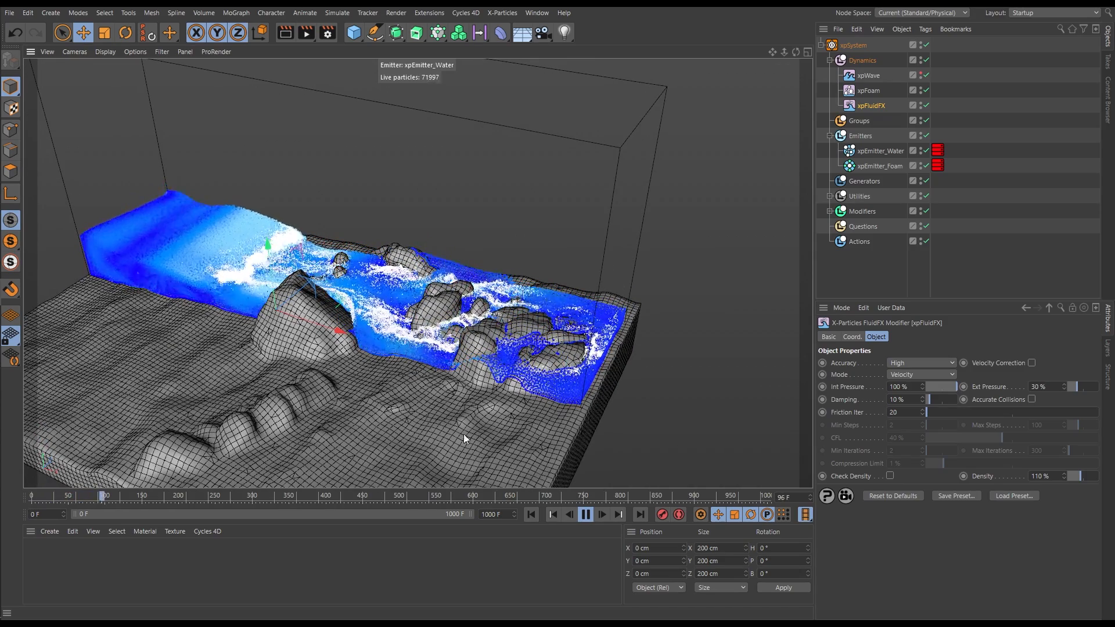
left_click(586, 515)
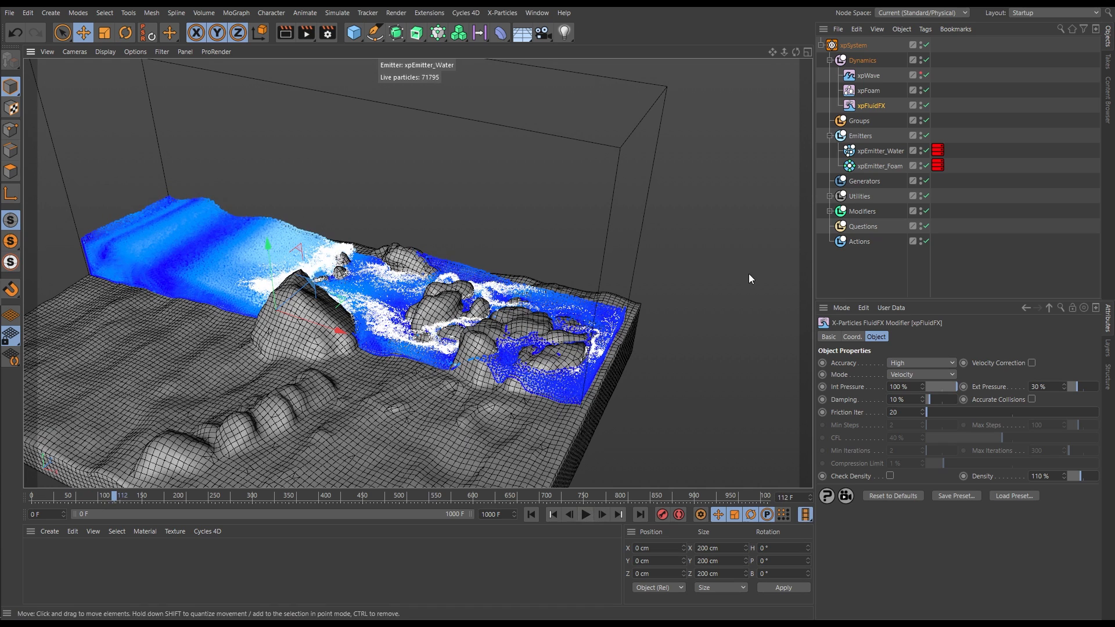
Step: Open xpFoam's object settings and enlarge the attribute area to review its emission and advection values
left_click(870, 91)
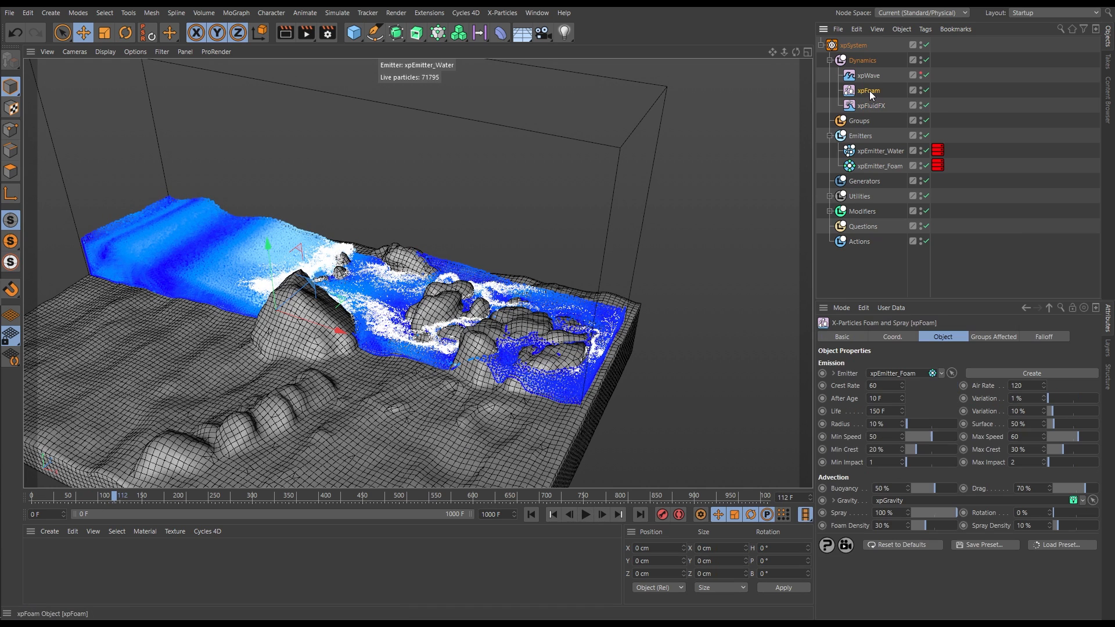
left_click_drag(949, 300, 929, 199)
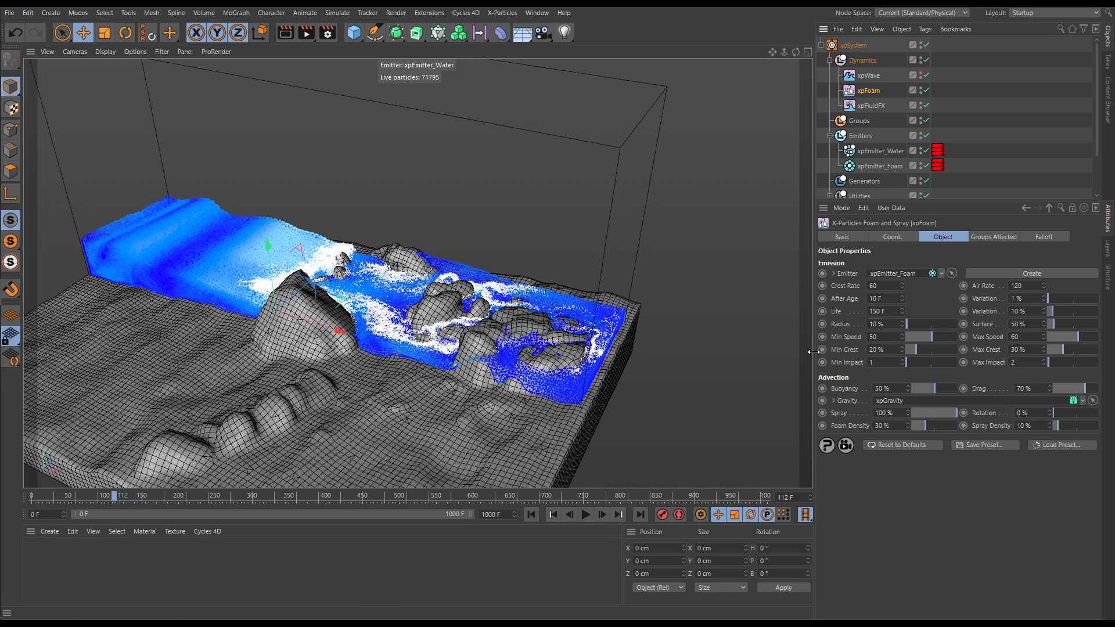
Step: Scrub the timeline through frames 226, 247, 491 and 648, examining the wave and foam from the opposite side of the strip
left_click_drag(288, 286, 458, 437, "alt")
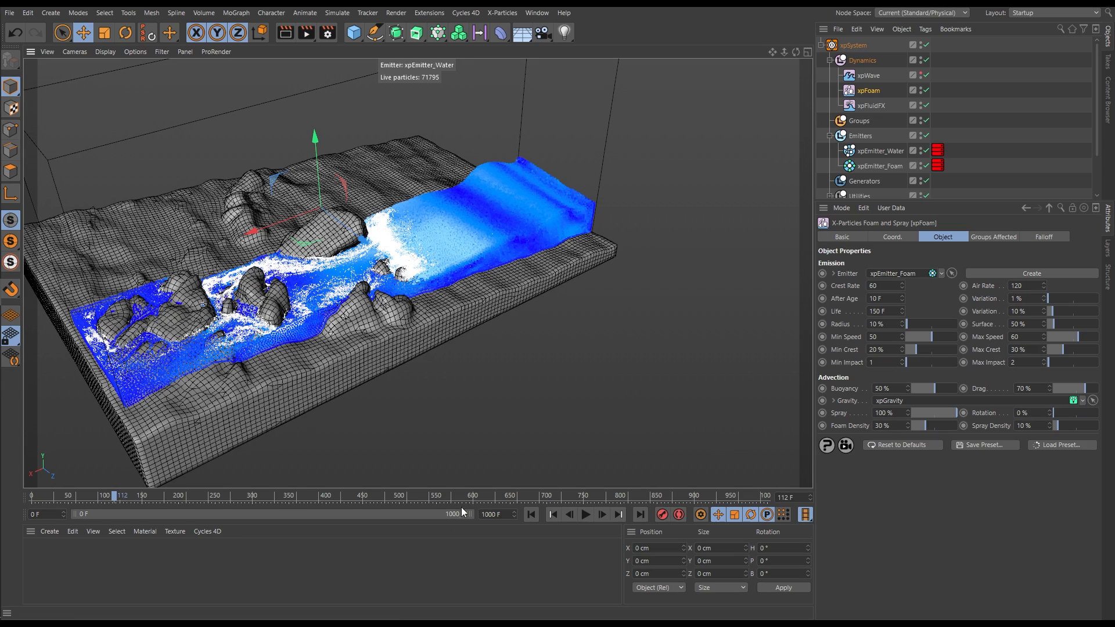
left_click_drag(115, 495, 198, 498)
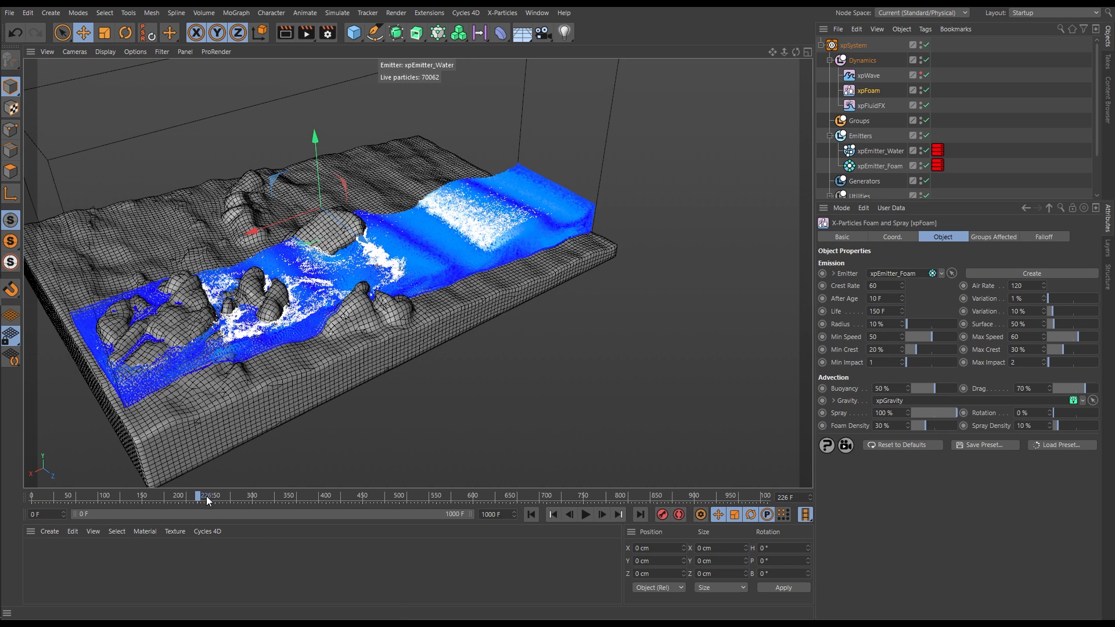
left_click_drag(202, 499, 218, 495)
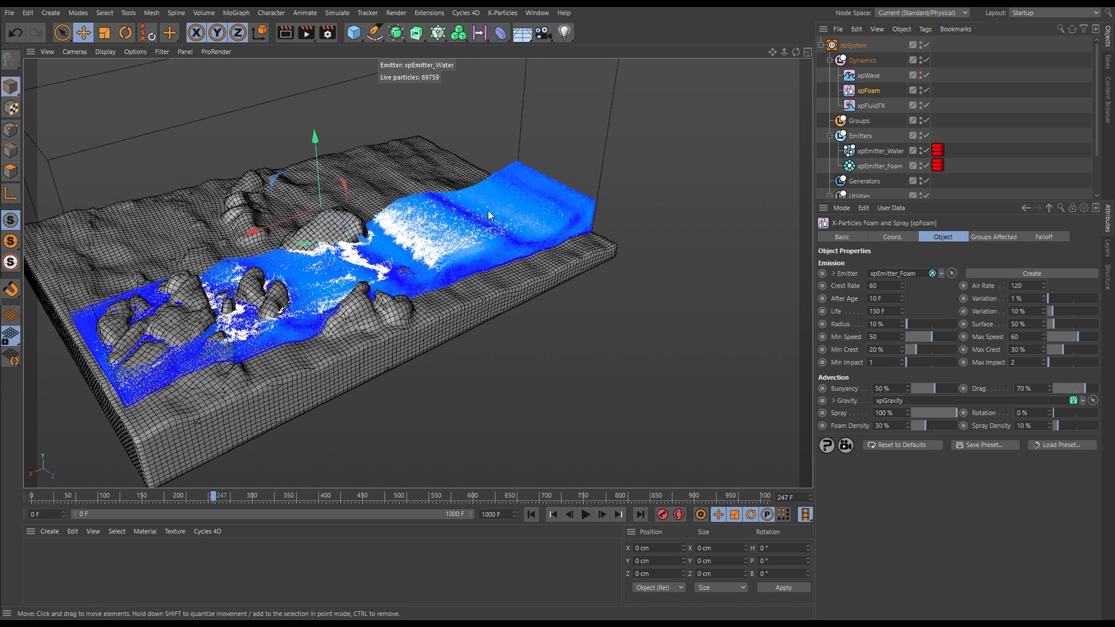
left_click_drag(214, 496, 393, 490)
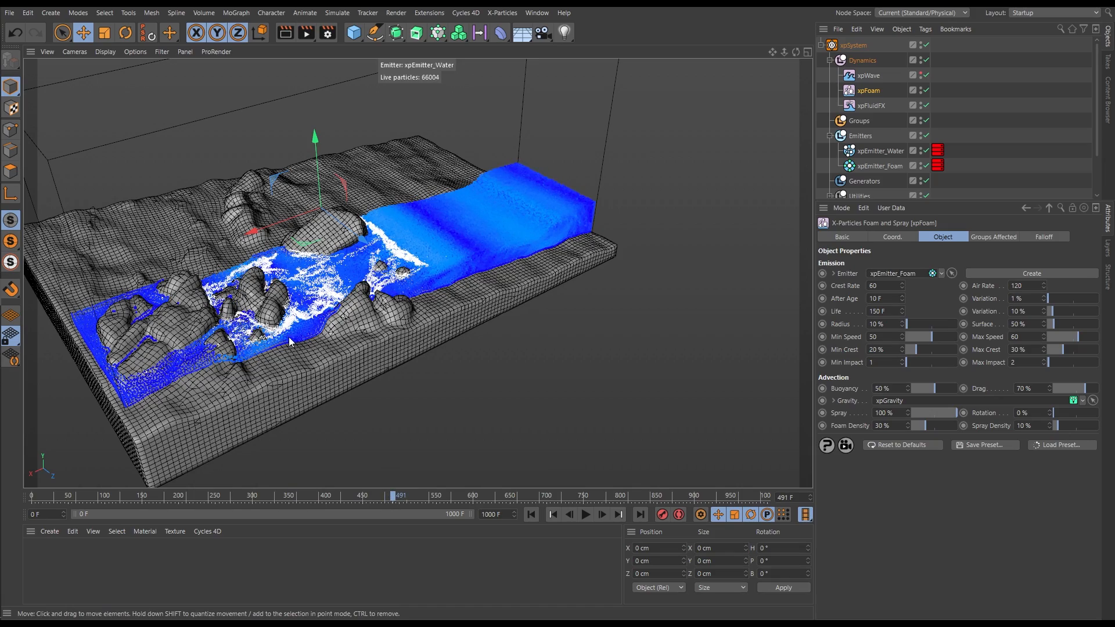
left_click_drag(277, 299, 285, 328, "alt")
left_click_drag(395, 497, 508, 506)
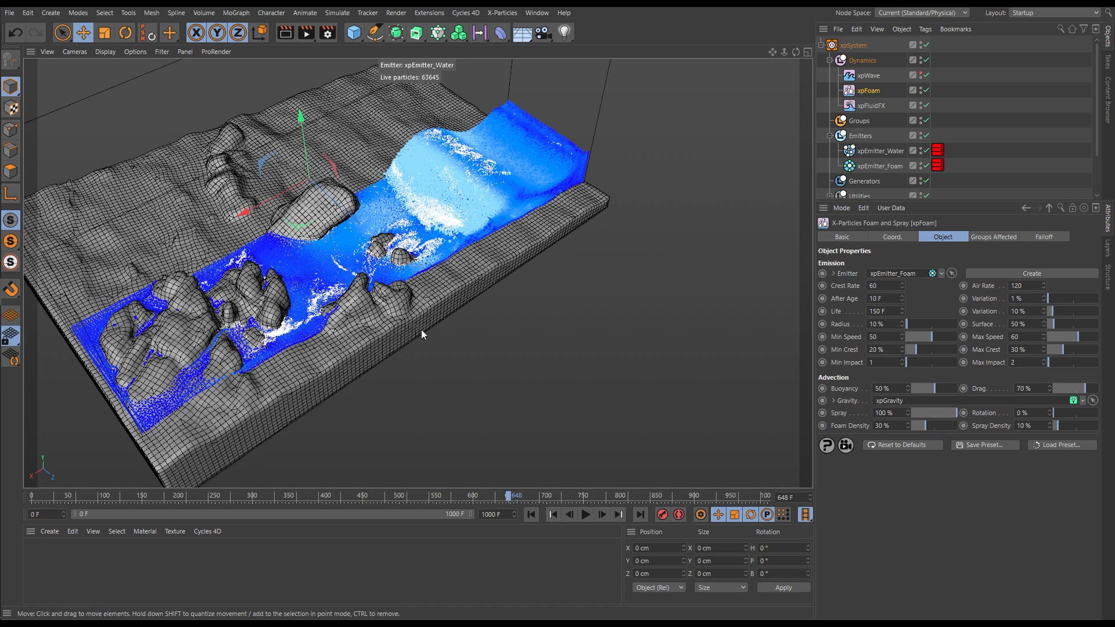
left_click_drag(401, 291, 448, 297, "alt")
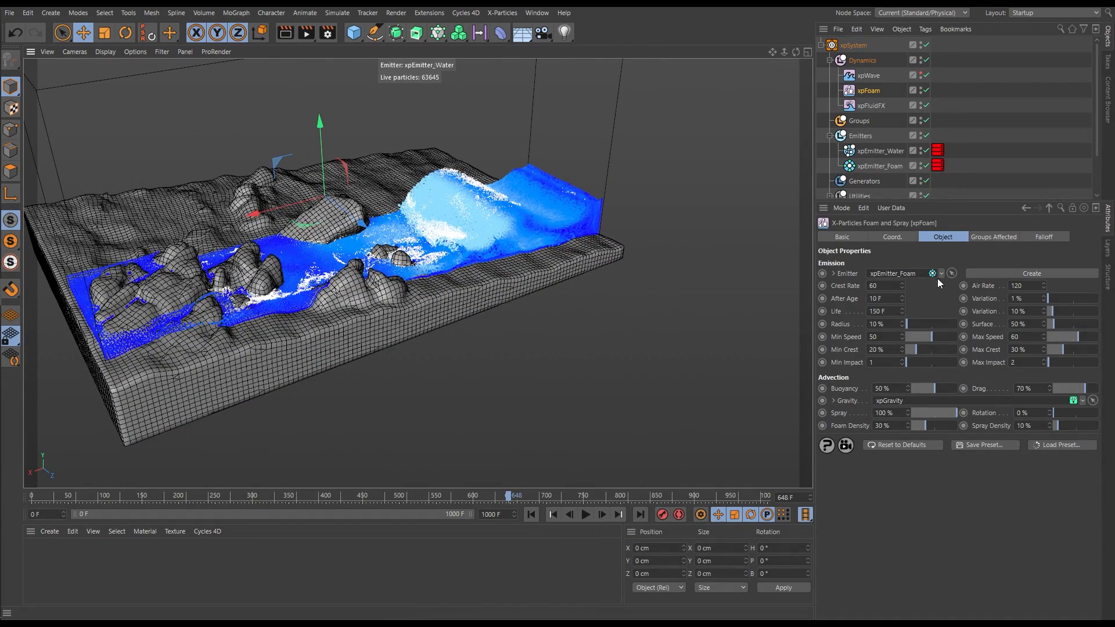
Step: Expand the Modifiers group and compare xpGravity and xpGravity_Foam with the modifier lists of xpEmitter_Foam and xpEmitter_Water
left_click_drag(976, 201, 965, 319)
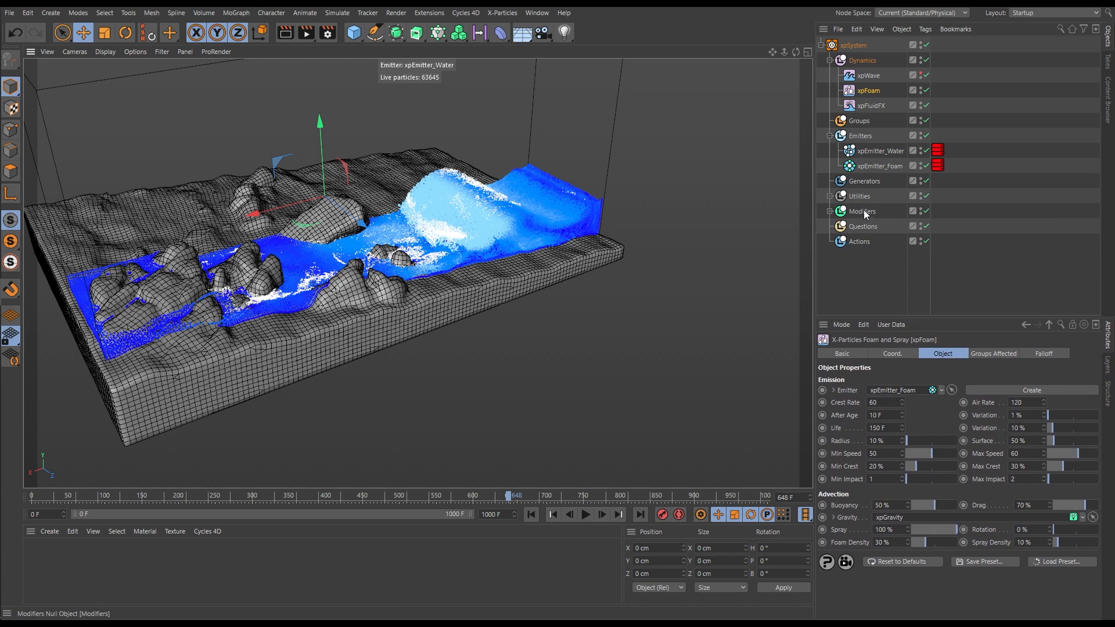
left_click(831, 211)
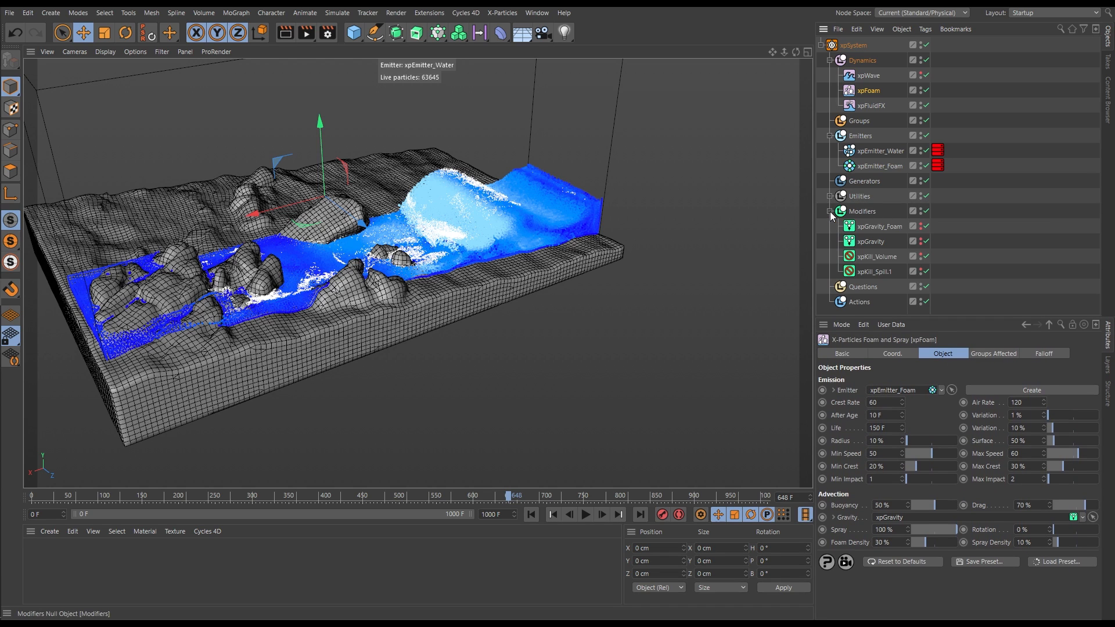
left_click(868, 245)
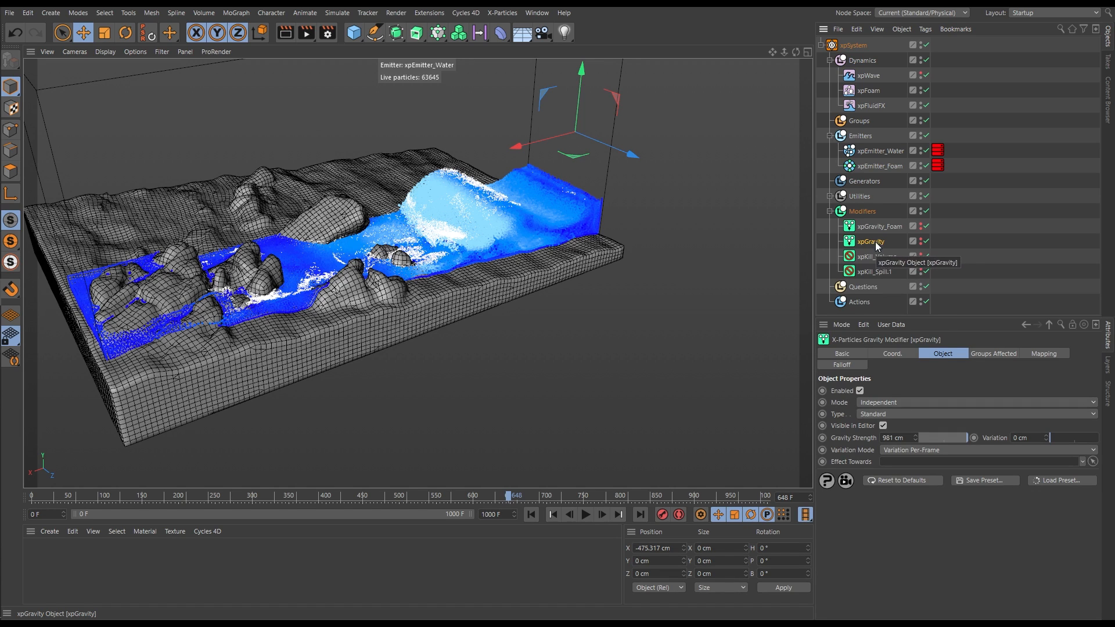
left_click(883, 167)
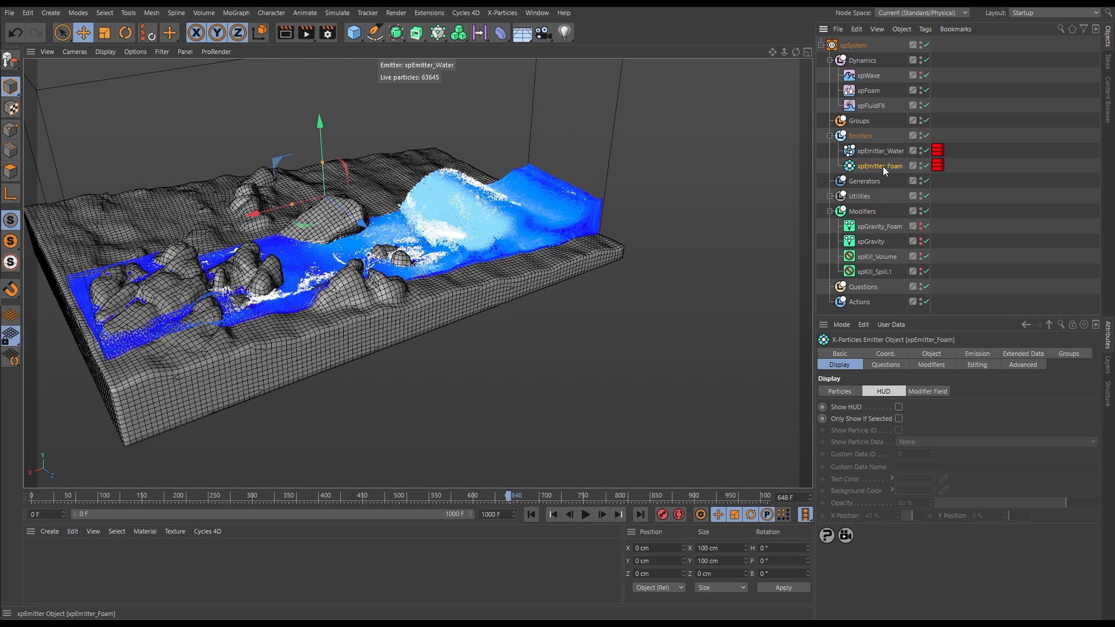
left_click(930, 364)
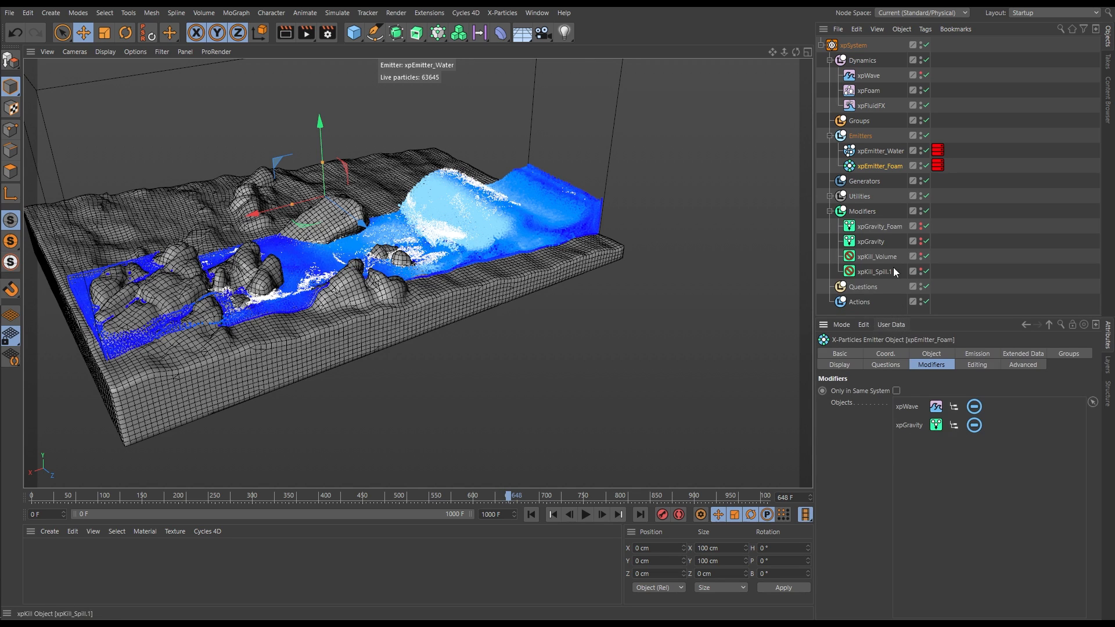
left_click(879, 227)
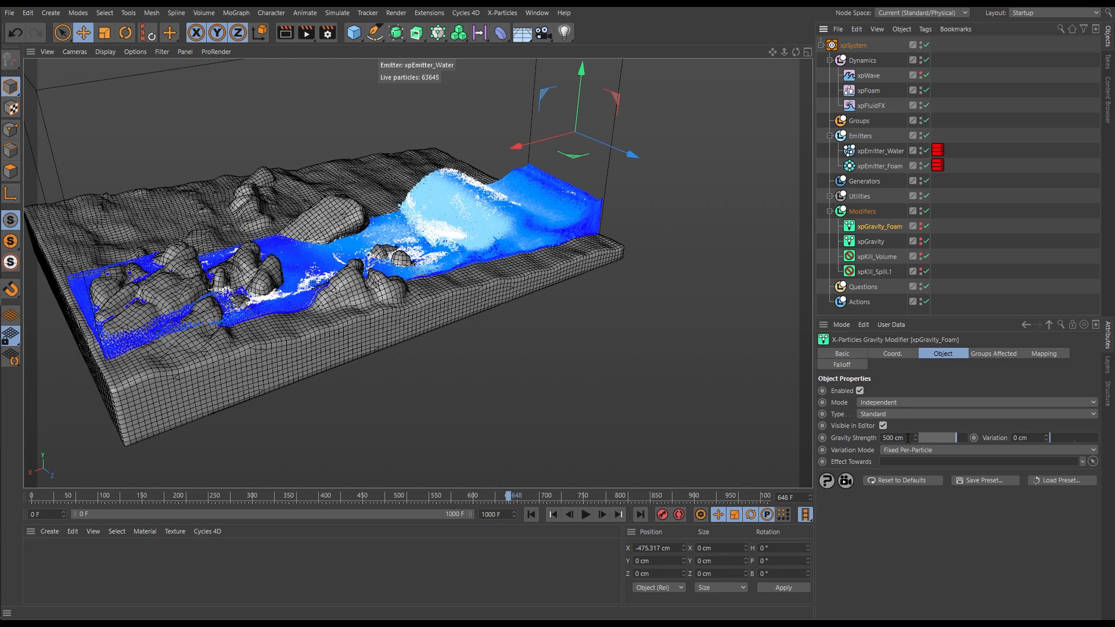
left_click(895, 150)
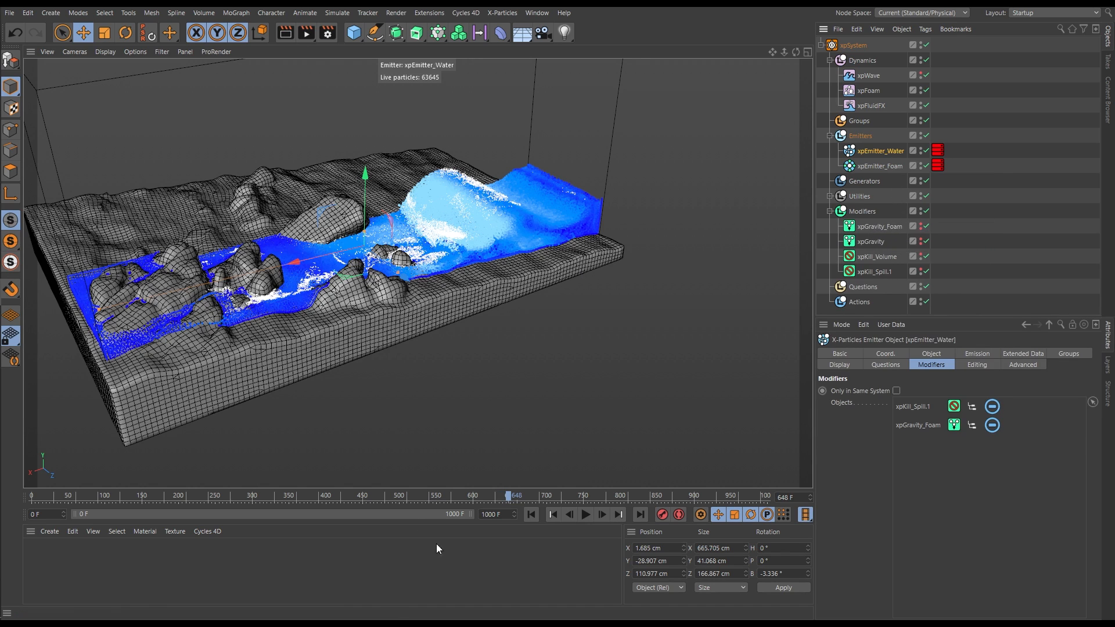
Step: Replay the simulation from the start to frame 470, examining the breaking waves and foam from low and opposite angles
scroll(391, 240, "up", 4)
left_click_drag(391, 240, 383, 187, "alt")
left_click(531, 514)
left_click(586, 515)
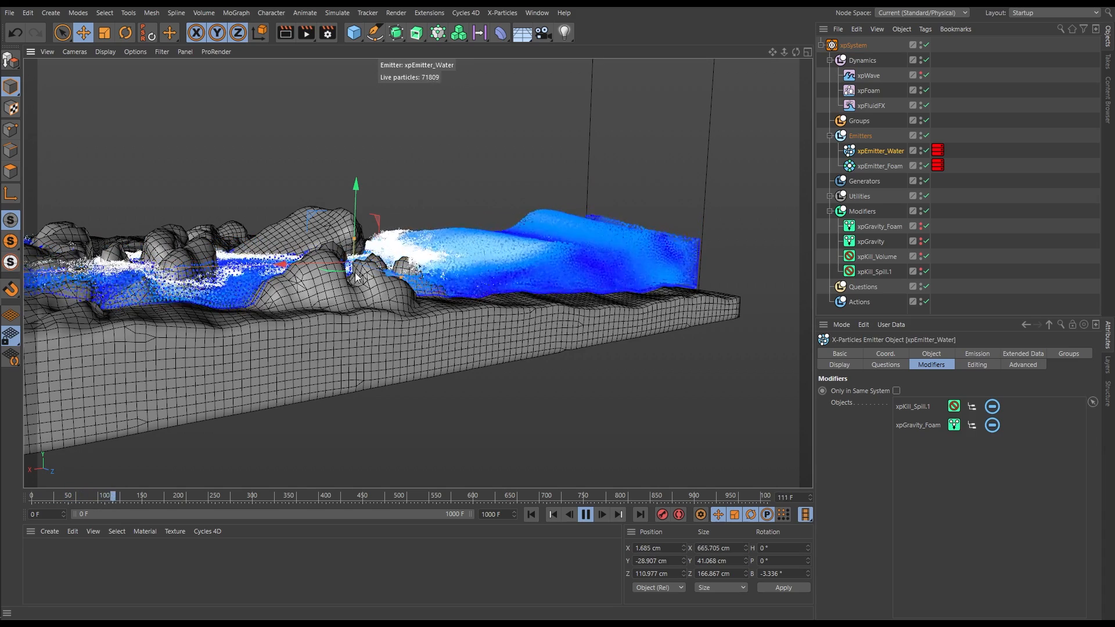
left_click_drag(390, 233, 544, 267, "alt")
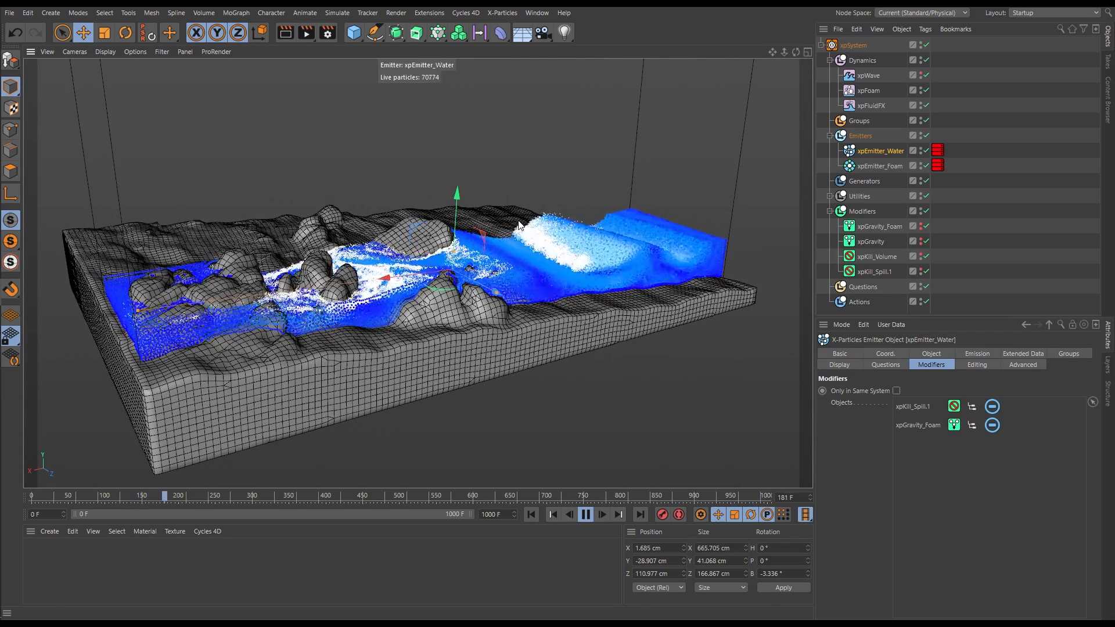
left_click_drag(476, 251, 650, 270, "alt")
left_click_drag(488, 307, 316, 293, "alt")
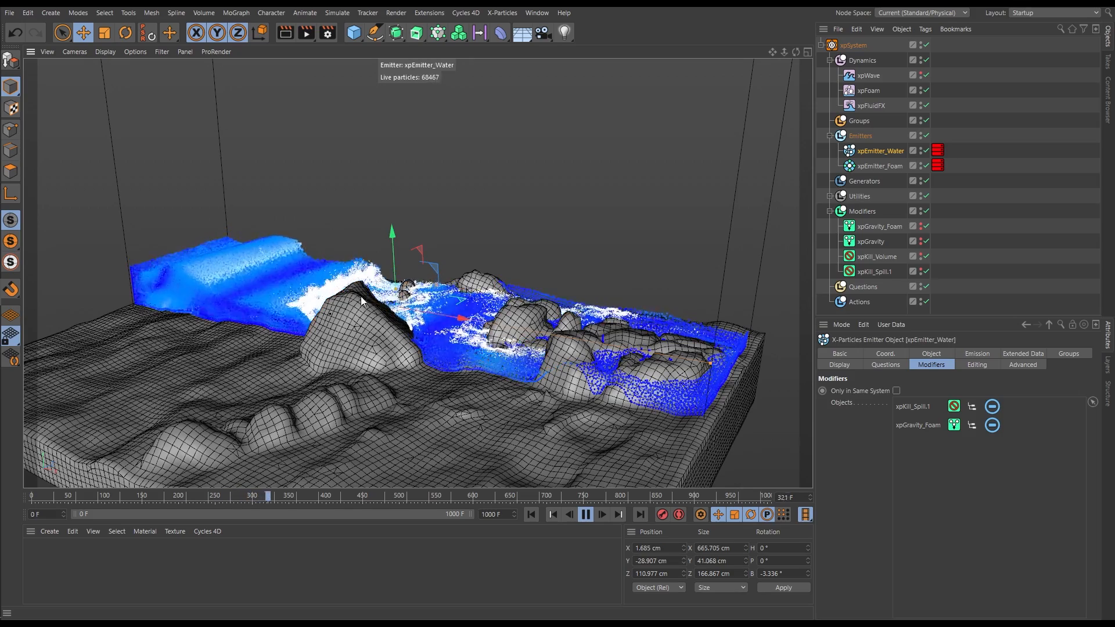
left_click_drag(411, 297, 351, 299, "alt")
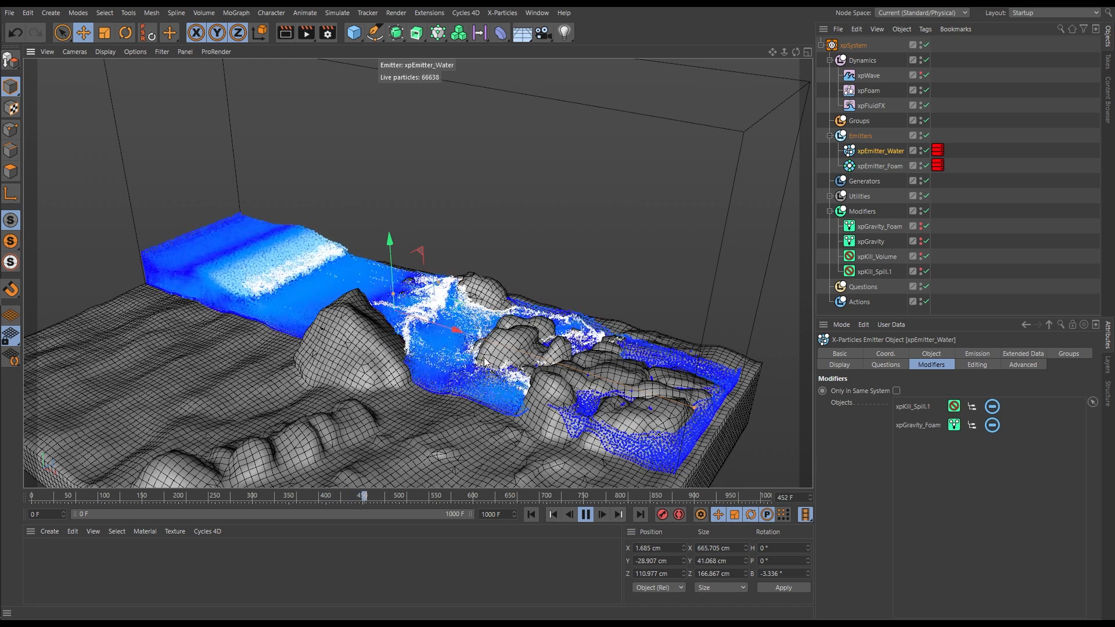
key("F8")
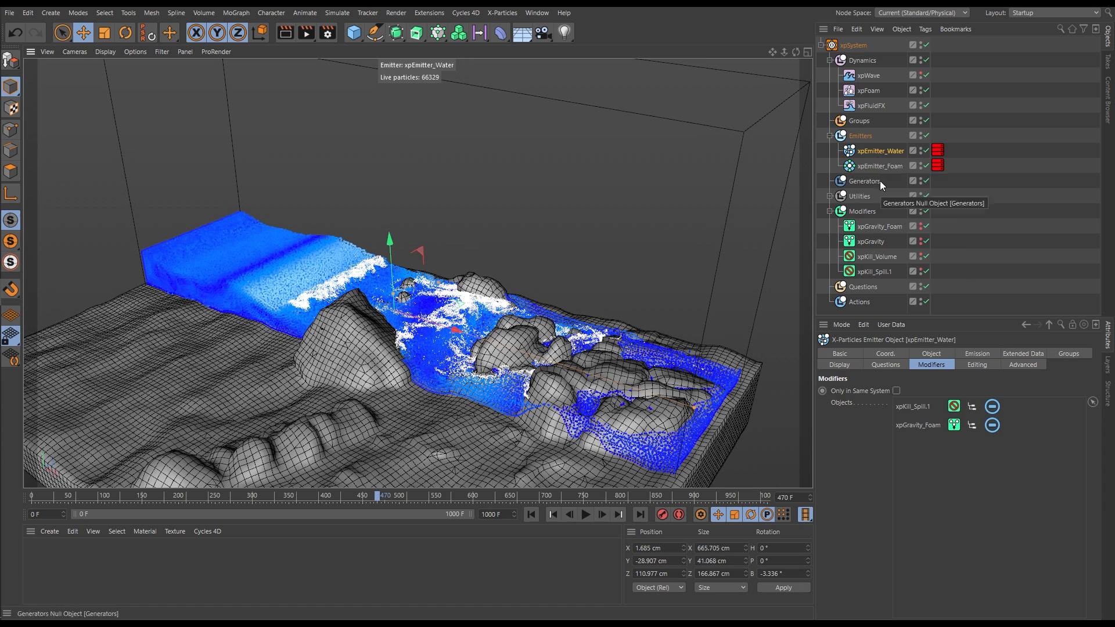
Step: Open xpFoam's object settings again and review its emission and advection values, including the gravity link
left_click(864, 91)
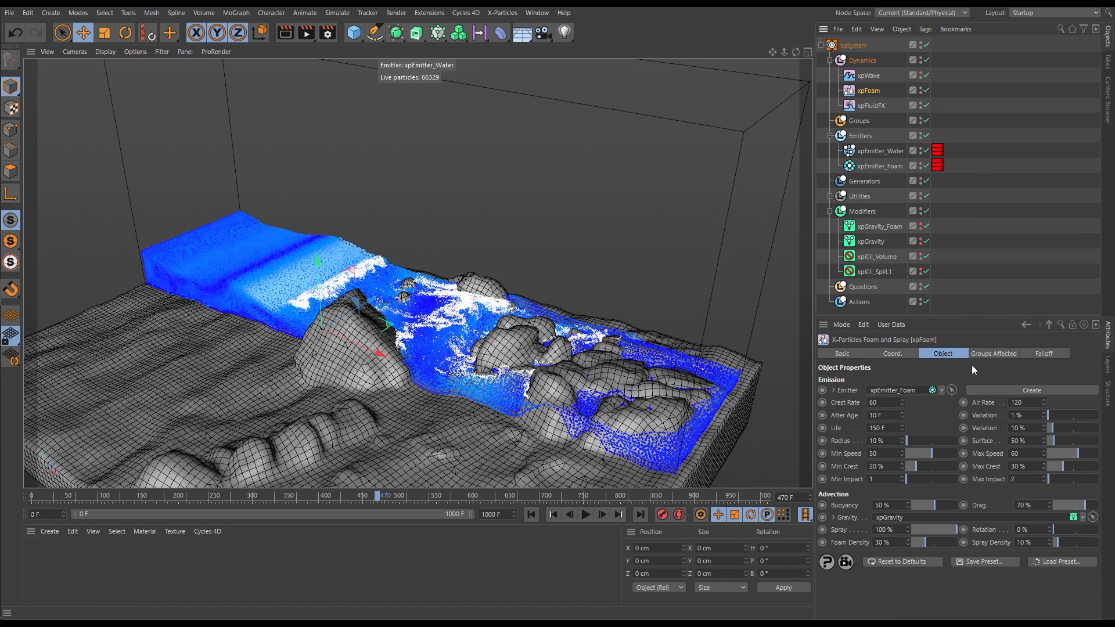
left_click_drag(968, 318, 962, 174)
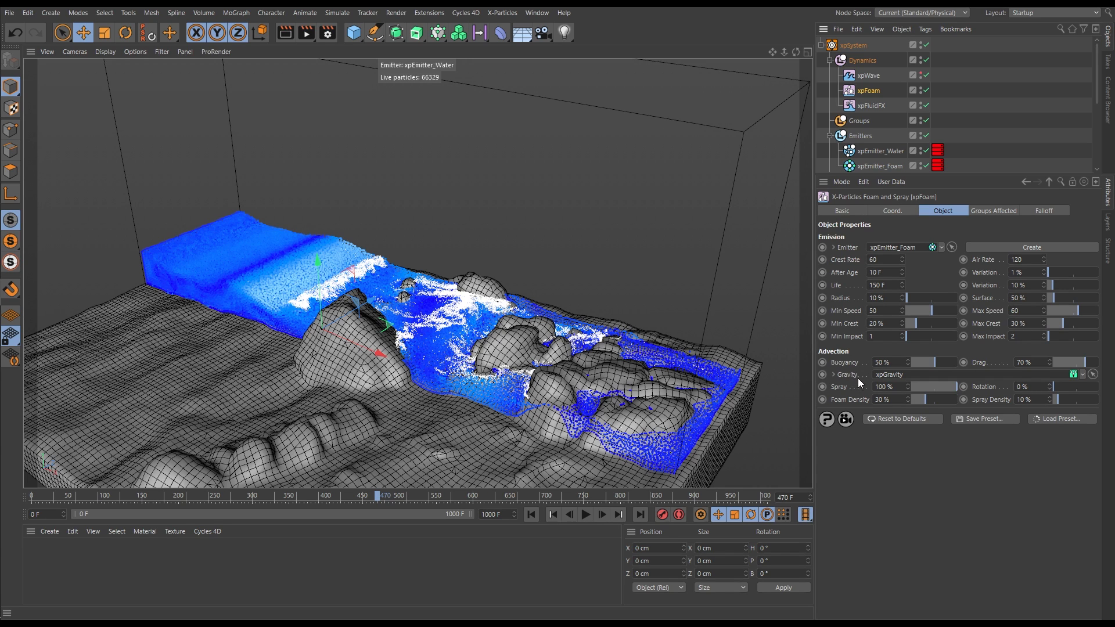
left_click_drag(965, 175, 964, 271)
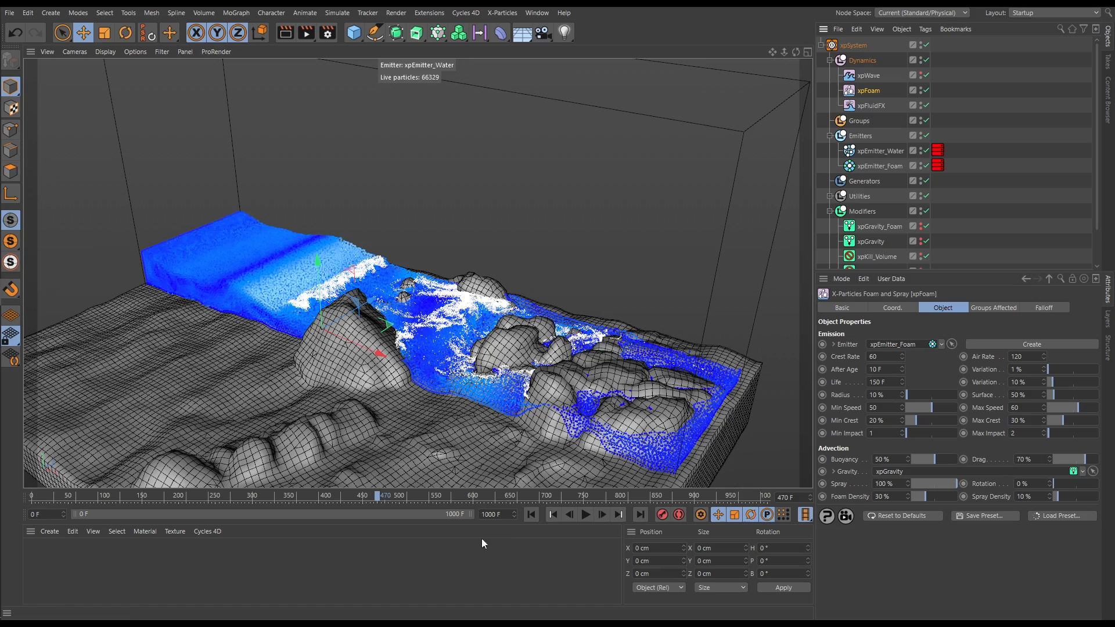
Step: Play the simulation from the start, pausing at frames 65 and 74 to examine the foam on the wave crest
left_click(531, 515)
left_click(586, 514)
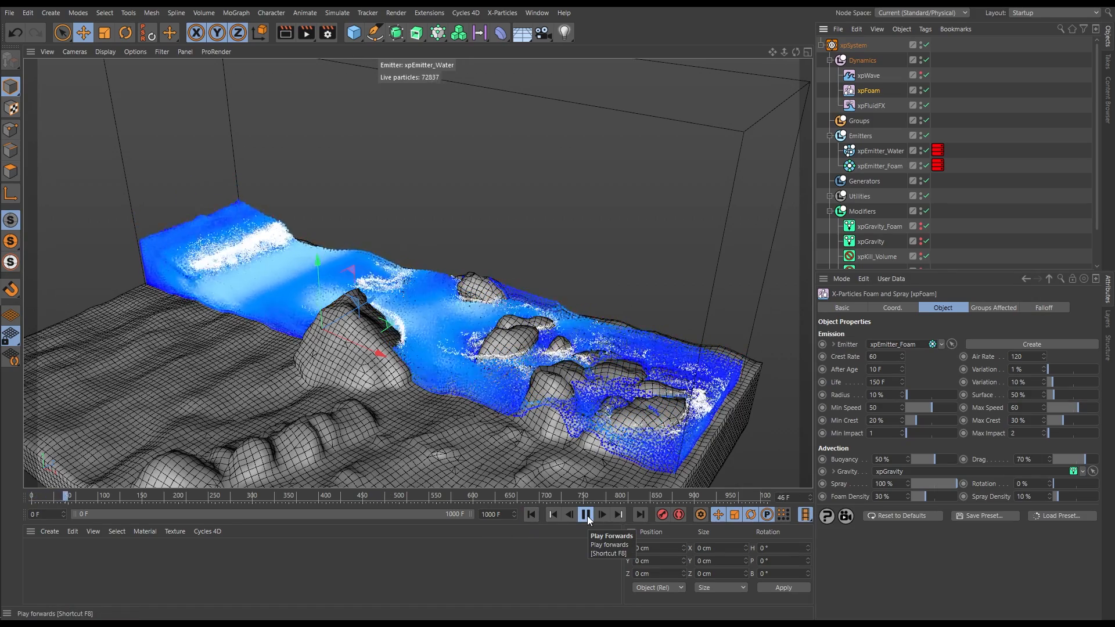
left_click(586, 515)
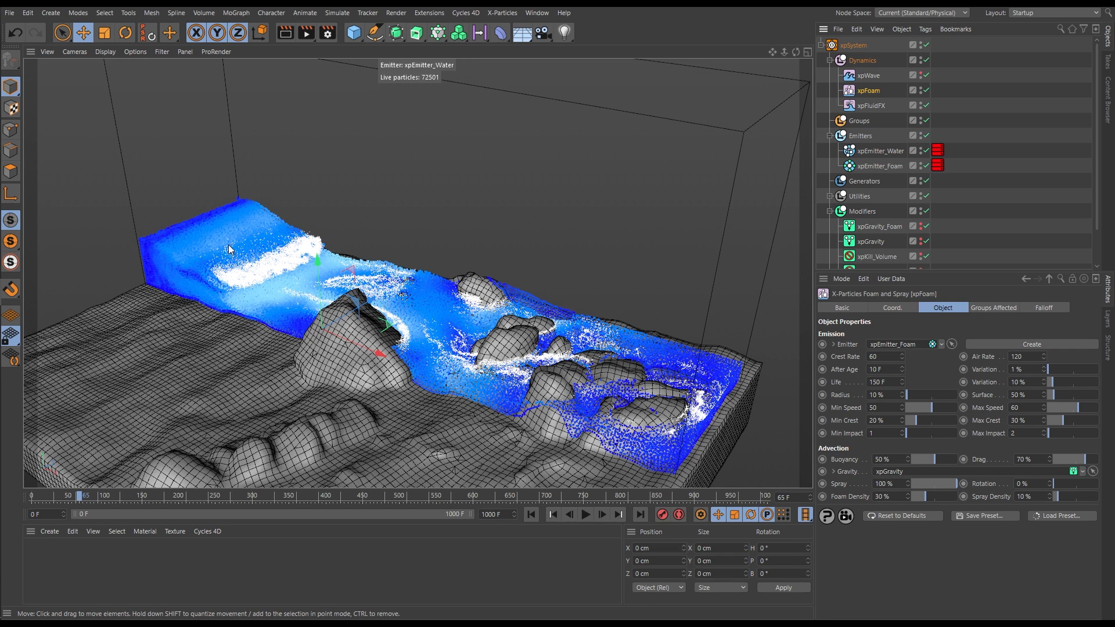
left_click(586, 516)
left_click(585, 513)
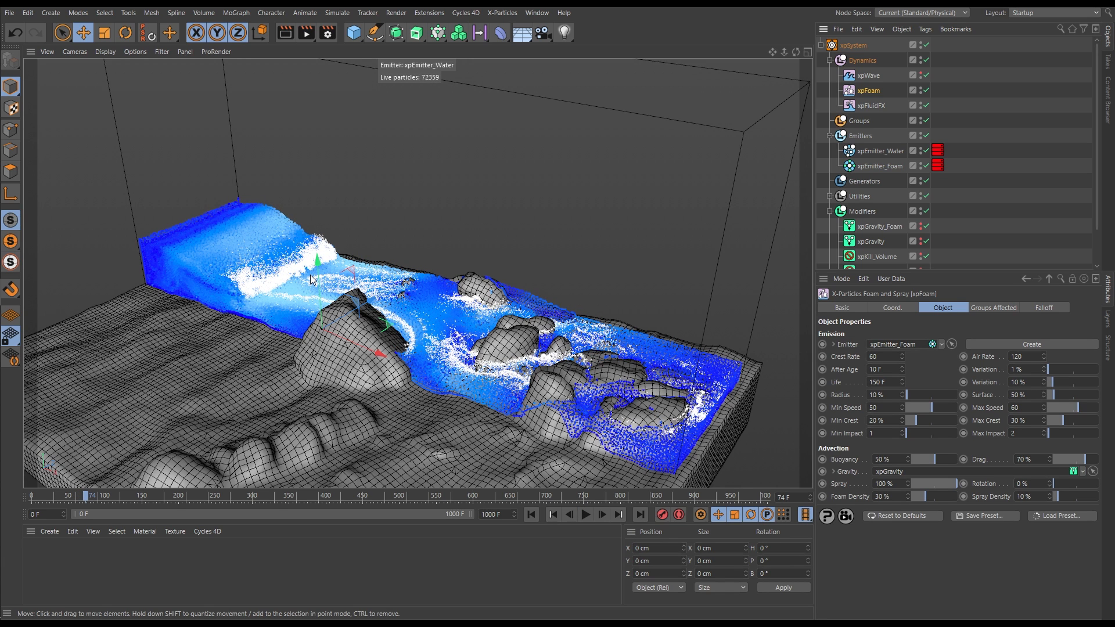
Step: Open xpEmitter_Water's extended fluid data and review its density, viscosity, vorticity and surface tension
left_click_drag(970, 272, 971, 211)
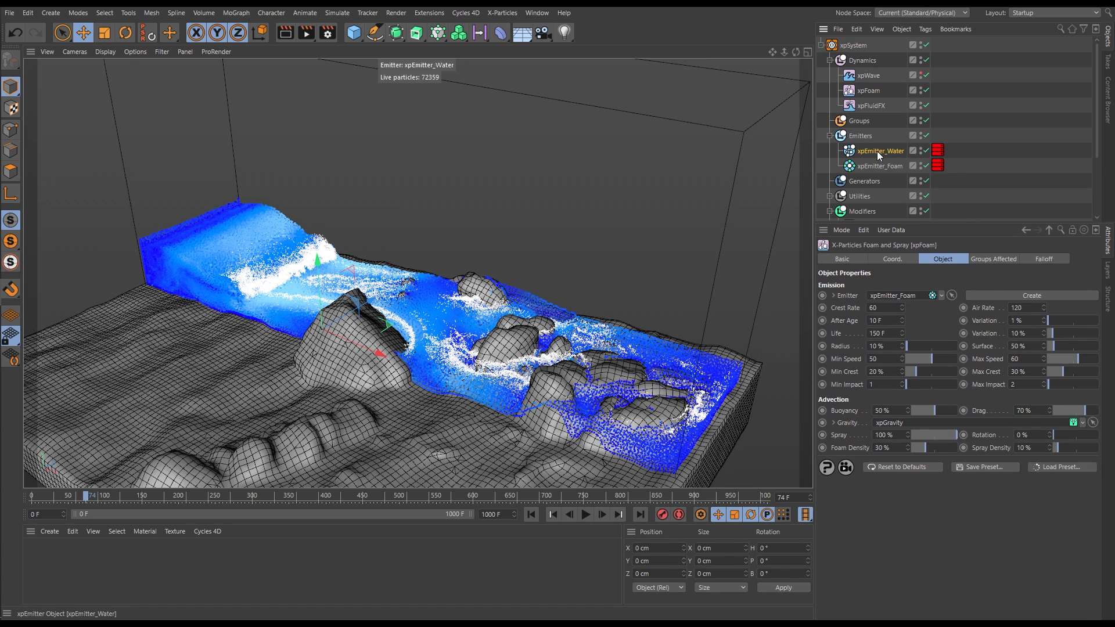
left_click(878, 151)
left_click(1009, 259)
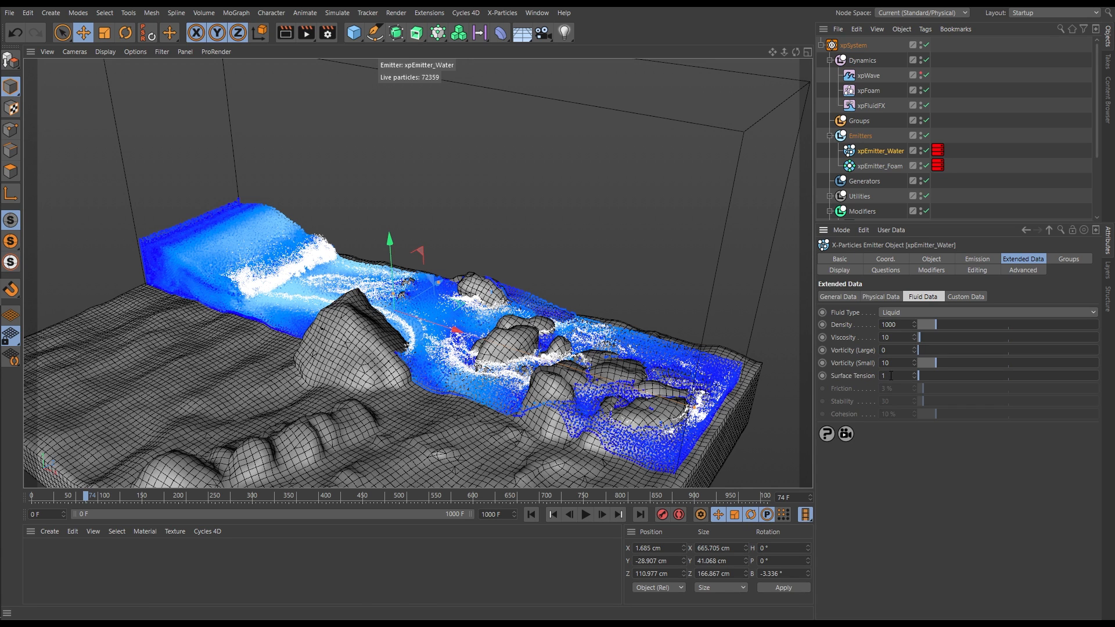
Step: Replay the simulation from the start past frame 217, examining the water and foam flow from the side and above
left_click(532, 514)
left_click(586, 514)
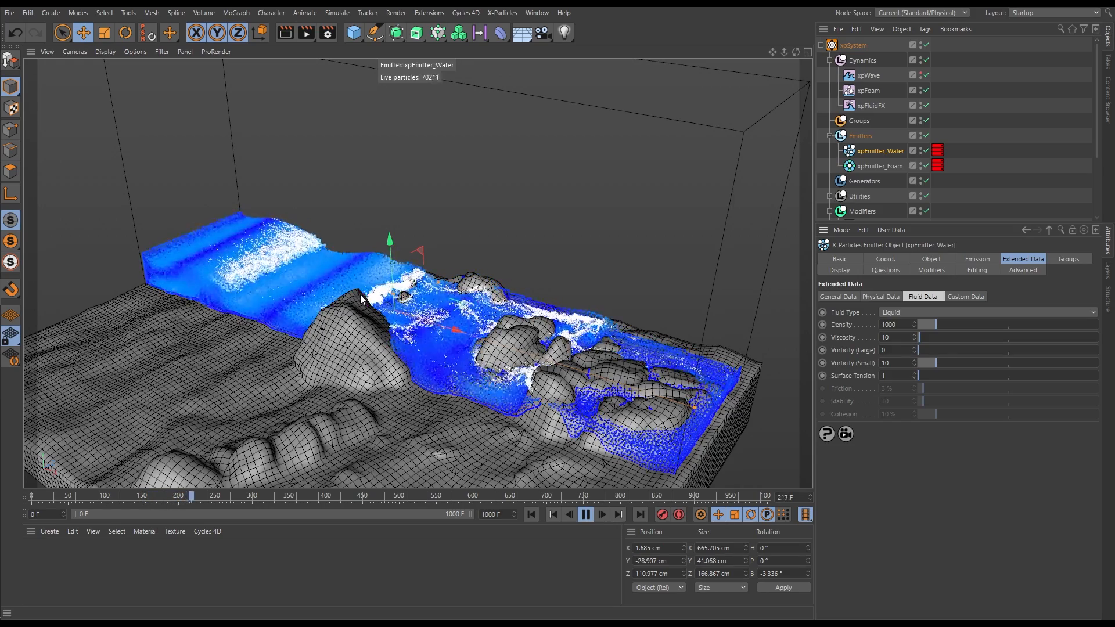
left_click_drag(478, 342, 417, 336, "alt")
right_click_drag(417, 336, 360, 334, "alt")
left_click_drag(360, 334, 395, 343, "alt")
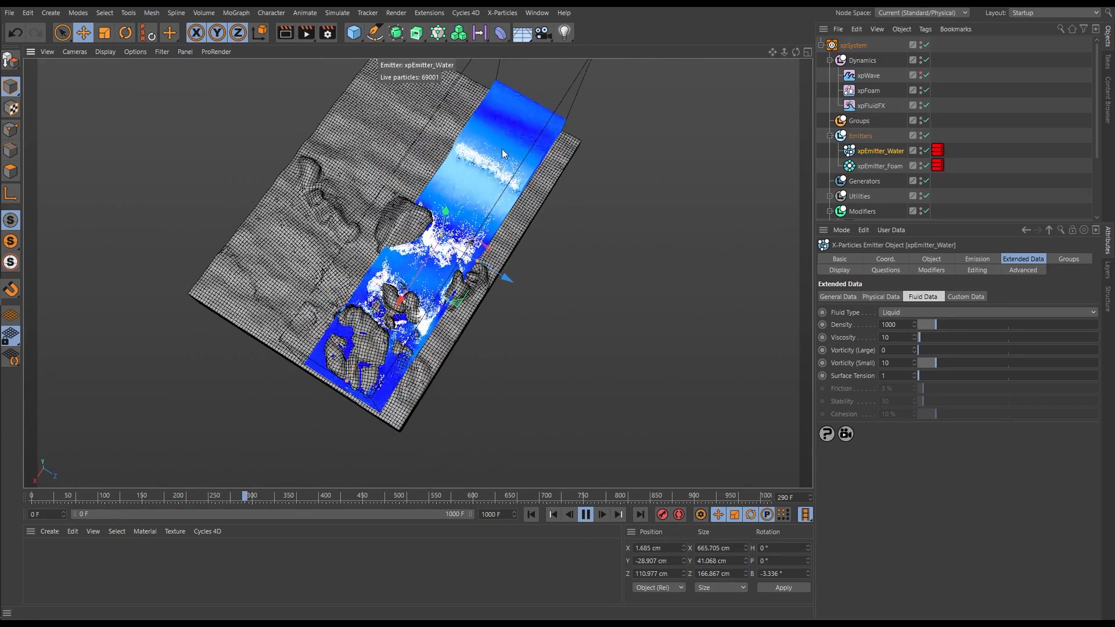